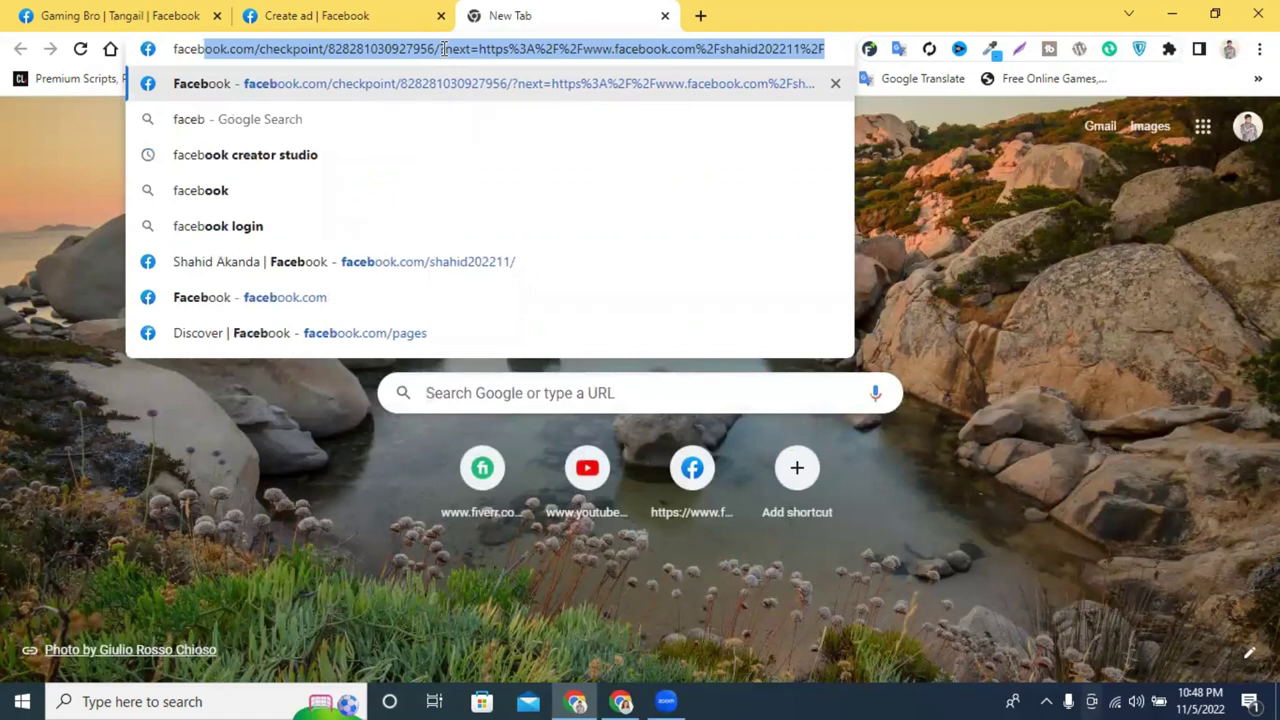
# Search Google for 'facebook ads manager' from the address bar
pyautogui.write('k')
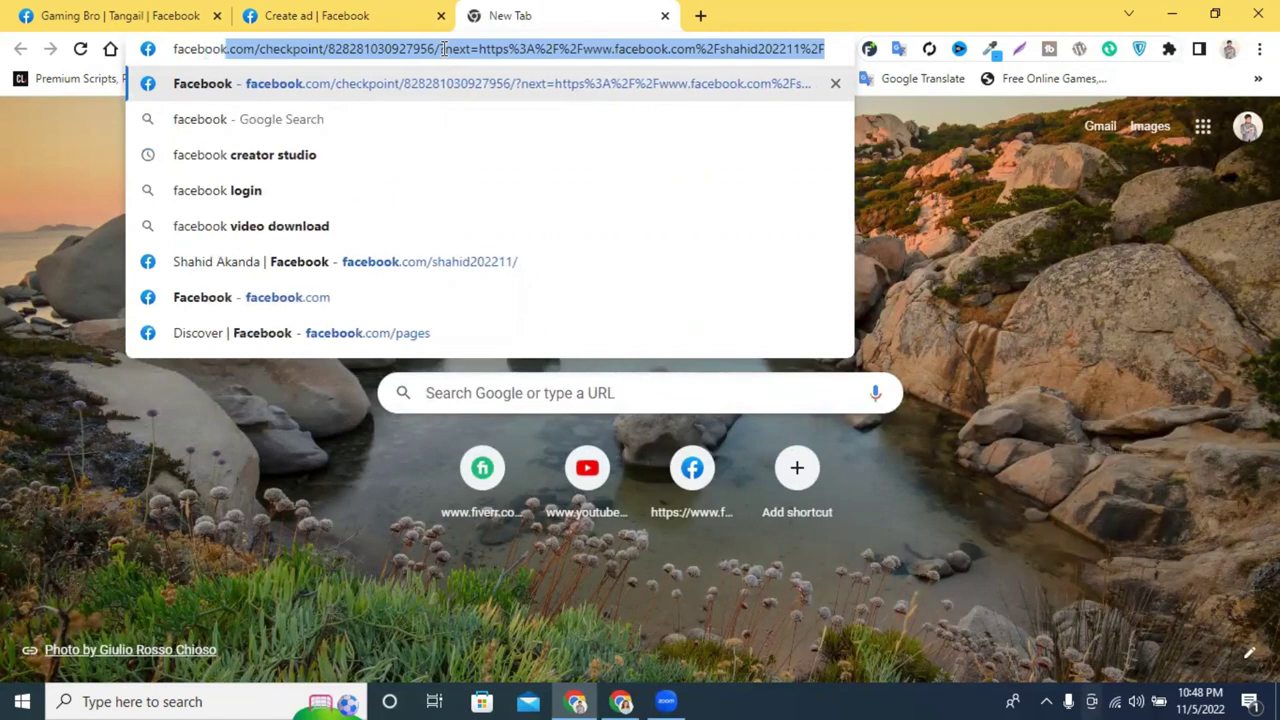
pyautogui.write(' ads')
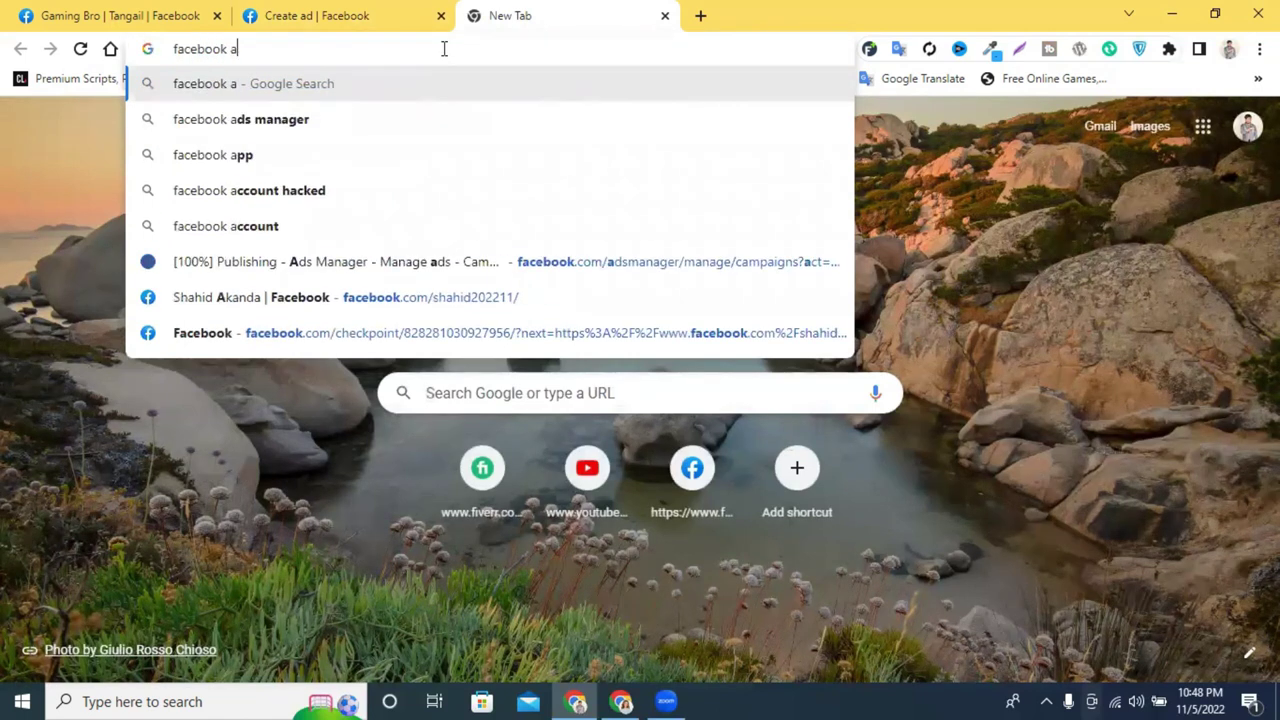
pyautogui.click(412, 87)
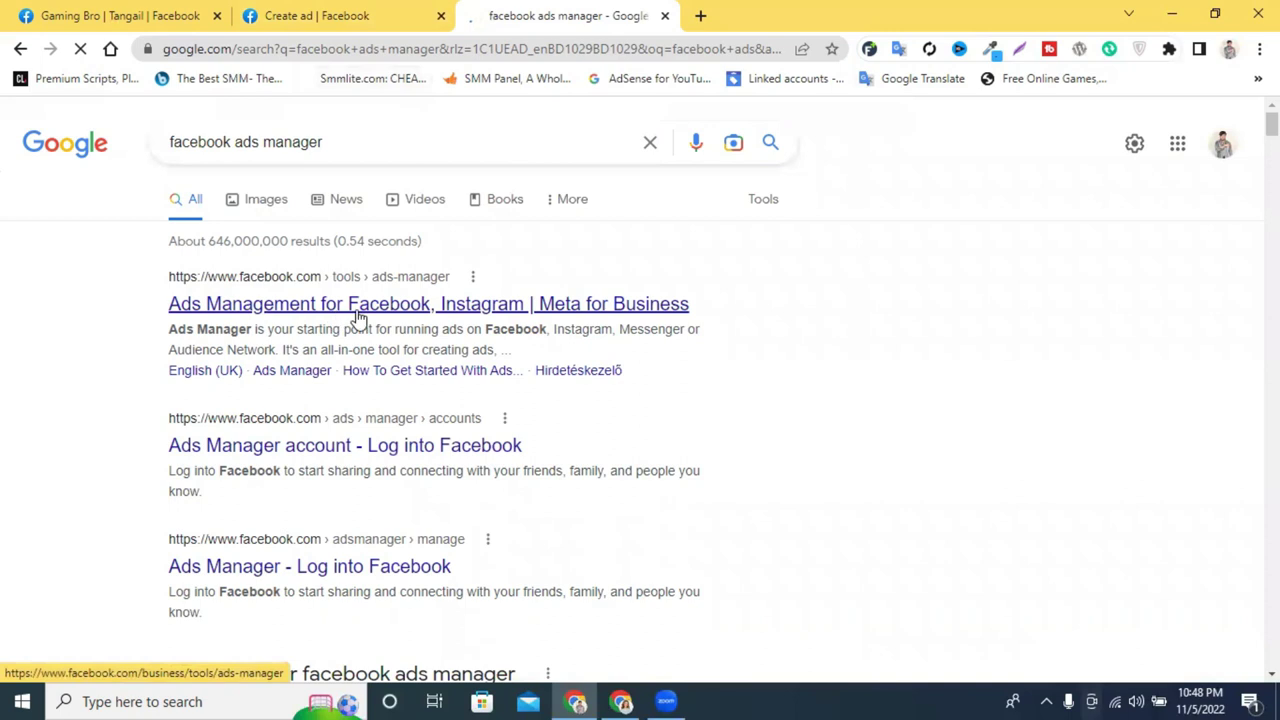
# Open the Meta Ads Manager result, then launch Ads Manager via Go to Ads Manager and Create an Ad
pyautogui.click(513, 312)
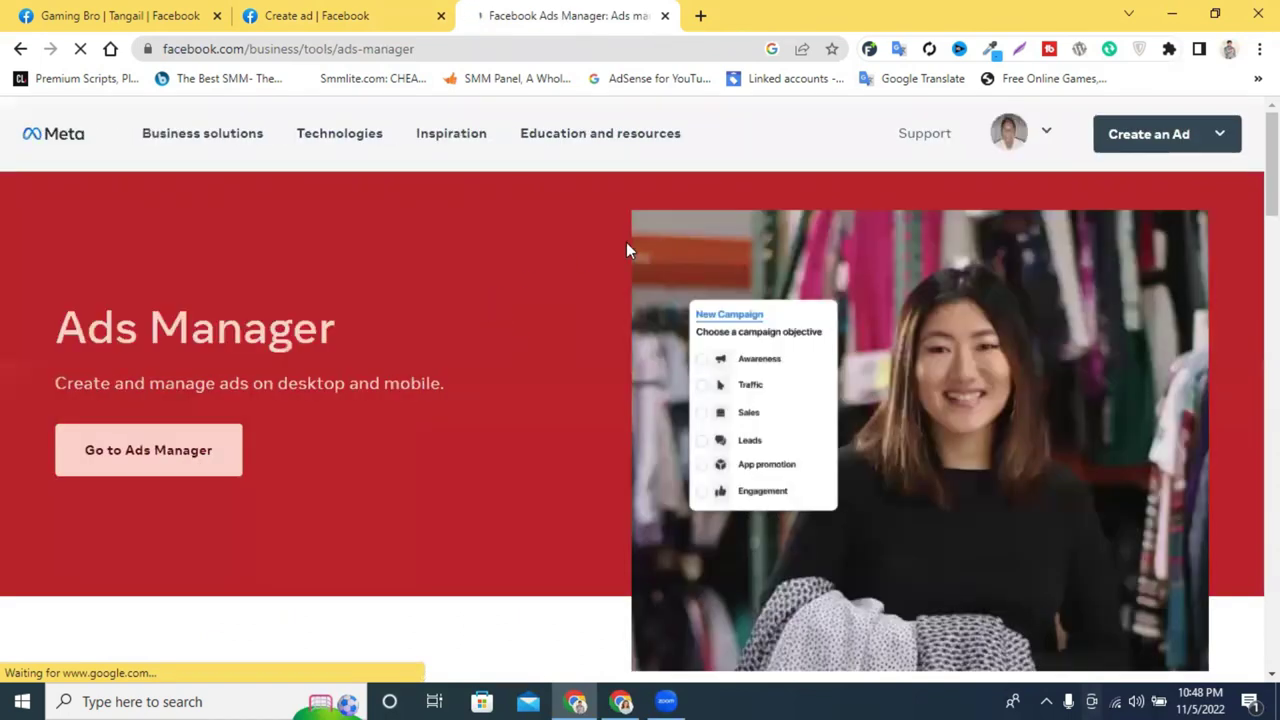
pyautogui.scroll(-2, 482, 295)
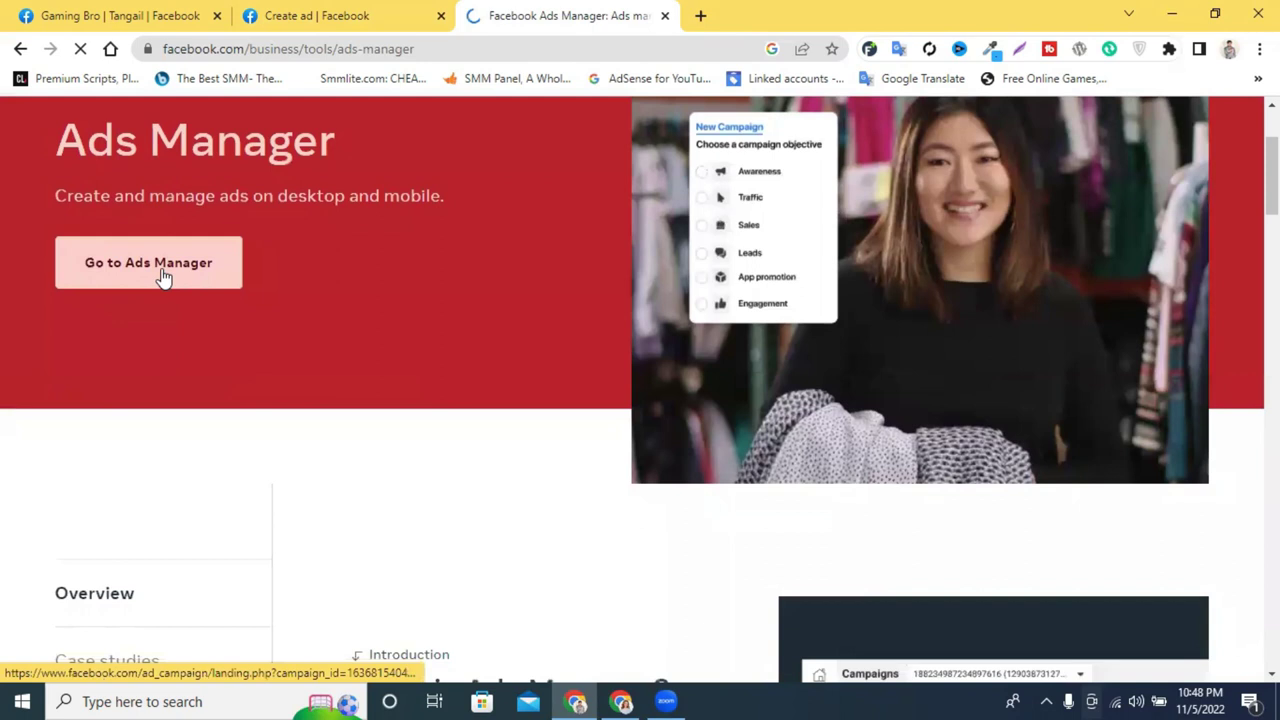
pyautogui.scroll(-1, 163, 277)
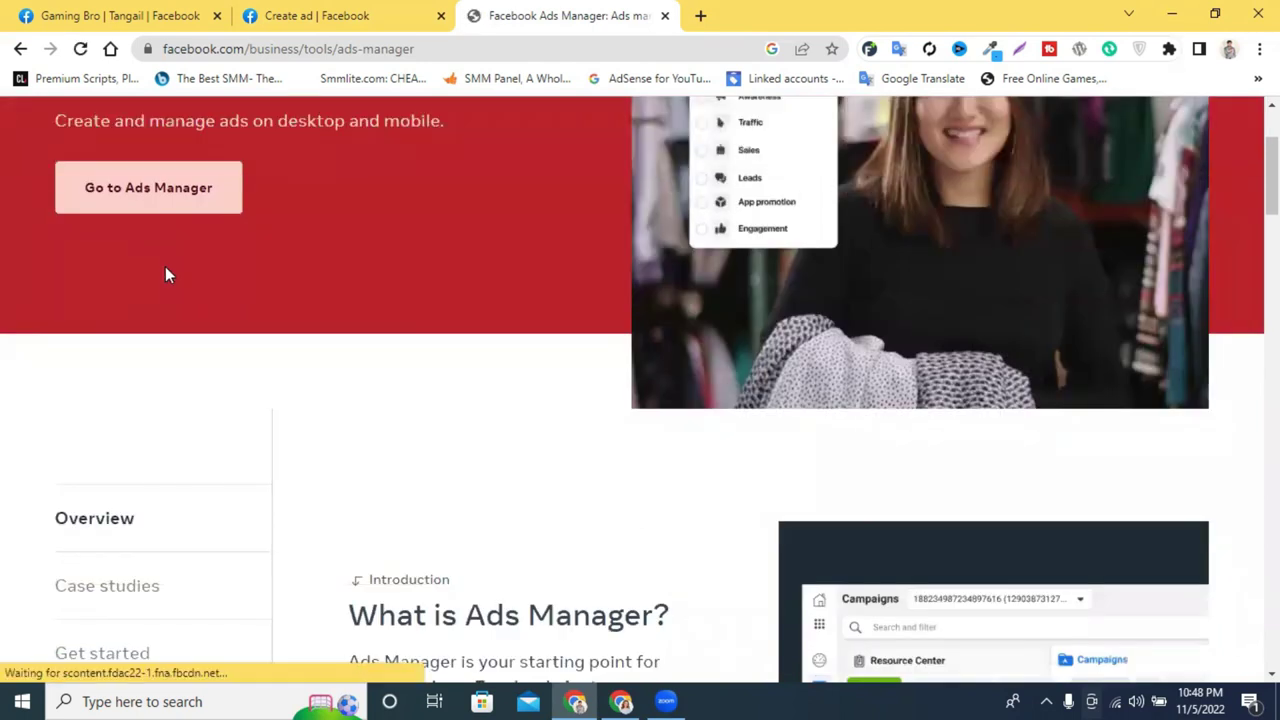
pyautogui.click(172, 205)
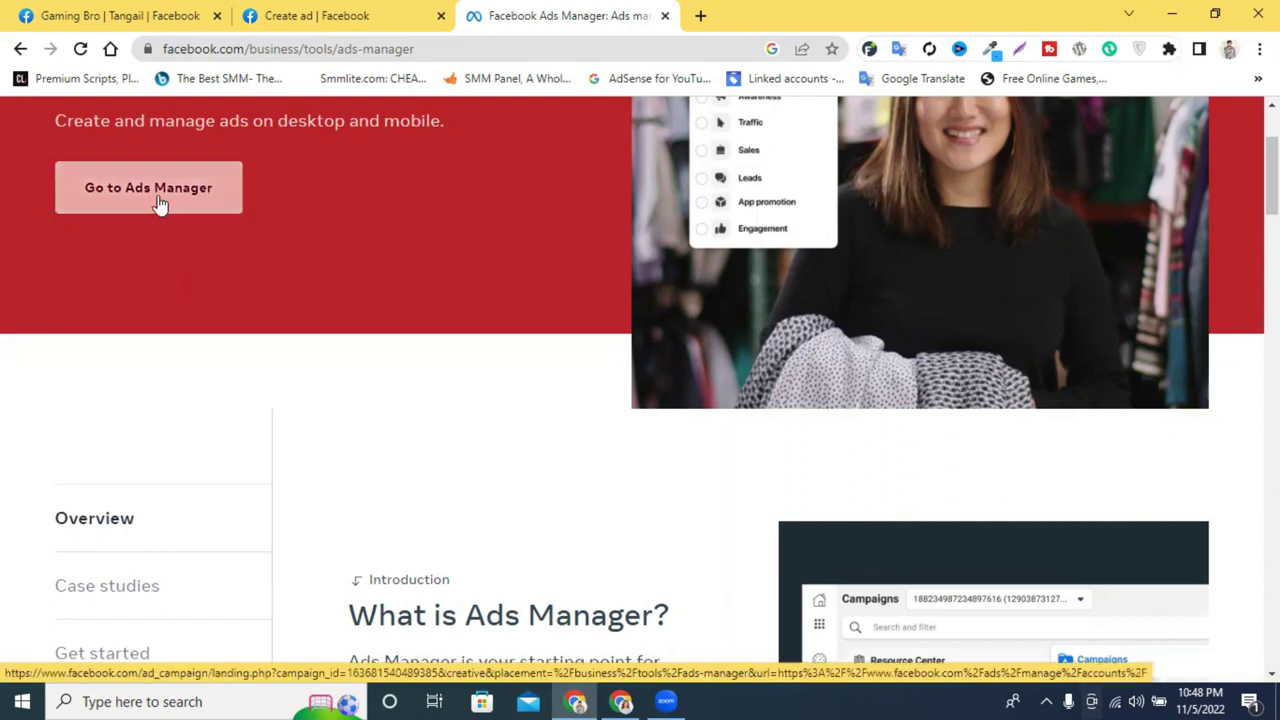
pyautogui.scroll(-3, 345, 256)
pyautogui.scroll(5, 345, 256)
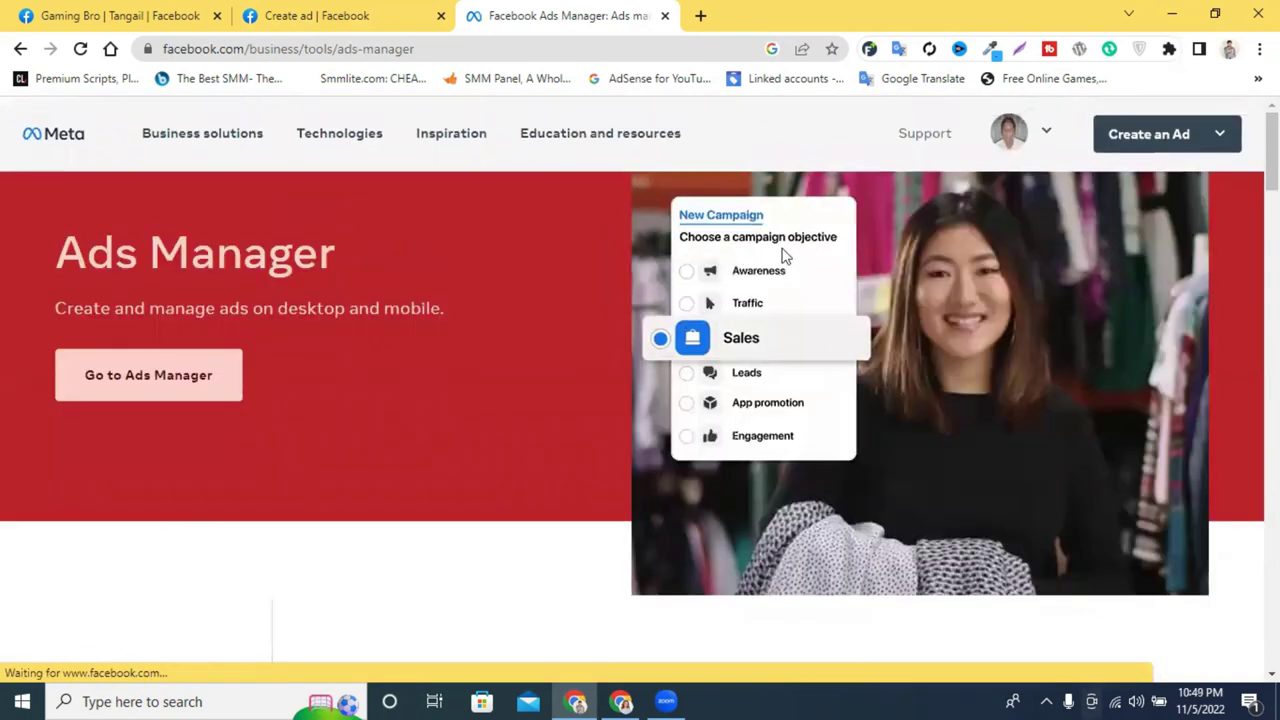
pyautogui.click(1133, 142)
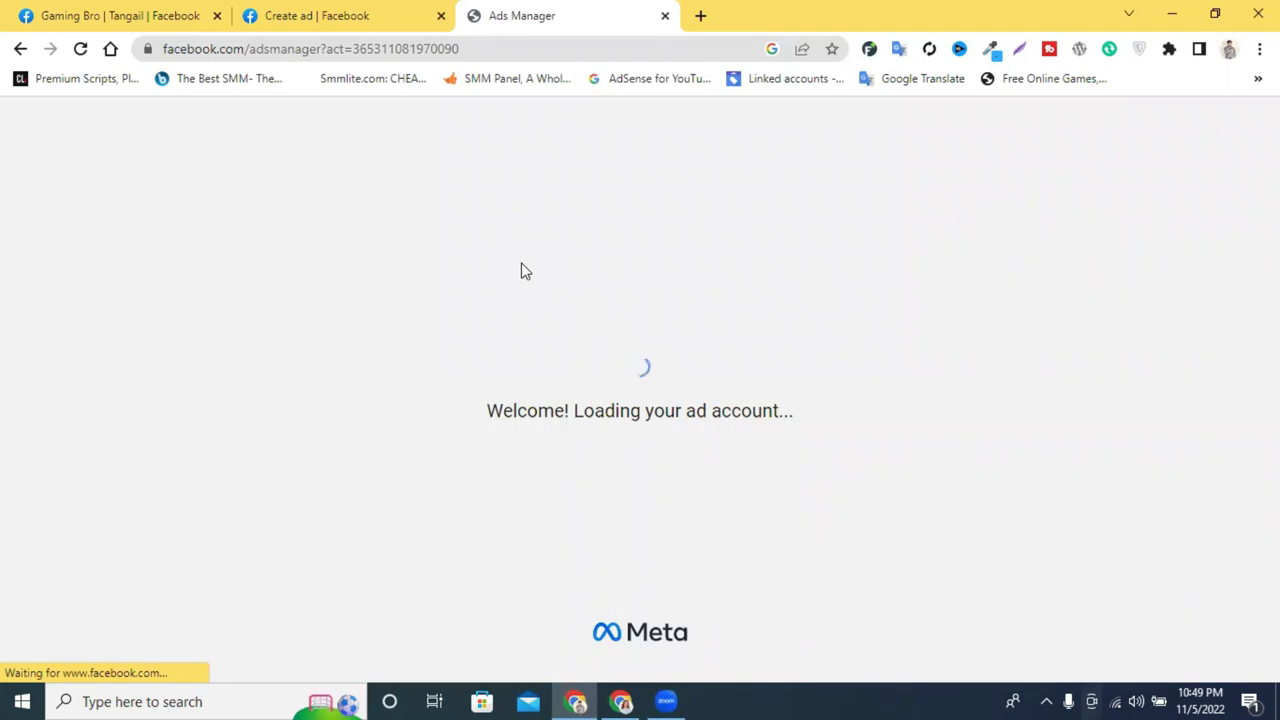
# Leave the unfinished Boost post draft, then start a new campaign with + Create in Ads Manager
pyautogui.click(310, 14)
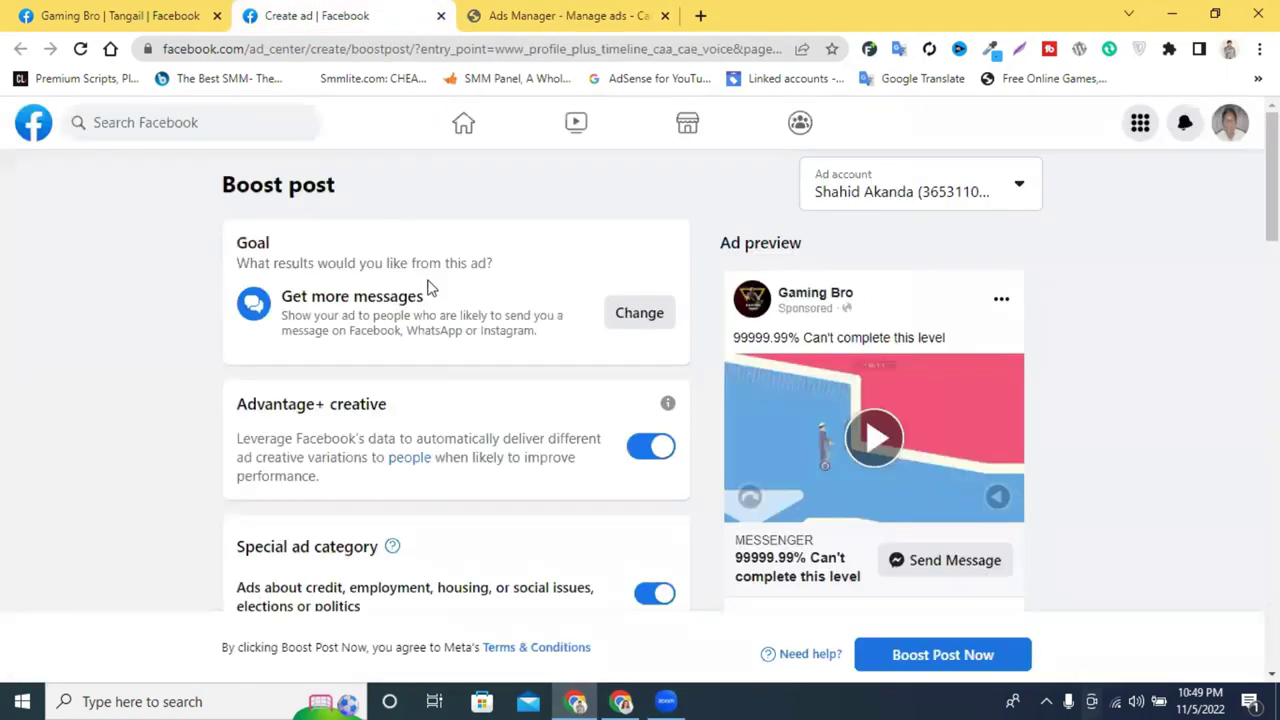
pyautogui.click(458, 128)
pyautogui.click(726, 154)
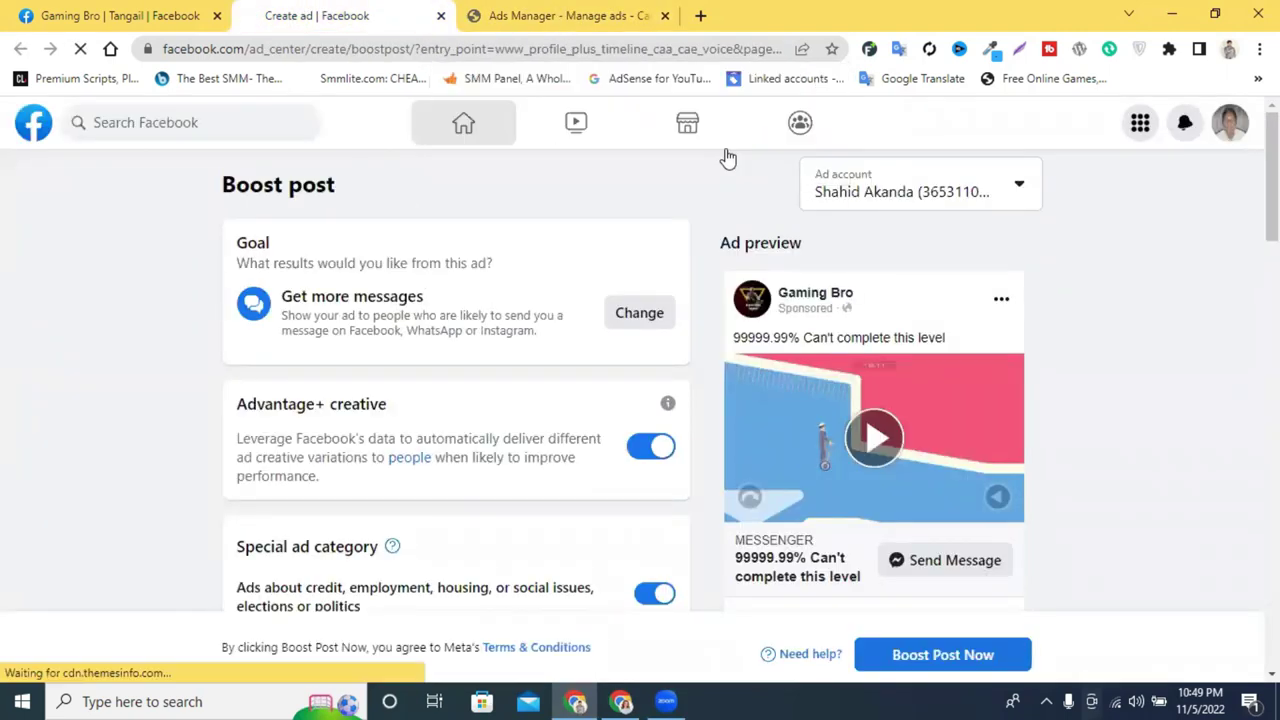
pyautogui.click(540, 10)
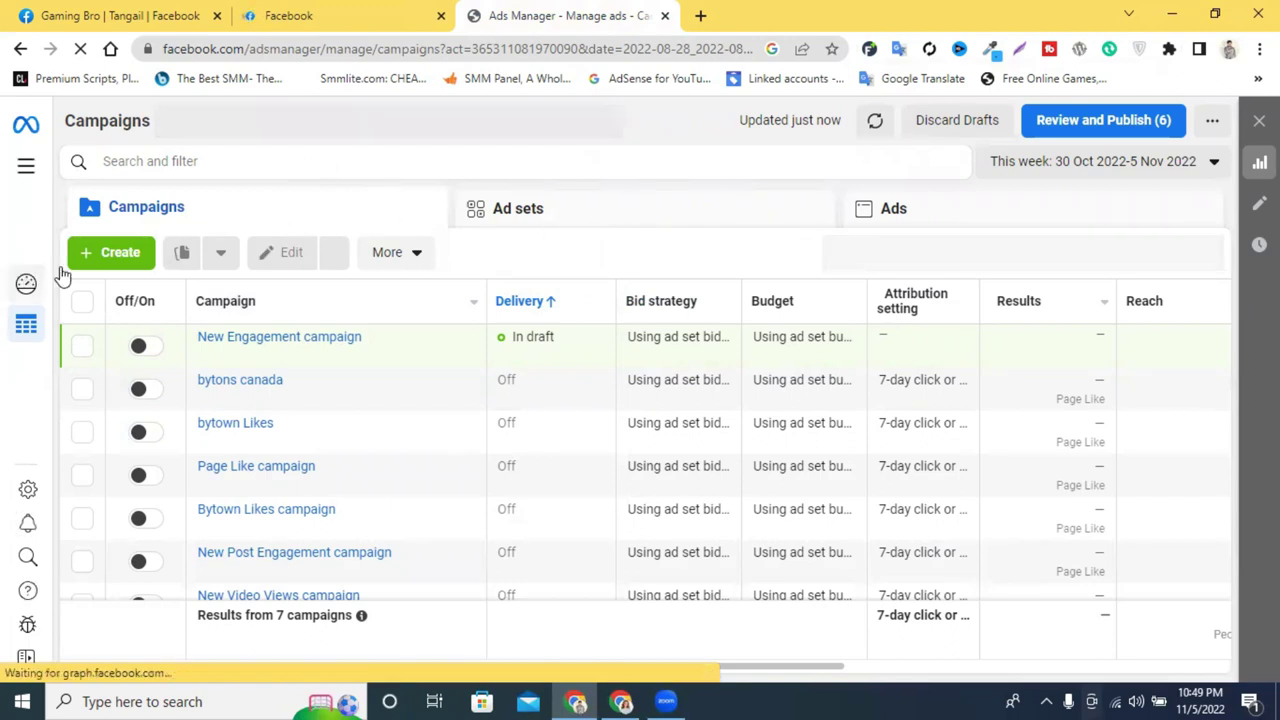
pyautogui.click(120, 252)
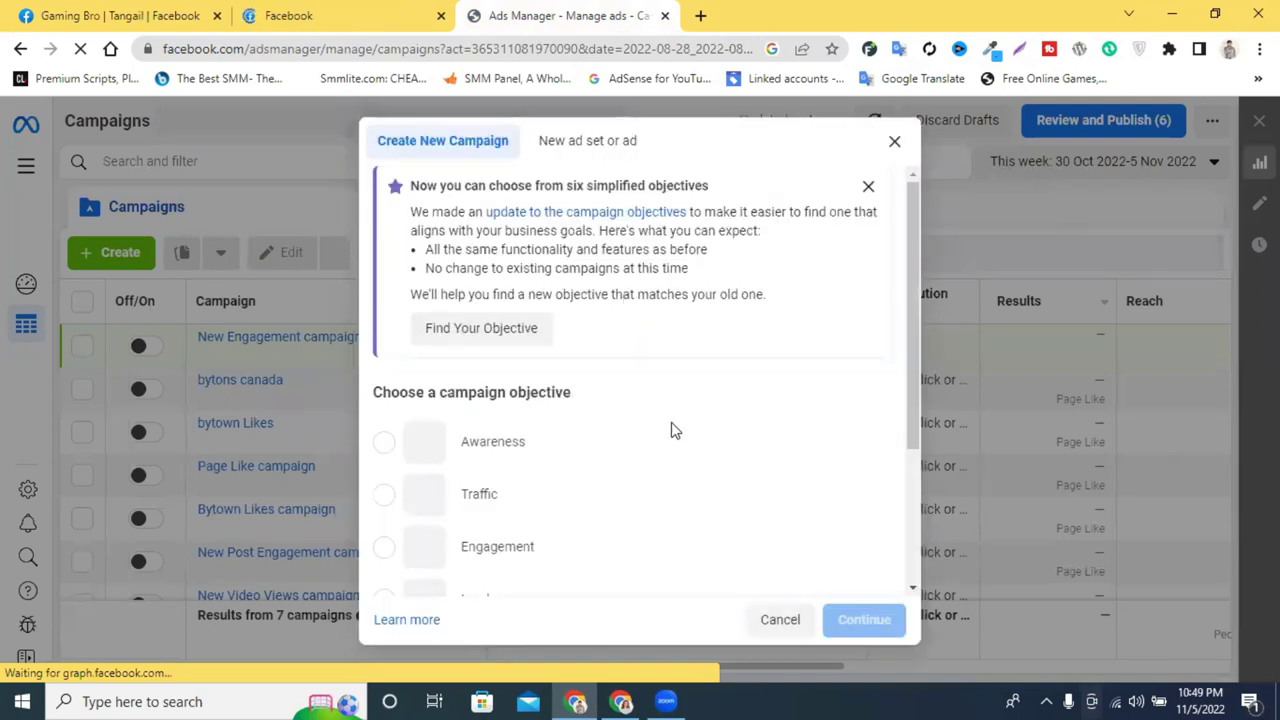
pyautogui.scroll(-3, 700, 435)
pyautogui.scroll(2, 503, 380)
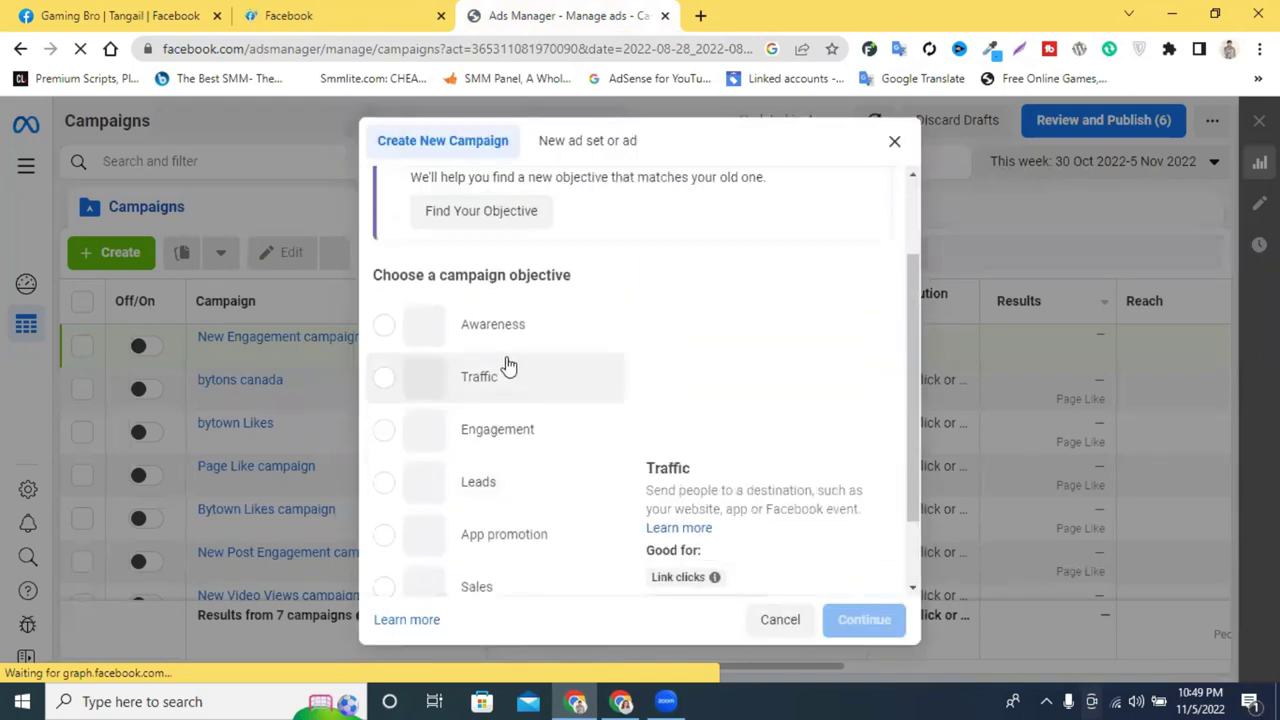
pyautogui.scroll(-1, 710, 305)
pyautogui.scroll(-1, 703, 303)
pyautogui.moveTo(503, 251)
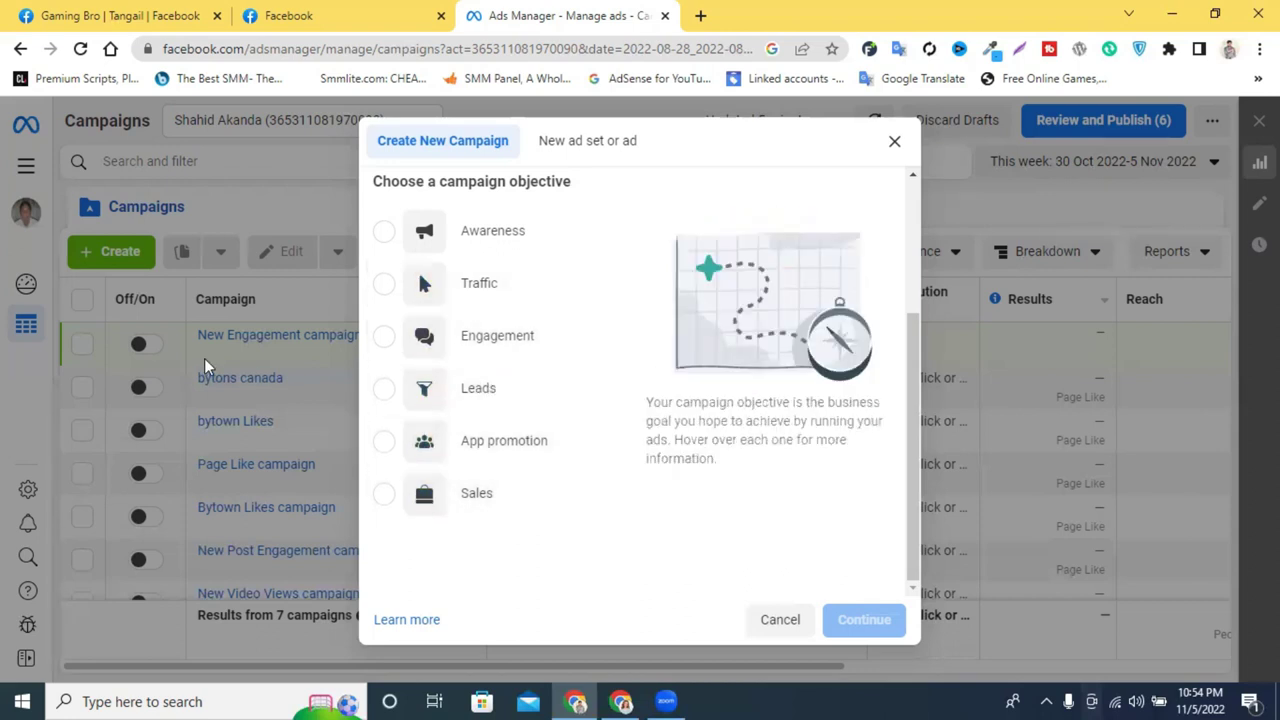
pyautogui.scroll(3, 480, 386)
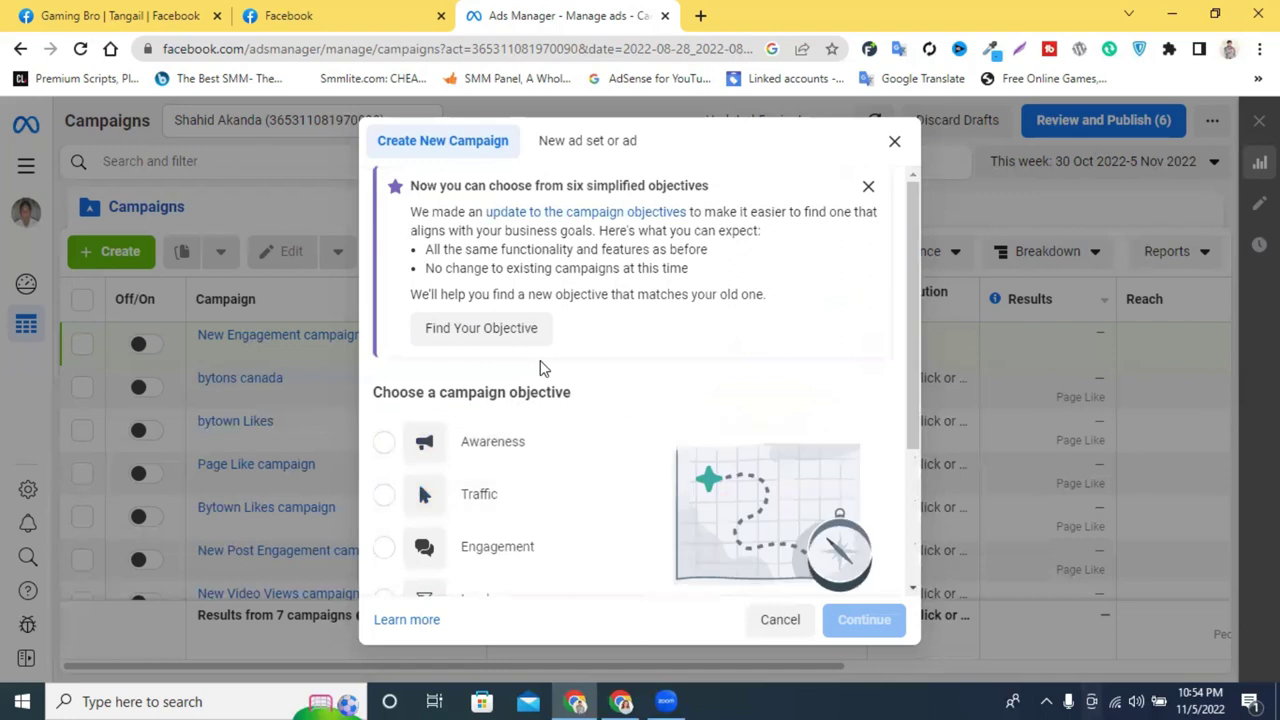
pyautogui.scroll(-3, 543, 366)
pyautogui.scroll(3, 543, 406)
pyautogui.click(892, 143)
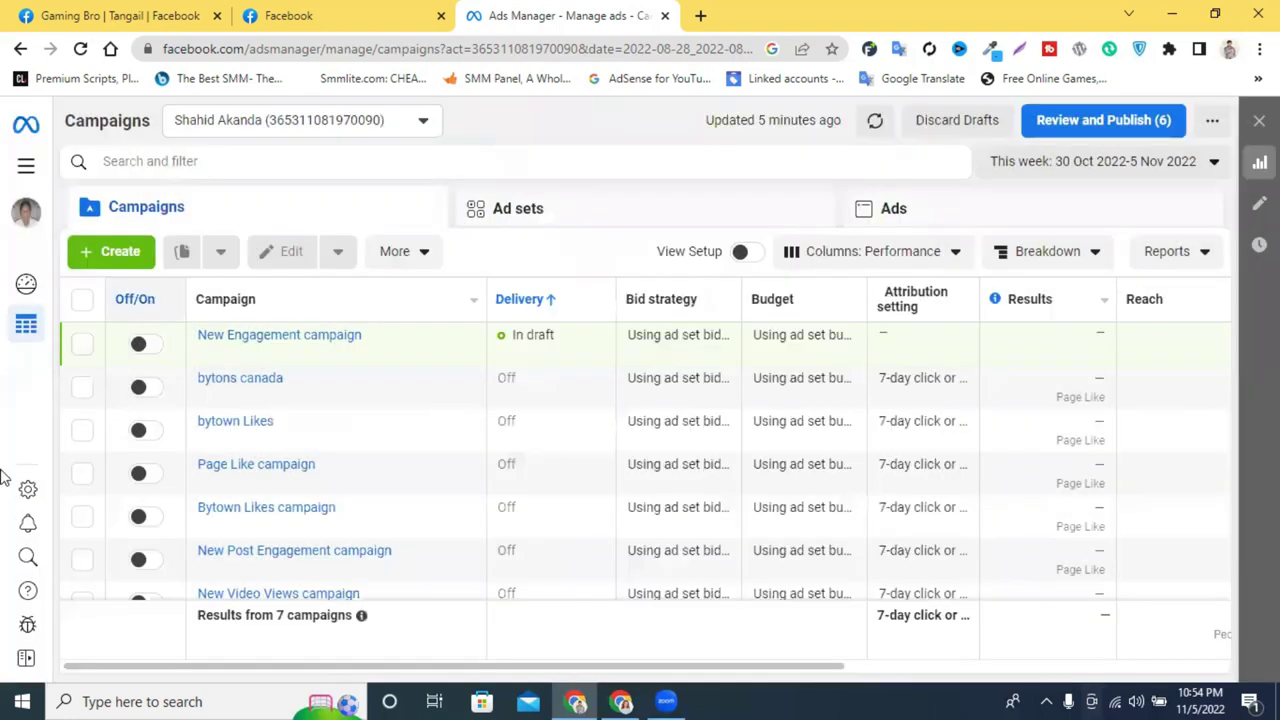
pyautogui.scroll(-1, 346, 320)
pyautogui.scroll(1, 673, 357)
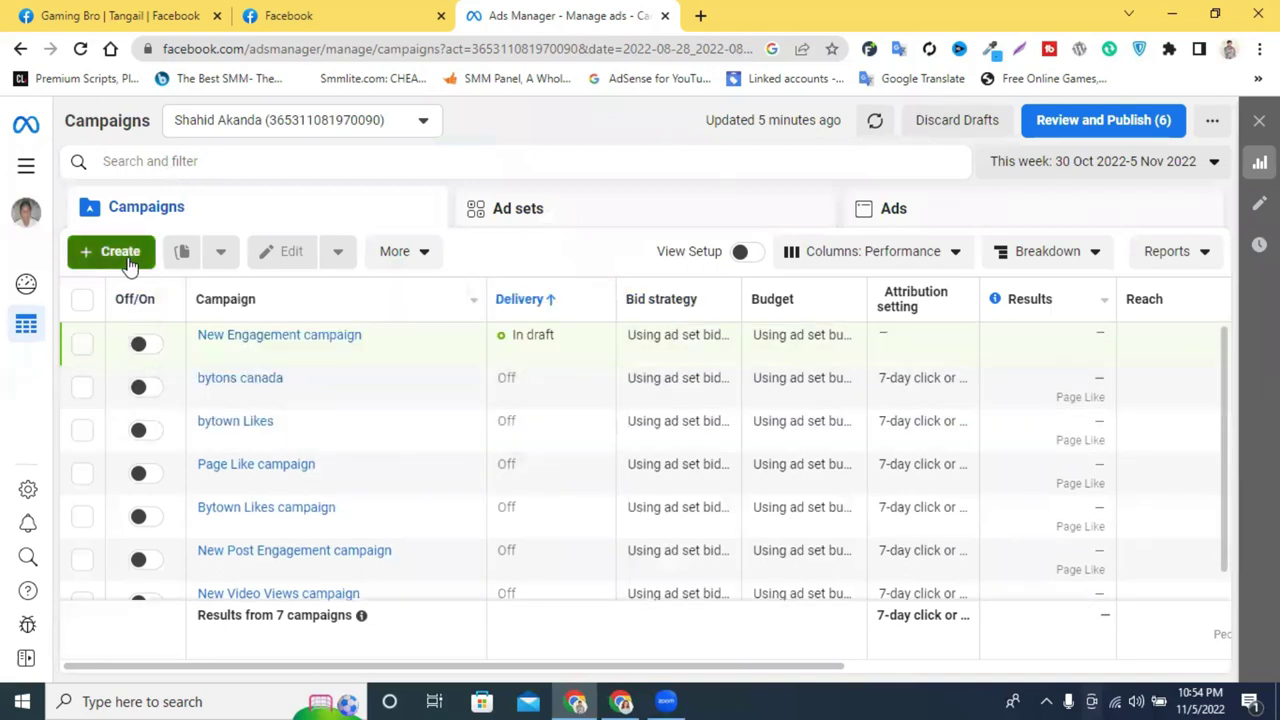
pyautogui.click(124, 253)
pyautogui.scroll(-3, 530, 520)
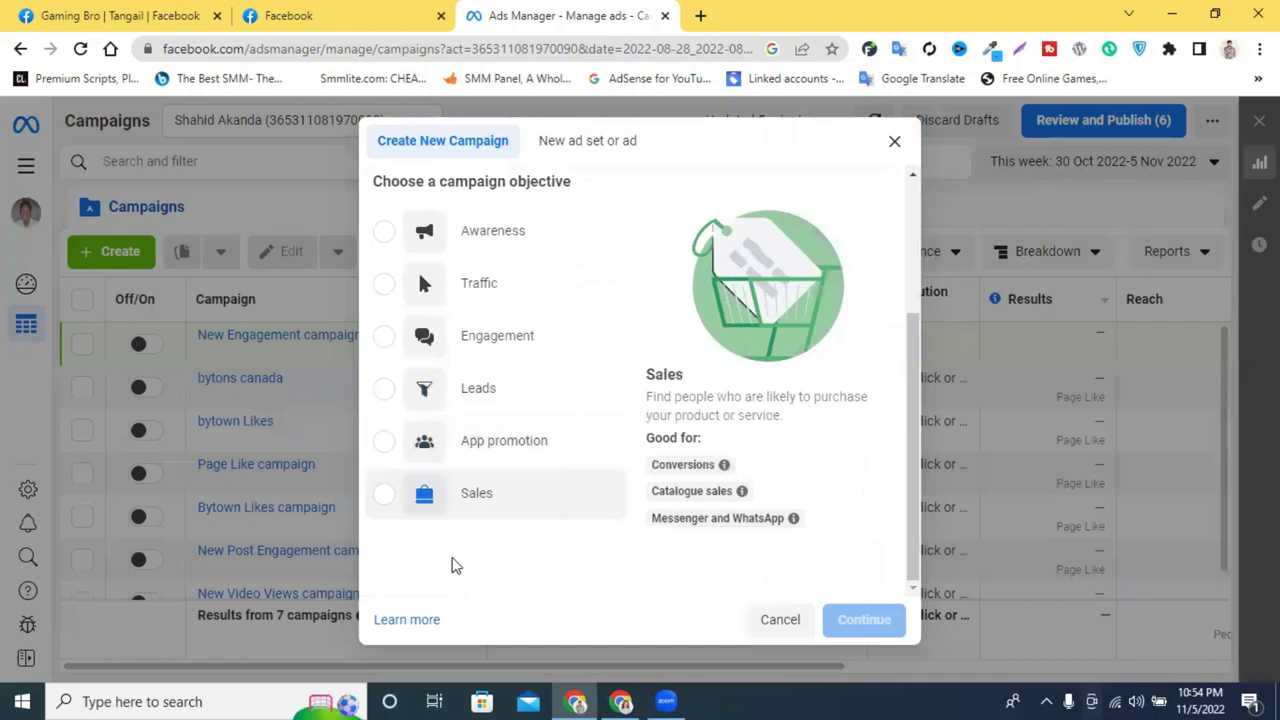
pyautogui.click(894, 141)
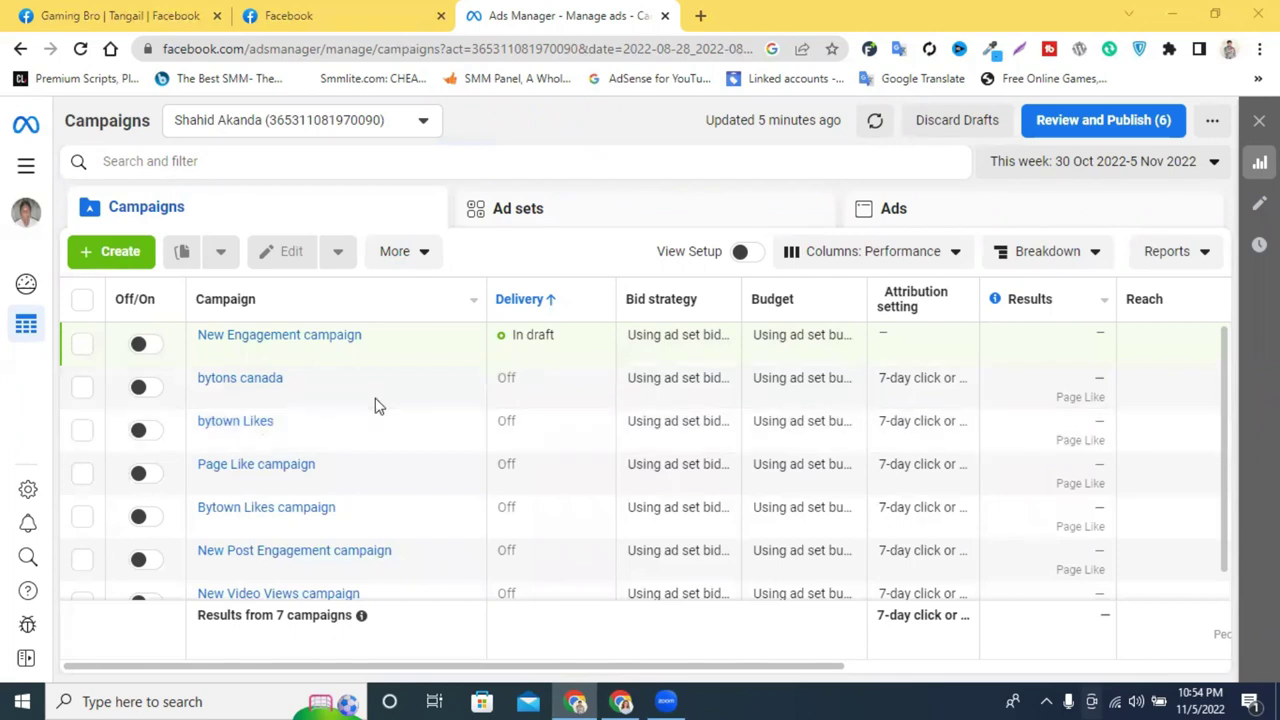
pyautogui.scroll(-1, 414, 320)
pyautogui.scroll(1, 403, 440)
# In a new tab, go to buiness.facebook.com/overview, which fails to load
pyautogui.click(705, 17)
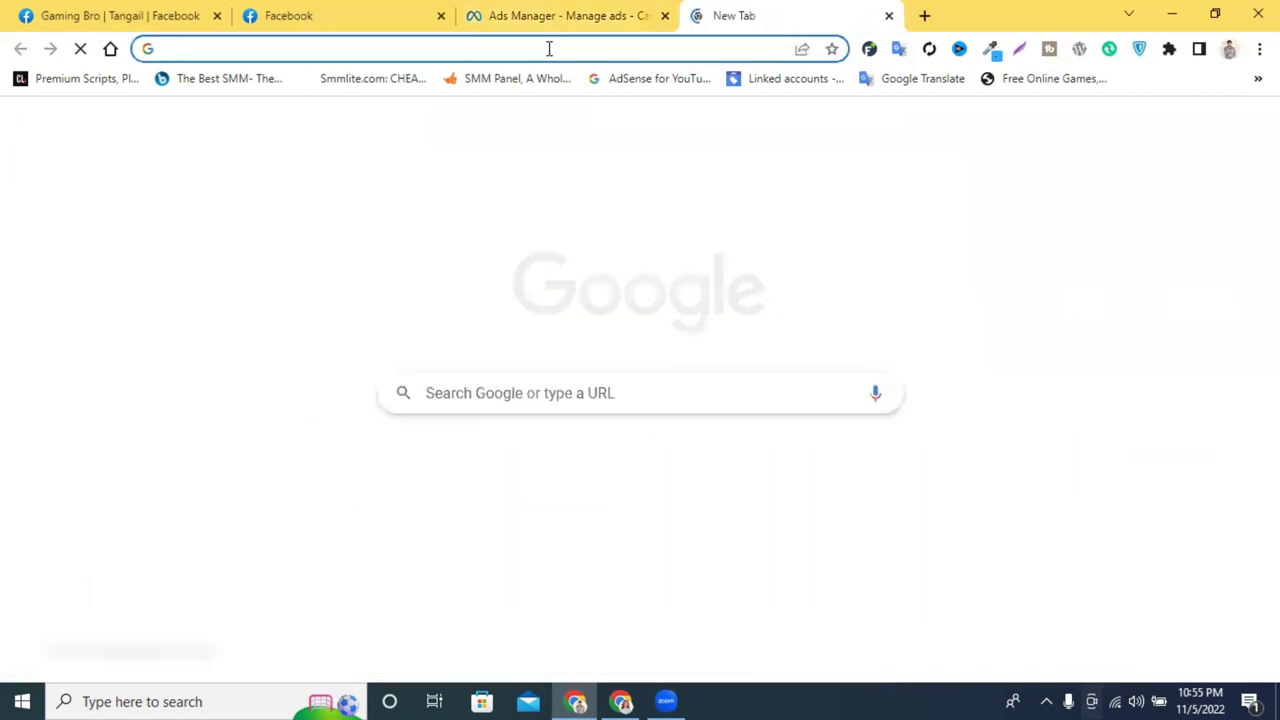
pyautogui.click(538, 50)
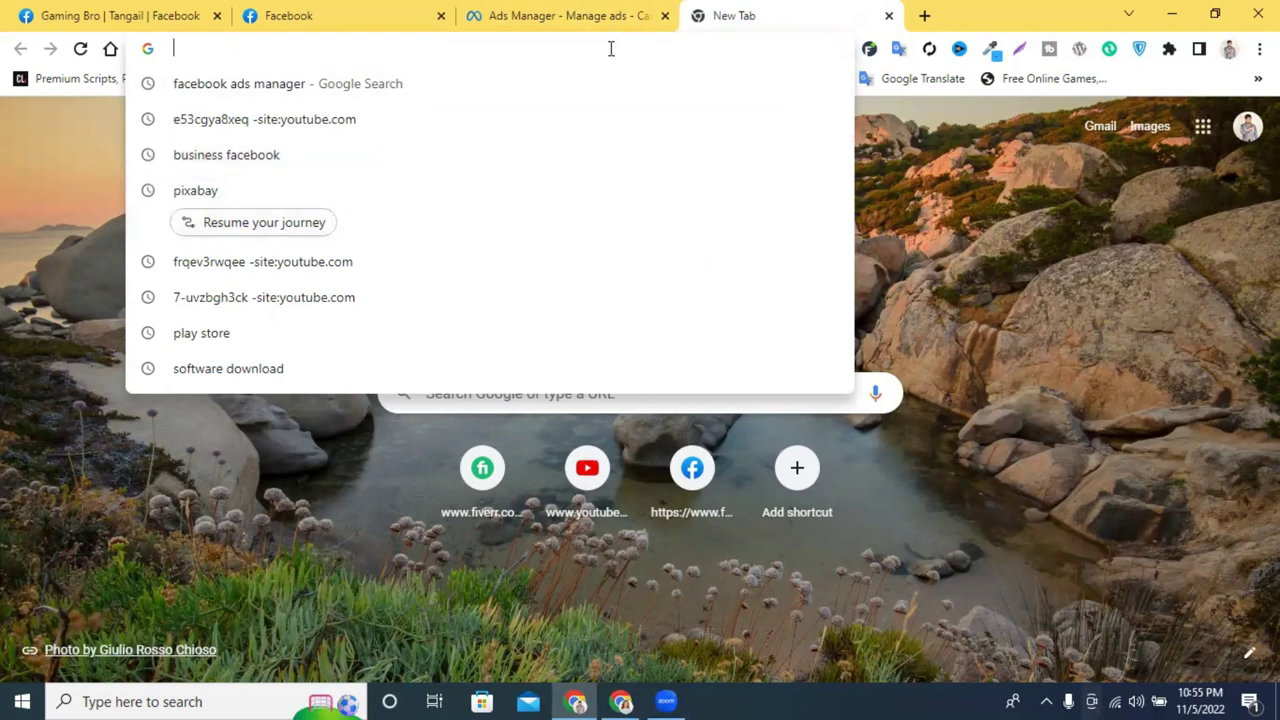
pyautogui.write('buiness')
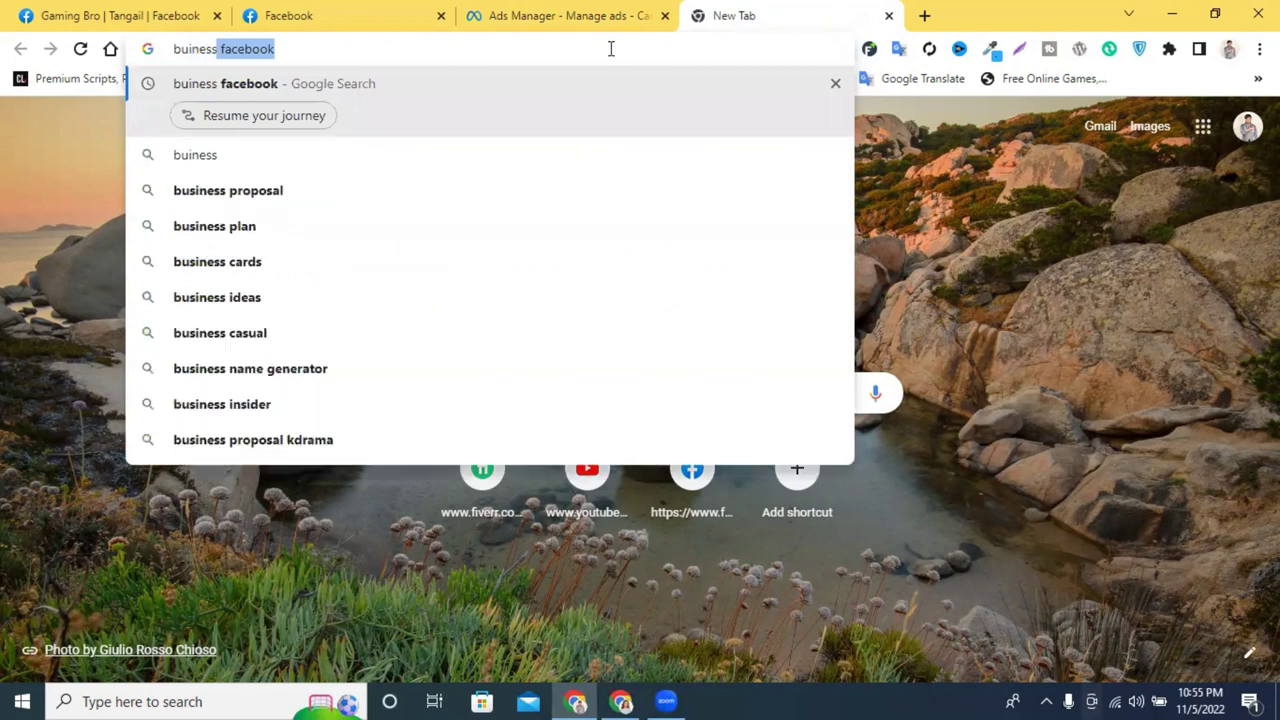
pyautogui.write('.')
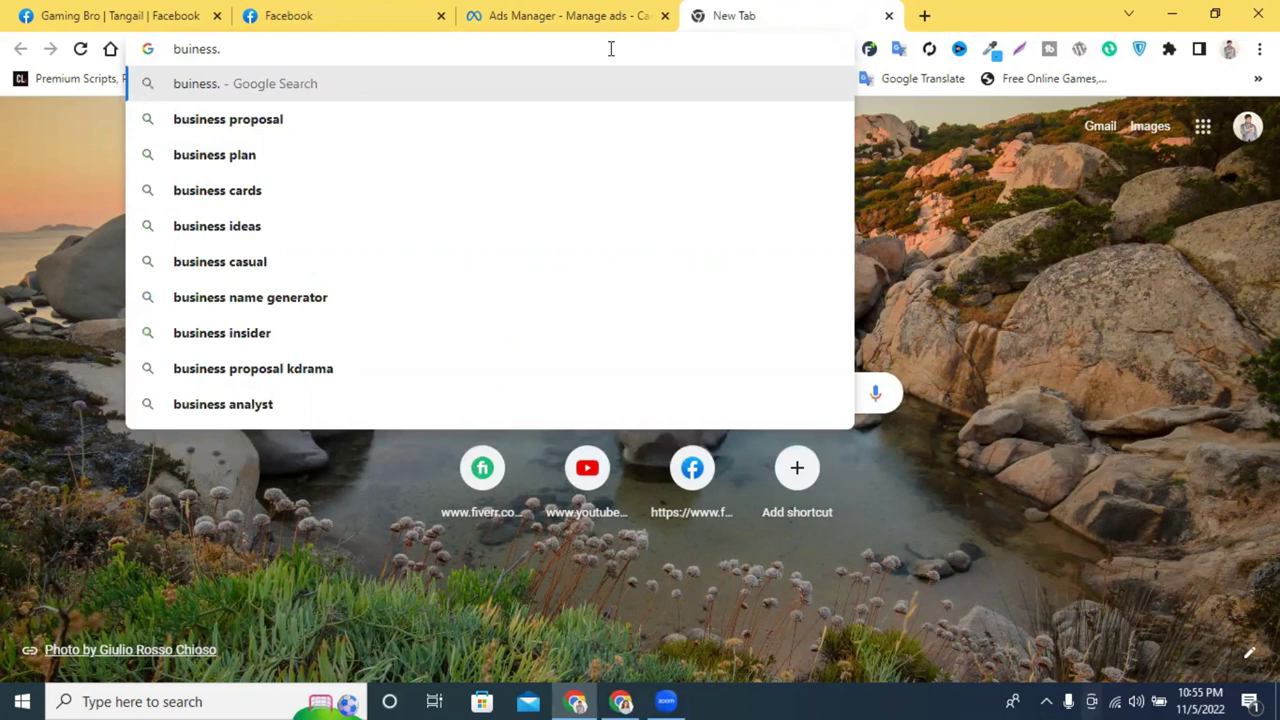
pyautogui.write('face')
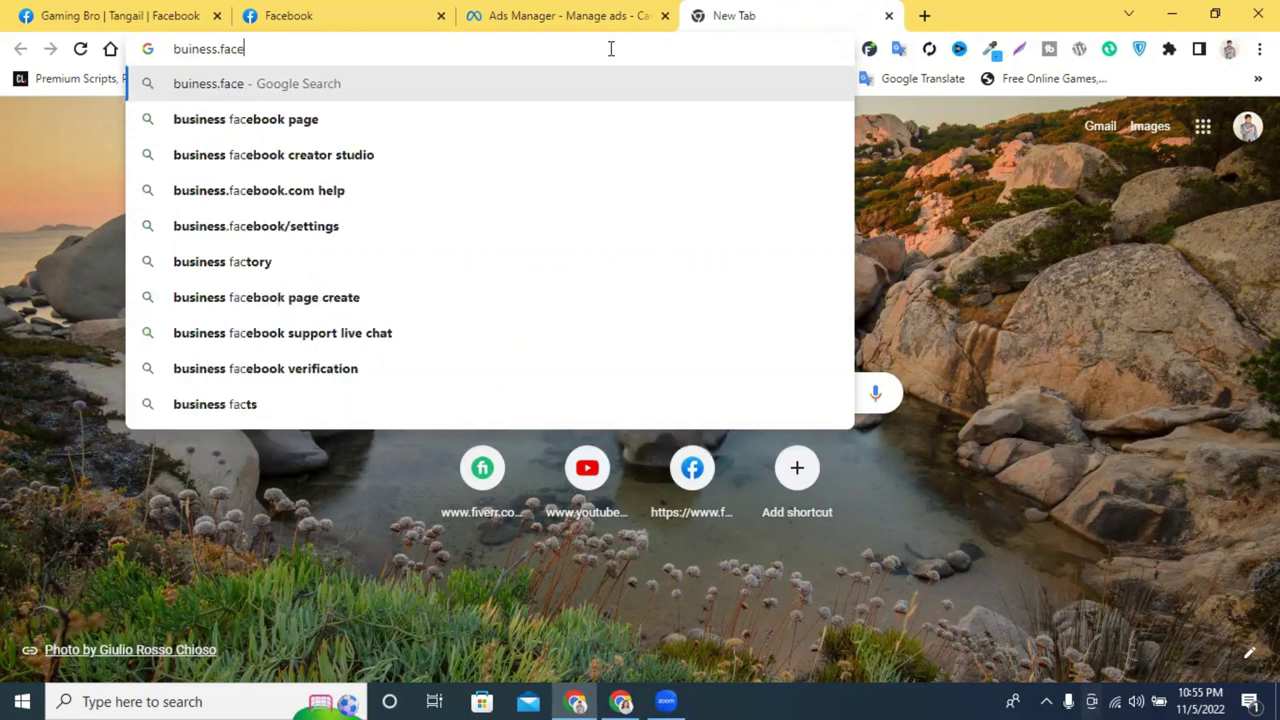
pyautogui.write('book')
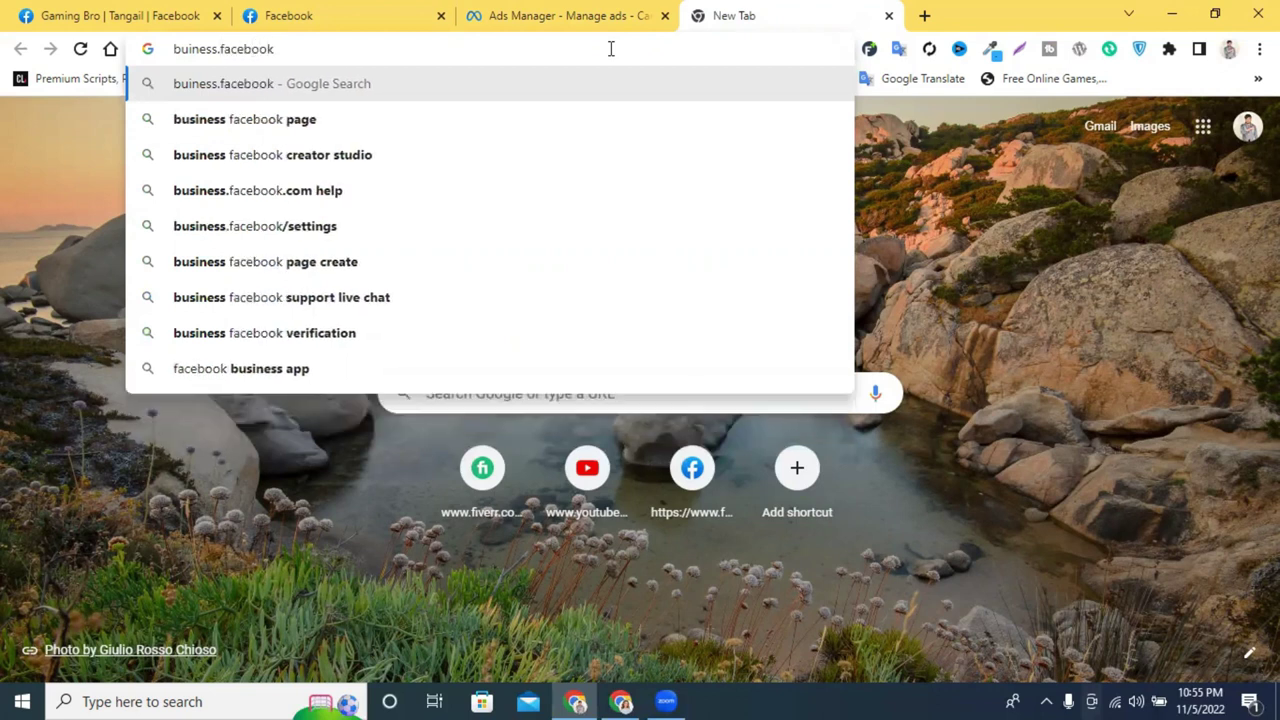
pyautogui.write('.com/')
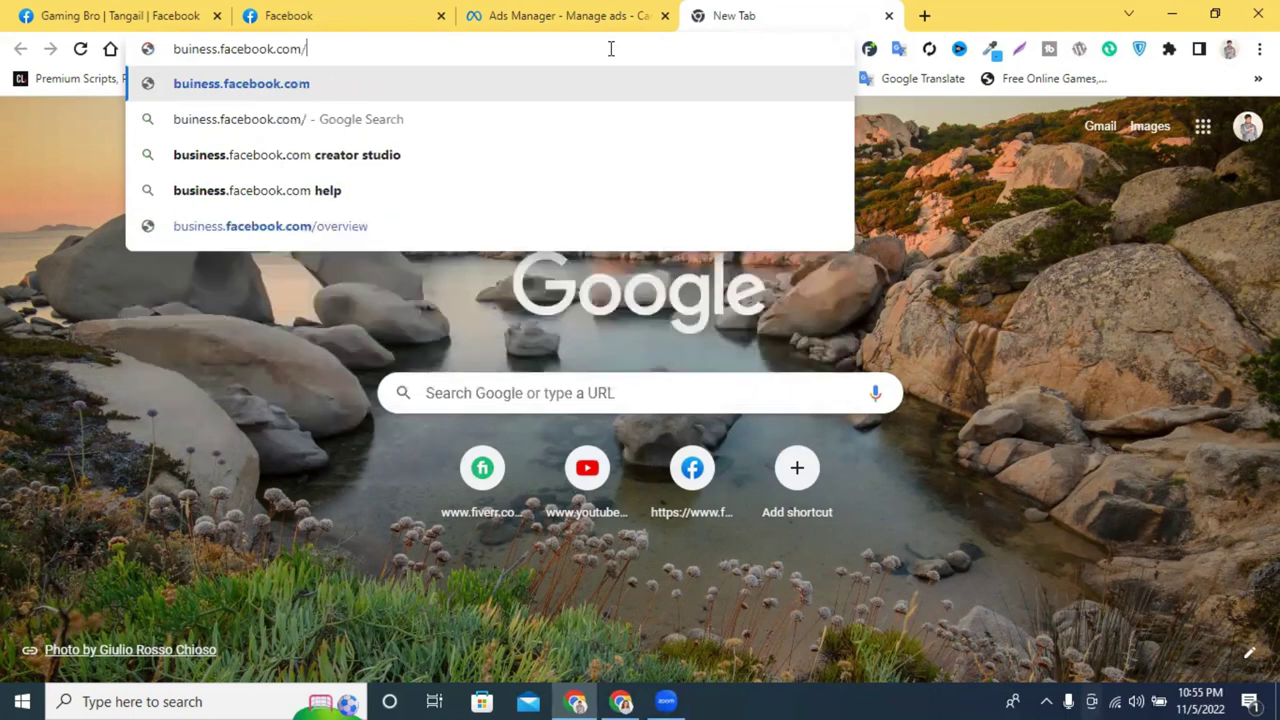
pyautogui.write('ov')
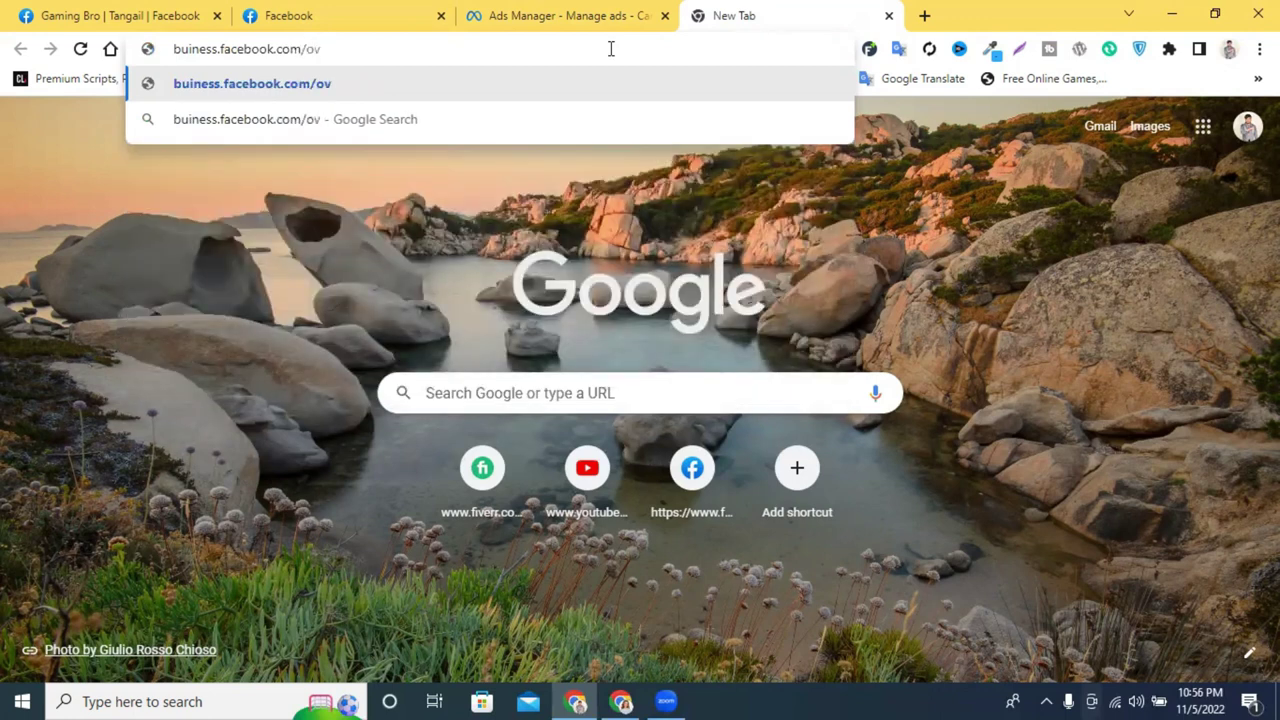
pyautogui.write('er')
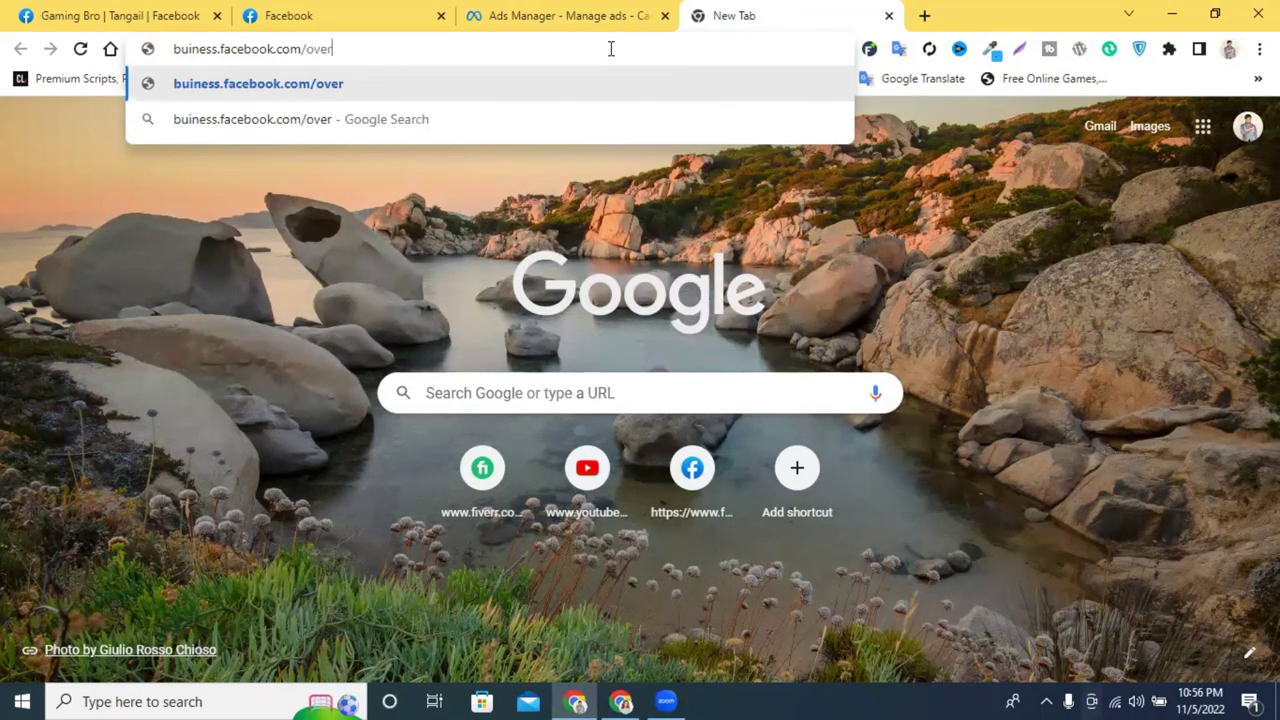
pyautogui.write('view')
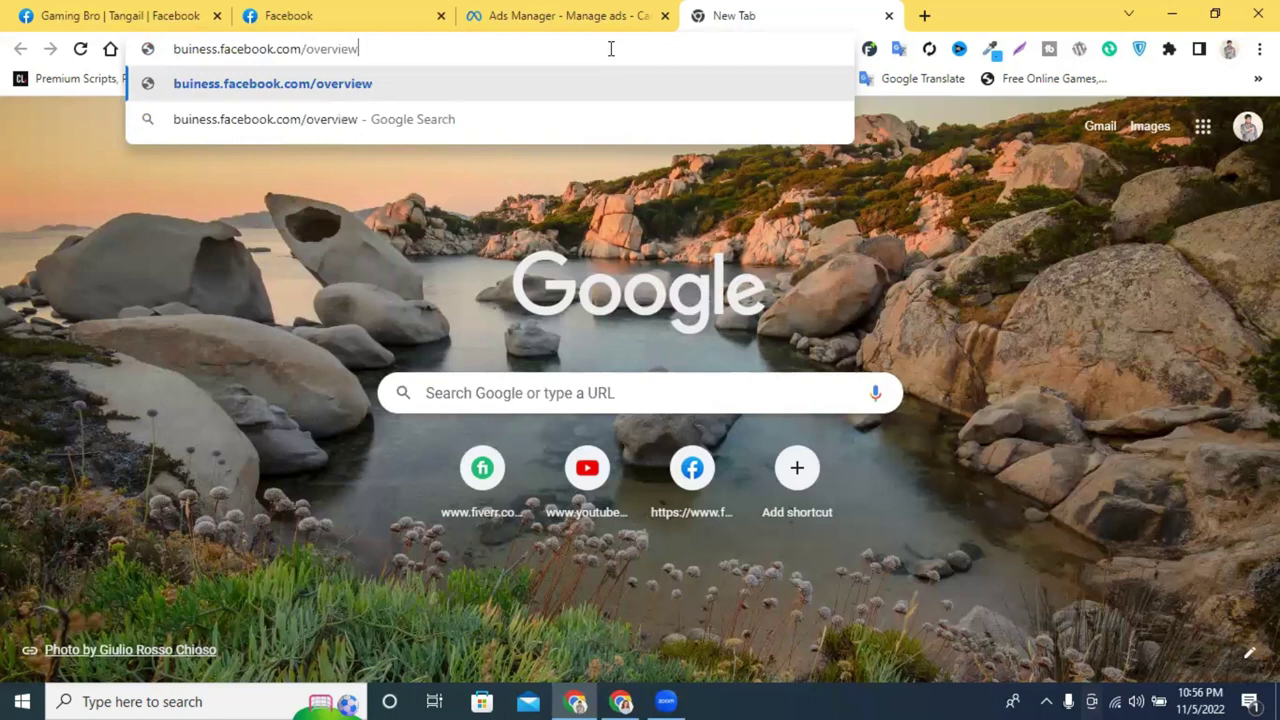
pyautogui.press('Return')
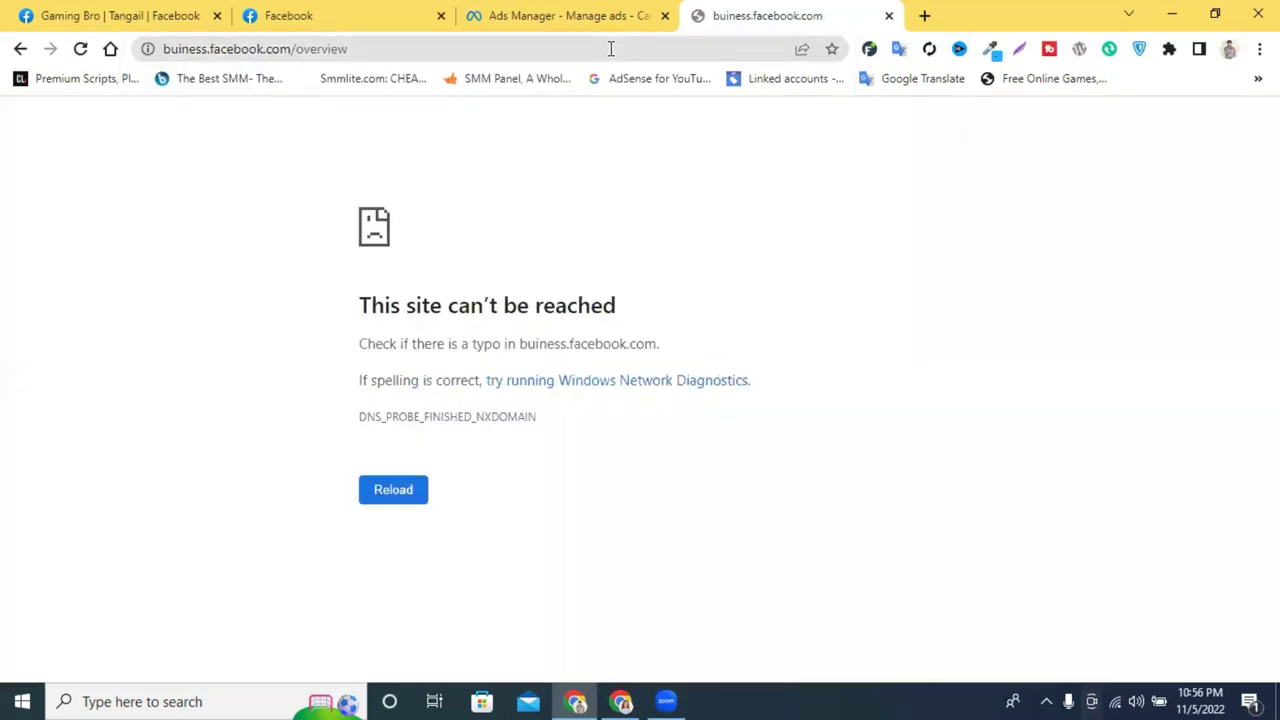
# Copy the business.facebook.com/overview link from the Messenger chat in the Facebook tab
pyautogui.click(355, 15)
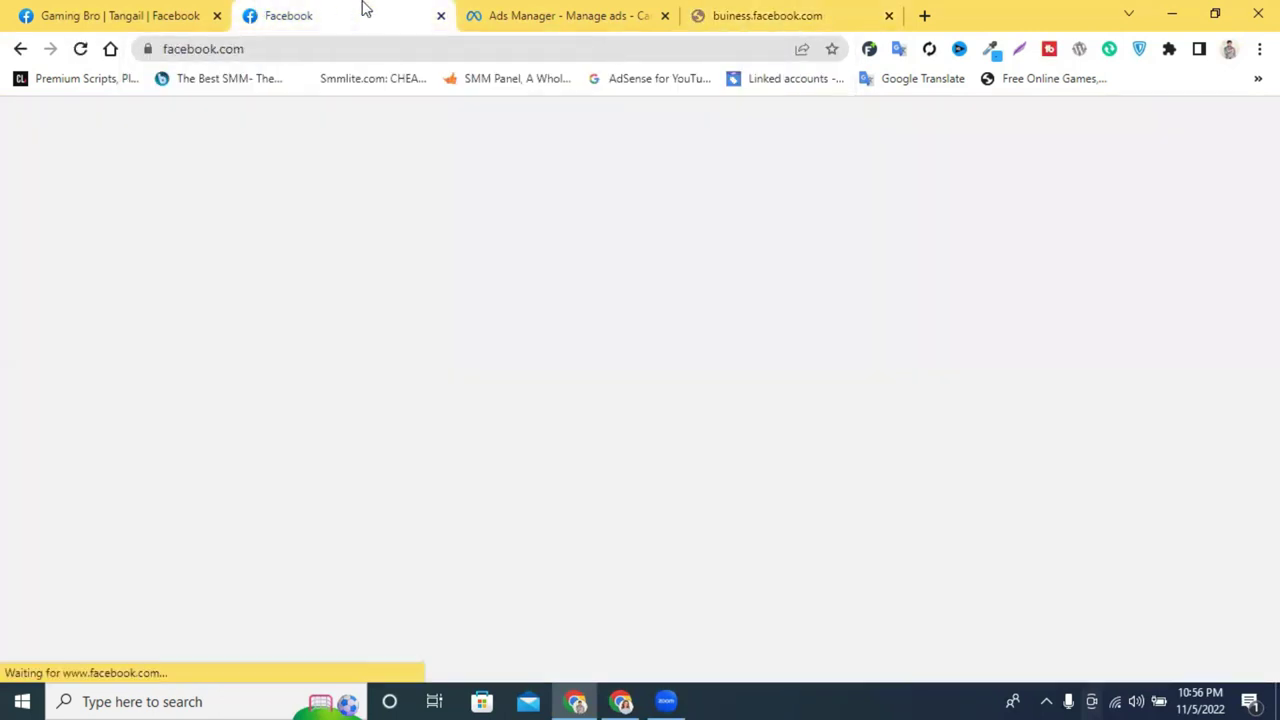
pyautogui.click(1140, 122)
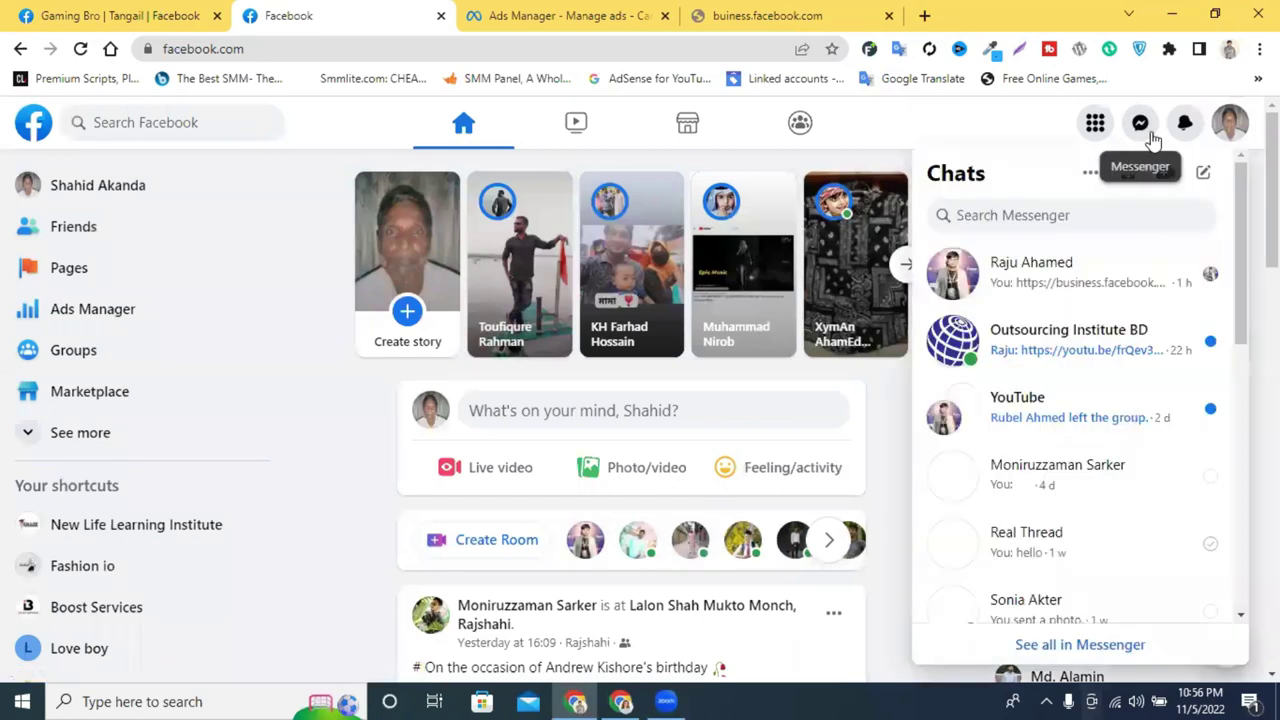
pyautogui.click(1070, 287)
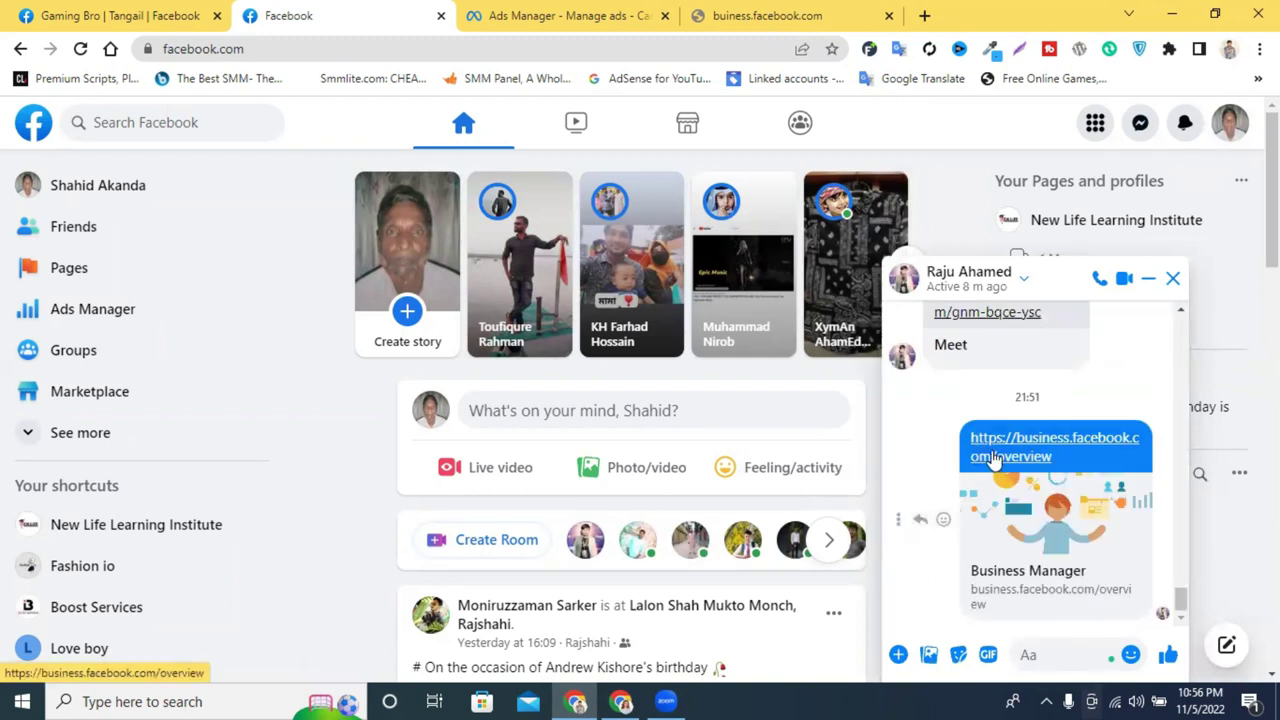
pyautogui.rightClick(980, 458)
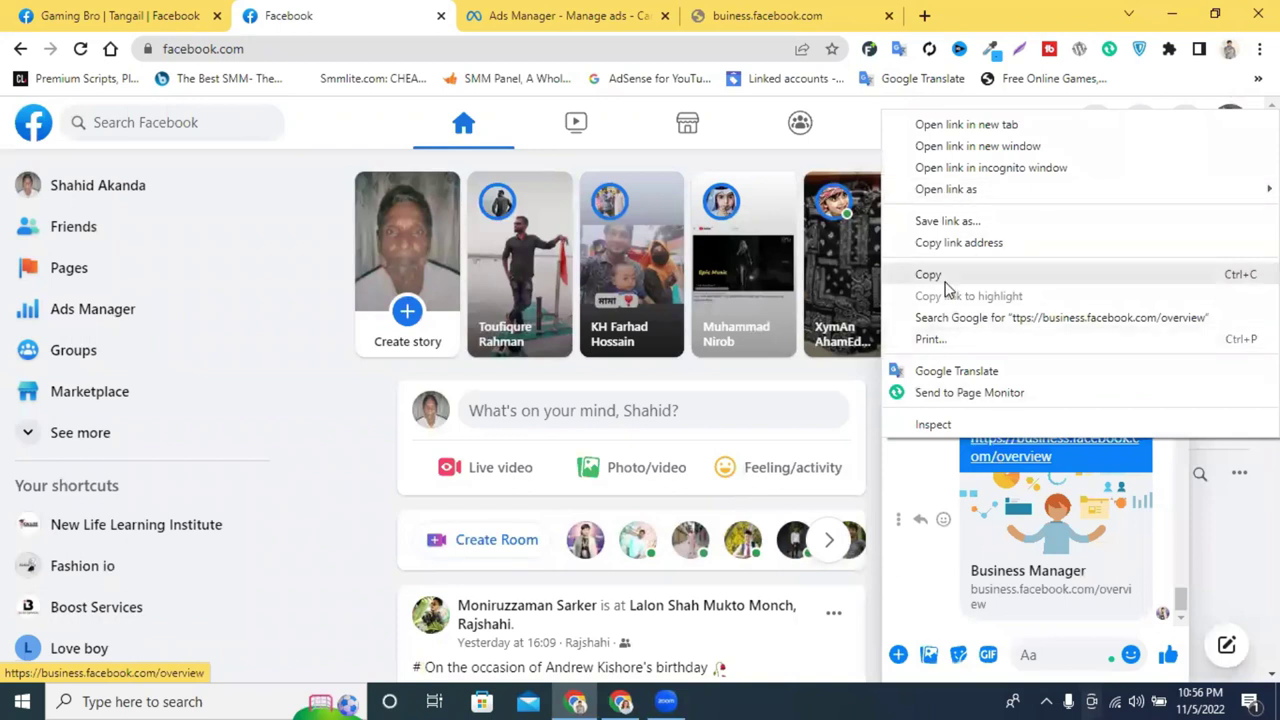
pyautogui.click(948, 275)
pyautogui.click(790, 15)
# Paste the copied link into the address bar and search for it
pyautogui.rightClick(609, 49)
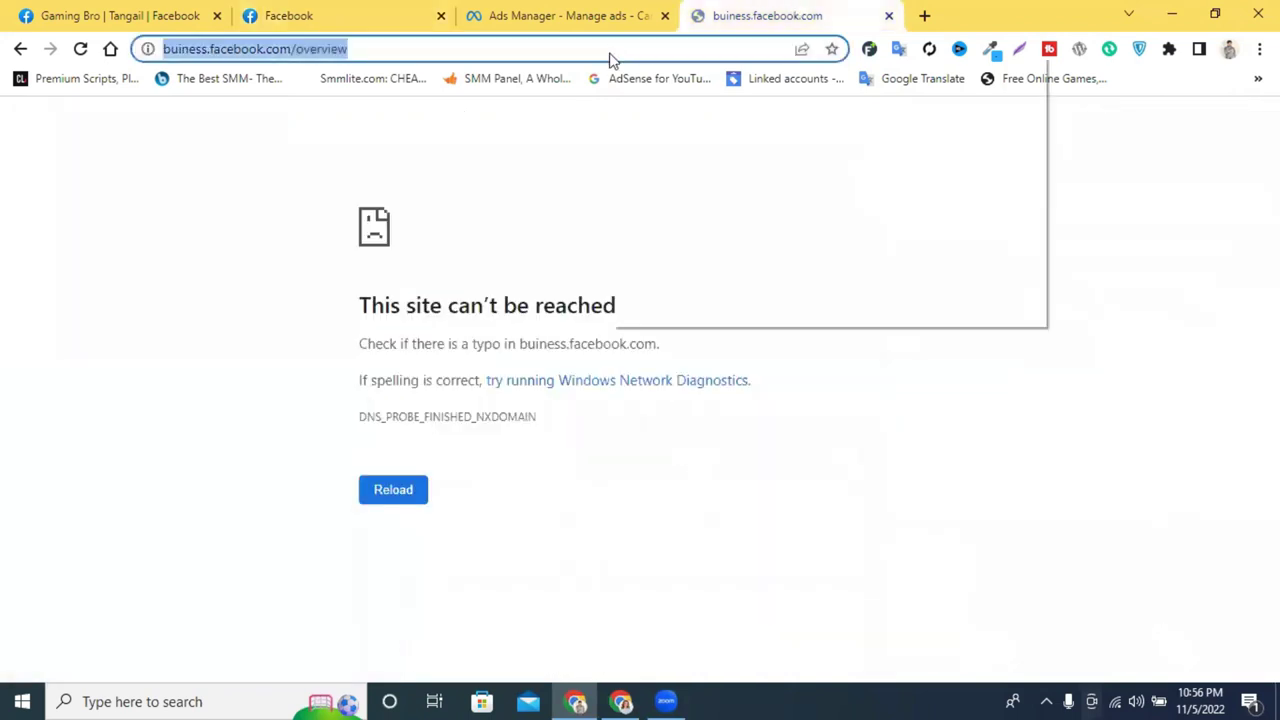
pyautogui.click(692, 203)
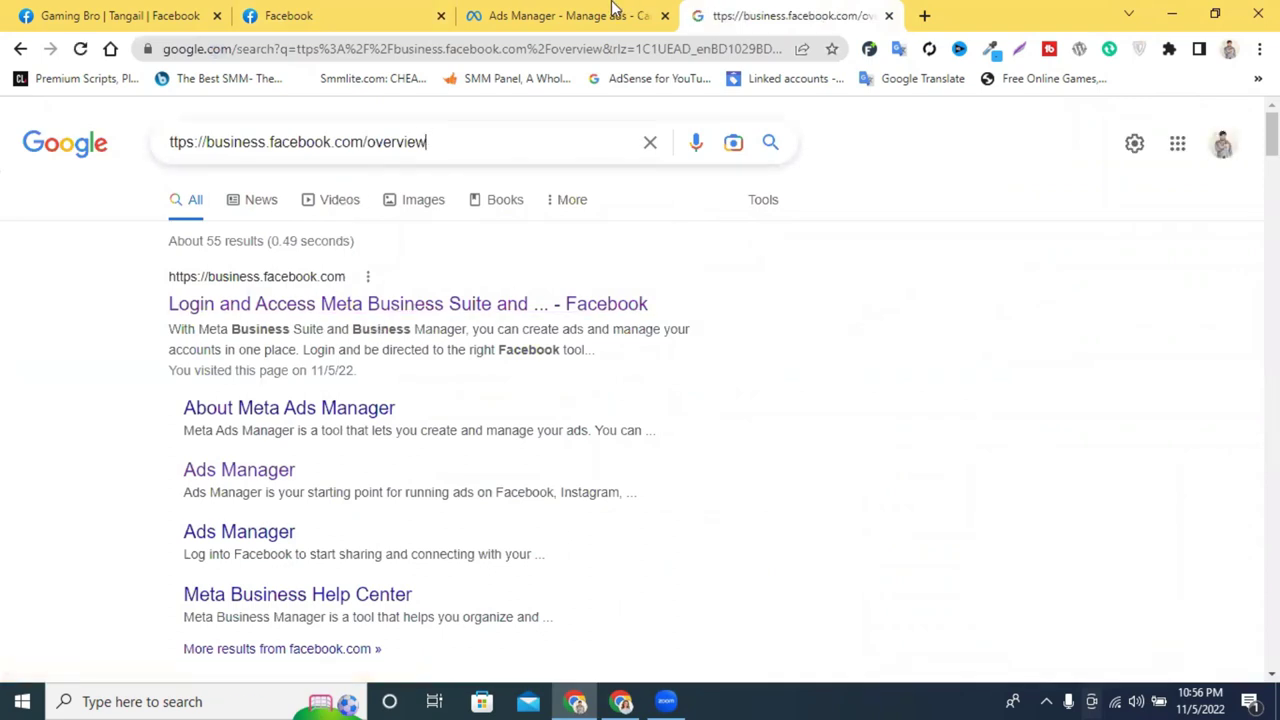
pyautogui.click(221, 148)
pyautogui.hotkey('ctrl', 'shift', 'Tab')
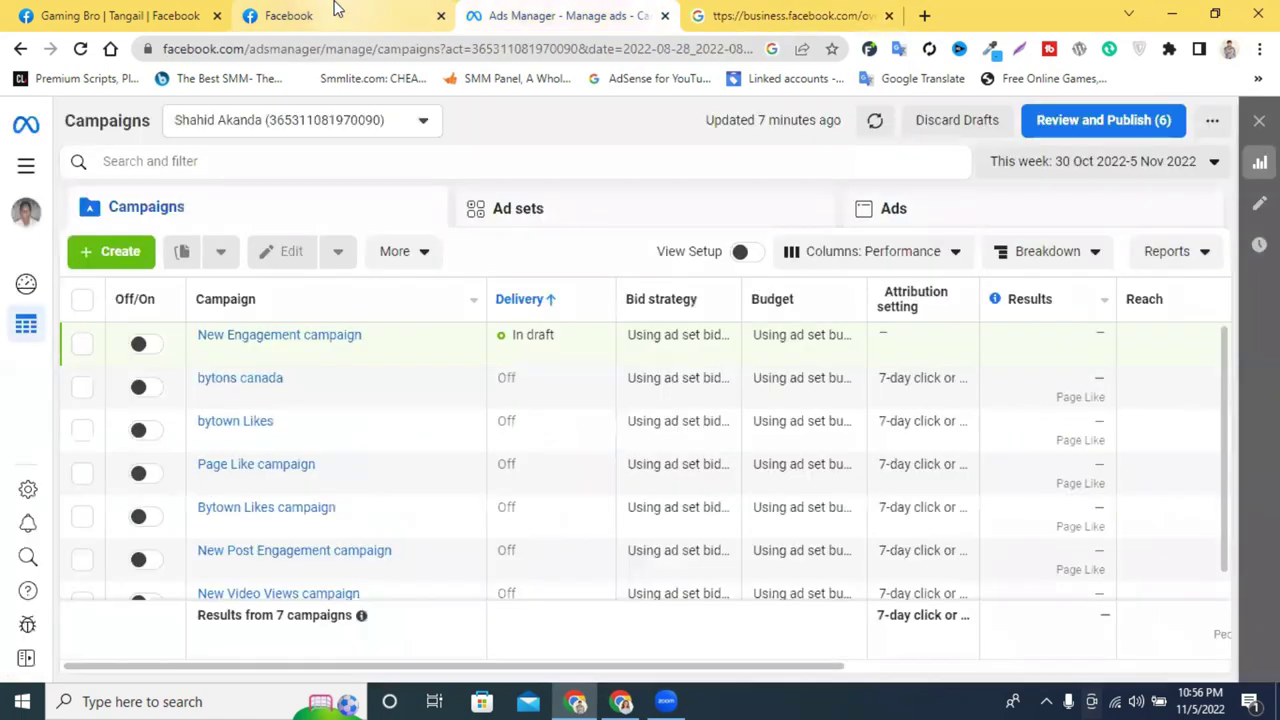
# Recopy the full link from the chat and open business.facebook.com/overview in the fourth tab
pyautogui.click(337, 14)
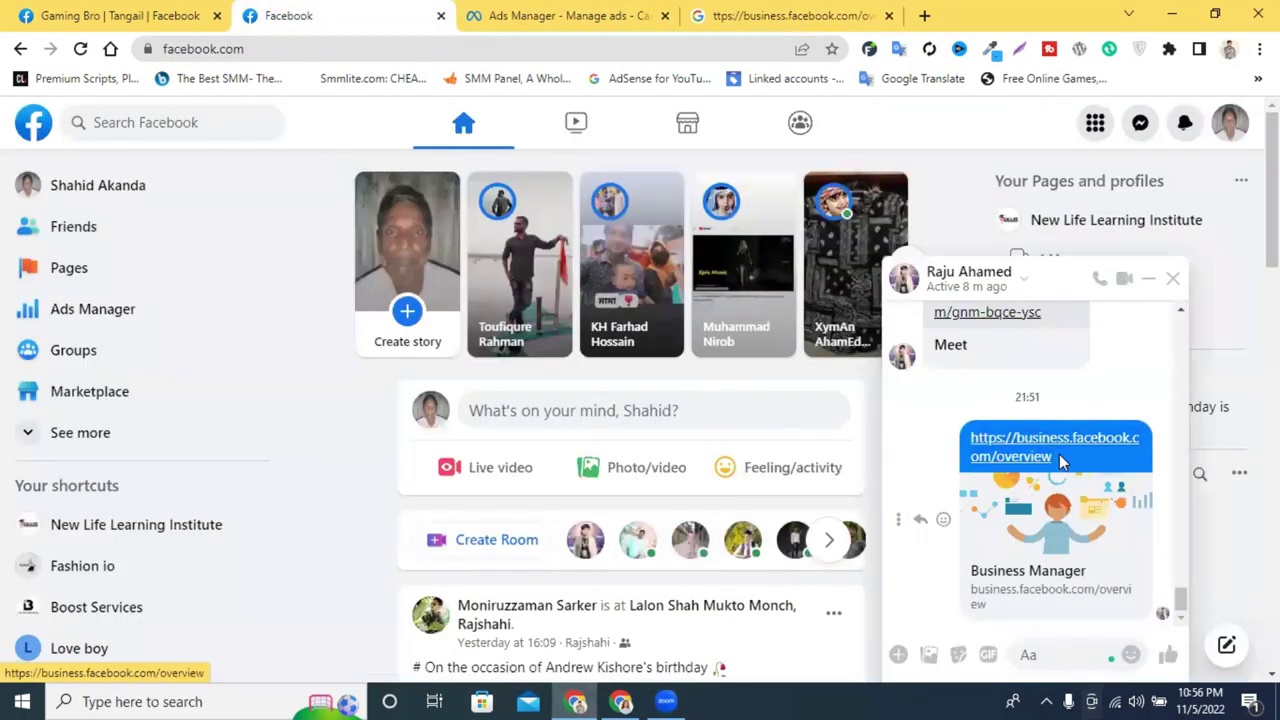
pyautogui.rightClick(1005, 455)
pyautogui.click(1011, 439)
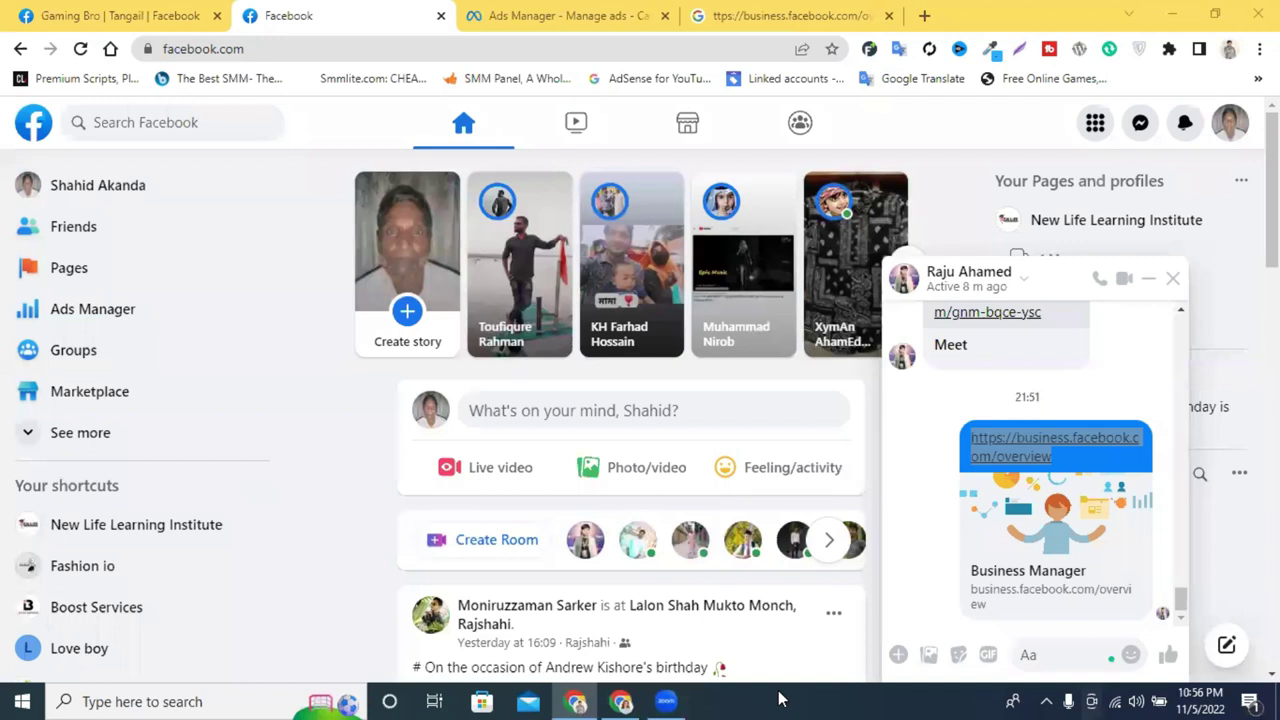
pyautogui.click(1172, 278)
pyautogui.click(770, 16)
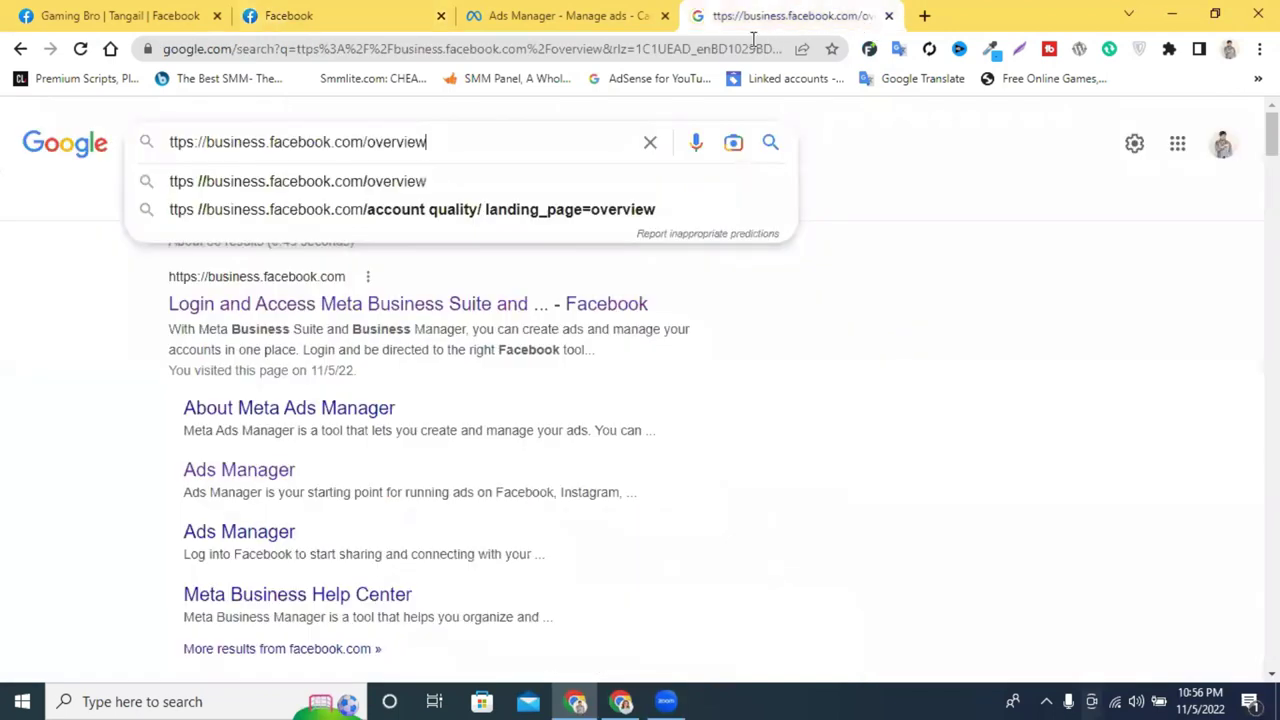
pyautogui.click(641, 58)
pyautogui.hotkey('ctrl', 'v')
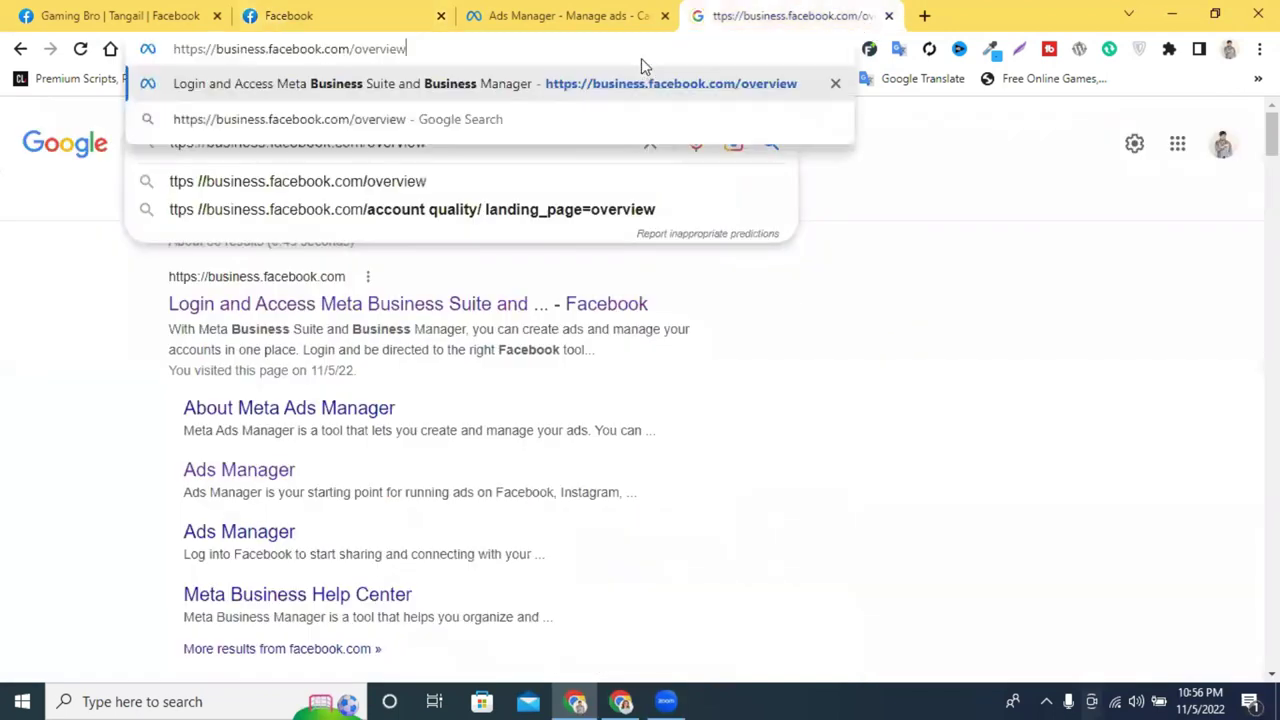
pyautogui.press('Return')
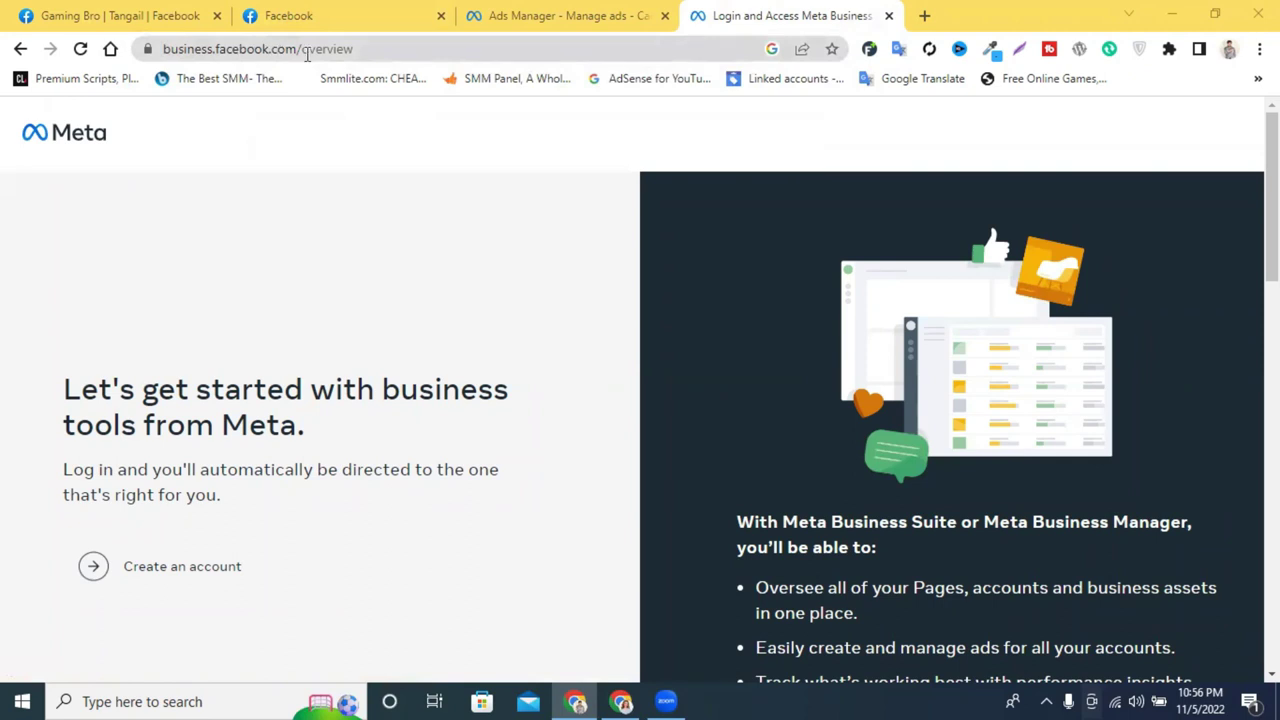
# Review the overview page, copy its business.facebook.com/overview address, and minimize the window
pyautogui.moveTo(376, 50); pyautogui.dragTo(338, 52)
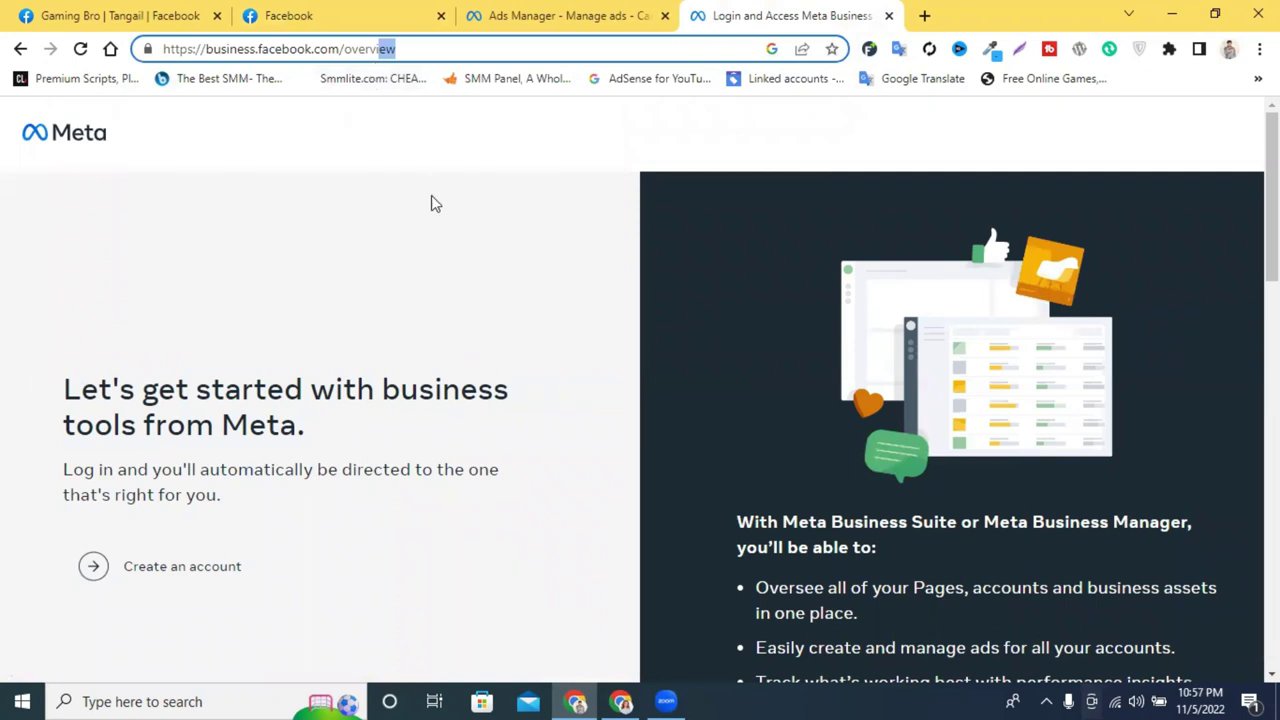
pyautogui.scroll(-2, 505, 267)
pyautogui.scroll(2, 505, 267)
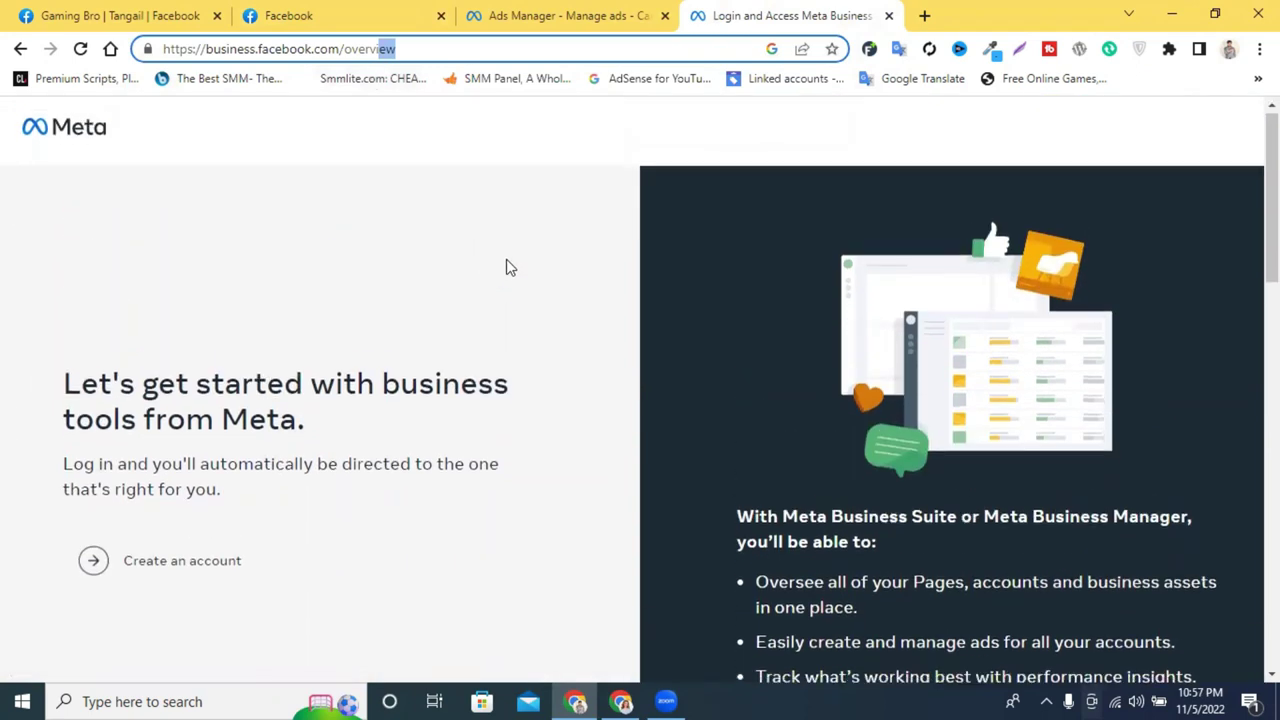
pyautogui.scroll(-4, 506, 266)
pyautogui.scroll(2, 506, 267)
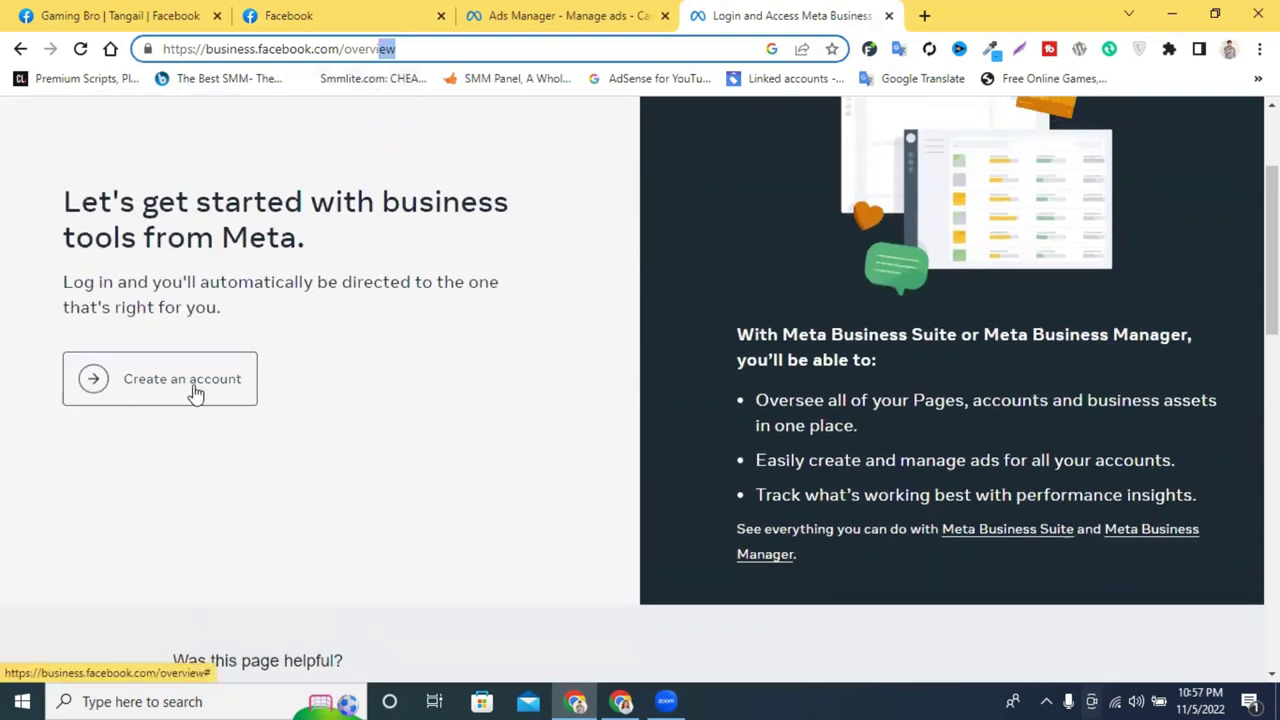
pyautogui.scroll(2, 197, 393)
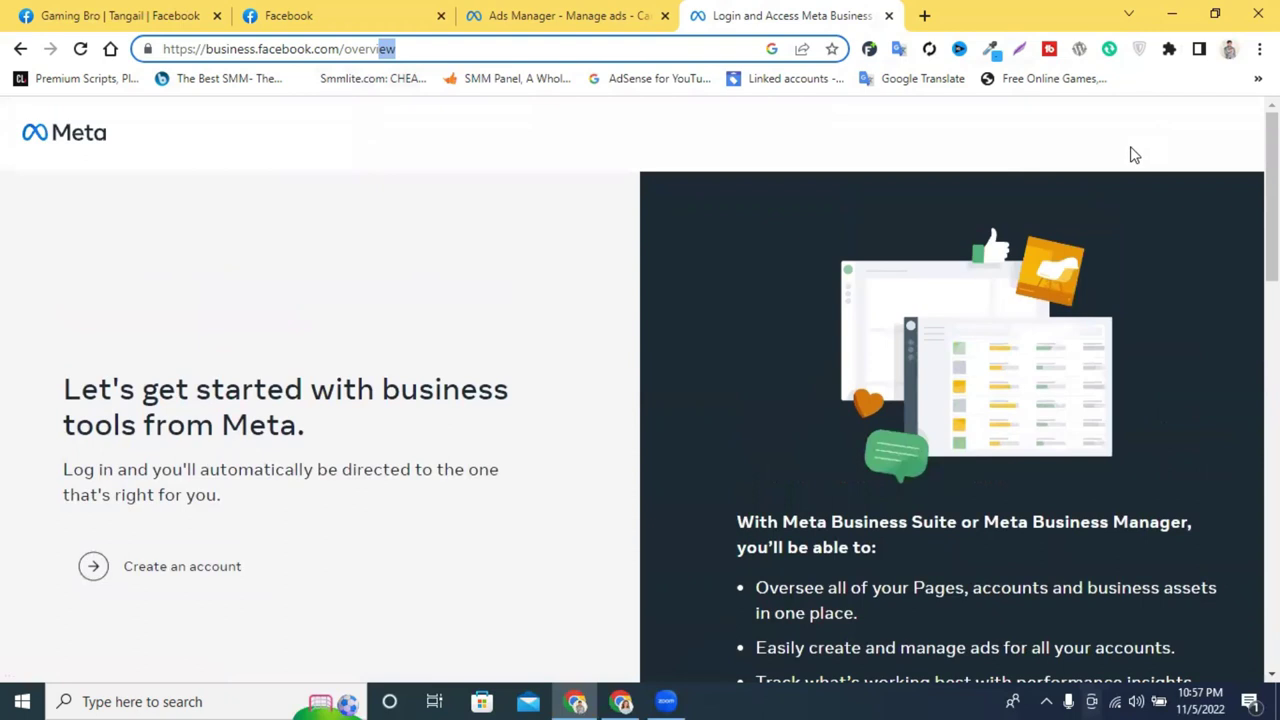
pyautogui.scroll(-7, 341, 350)
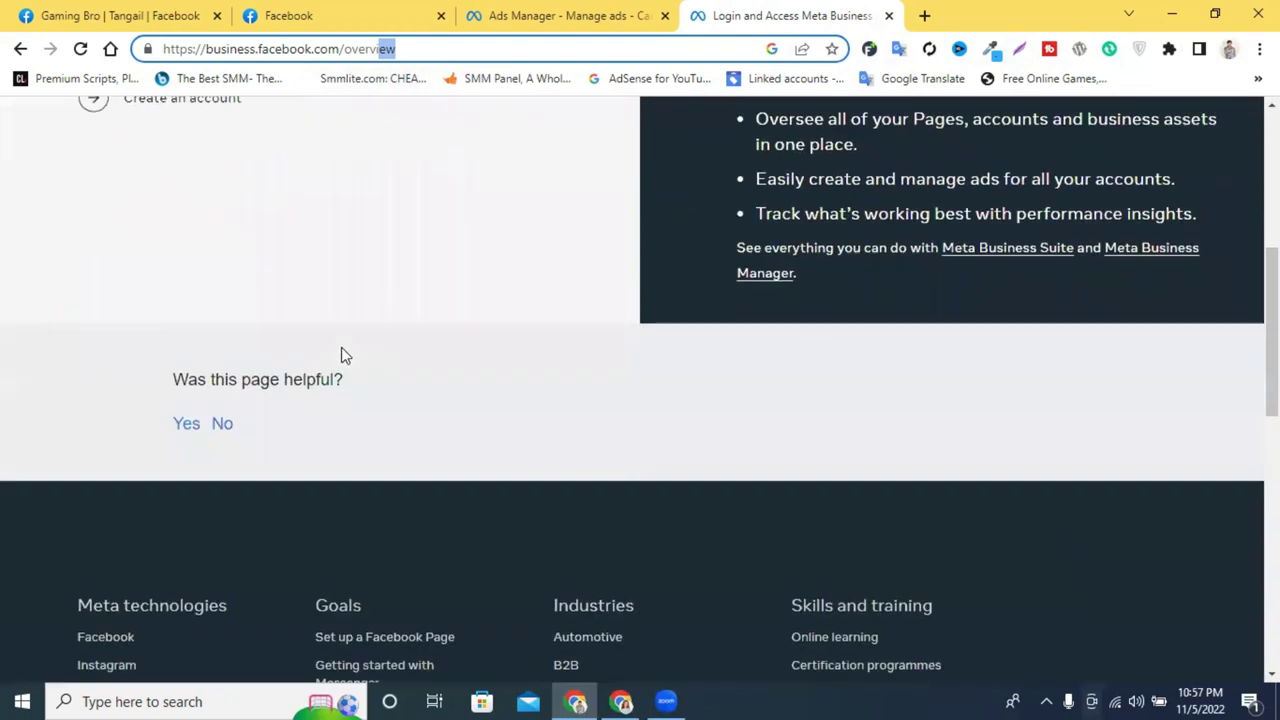
pyautogui.scroll(4, 341, 350)
pyautogui.click(366, 48)
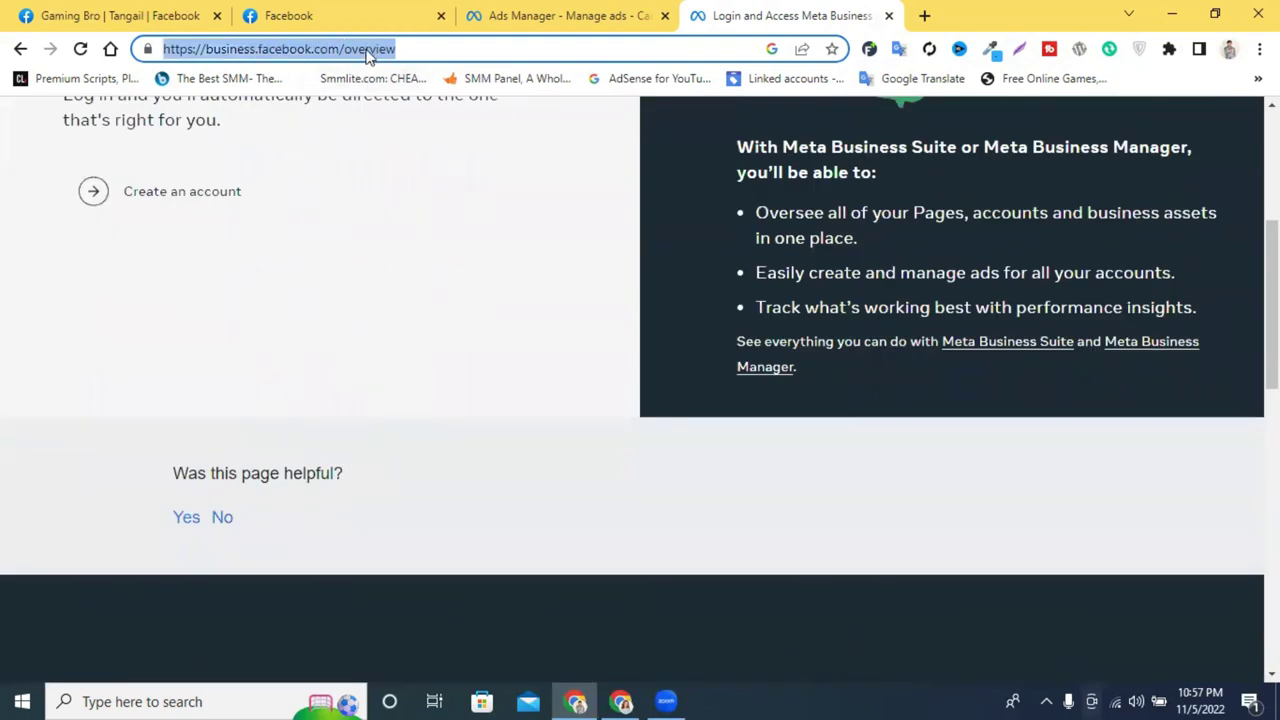
pyautogui.rightClick(366, 48)
pyautogui.click(412, 152)
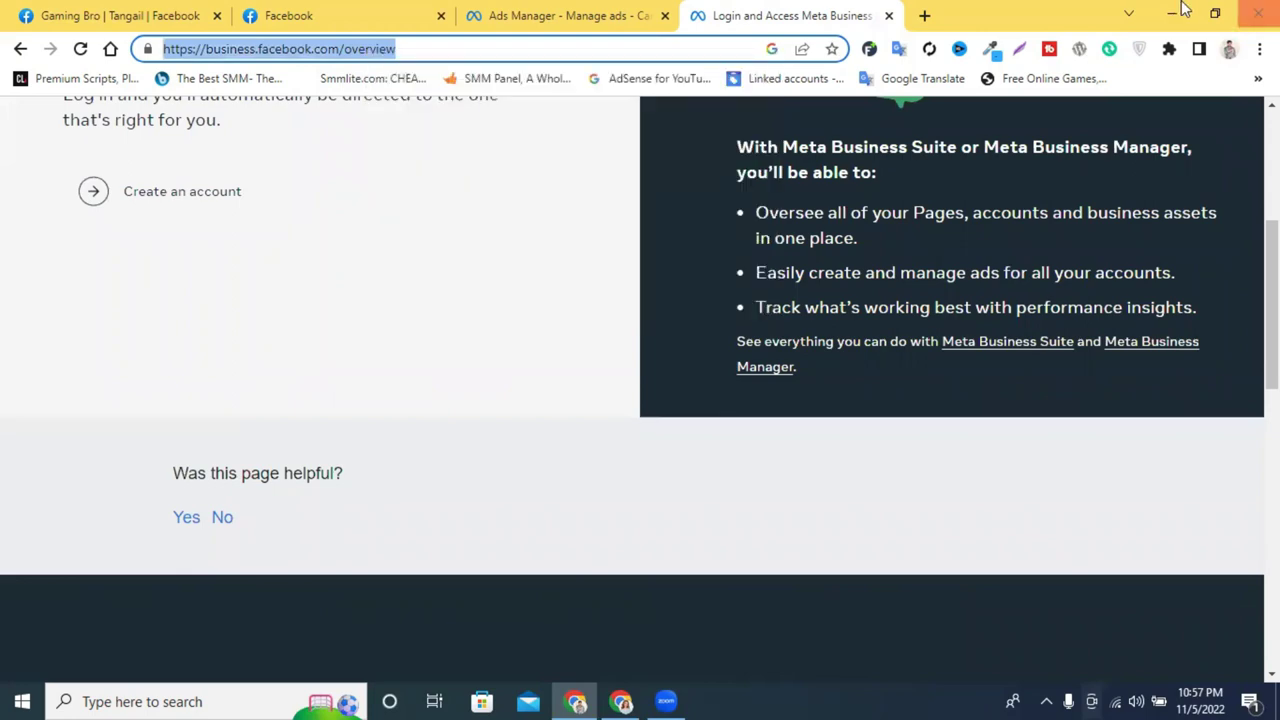
pyautogui.click(1171, 14)
# In the second account's Chrome window, open the copied business overview address in a new tab
pyautogui.click(621, 701)
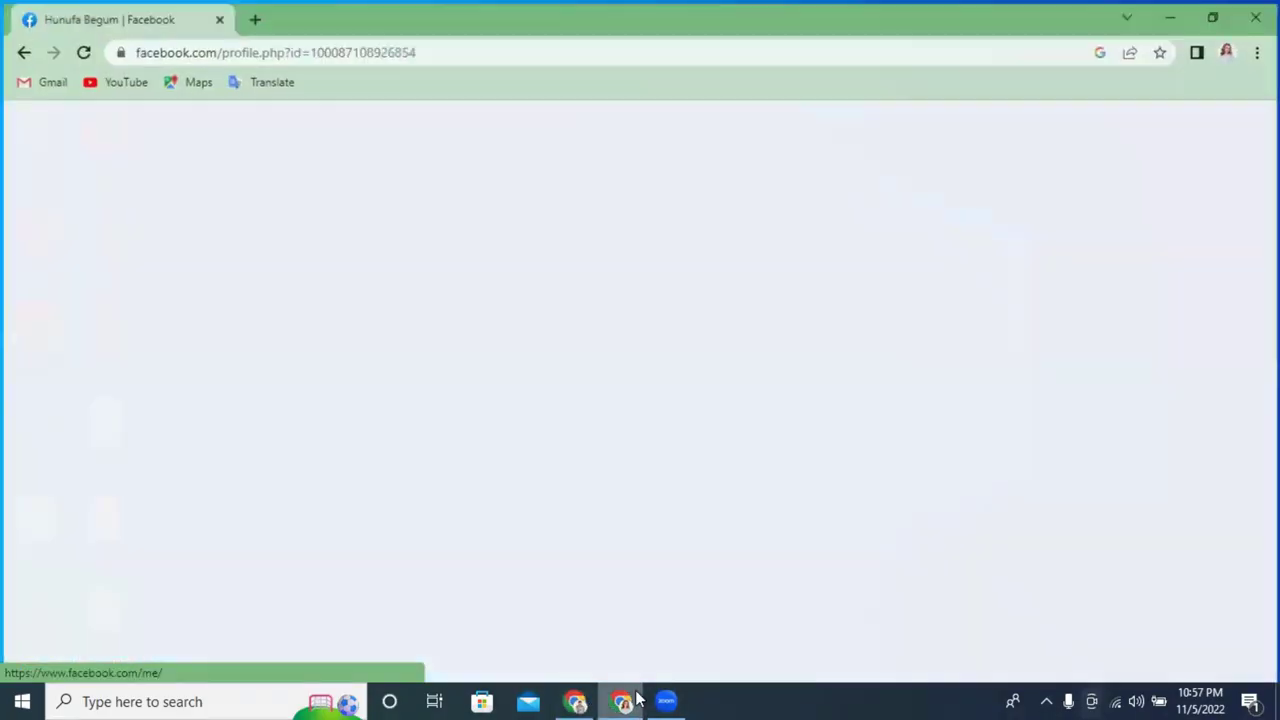
pyautogui.click(766, 272)
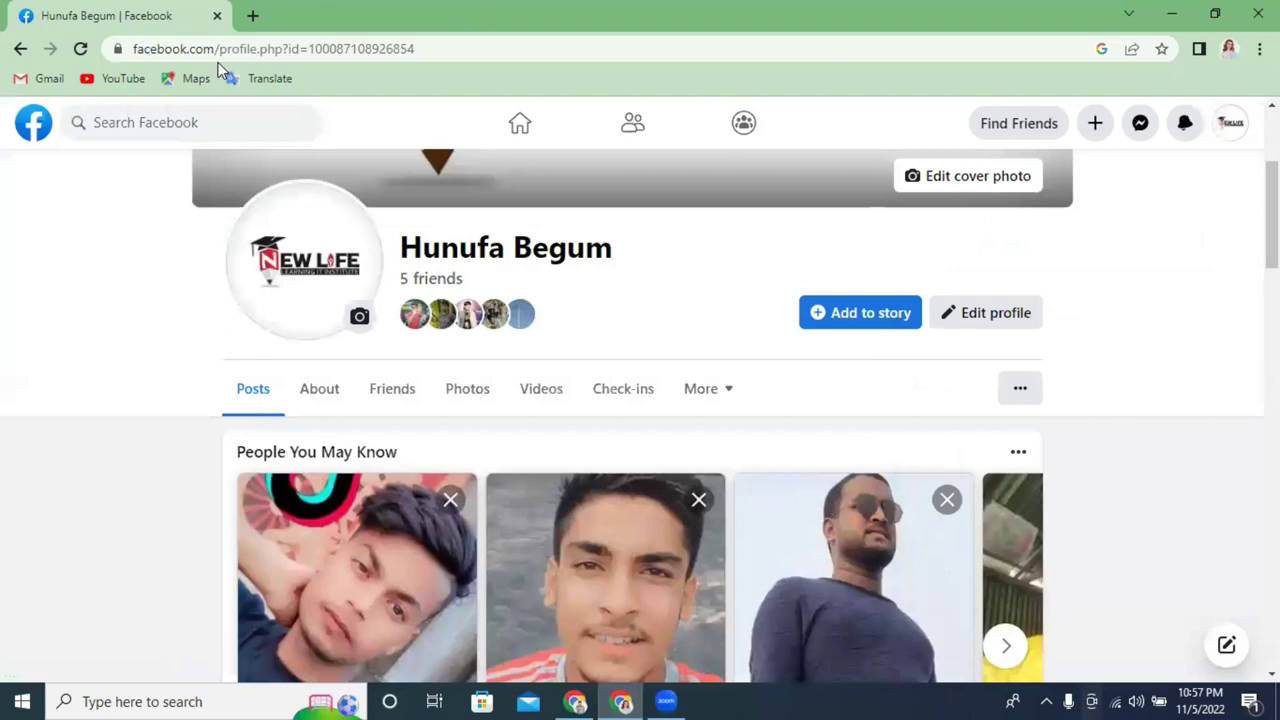
pyautogui.click(253, 16)
pyautogui.rightClick(257, 42)
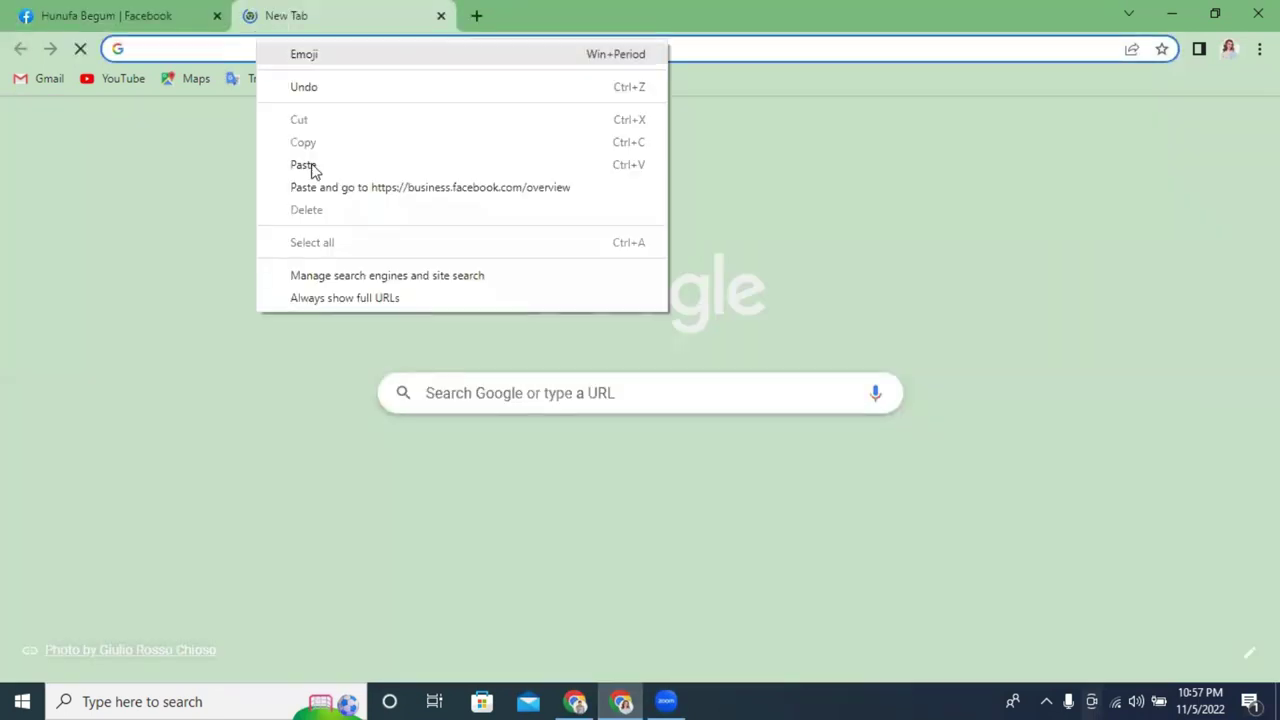
pyautogui.click(367, 188)
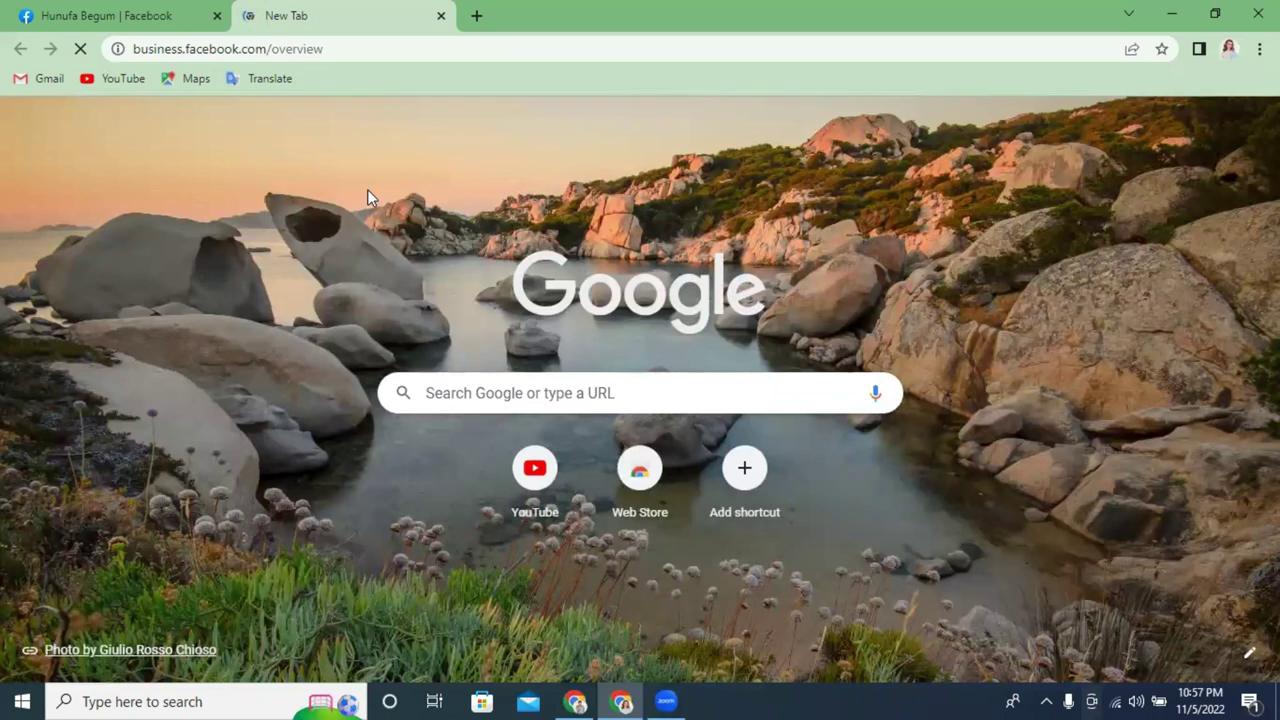
# Start a new business account with Create an account on the Meta business page
pyautogui.click(160, 17)
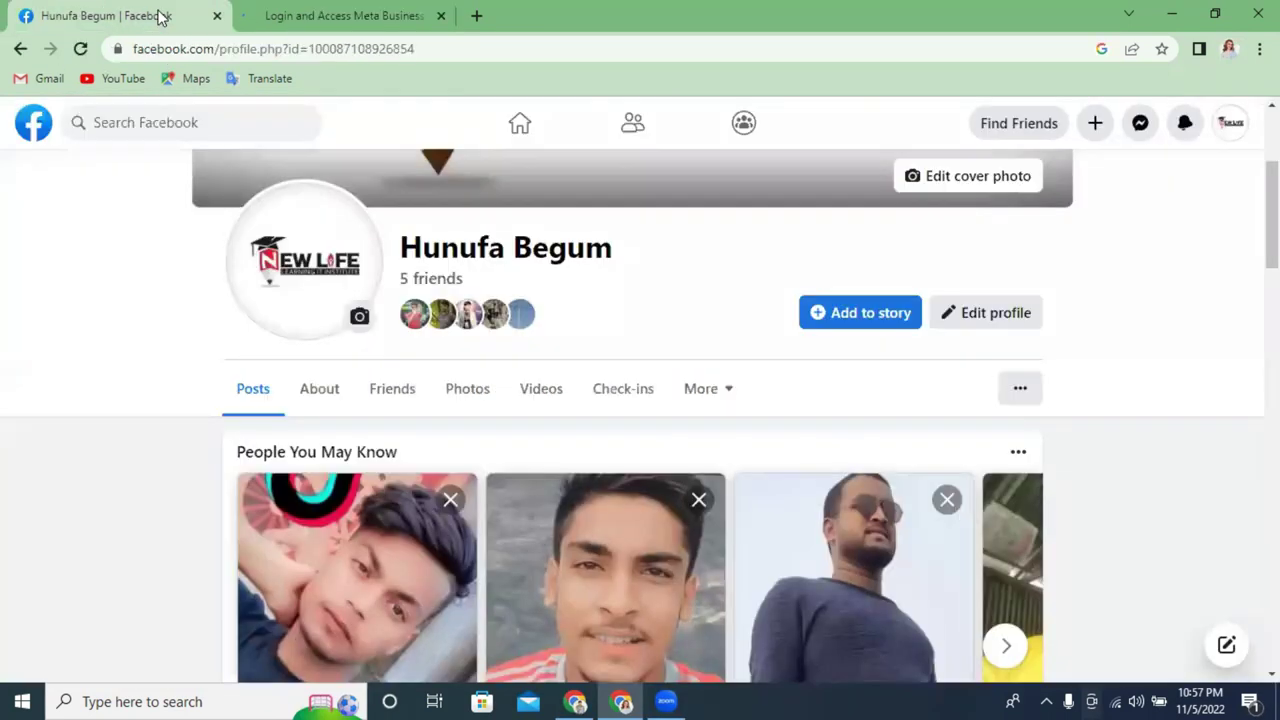
pyautogui.click(358, 14)
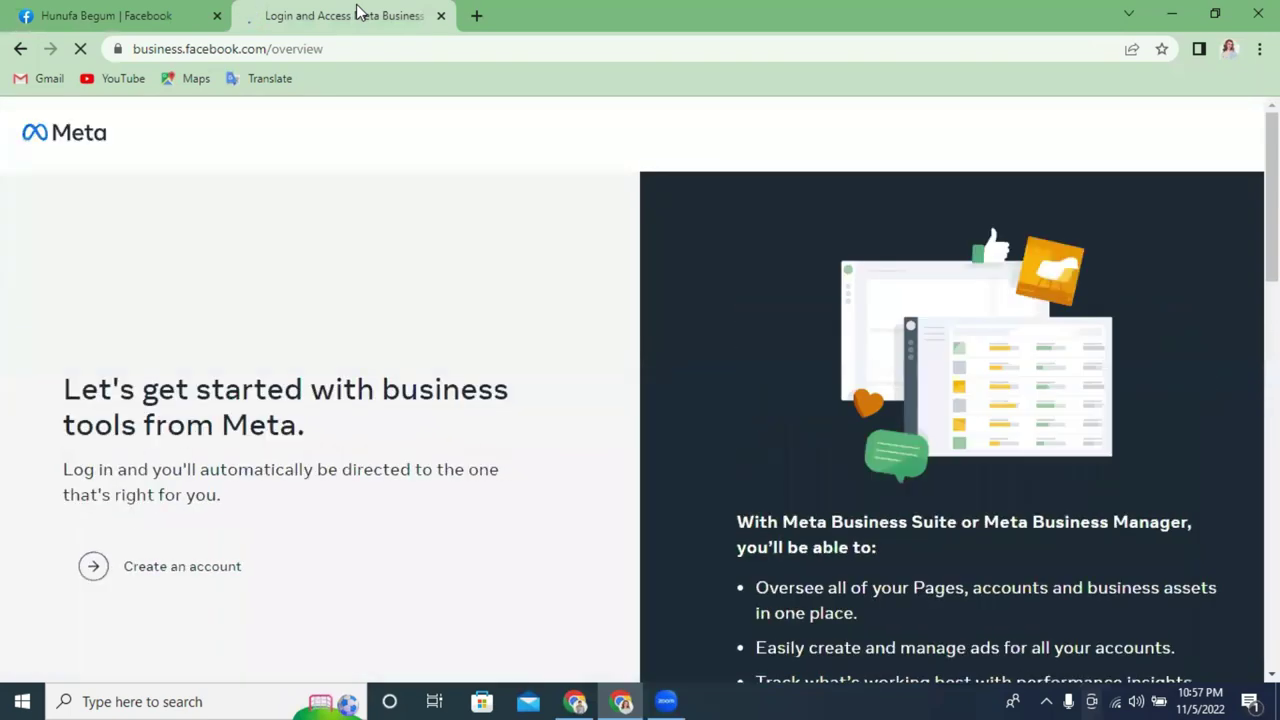
pyautogui.scroll(-2, 523, 437)
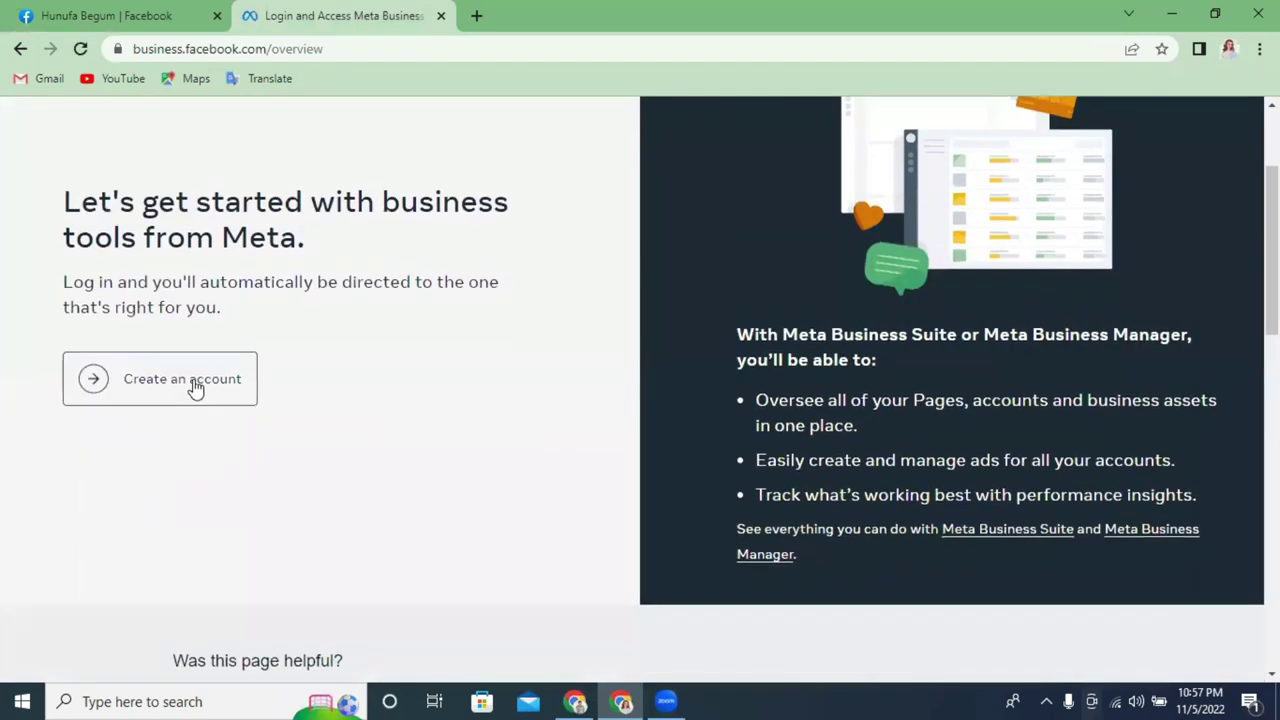
pyautogui.click(195, 387)
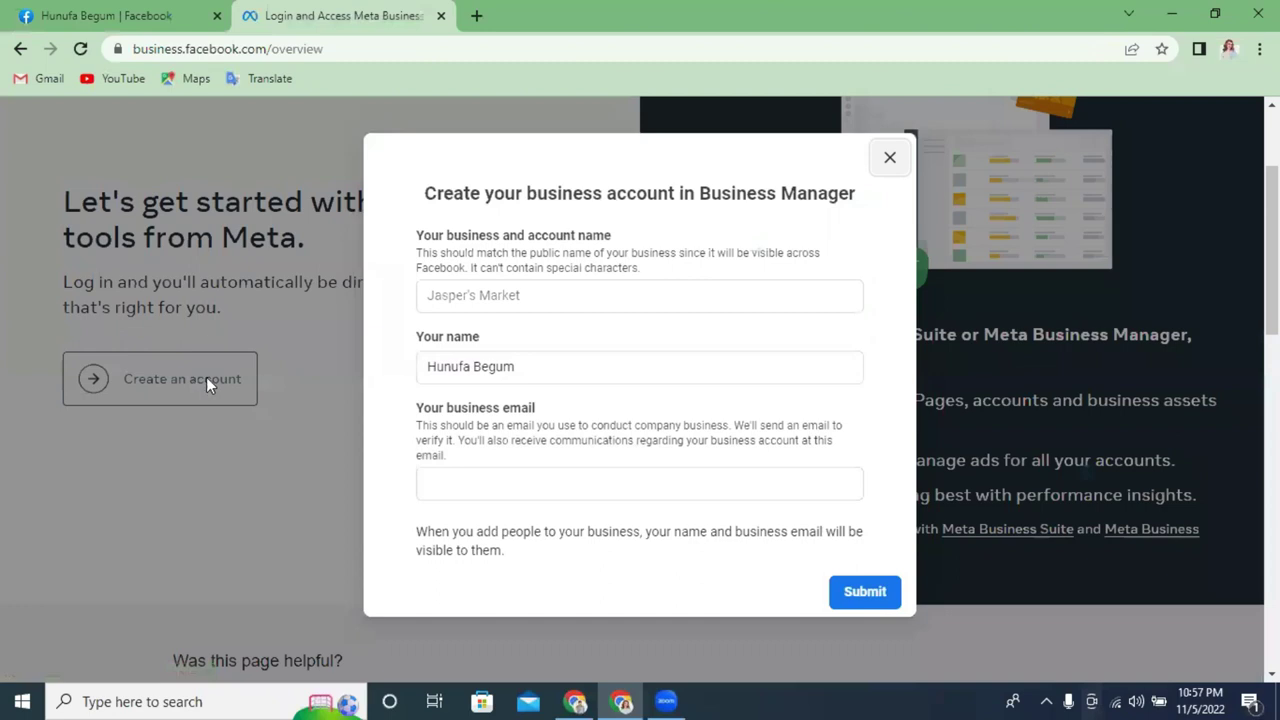
# Enter 'Freelancer raju' as the business name plus your own name, then focus the business email field
pyautogui.click(505, 293)
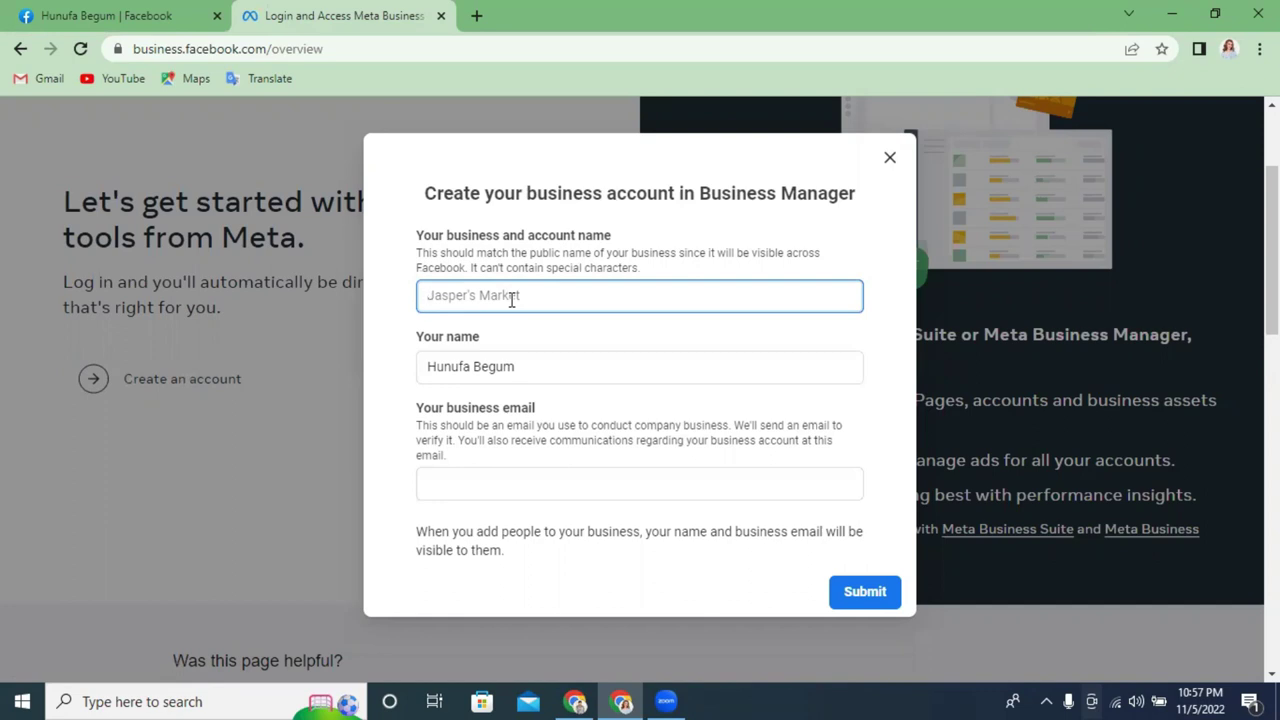
pyautogui.write('new')
pyautogui.press('BackSpace')
pyautogui.press('BackSpace')
pyautogui.press('BackSpace')
pyautogui.press('BackSpace')
pyautogui.write('Freelancer raju')
pyautogui.click(466, 485)
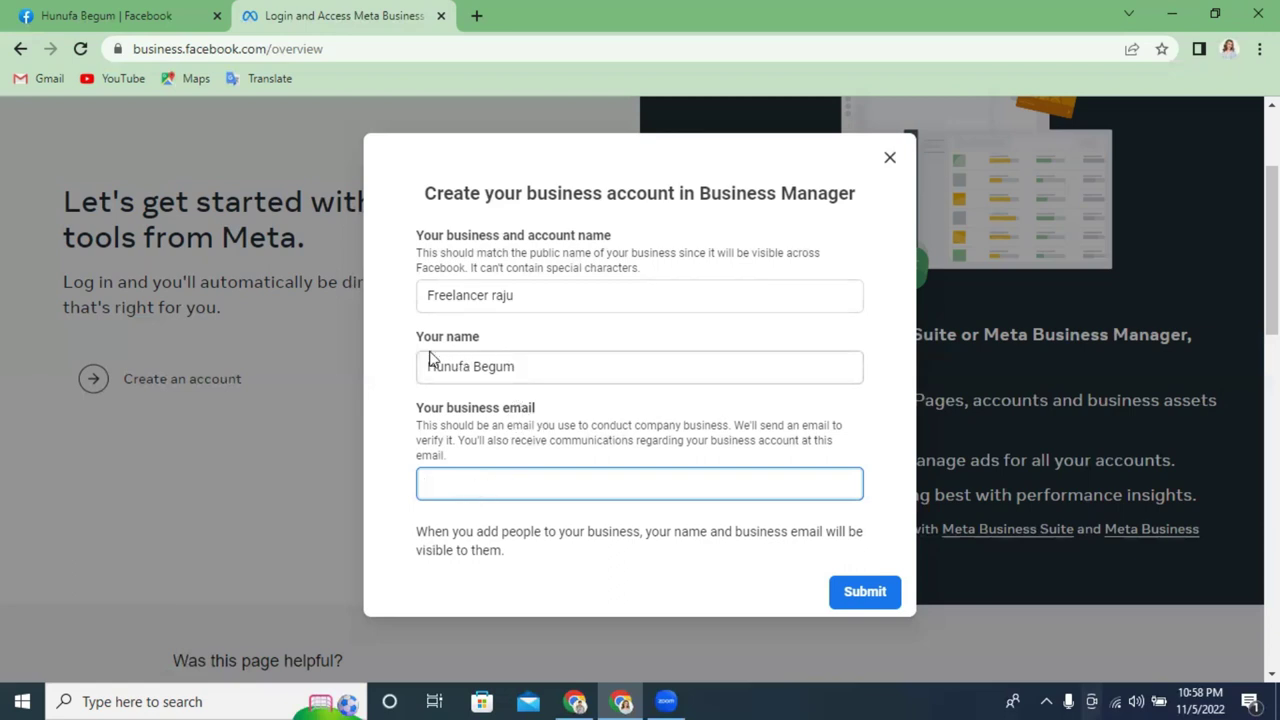
pyautogui.click(433, 485)
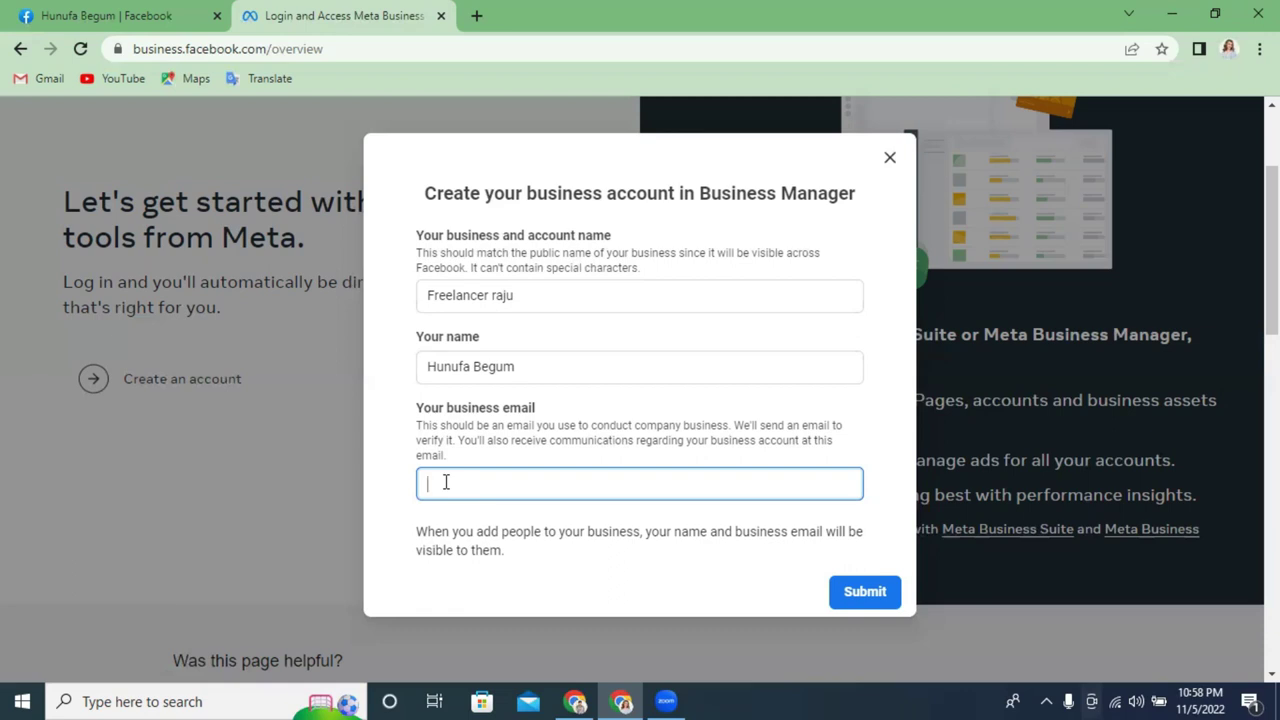
# Check which Google accounts are signed in via a new tab's account panel
pyautogui.click(478, 13)
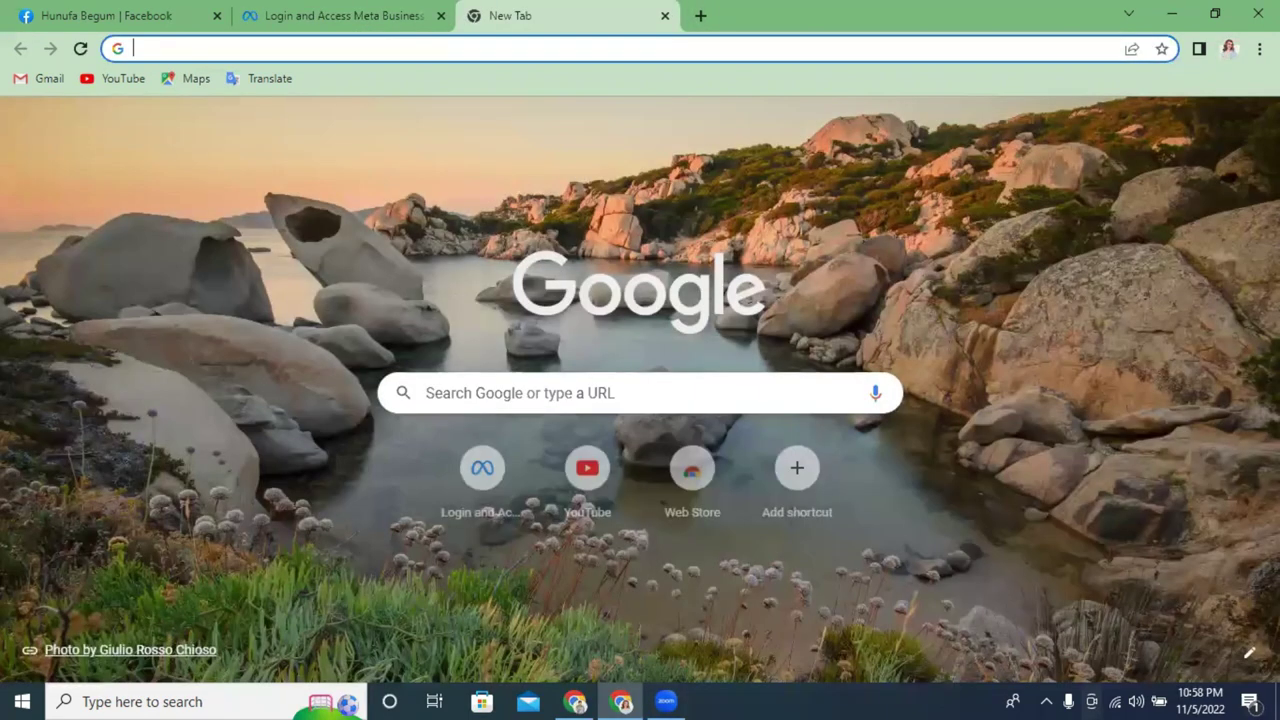
pyautogui.click(1247, 126)
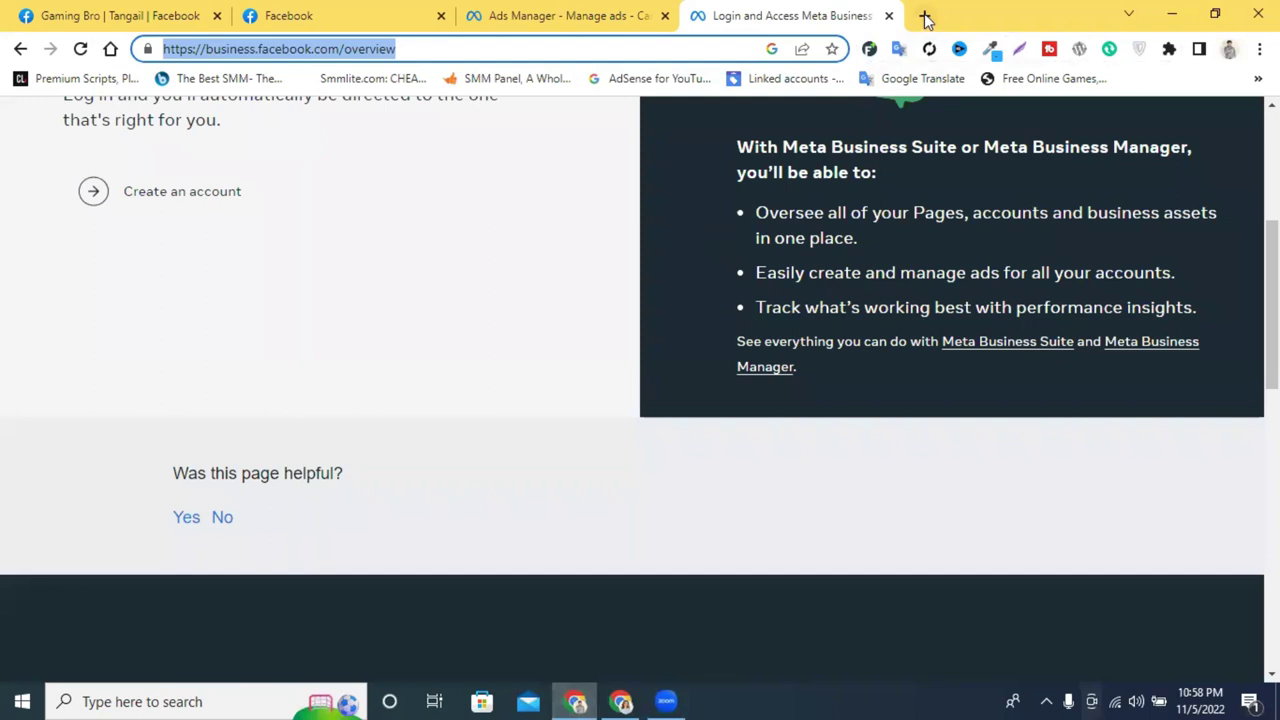
pyautogui.click(924, 15)
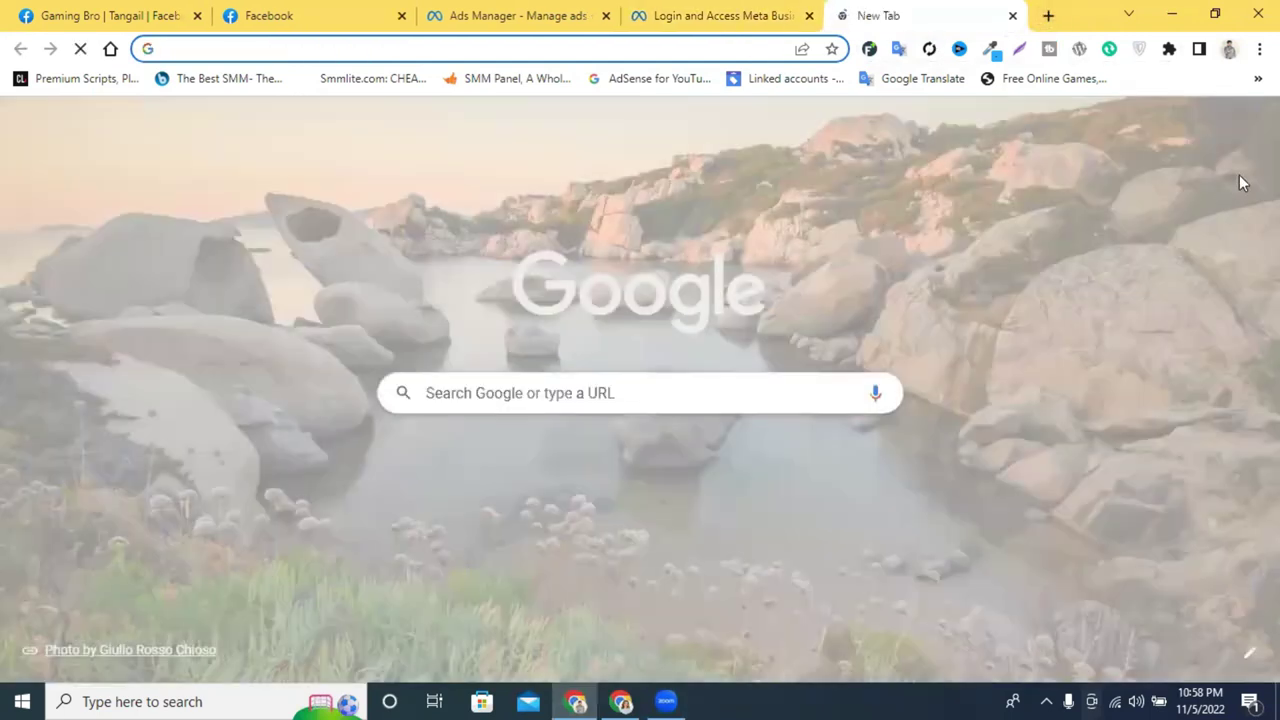
pyautogui.click(1247, 126)
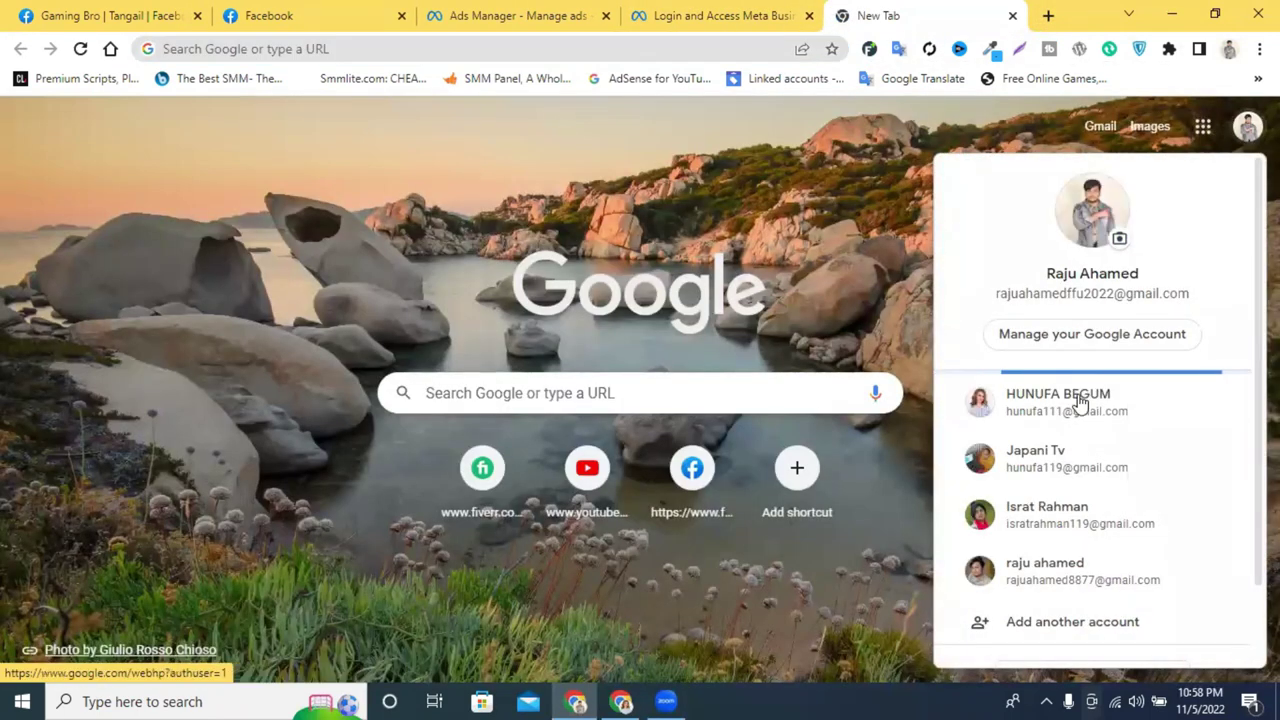
pyautogui.scroll(-1, 1070, 452)
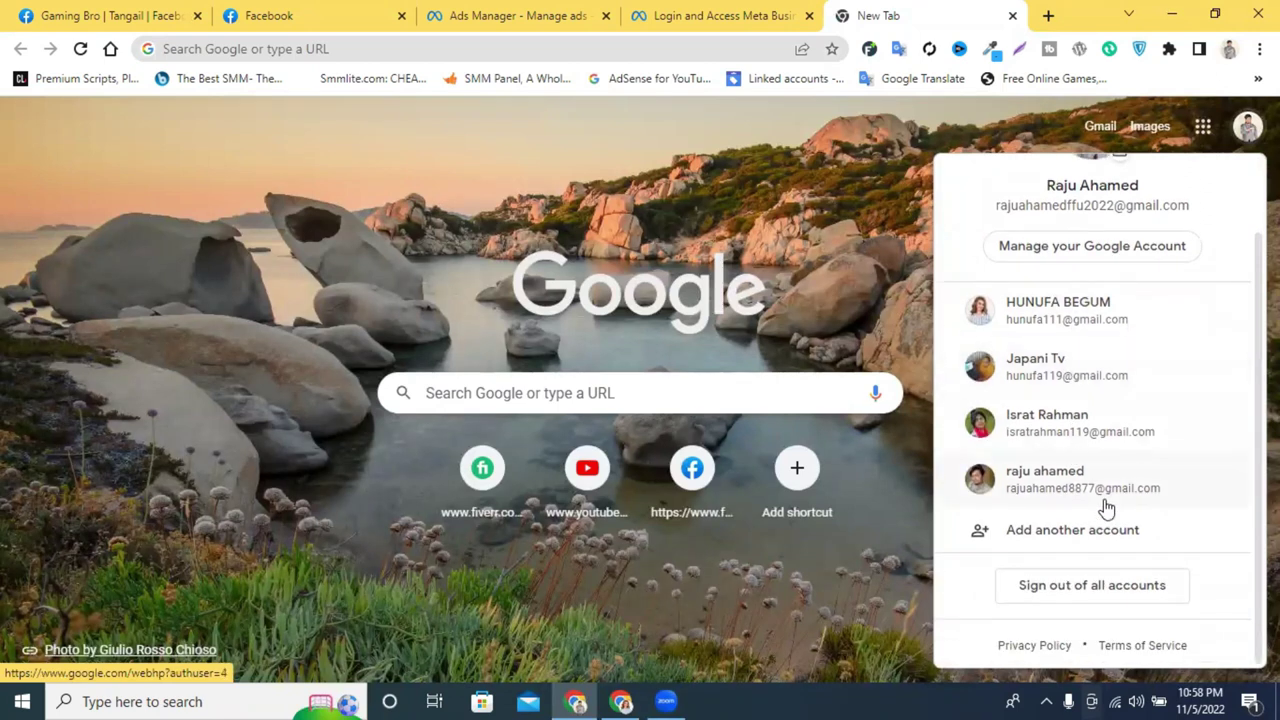
pyautogui.click(1171, 14)
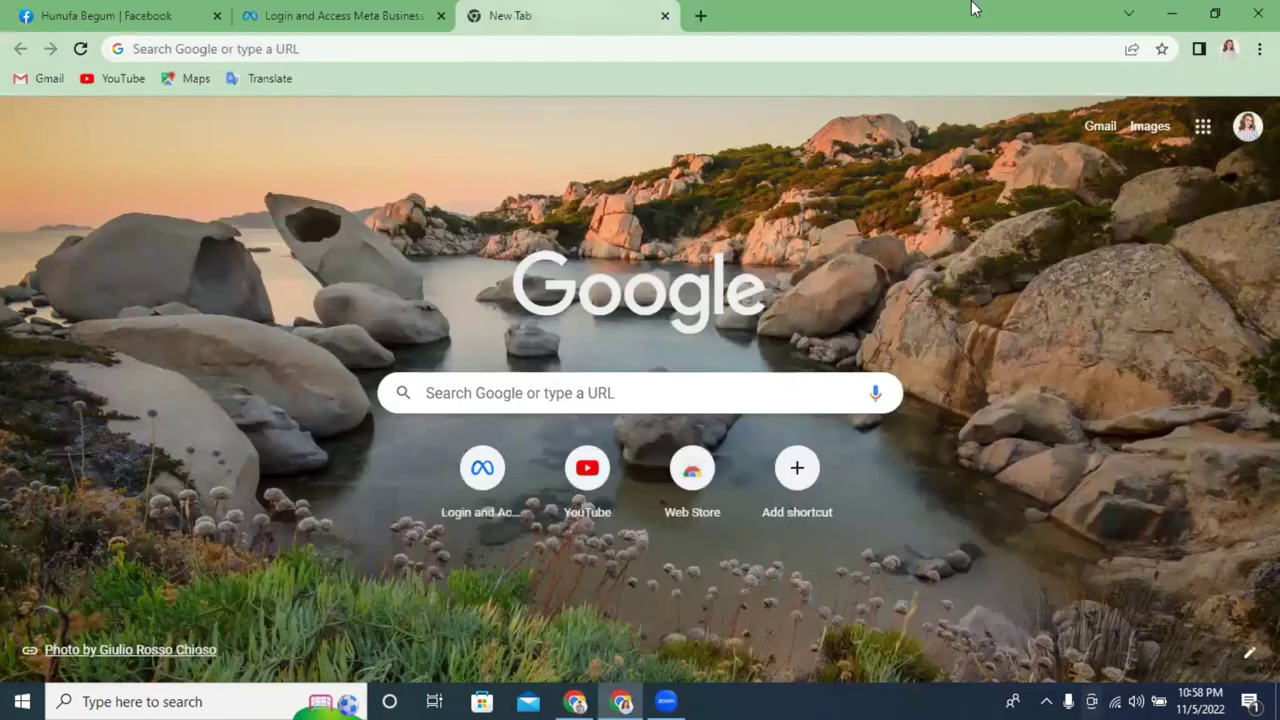
# Copy the signed-in Google account's email address from the account panel
pyautogui.click(1247, 132)
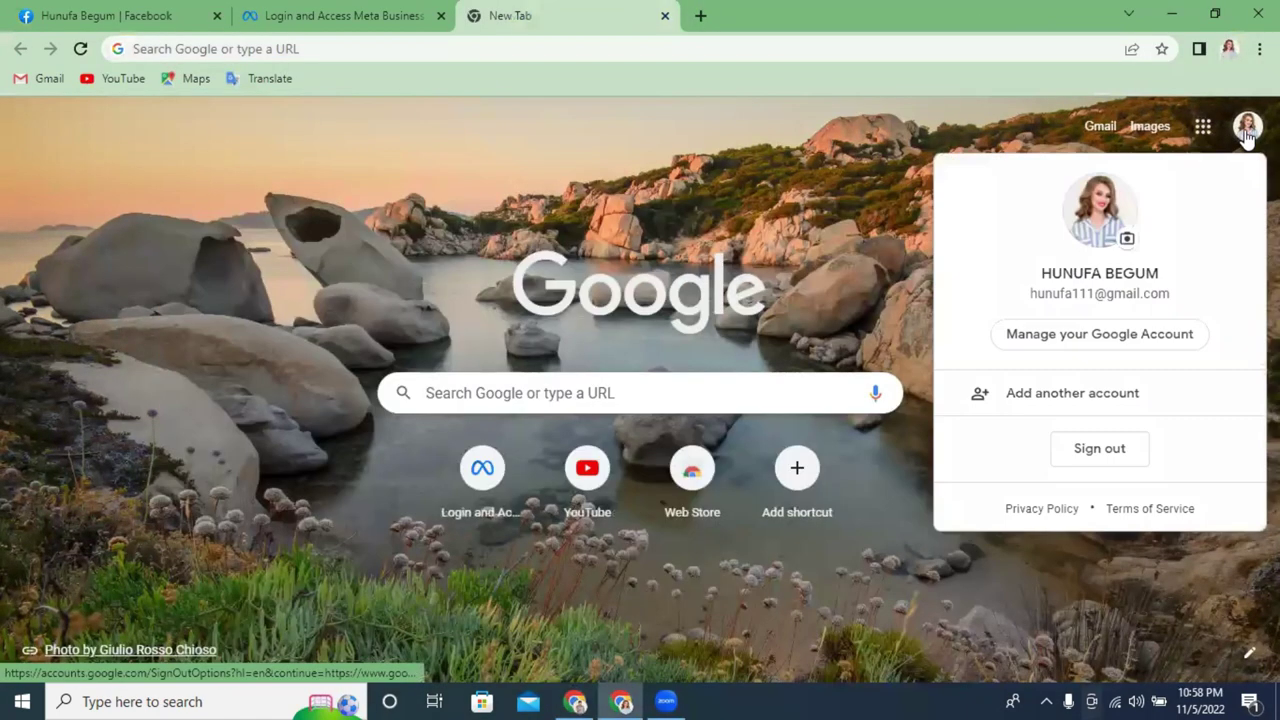
pyautogui.tripleClick(1100, 293)
pyautogui.rightClick(1100, 293)
pyautogui.click(1135, 306)
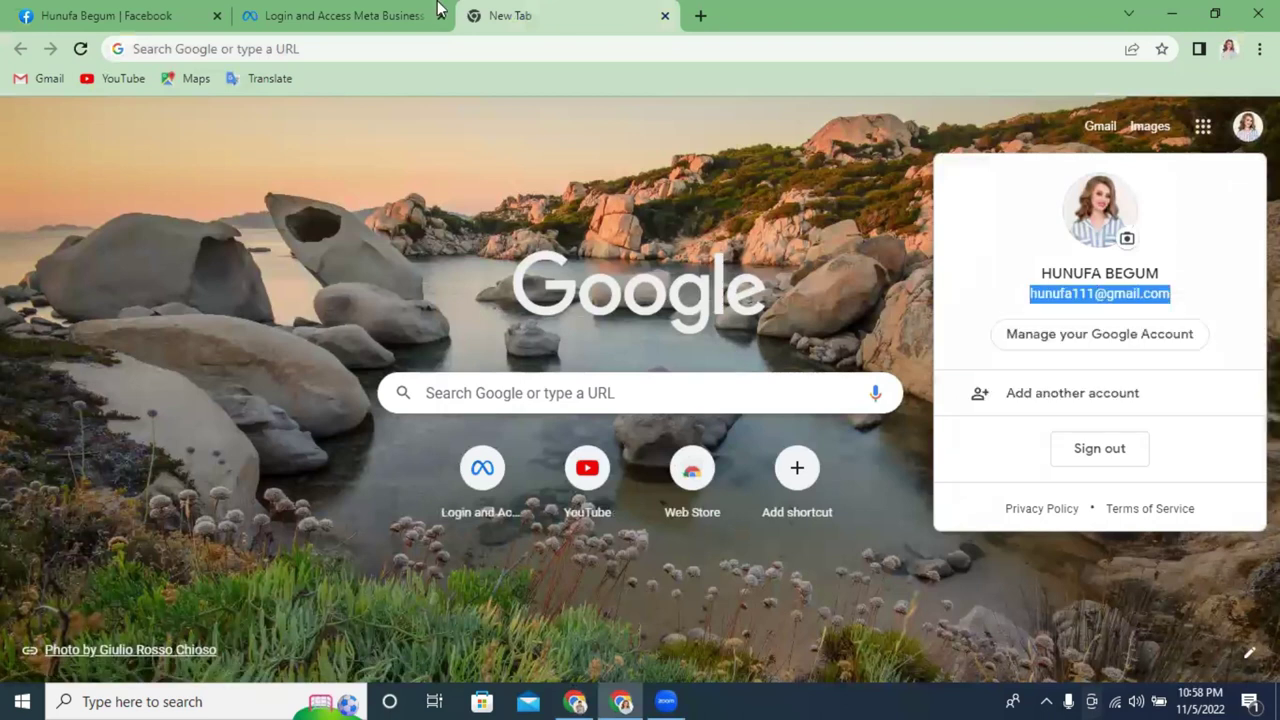
# Paste the email into the business email field and minimize Chrome
pyautogui.click(353, 10)
pyautogui.rightClick(470, 488)
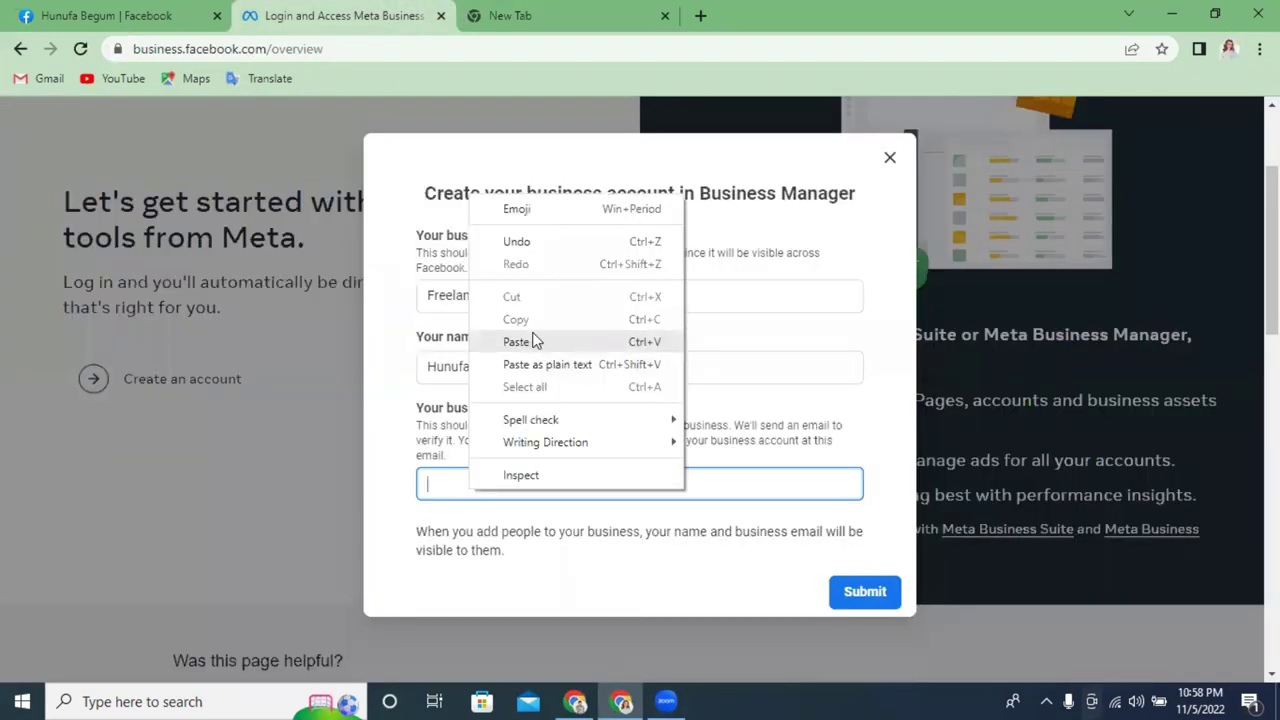
pyautogui.click(516, 342)
pyautogui.scroll(-2, 640, 505)
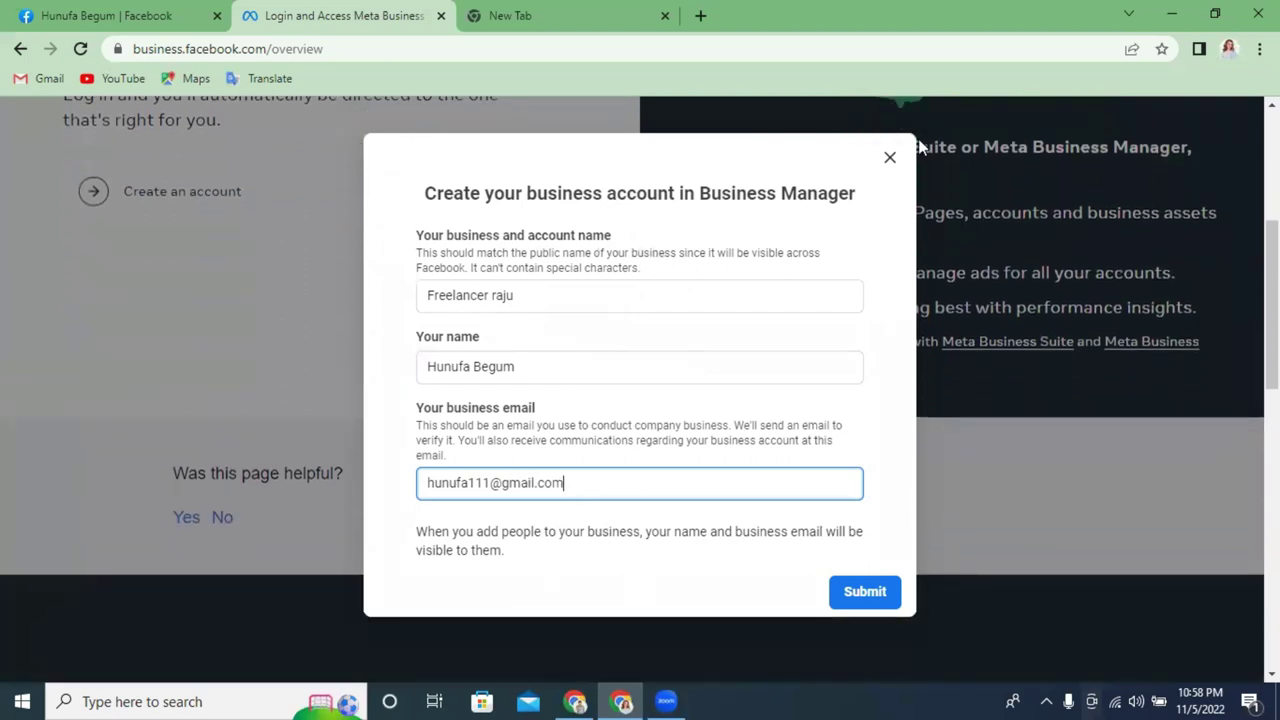
pyautogui.click(1171, 13)
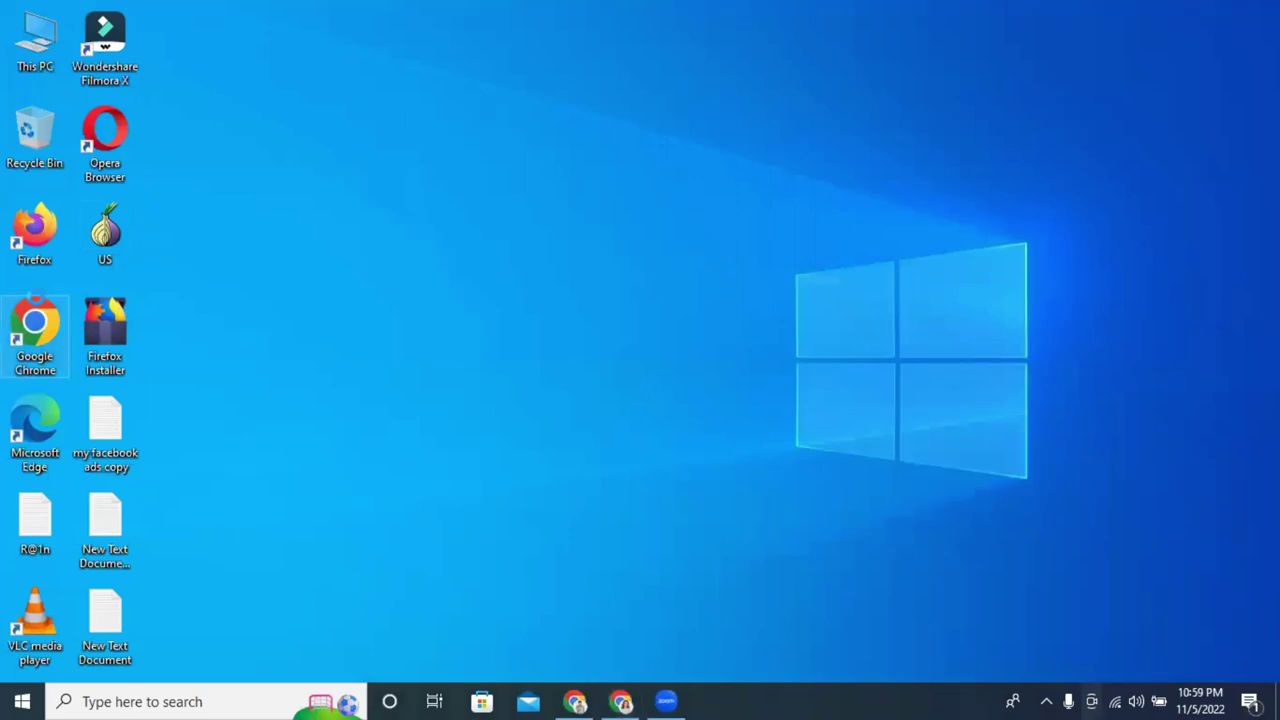
# Launch Chrome from the desktop with another profile and dismiss the Restore pages bubble
pyautogui.doubleClick(36, 318)
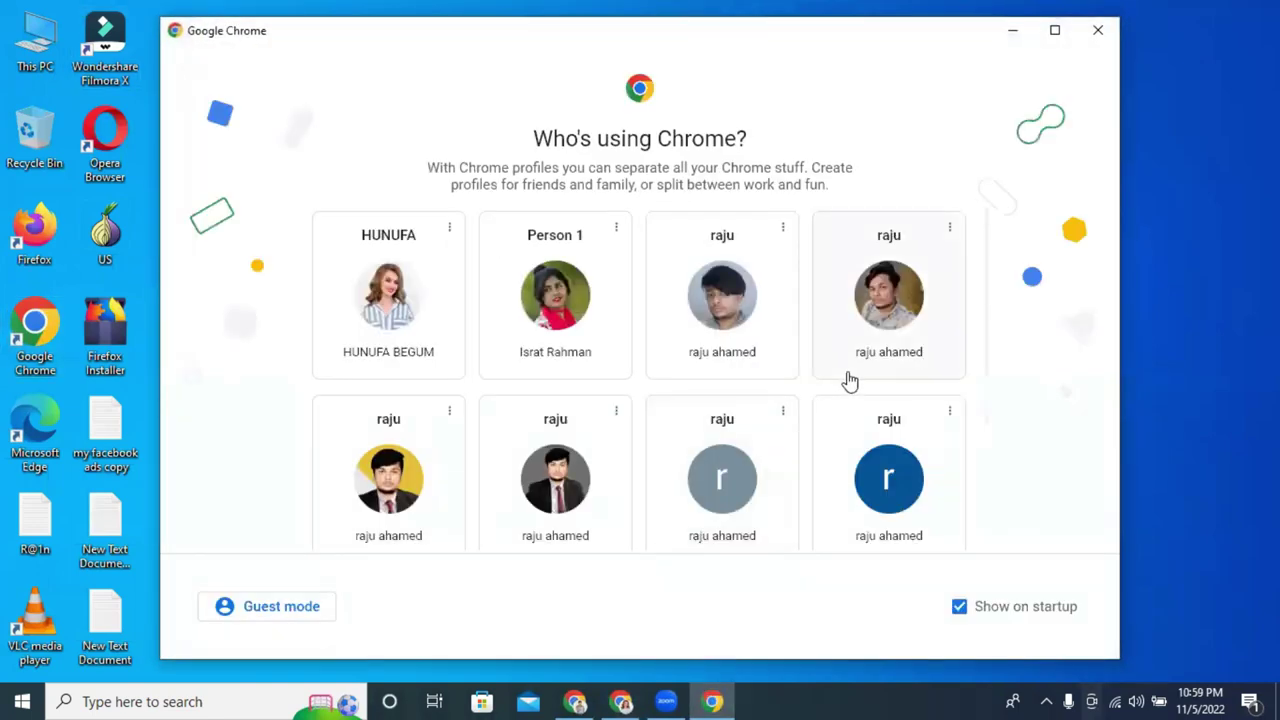
pyautogui.scroll(-3, 846, 380)
pyautogui.click(386, 312)
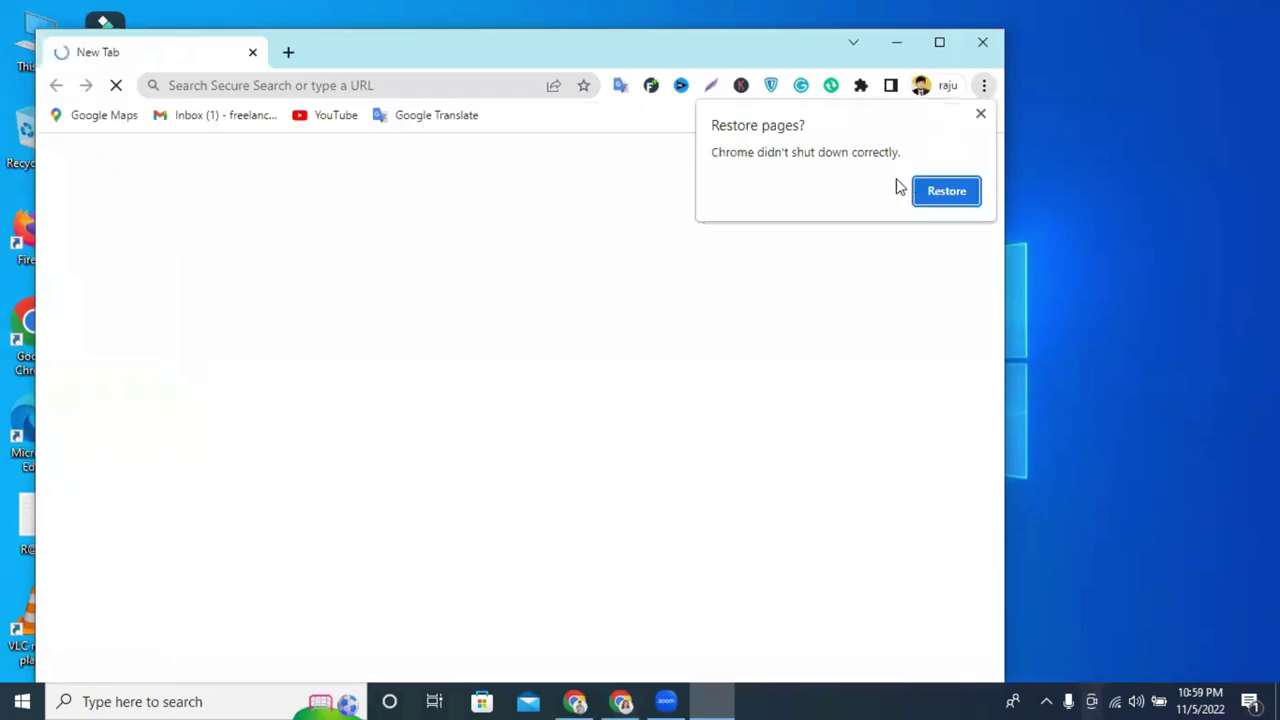
pyautogui.click(980, 115)
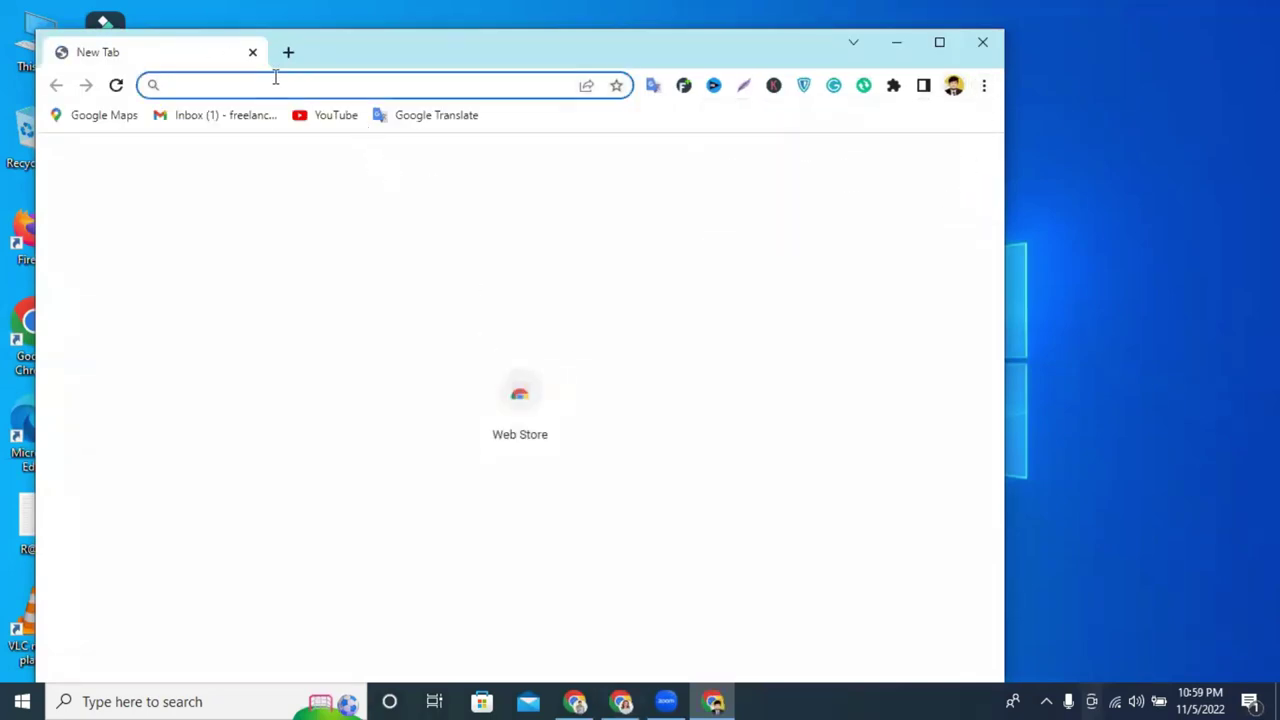
# Search for gmail from the address bar, then maximize the Chrome window and bring up its main menu
pyautogui.write('g')
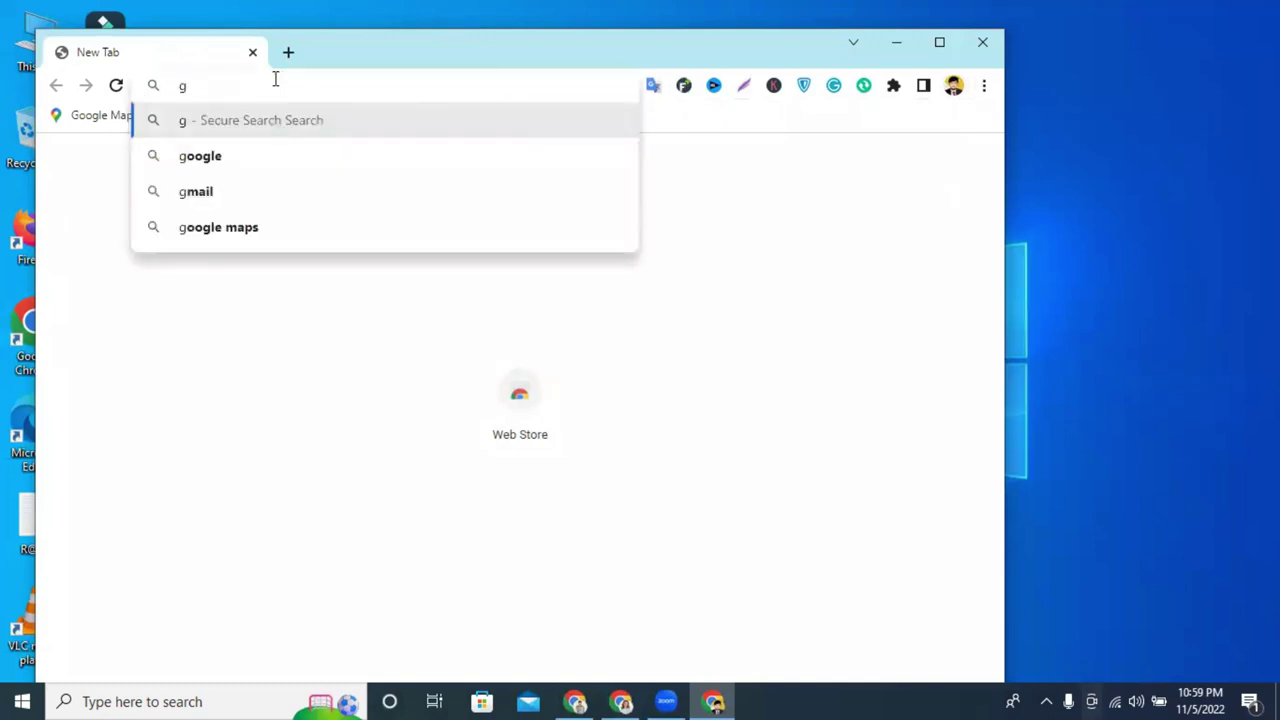
pyautogui.click(295, 197)
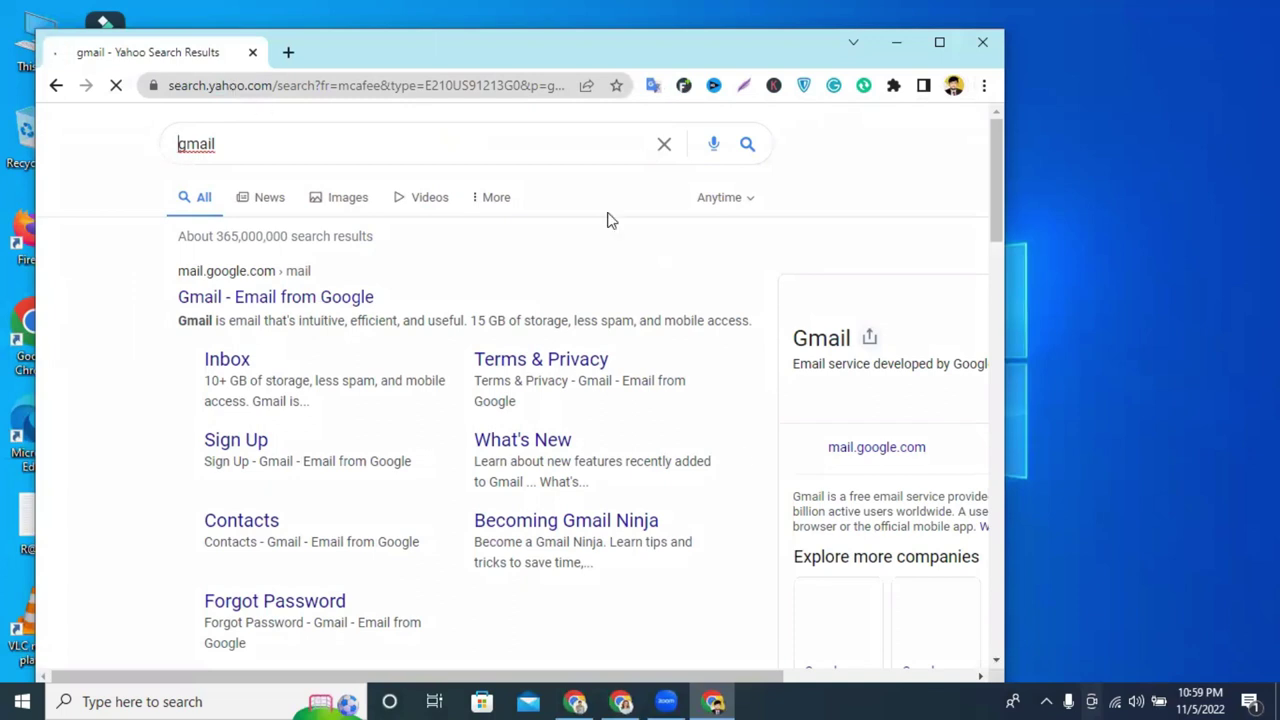
pyautogui.click(939, 42)
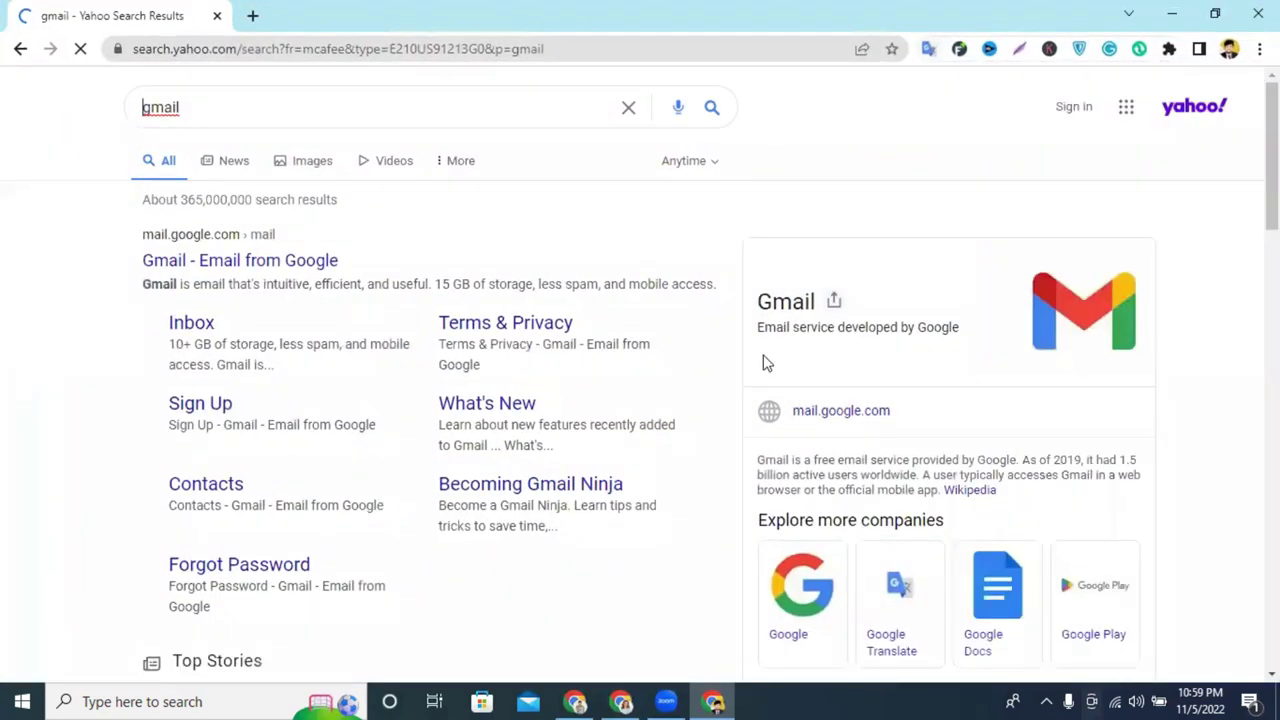
pyautogui.click(1259, 48)
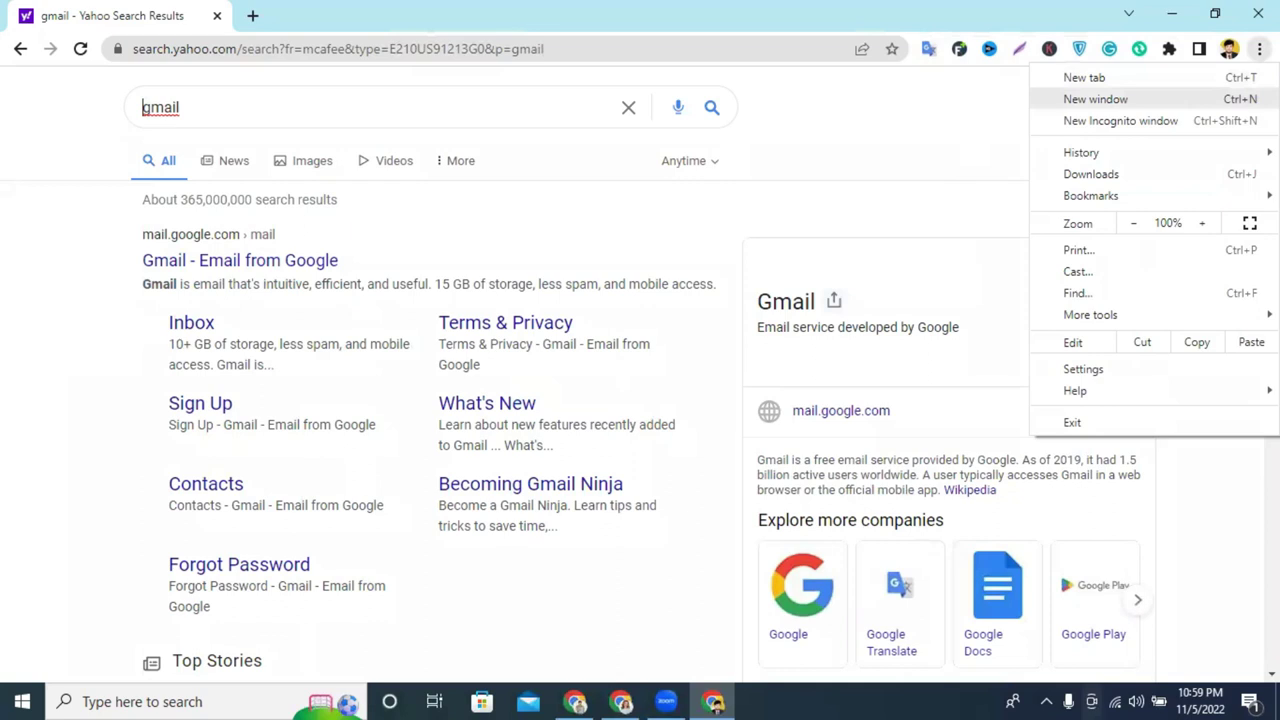
# In Chrome's search engine settings, delete the Bing search engine
pyautogui.click(1083, 370)
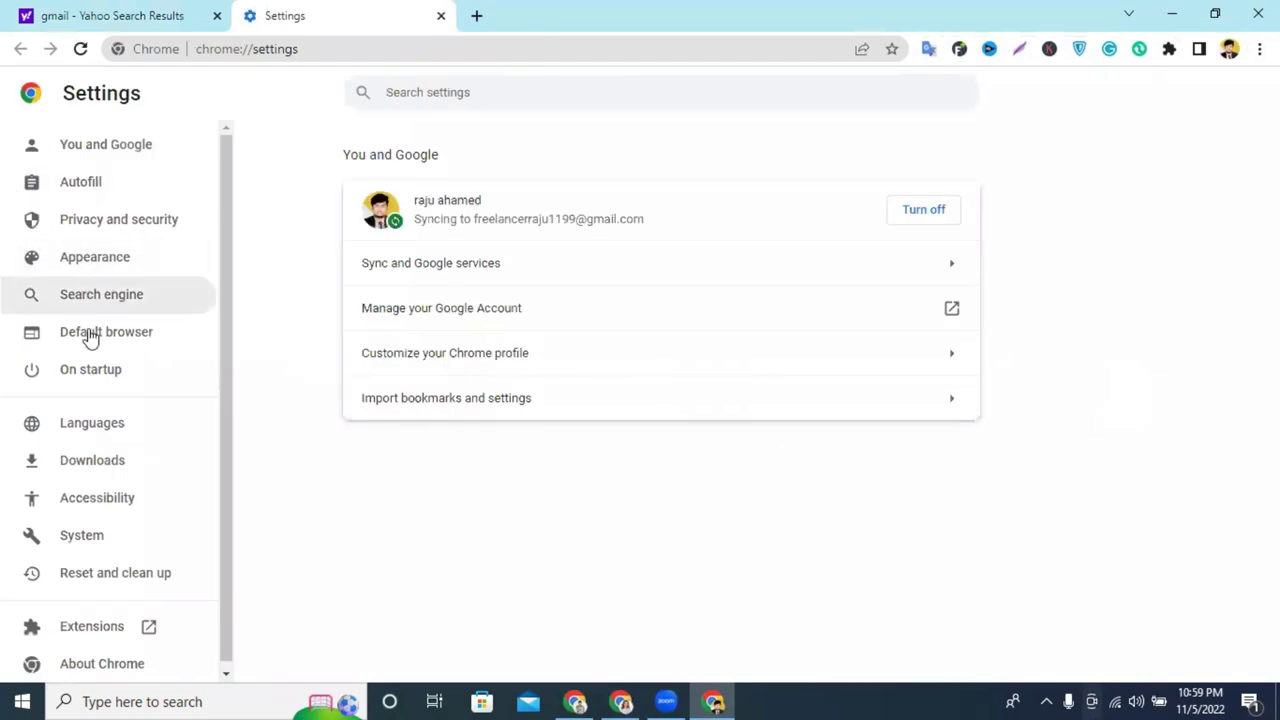
pyautogui.click(106, 306)
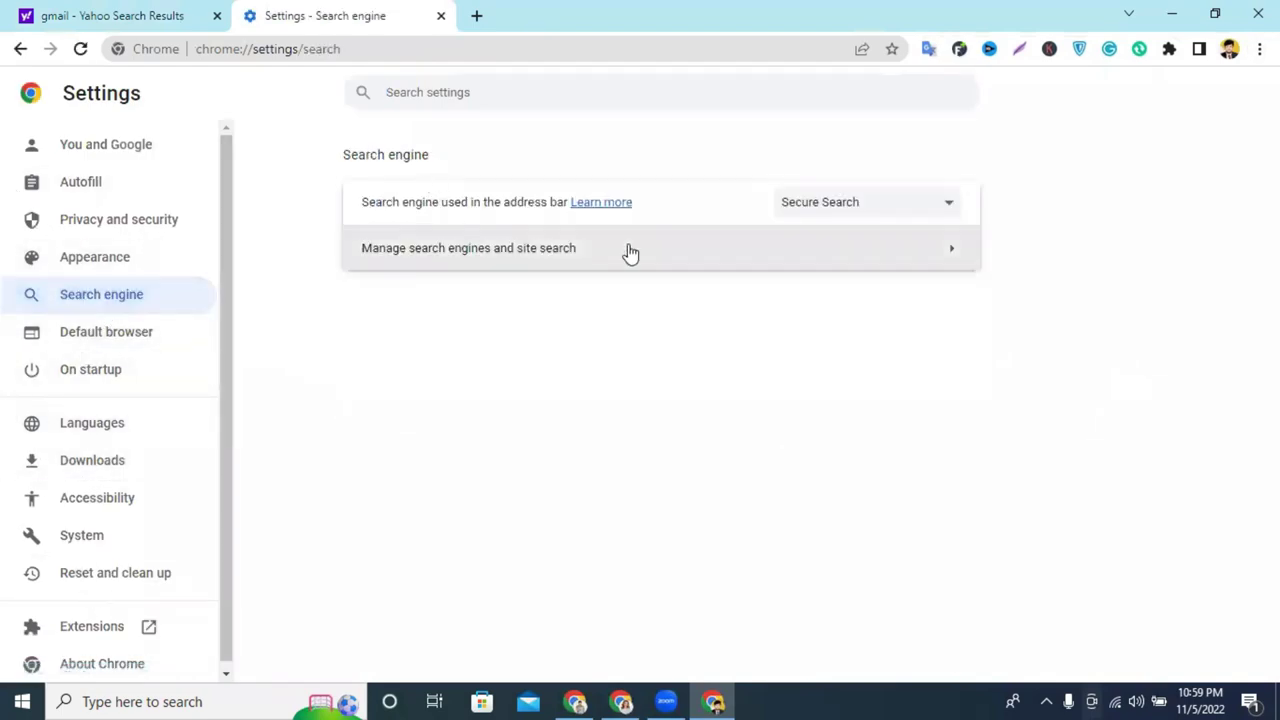
pyautogui.click(690, 260)
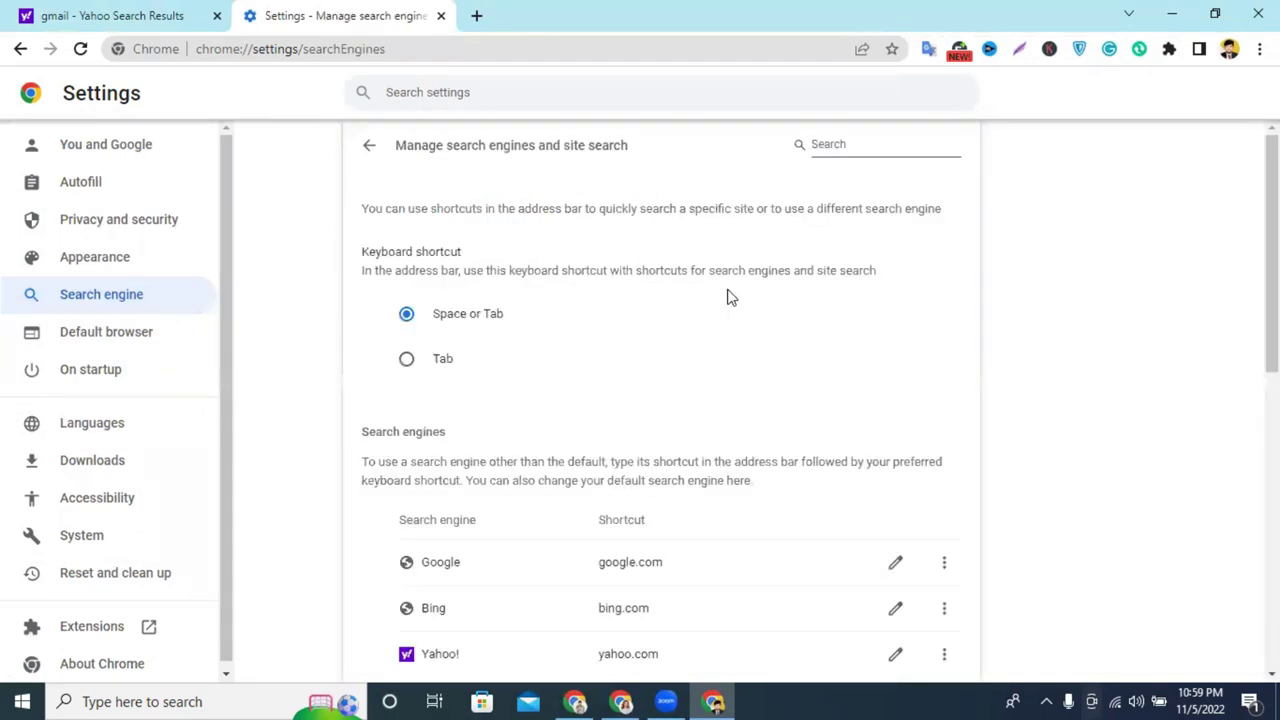
pyautogui.scroll(-3, 730, 295)
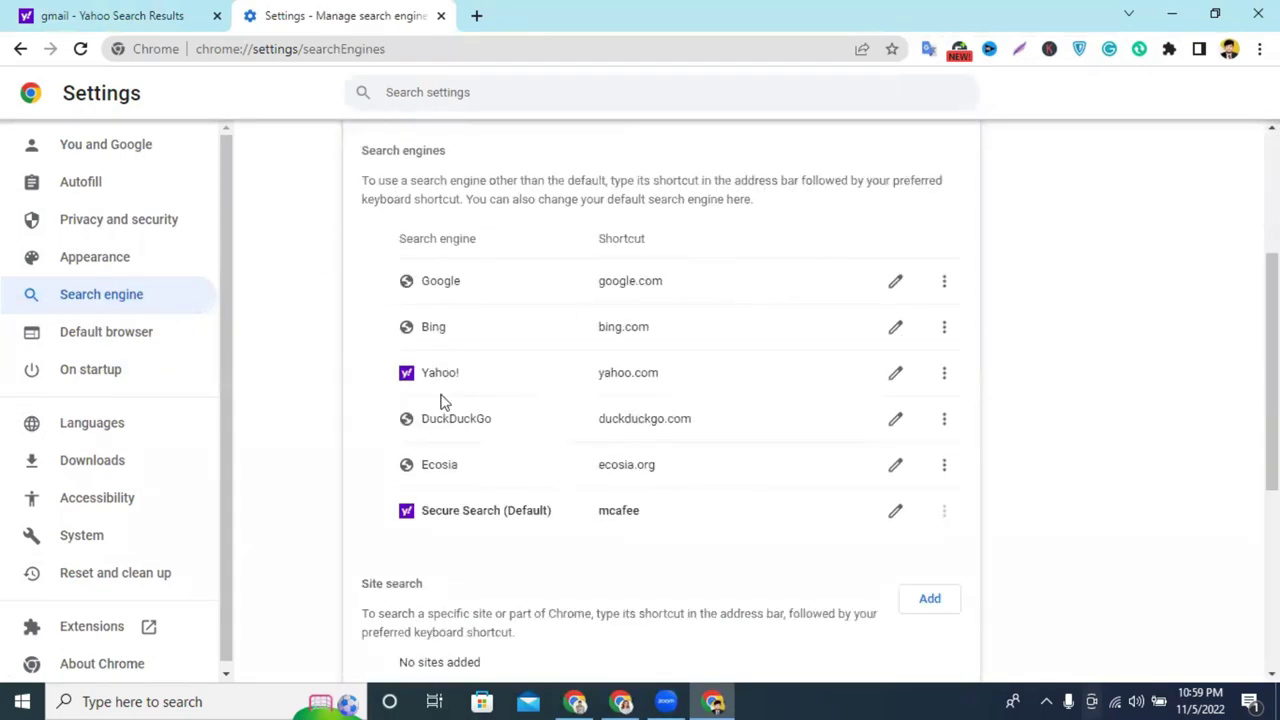
pyautogui.click(944, 327)
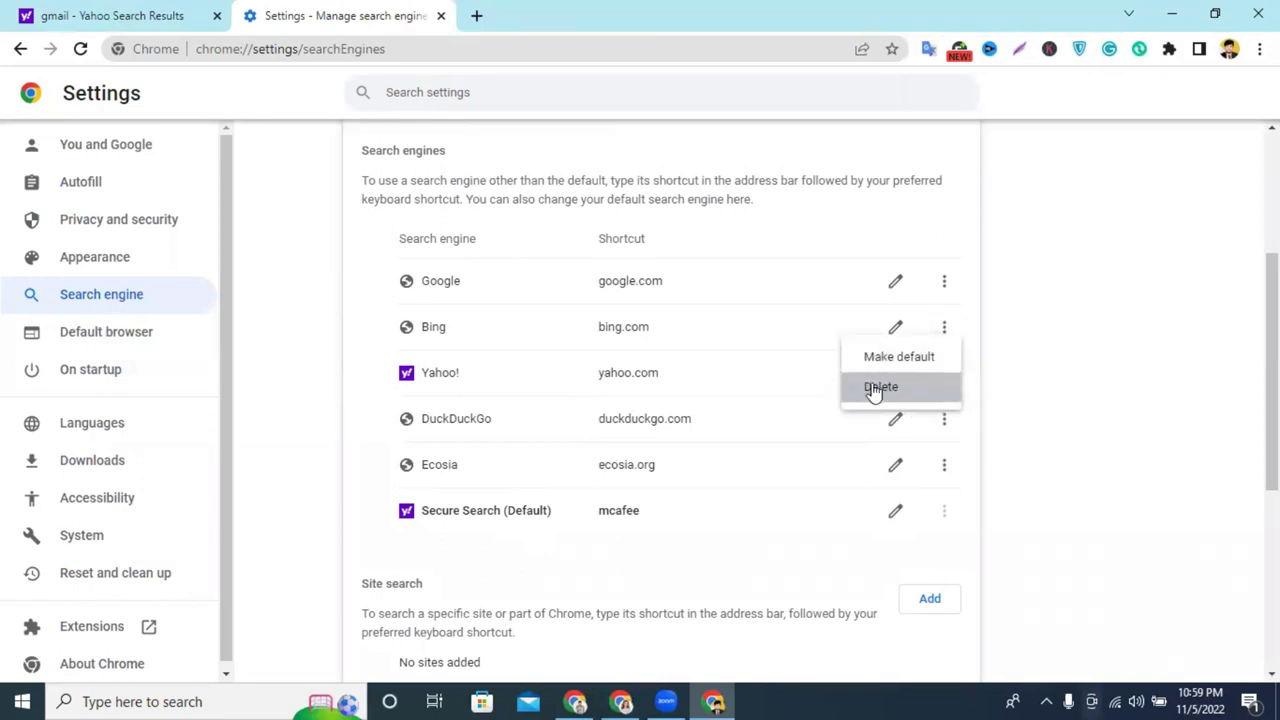
pyautogui.click(875, 390)
pyautogui.click(840, 416)
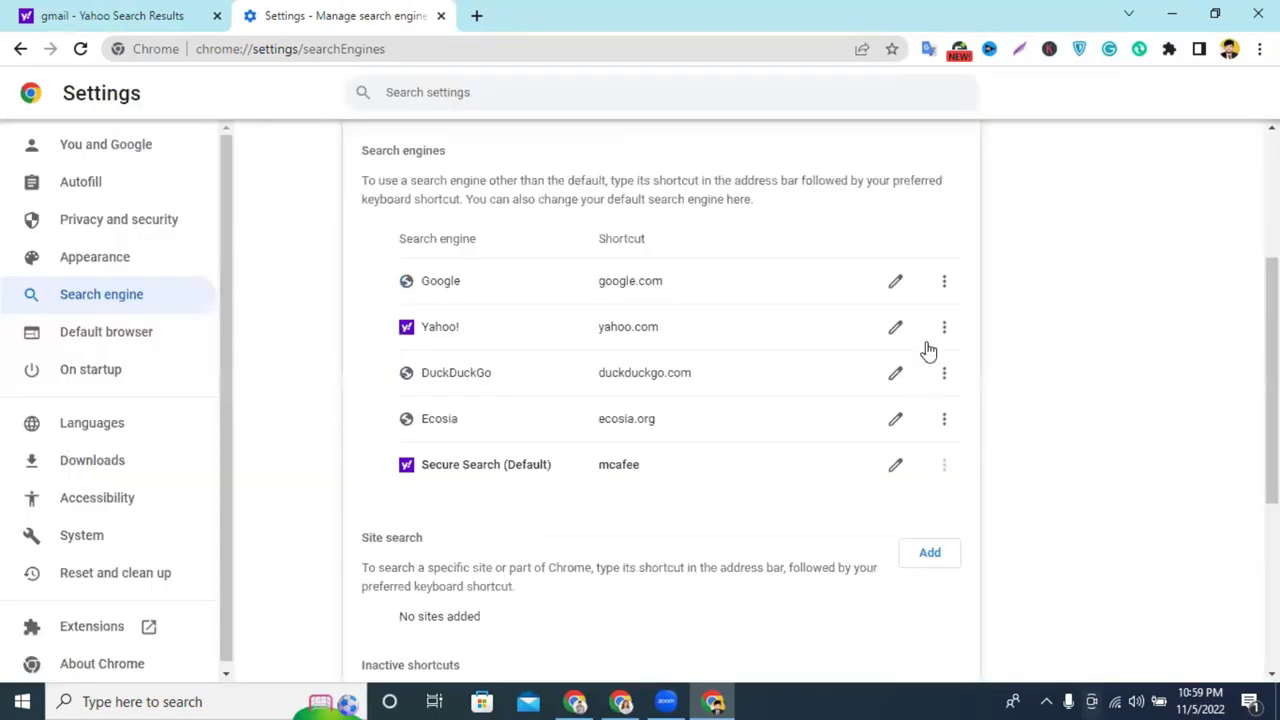
# Delete the Yahoo!, DuckDuckGo and Ecosia search engines
pyautogui.click(944, 327)
pyautogui.click(890, 392)
pyautogui.click(834, 416)
pyautogui.click(944, 327)
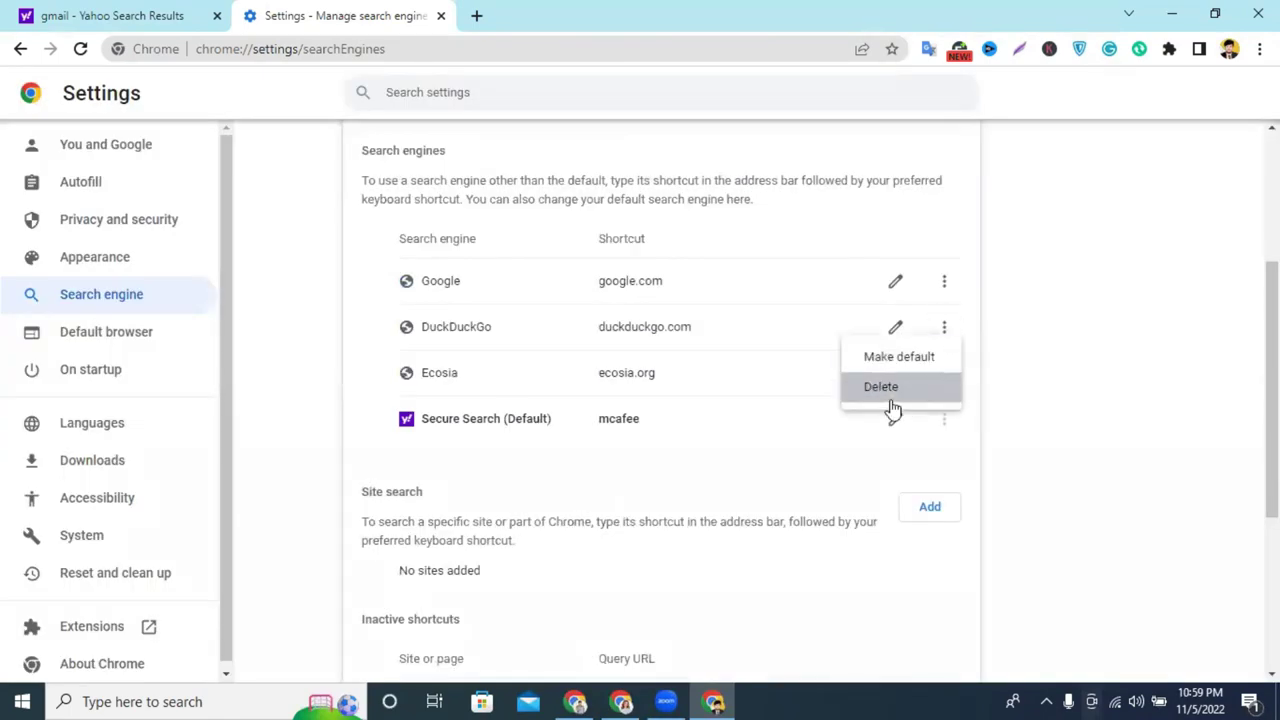
pyautogui.click(890, 395)
pyautogui.click(829, 415)
pyautogui.click(944, 327)
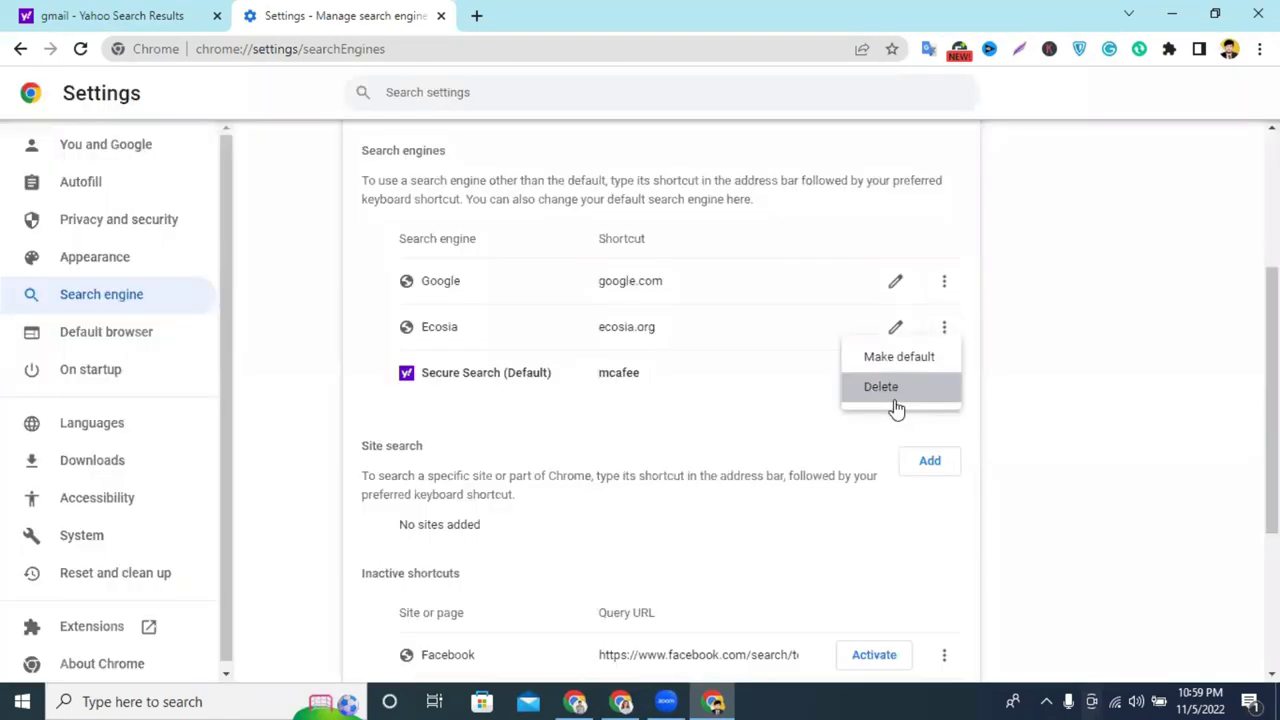
pyautogui.click(892, 395)
pyautogui.click(836, 416)
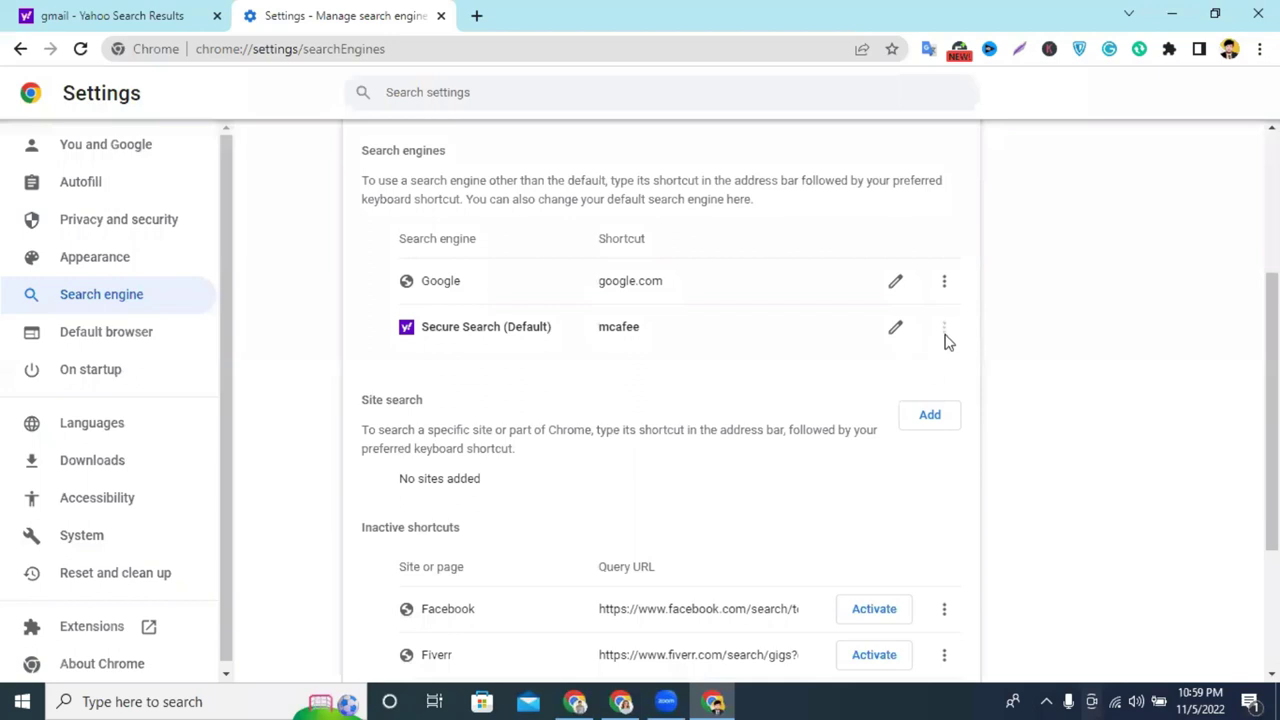
# Make Google the default search engine and delete Secure Search
pyautogui.click(944, 282)
pyautogui.click(933, 321)
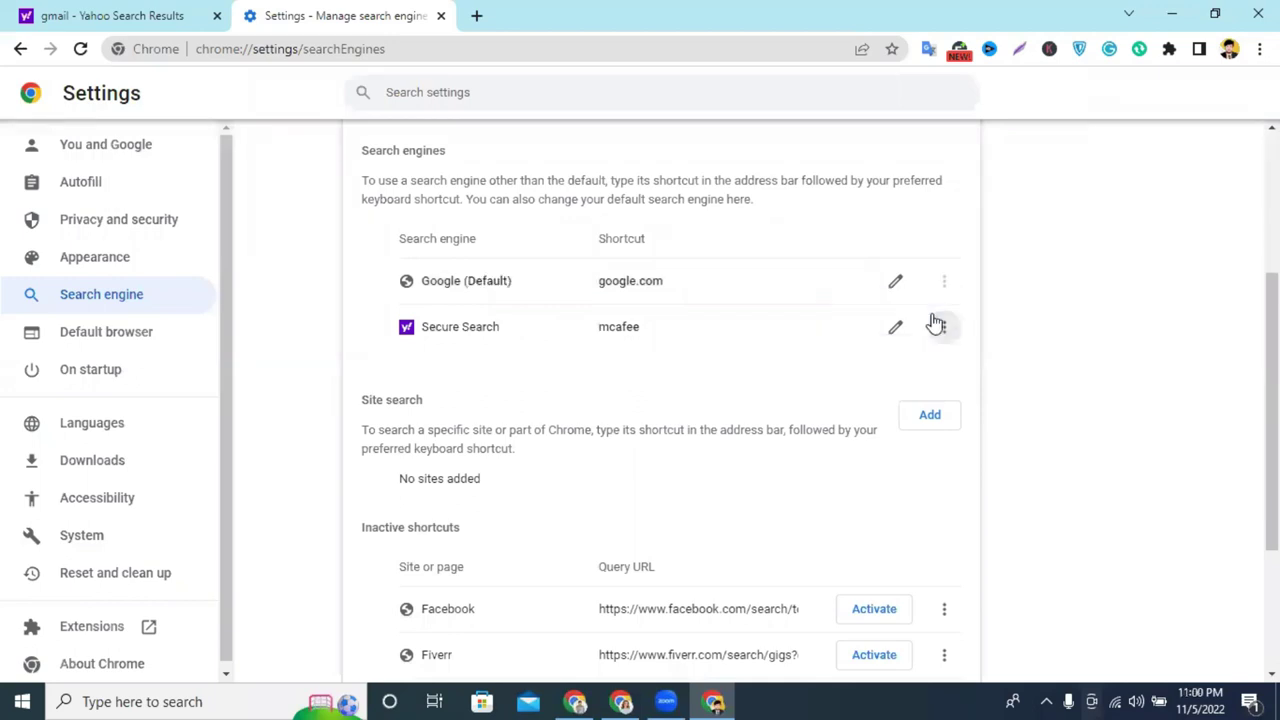
pyautogui.click(941, 330)
pyautogui.click(897, 395)
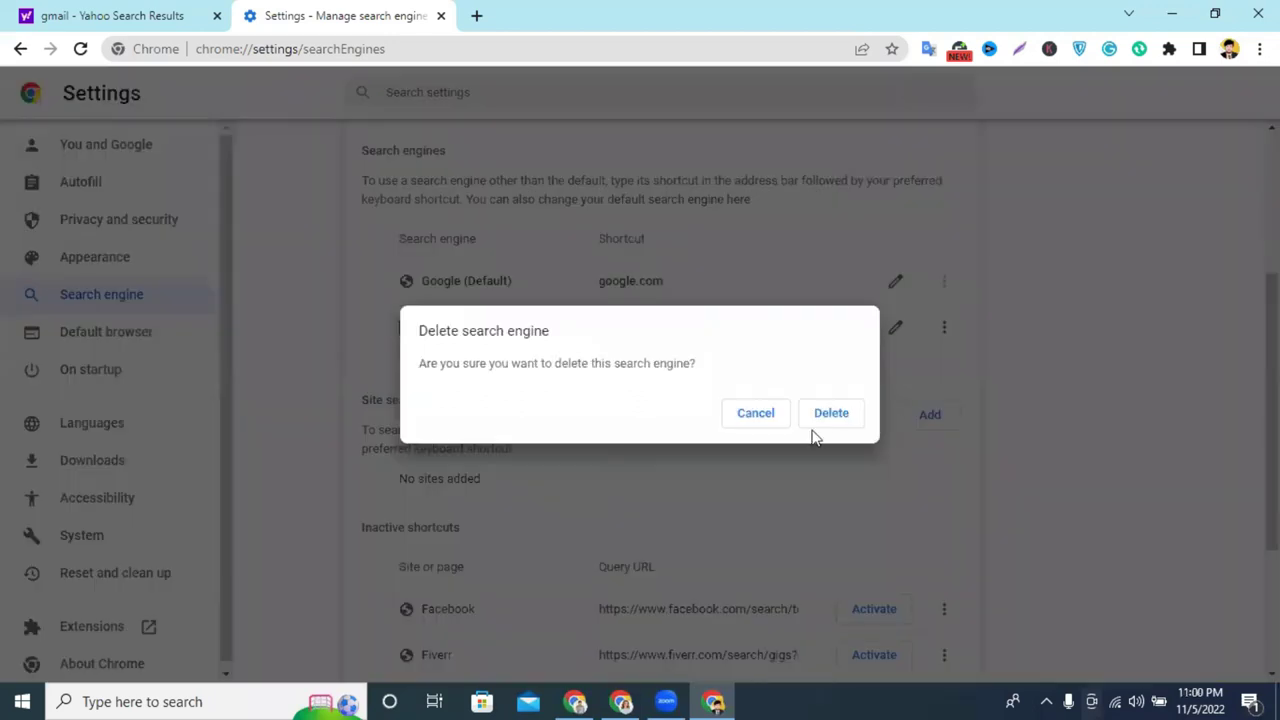
pyautogui.click(829, 415)
# Close Settings for a new tab and copy the signed-in Google account's email address
pyautogui.click(476, 15)
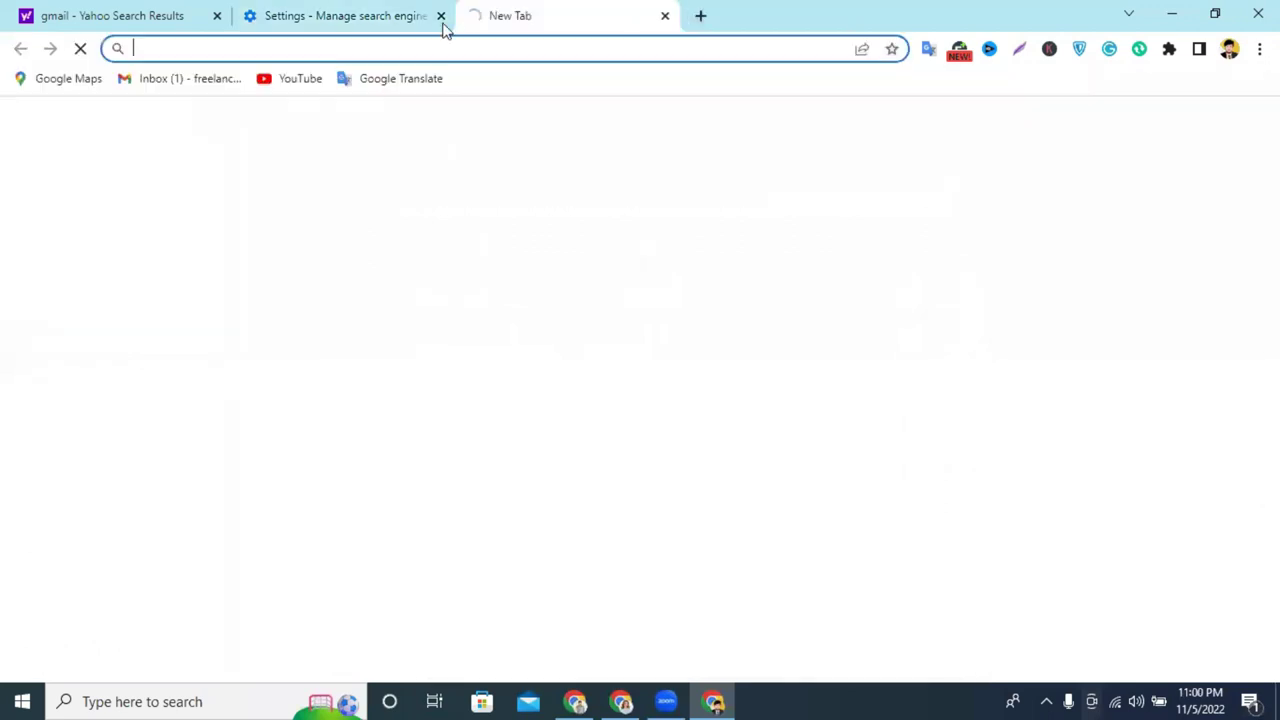
pyautogui.click(440, 16)
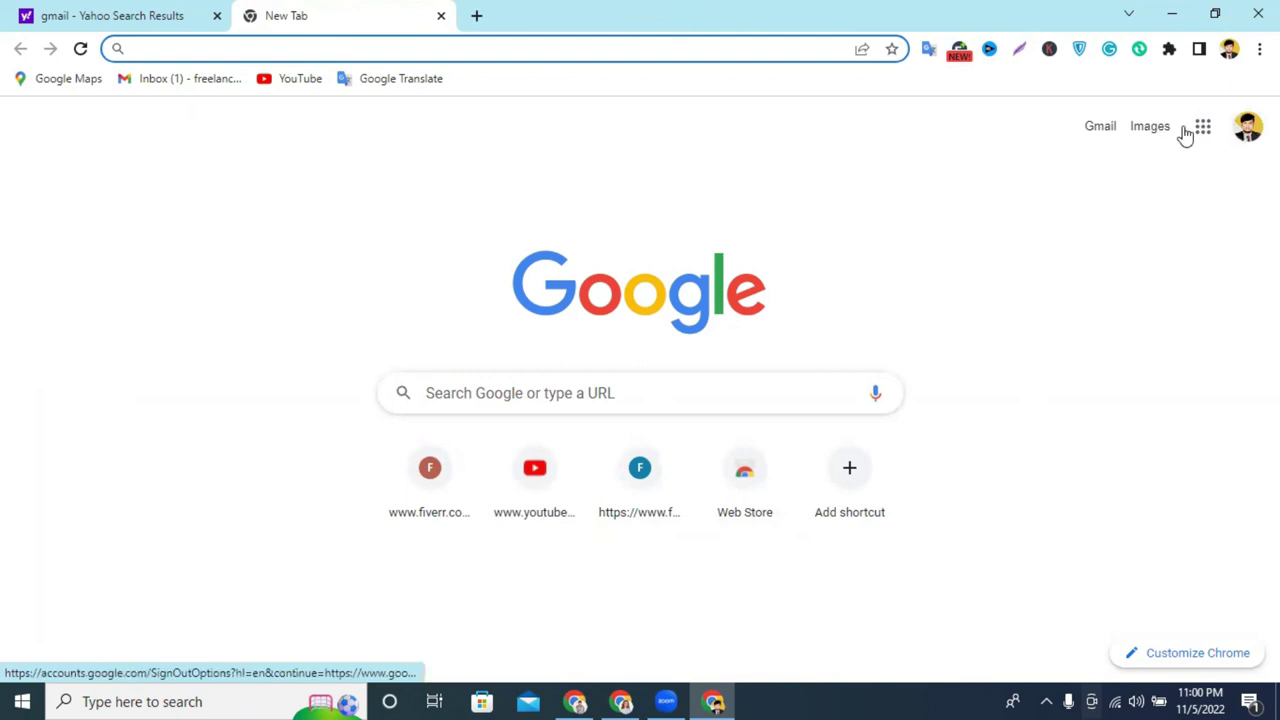
pyautogui.click(1245, 130)
pyautogui.moveTo(1004, 293); pyautogui.dragTo(1195, 293)
pyautogui.hotkey('ctrl', 'c')
pyautogui.rightClick(1130, 297)
pyautogui.click(1130, 312)
pyautogui.rightClick(1110, 295)
pyautogui.click(1114, 309)
# Replace the business email with the copied Google address, submit, and close the confirmation
pyautogui.click(621, 701)
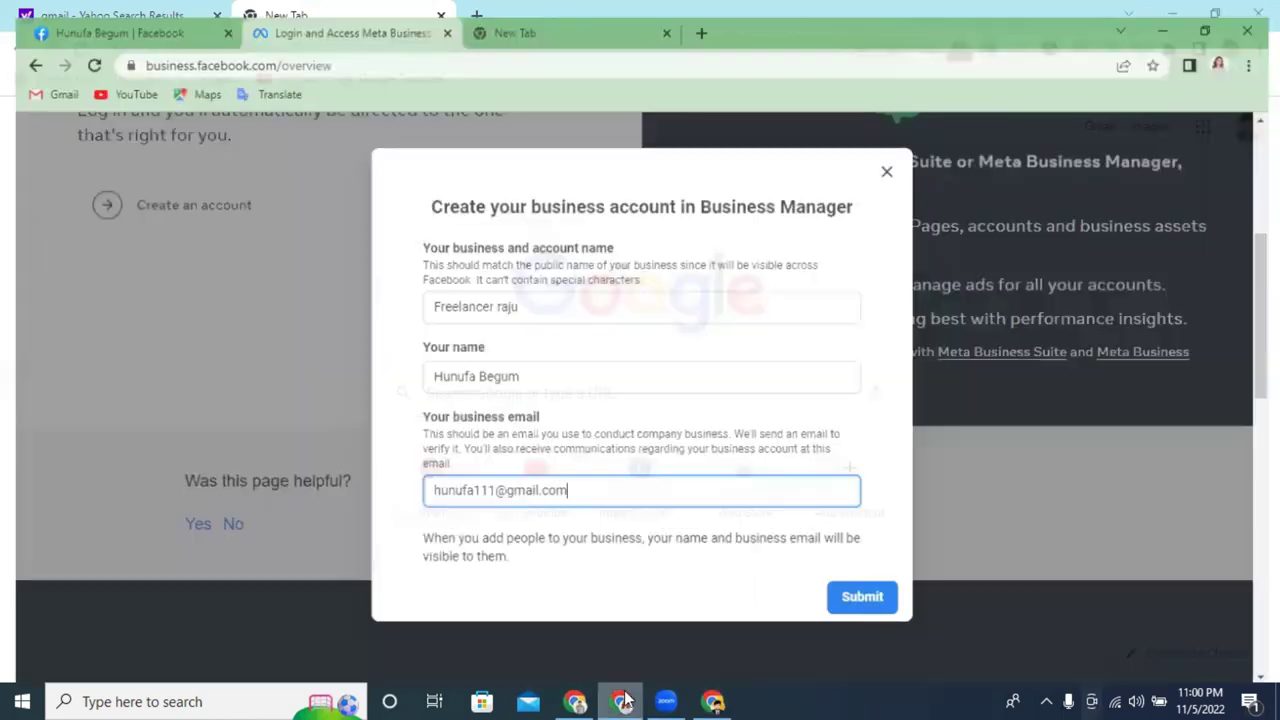
pyautogui.tripleClick(569, 485)
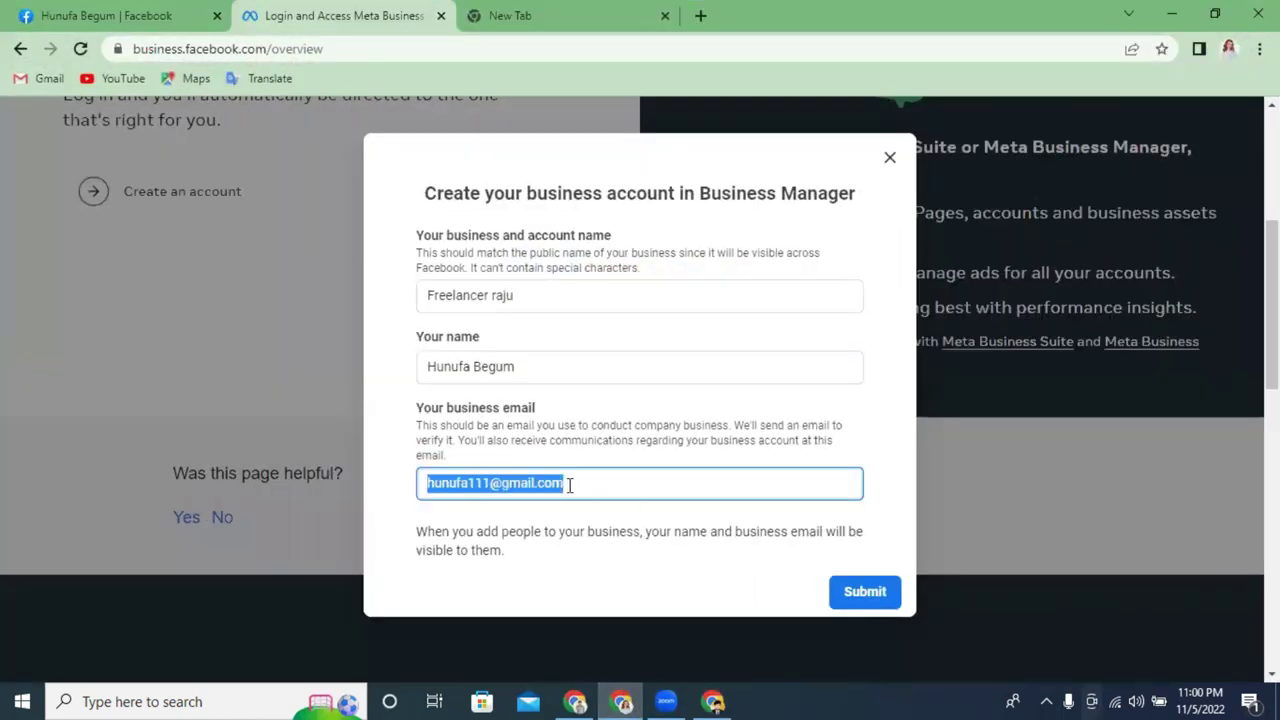
pyautogui.hotkey('ctrl', 'v')
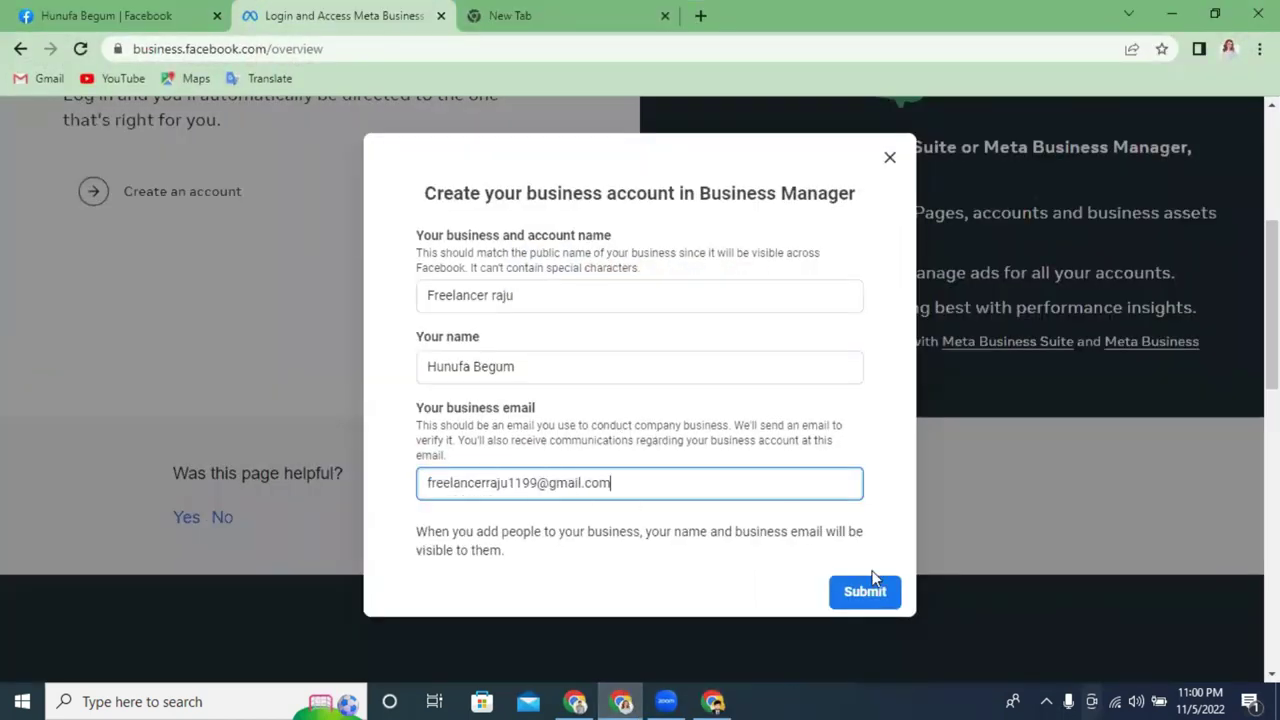
pyautogui.click(873, 598)
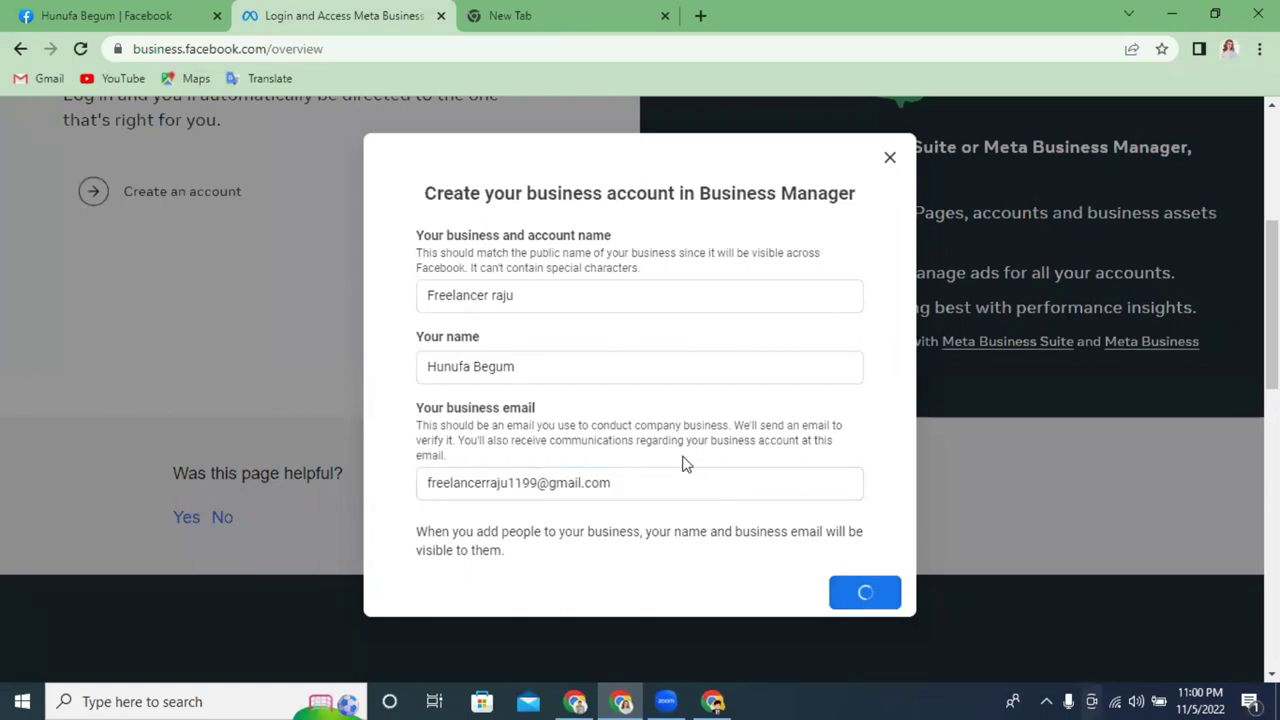
pyautogui.scroll(-1, 686, 463)
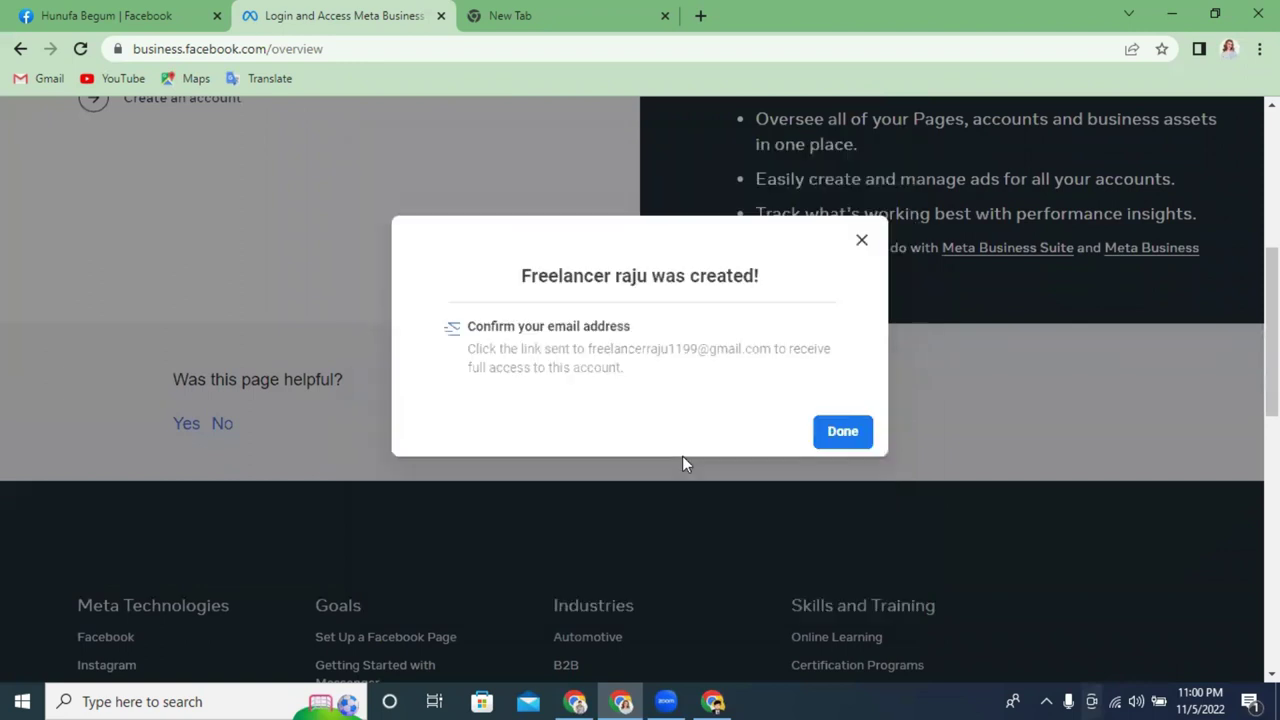
pyautogui.click(838, 432)
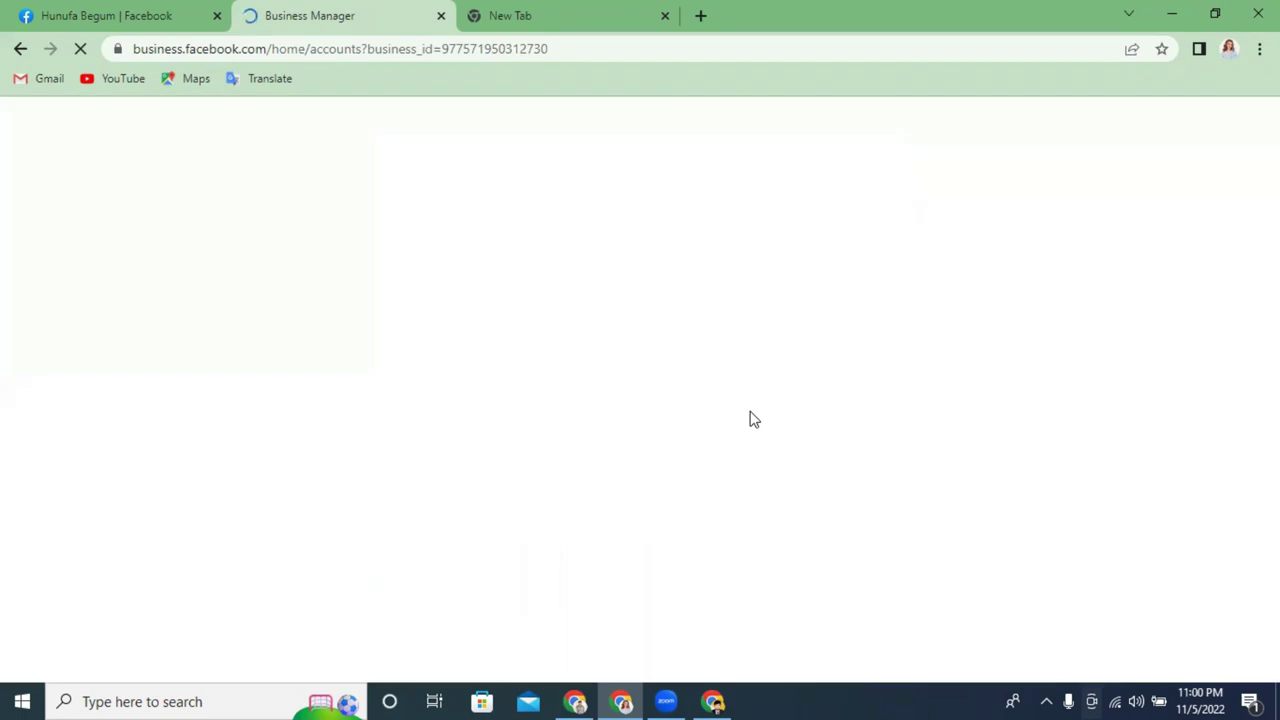
# In the new tab, add another Google account by pasting the copied email address
pyautogui.click(605, 9)
pyautogui.click(1248, 134)
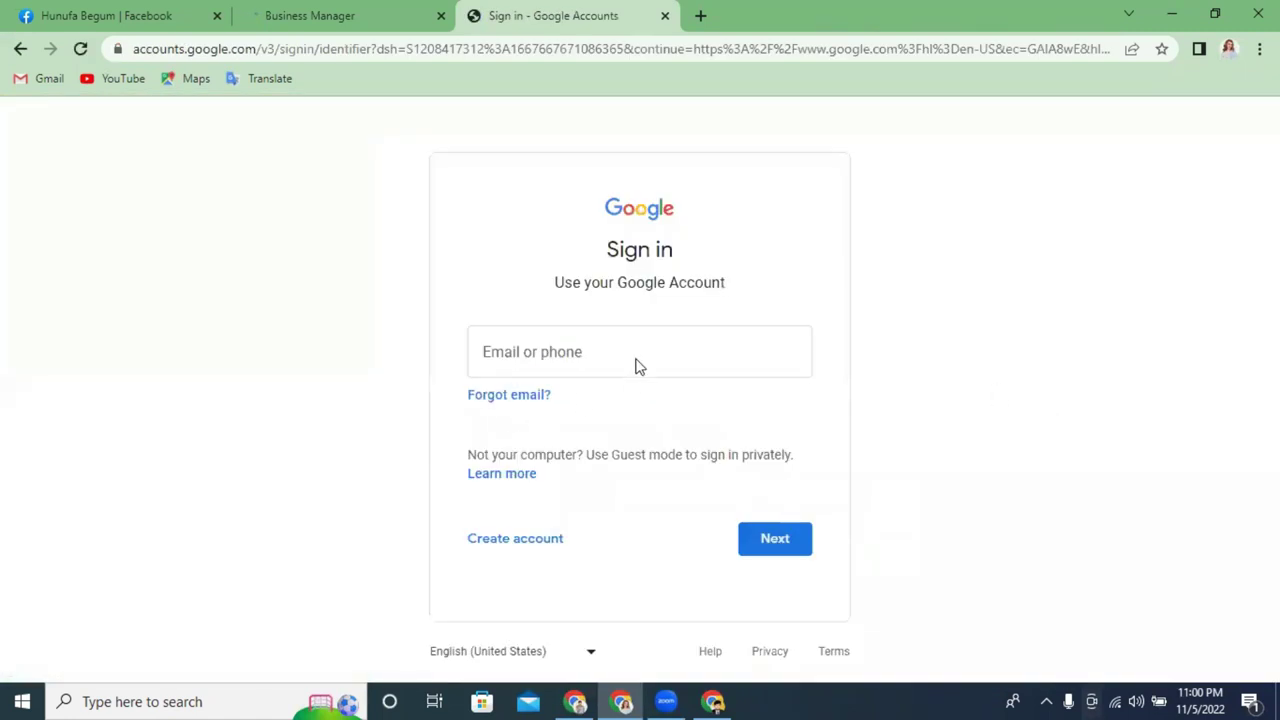
pyautogui.click(635, 360)
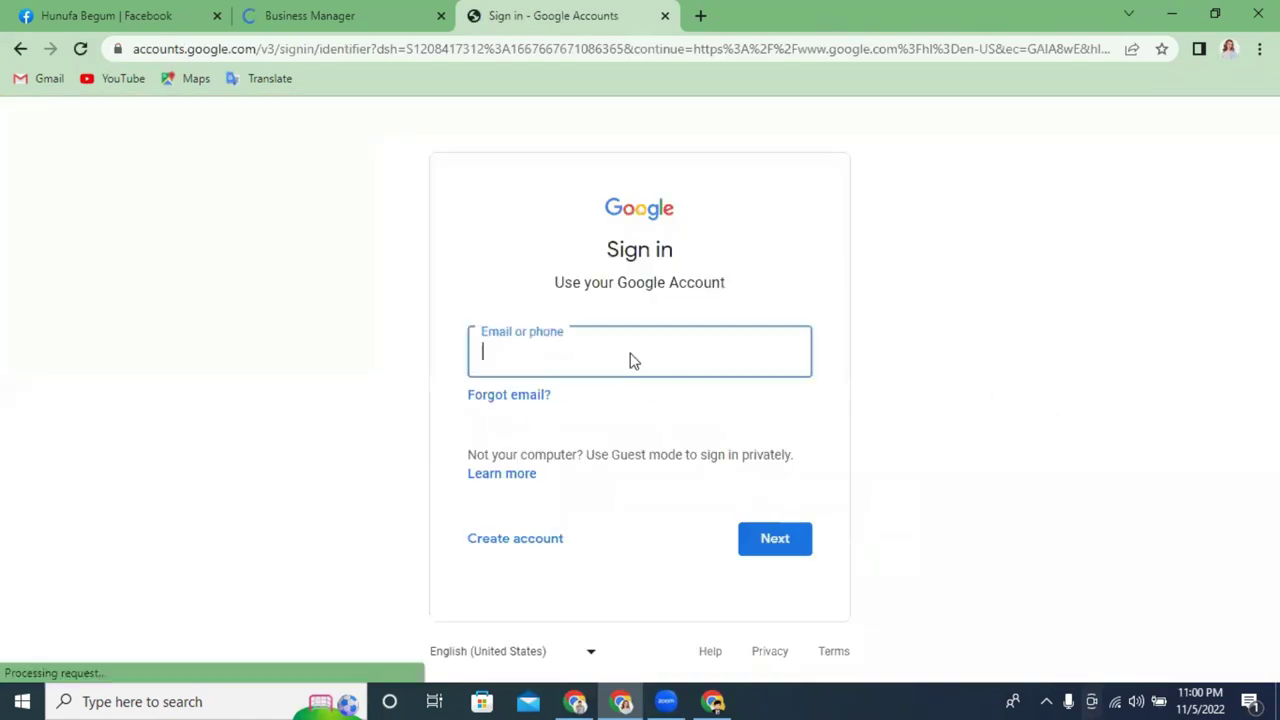
pyautogui.rightClick(633, 358)
pyautogui.click(671, 508)
pyautogui.click(776, 545)
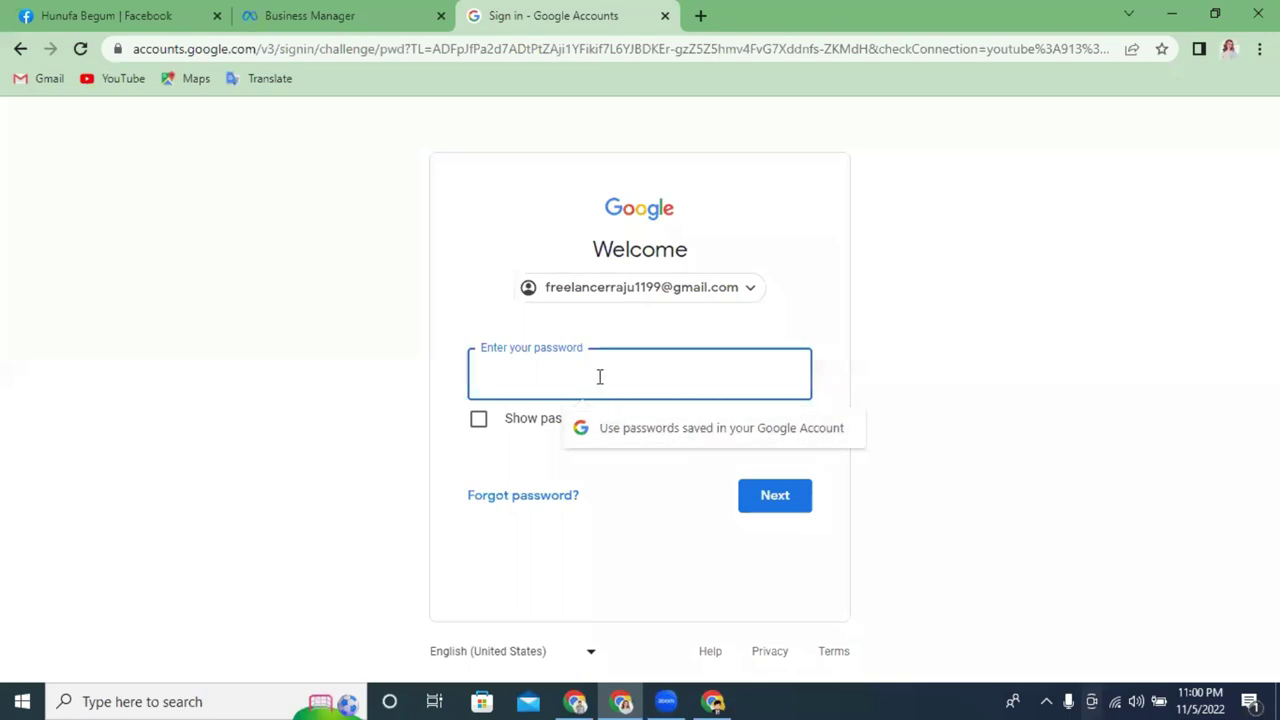
# Enter the account password, decline the profile switch, and return to Business Manager
pyautogui.write('•')
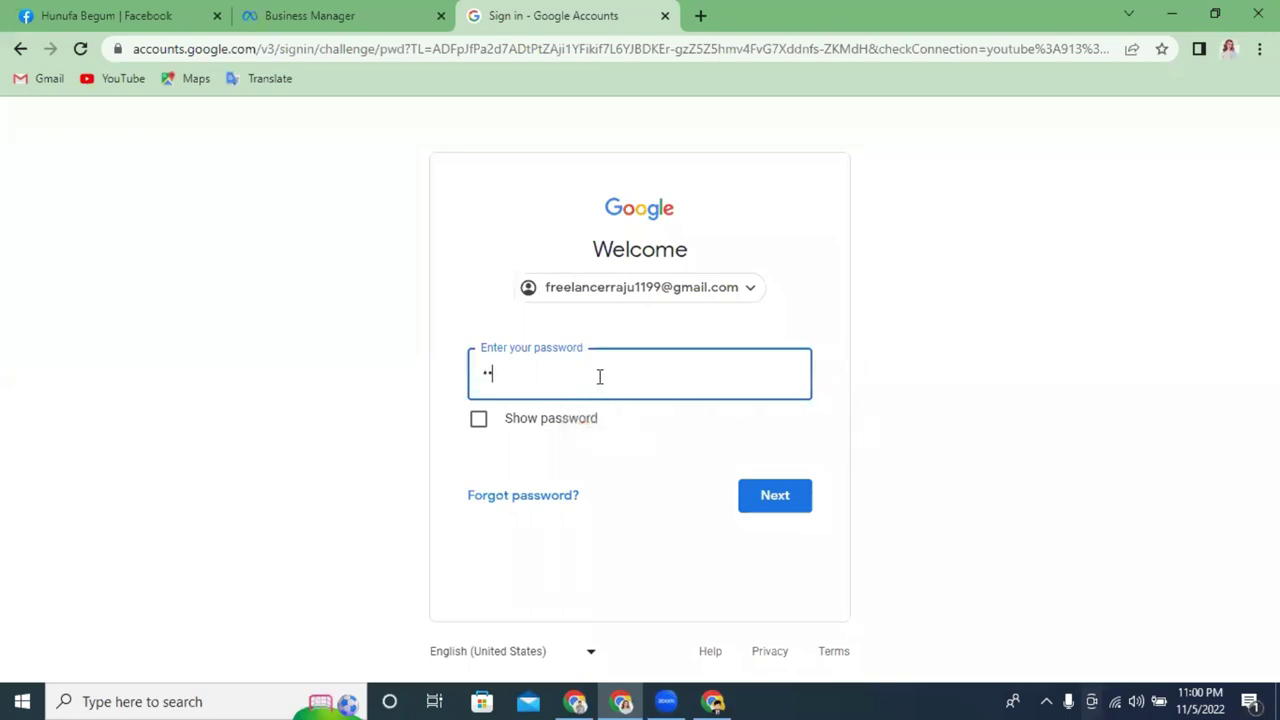
pyautogui.press('Return')
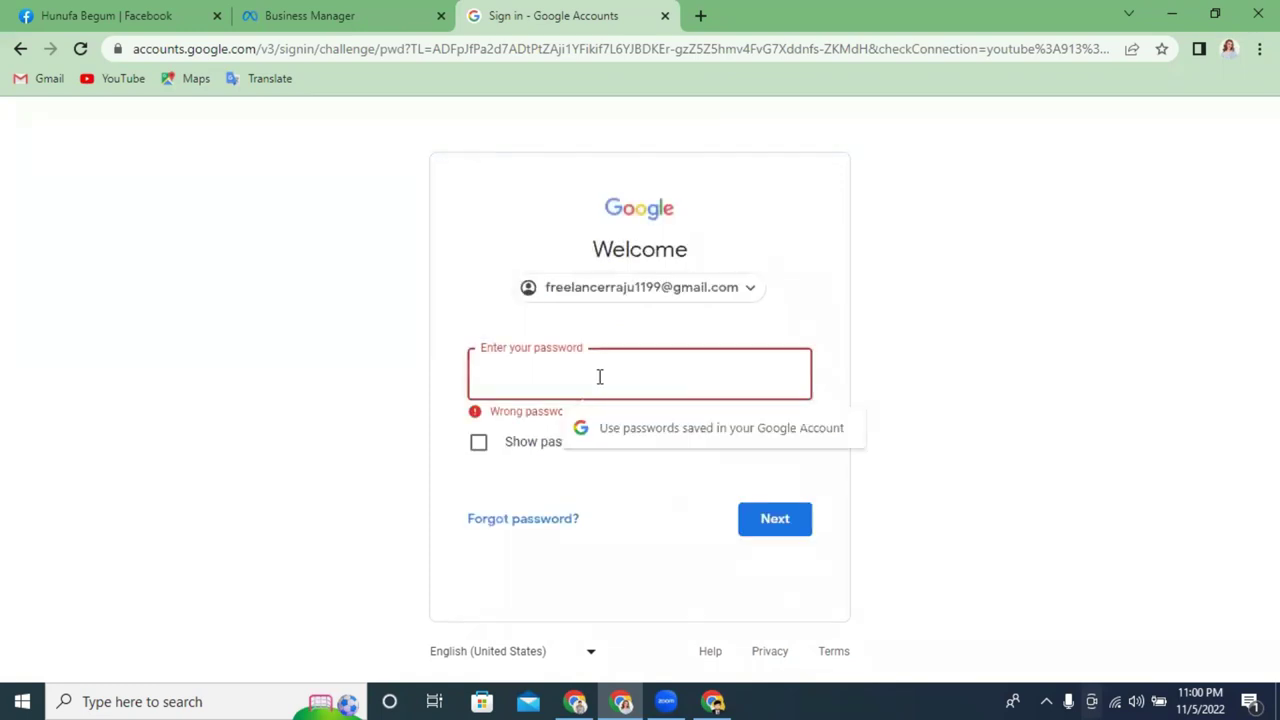
pyautogui.write('•')
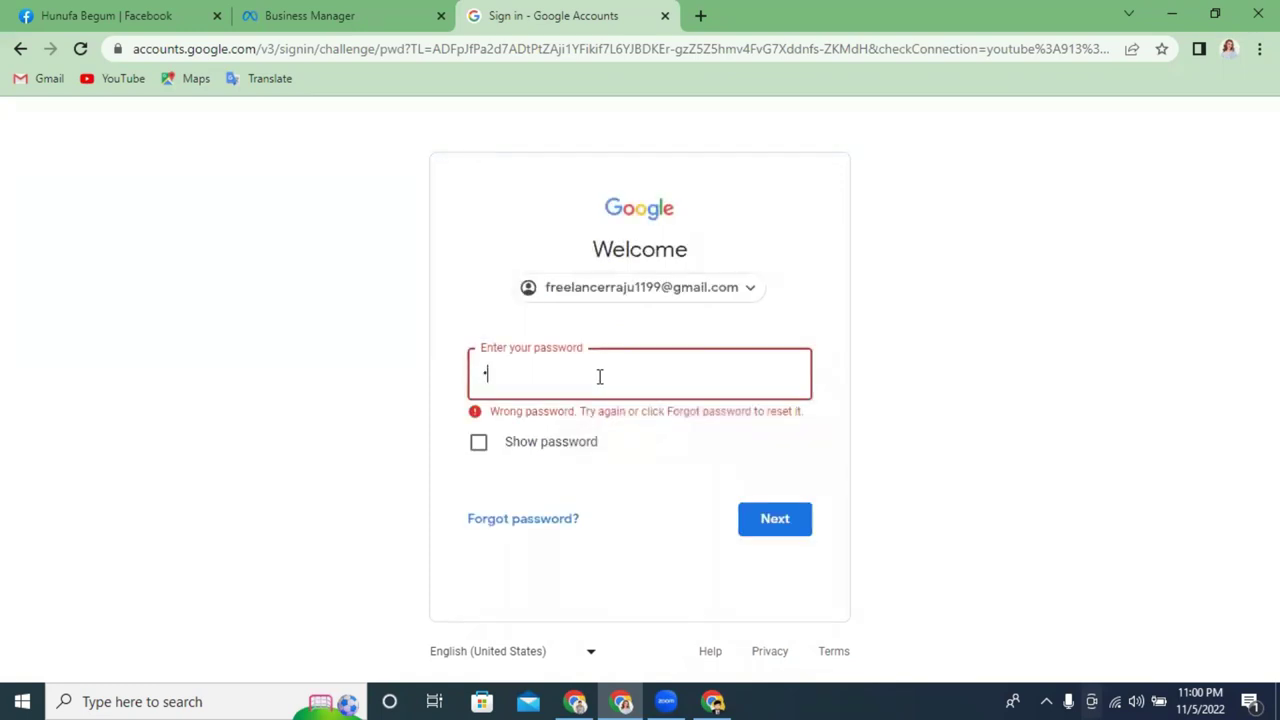
pyautogui.press('BackSpace')
pyautogui.write('••••••••')
pyautogui.press('Return')
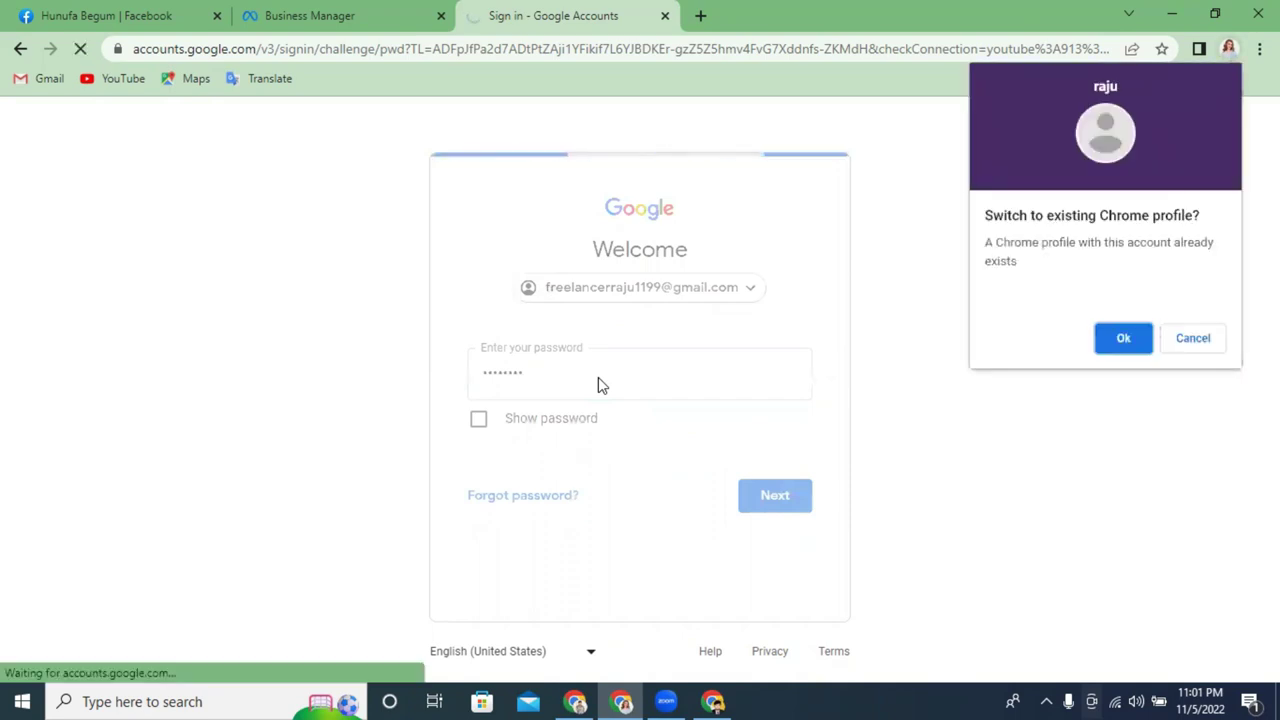
pyautogui.click(1207, 343)
pyautogui.click(490, 574)
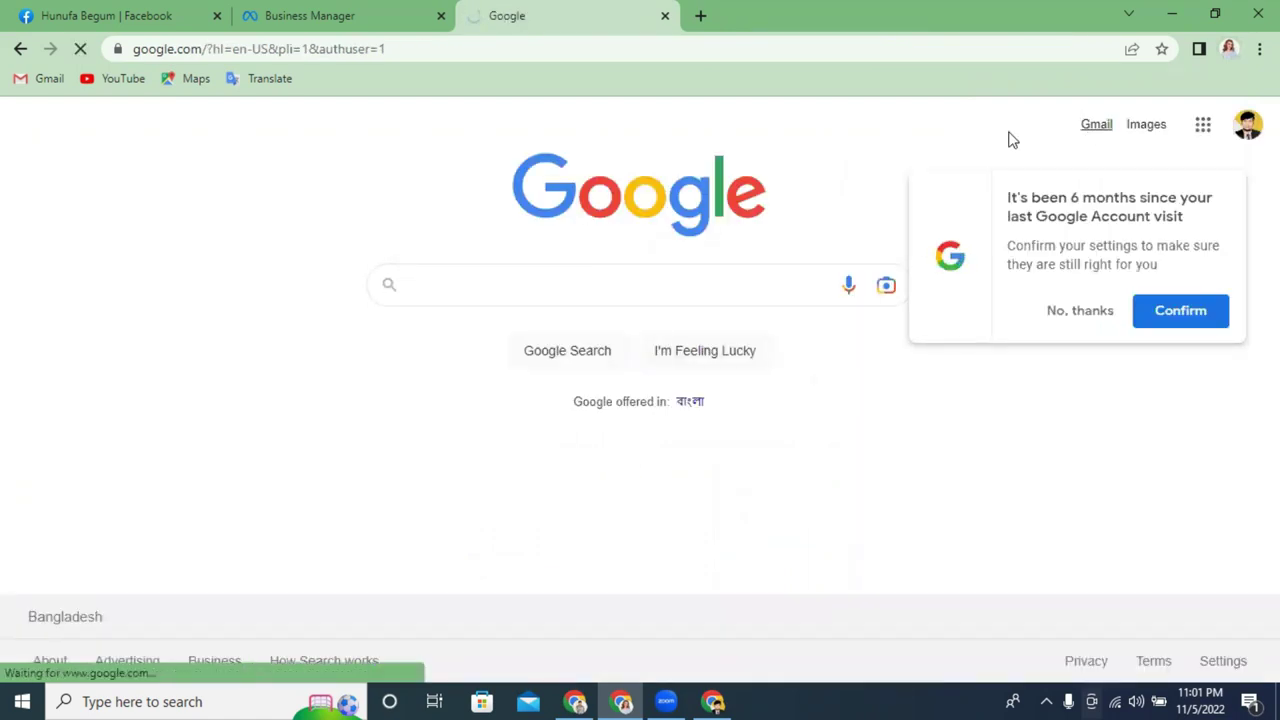
pyautogui.click(303, 14)
# Step through the account switcher tour from Get started to Done, briefly checking the Gmail tab
pyautogui.click(763, 590)
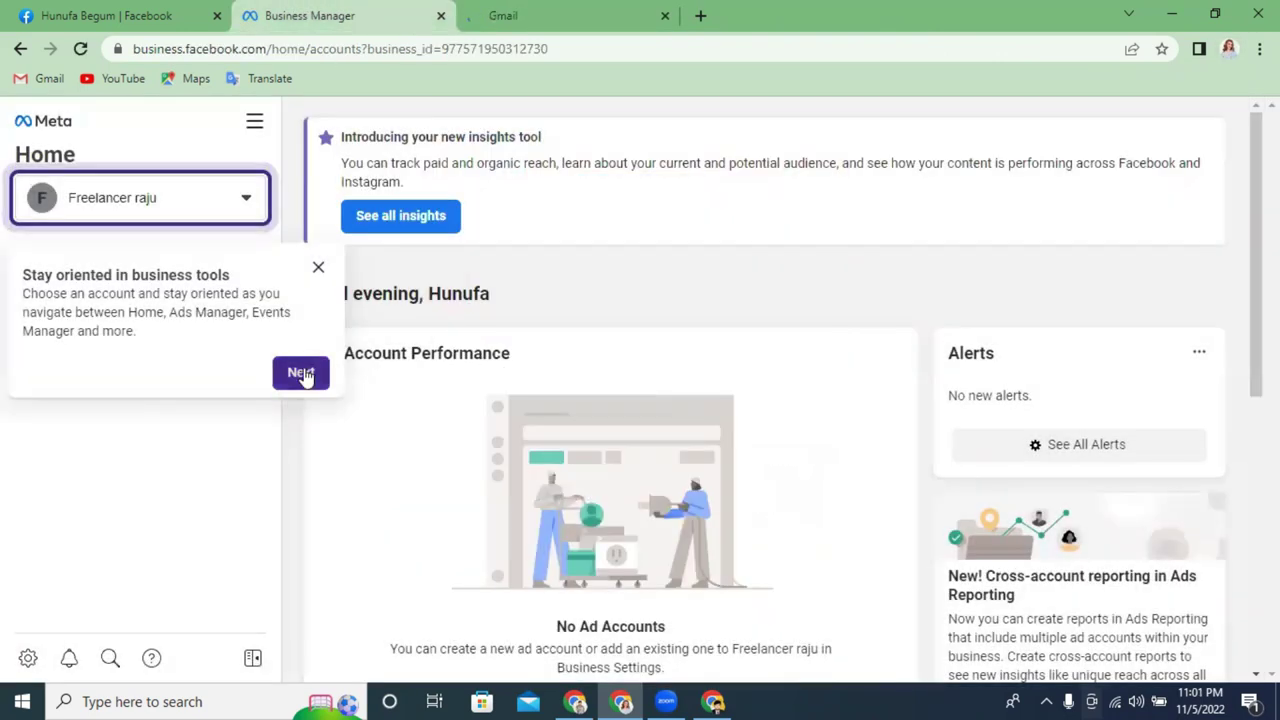
pyautogui.click(305, 374)
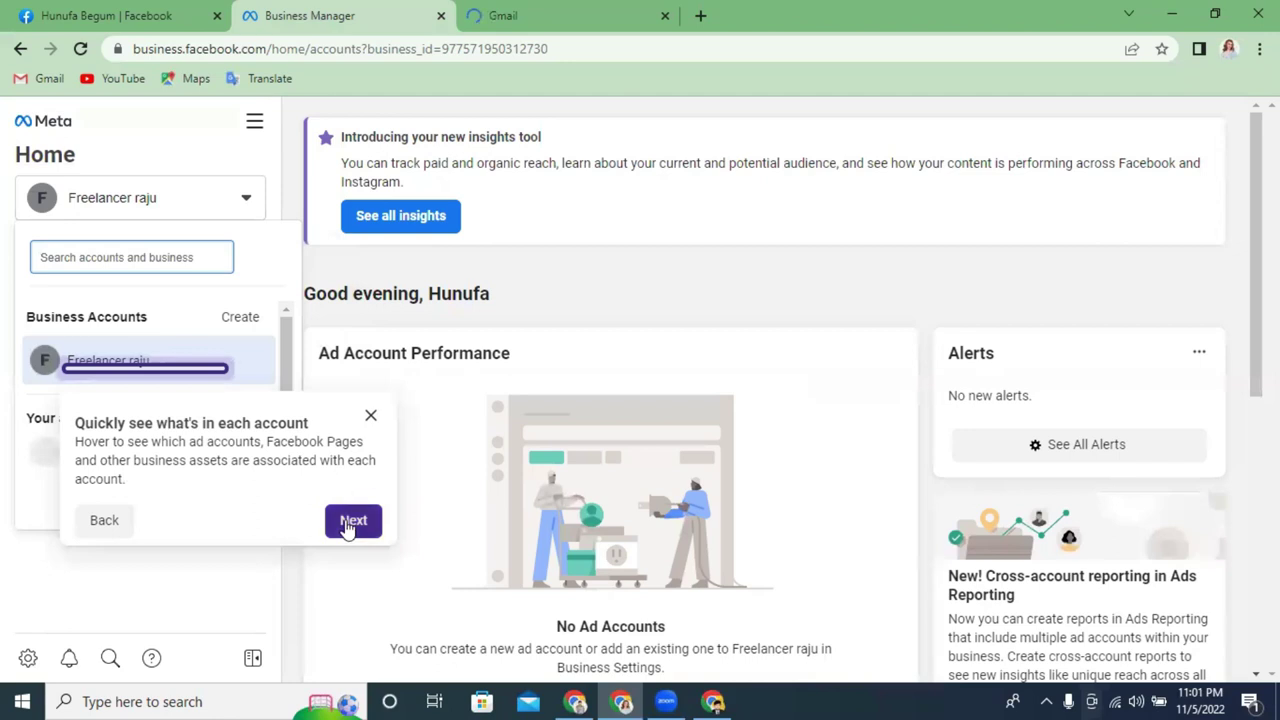
pyautogui.click(346, 522)
pyautogui.click(307, 380)
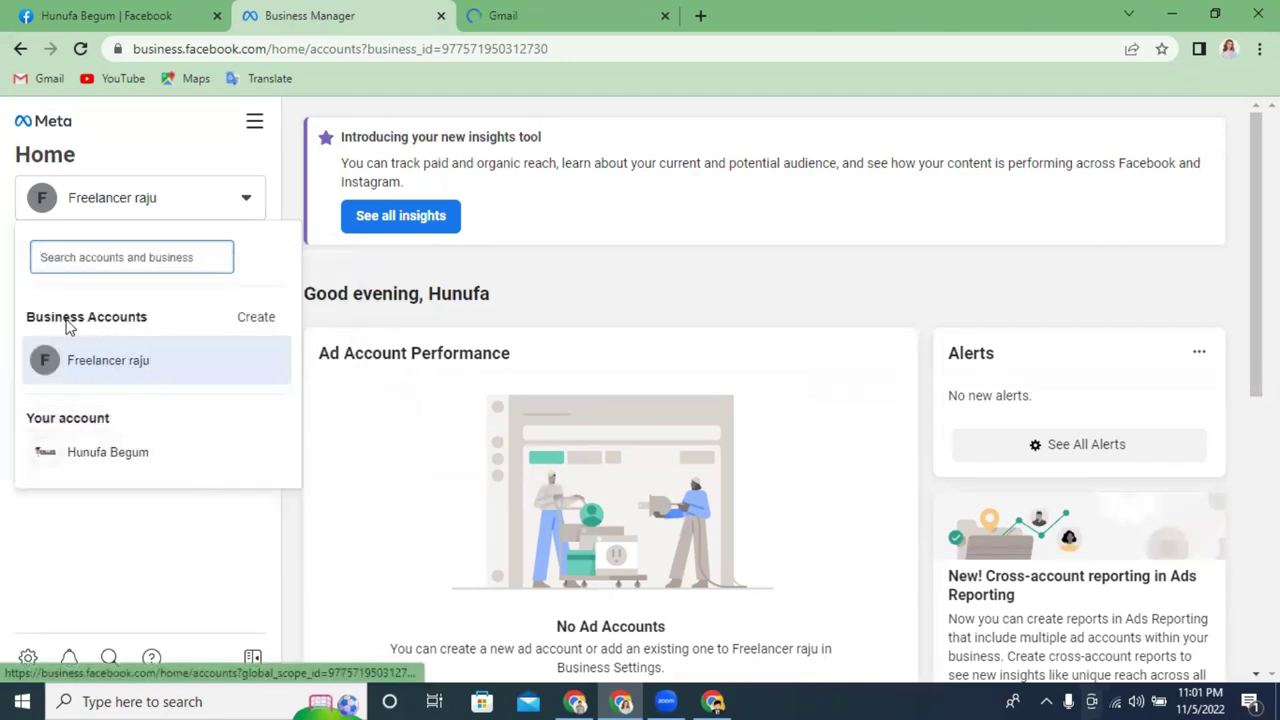
pyautogui.click(503, 15)
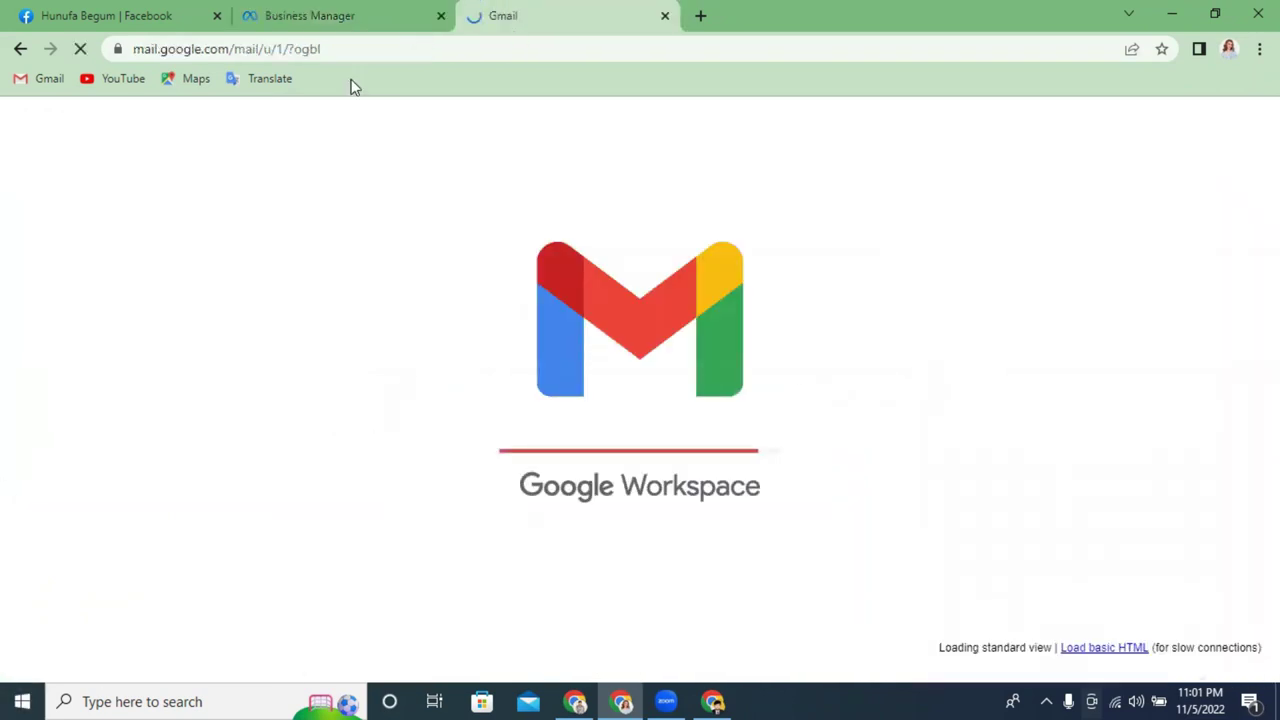
pyautogui.click(430, 10)
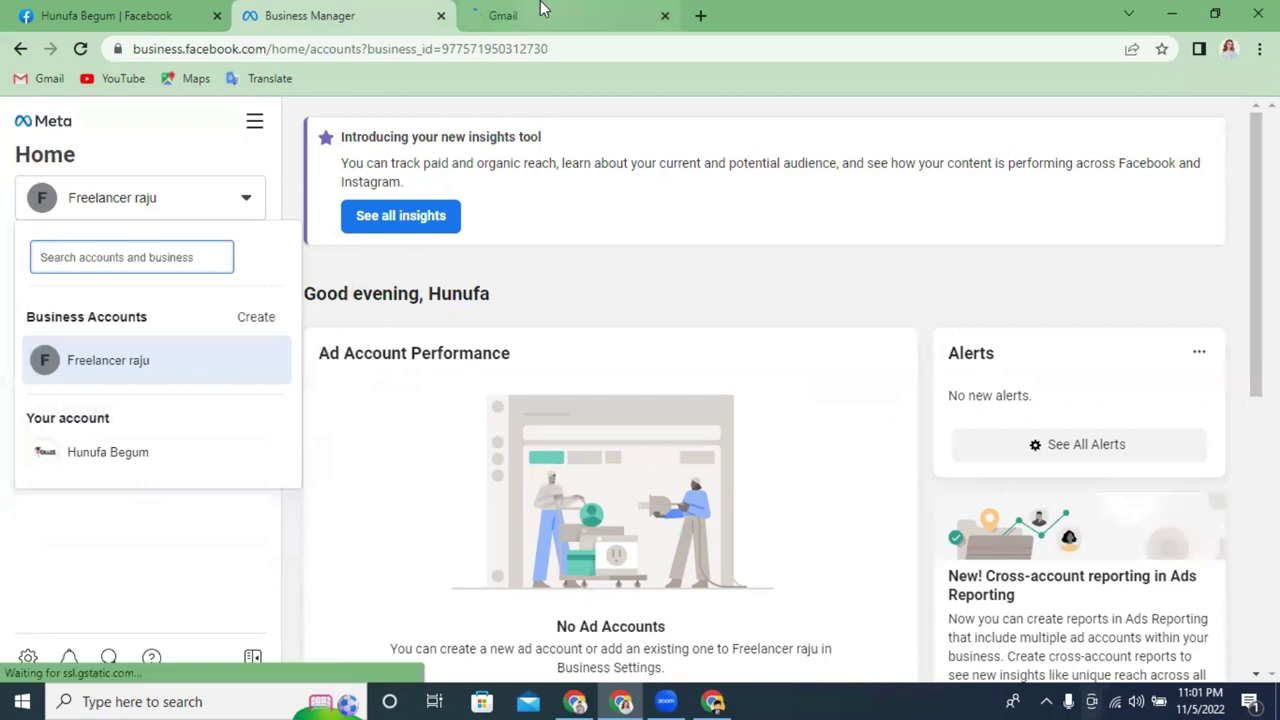
# Look over the newest Security alert email in Gmail, then return to the inbox
pyautogui.click(545, 12)
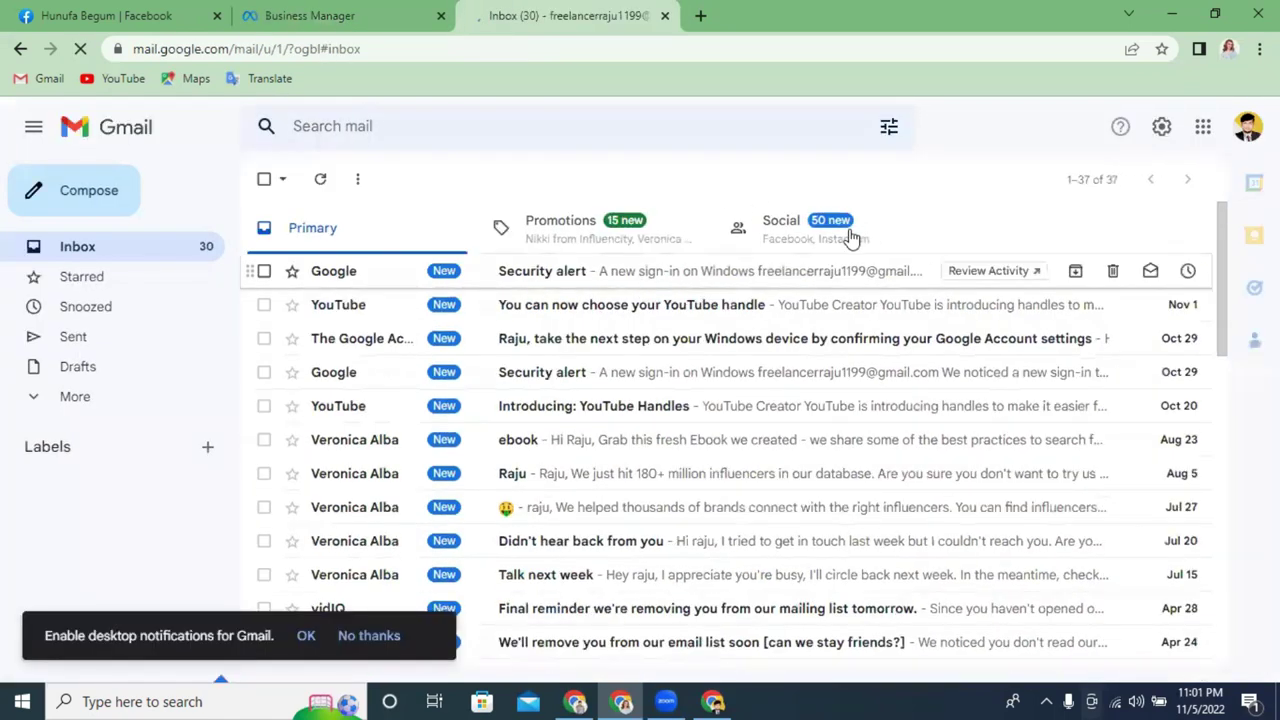
pyautogui.click(687, 287)
pyautogui.scroll(-2, 697, 297)
pyautogui.scroll(2, 500, 240)
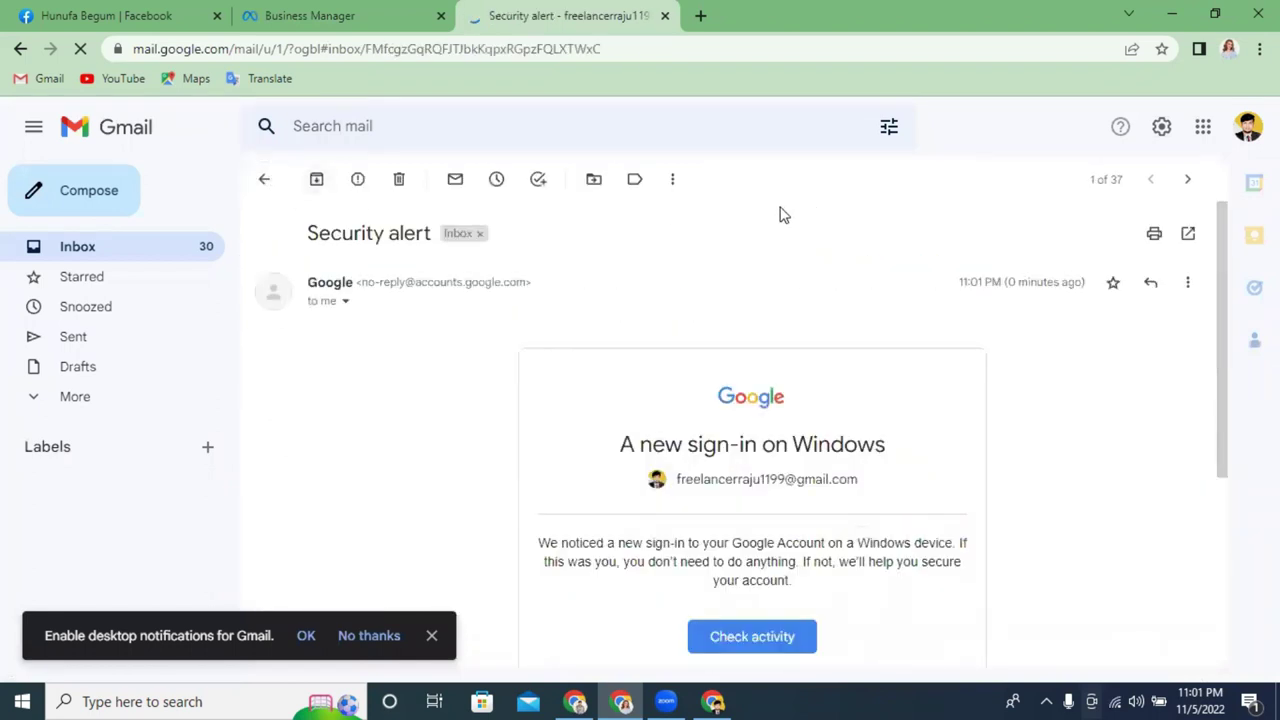
pyautogui.click(259, 183)
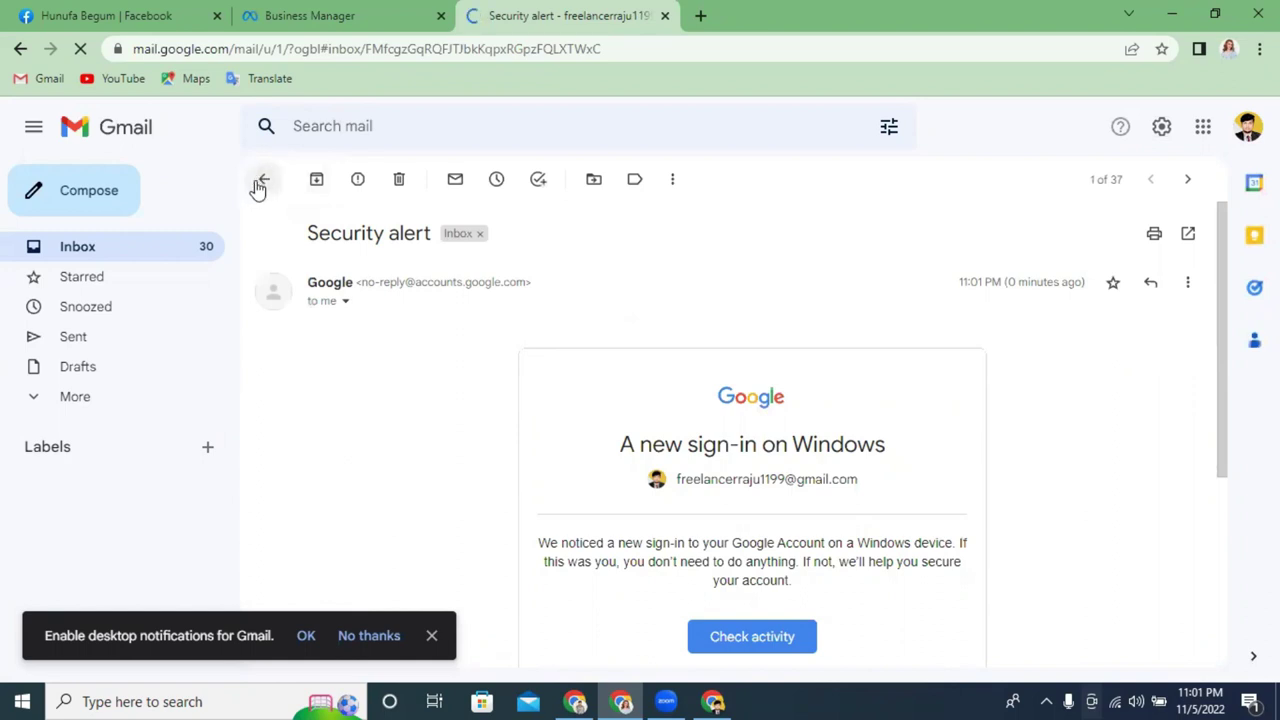
pyautogui.click(257, 177)
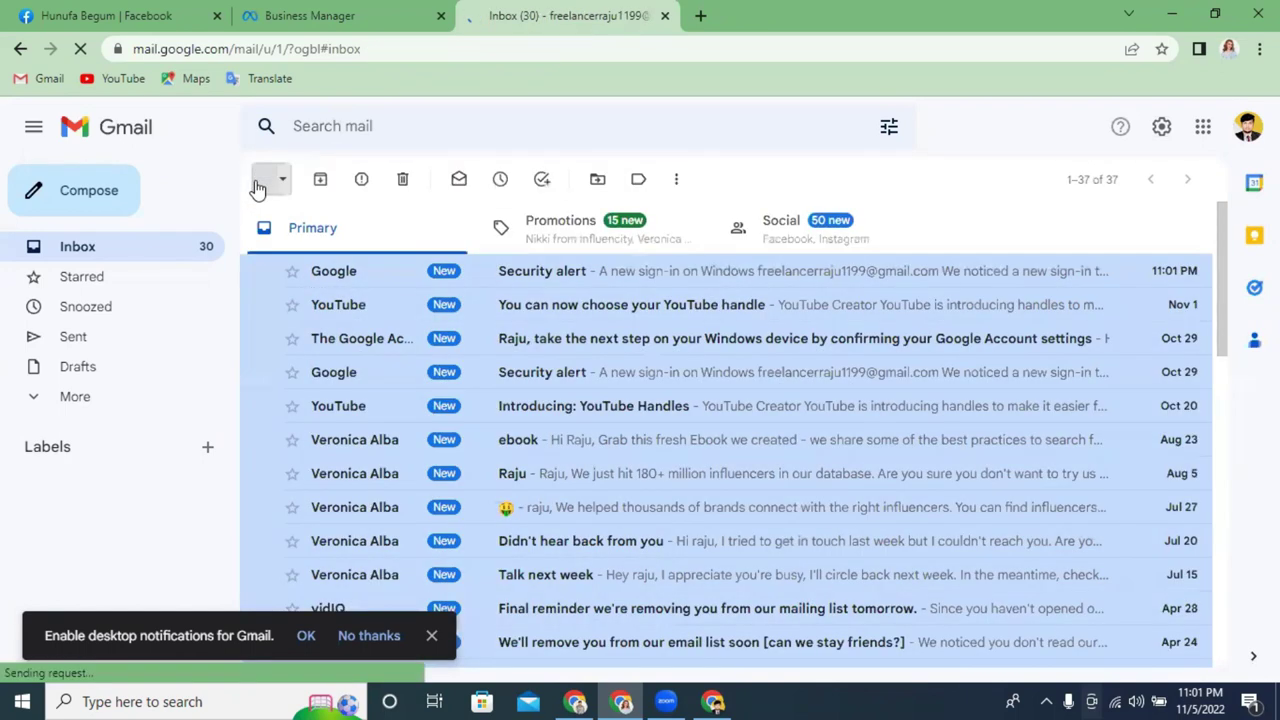
# Open Facebook's 'Confirm your business email address' message under Social and choose Confirm Now
pyautogui.click(792, 247)
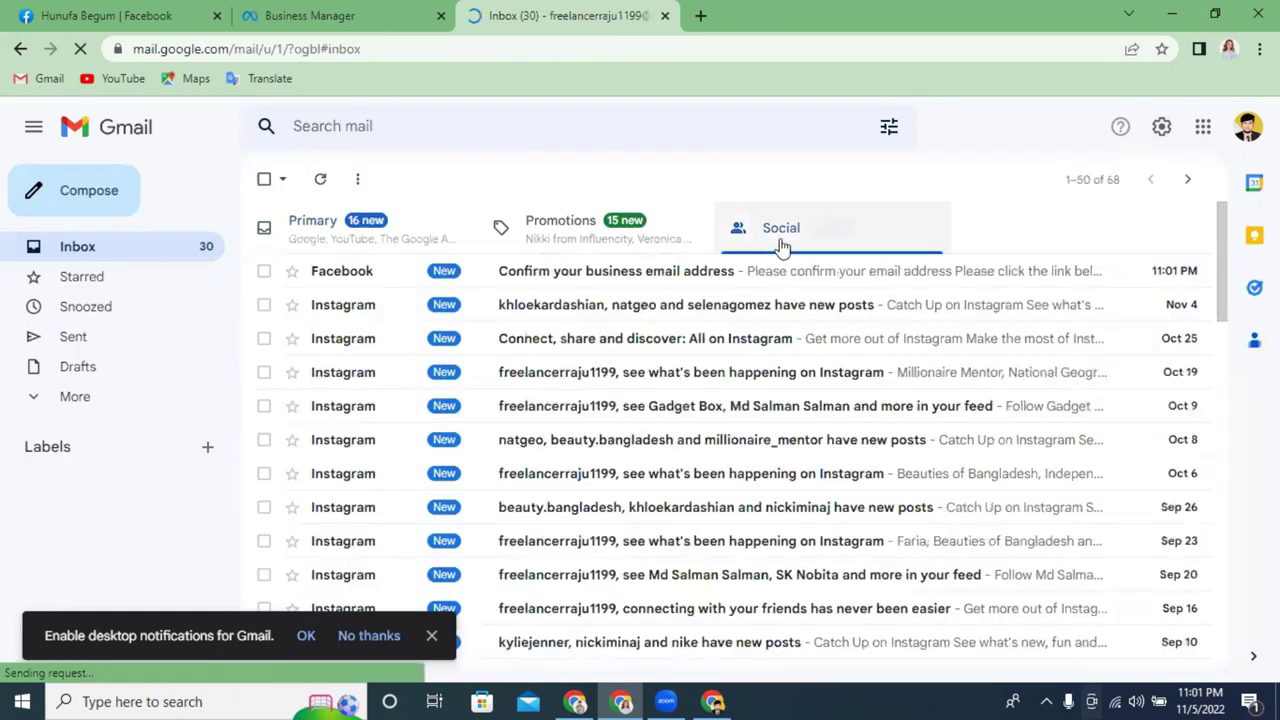
pyautogui.click(581, 281)
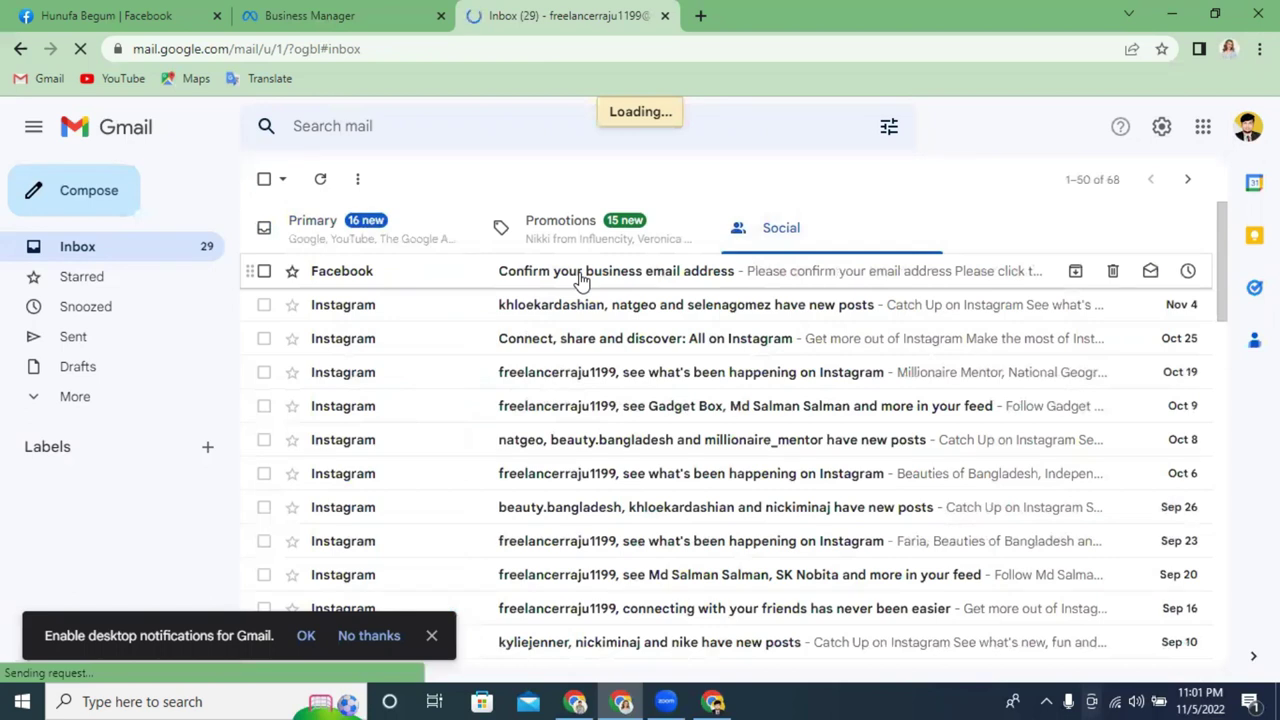
pyautogui.click(583, 279)
pyautogui.scroll(-1, 620, 350)
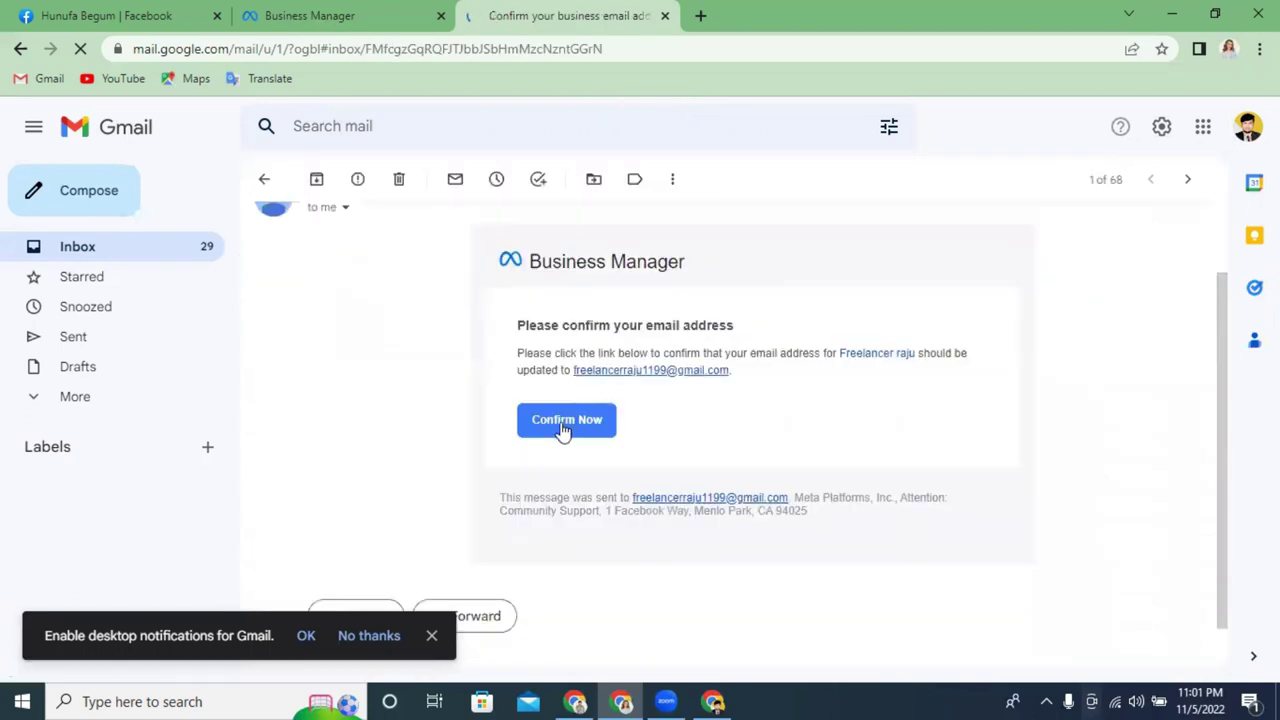
pyautogui.click(588, 422)
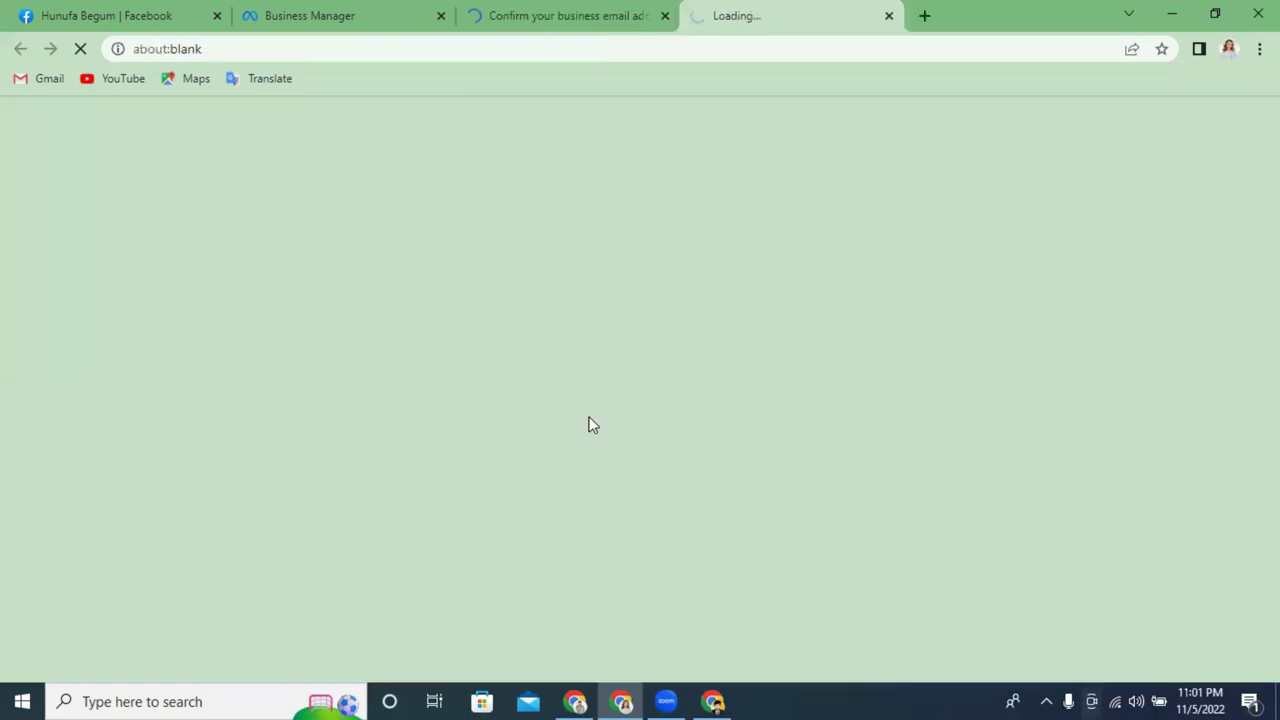
pyautogui.click(529, 8)
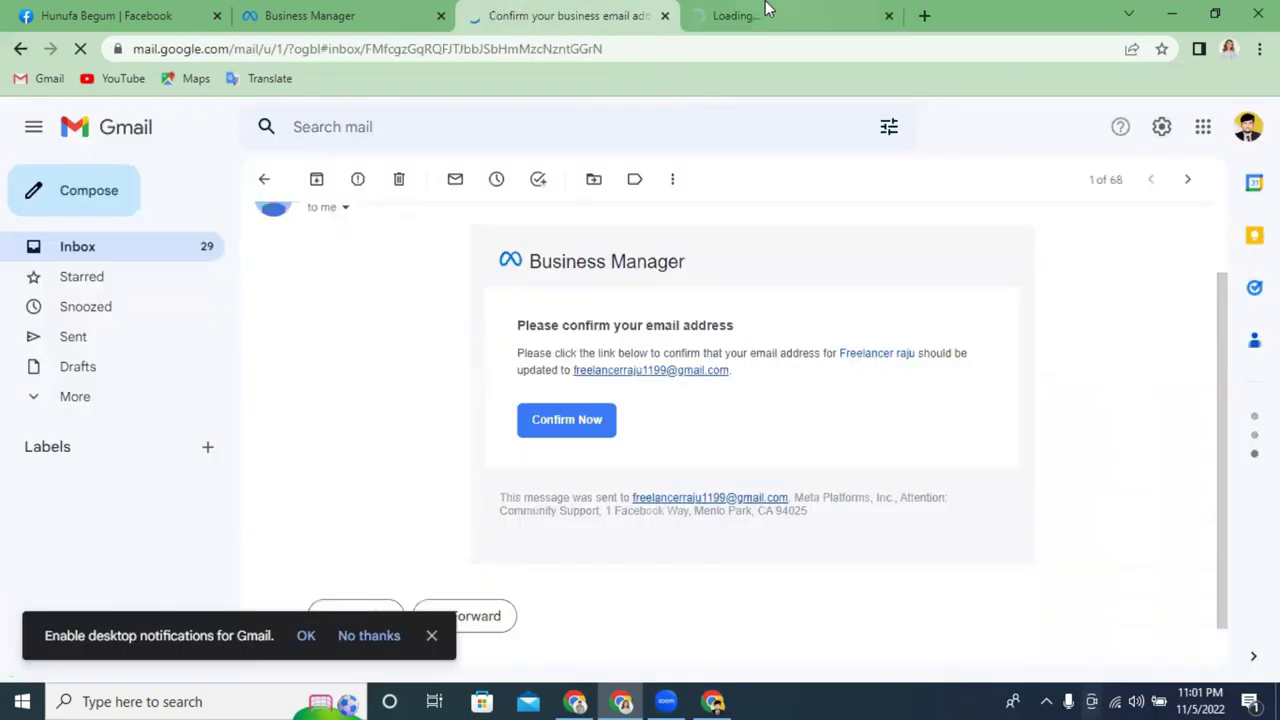
# Check the verification tab, close the Gmail confirmation choosing Leave, and return to Business Manager
pyautogui.click(765, 10)
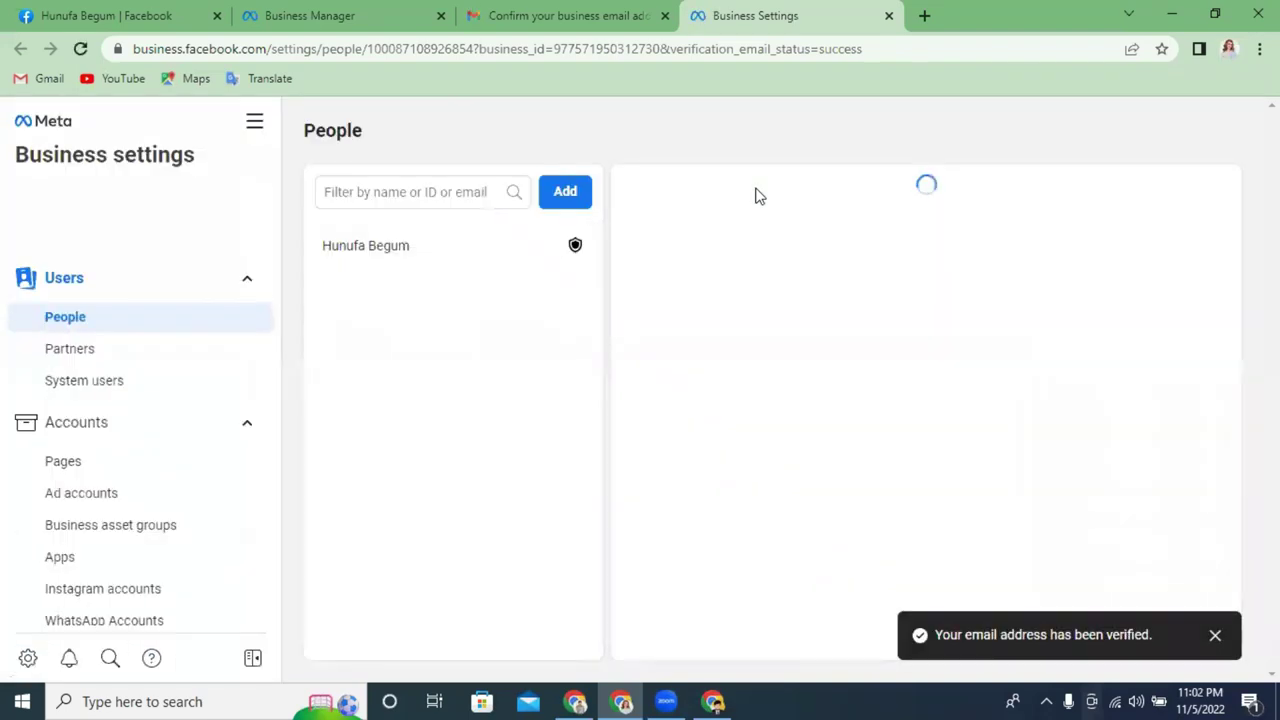
pyautogui.click(600, 18)
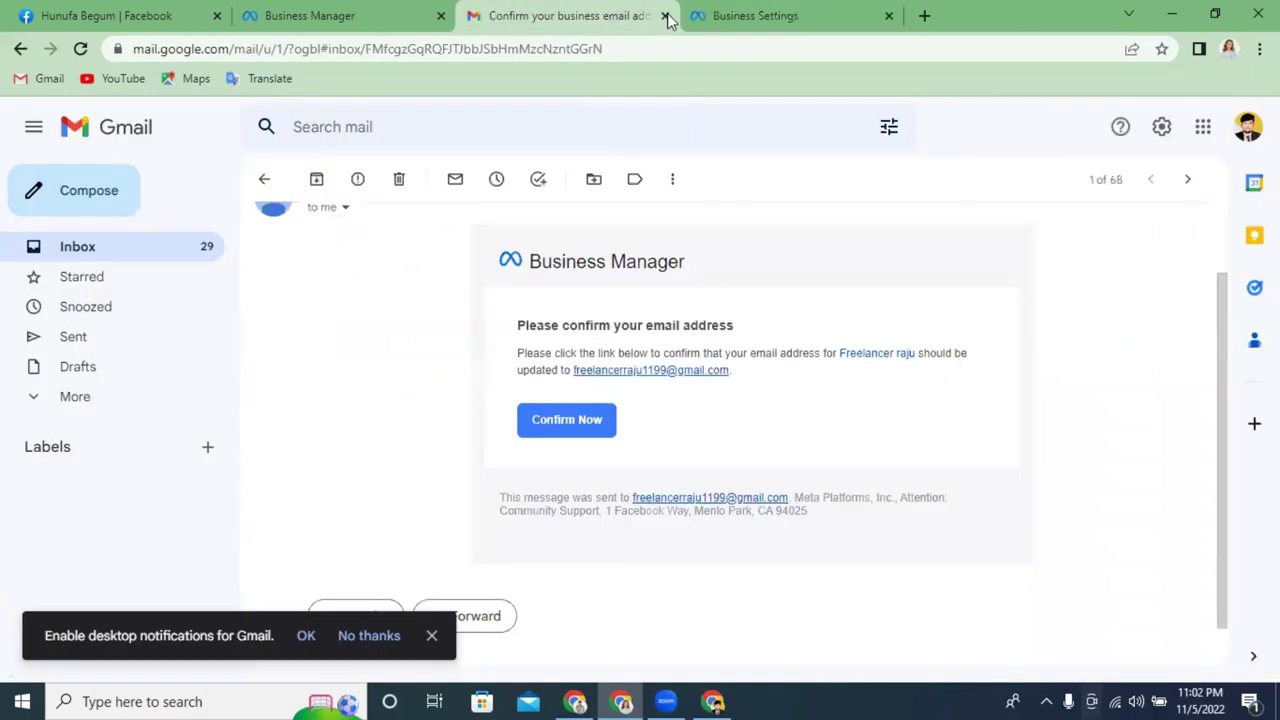
pyautogui.click(665, 16)
pyautogui.click(737, 153)
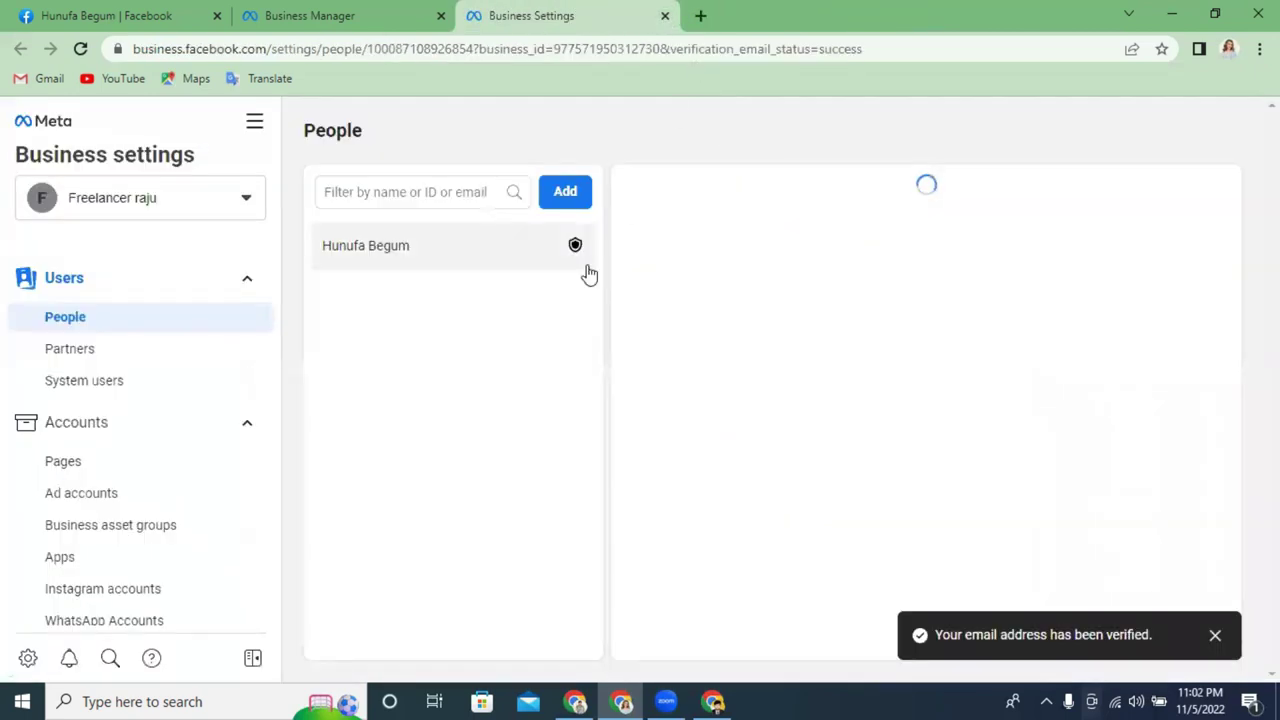
pyautogui.click(320, 15)
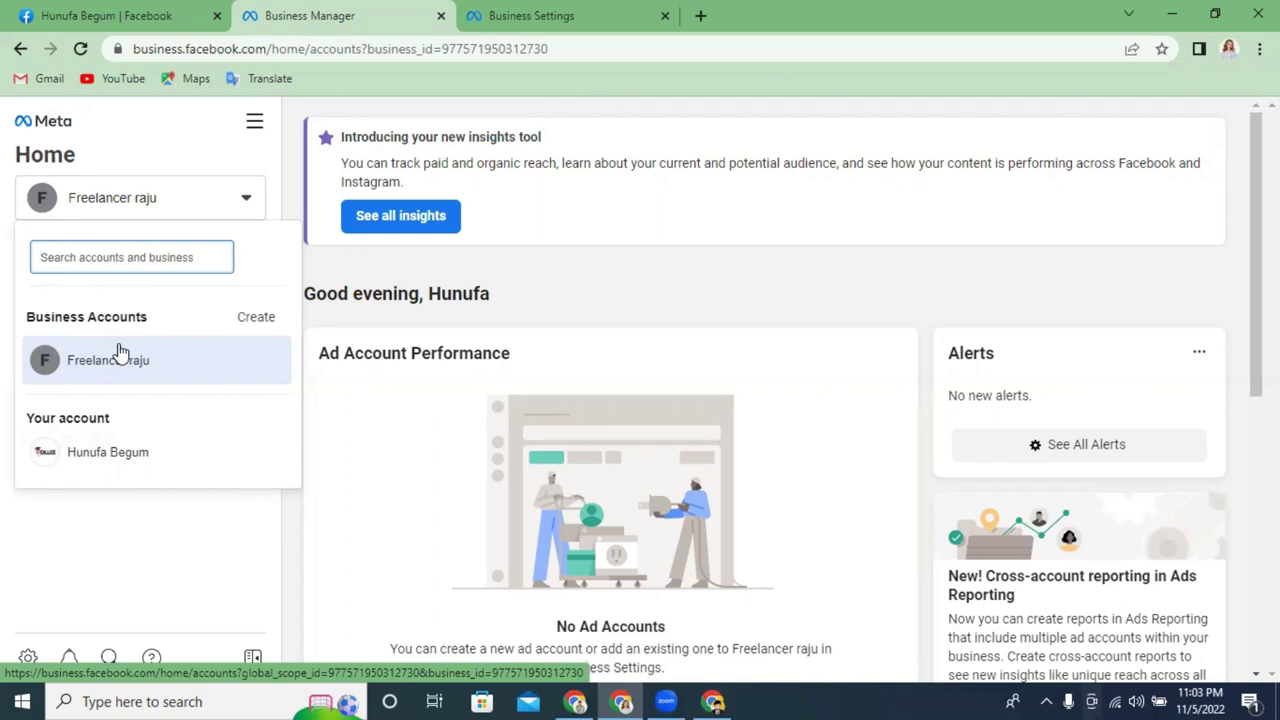
# Dismiss the Create business account form, then pick Business settings from the All tools menu
pyautogui.click(256, 318)
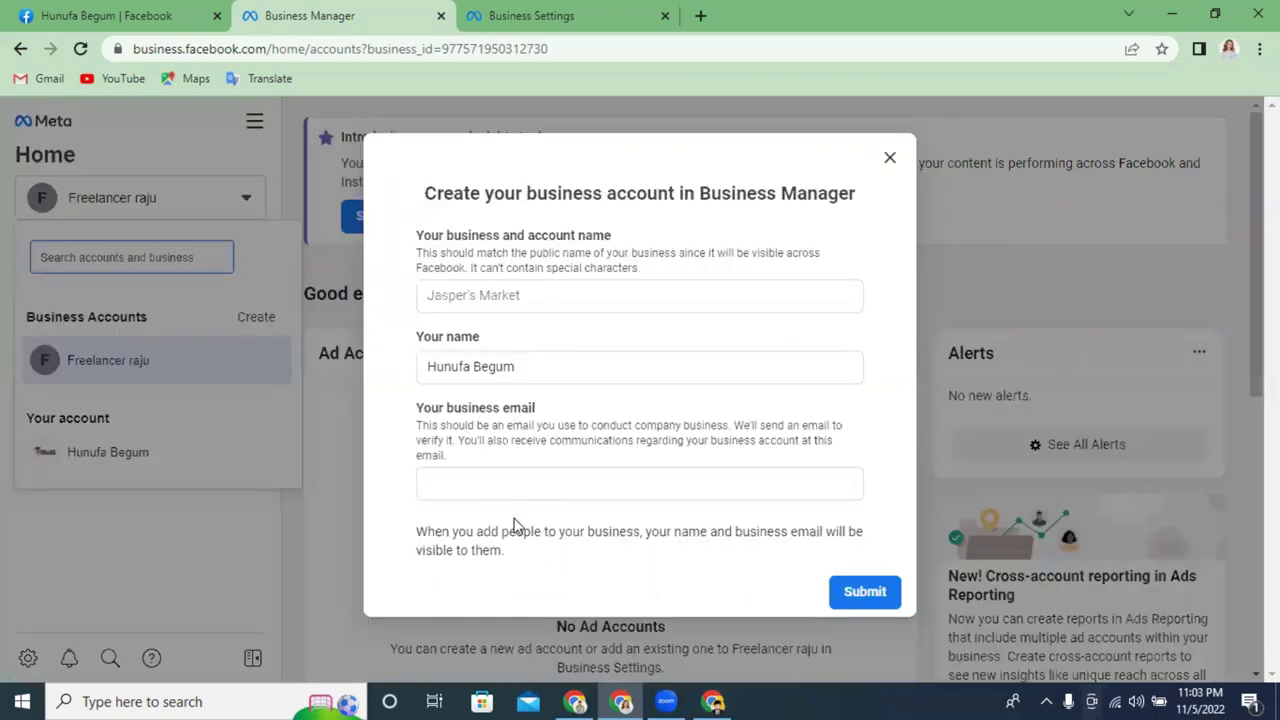
pyautogui.click(889, 158)
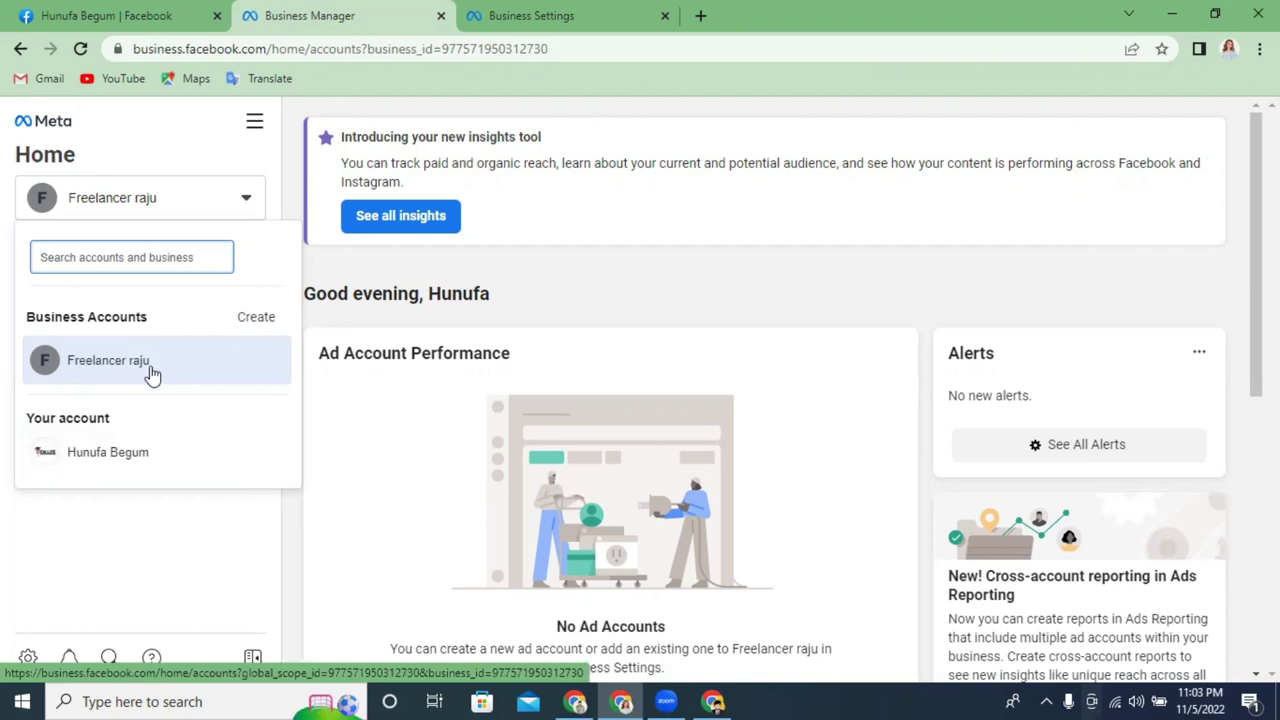
pyautogui.click(586, 12)
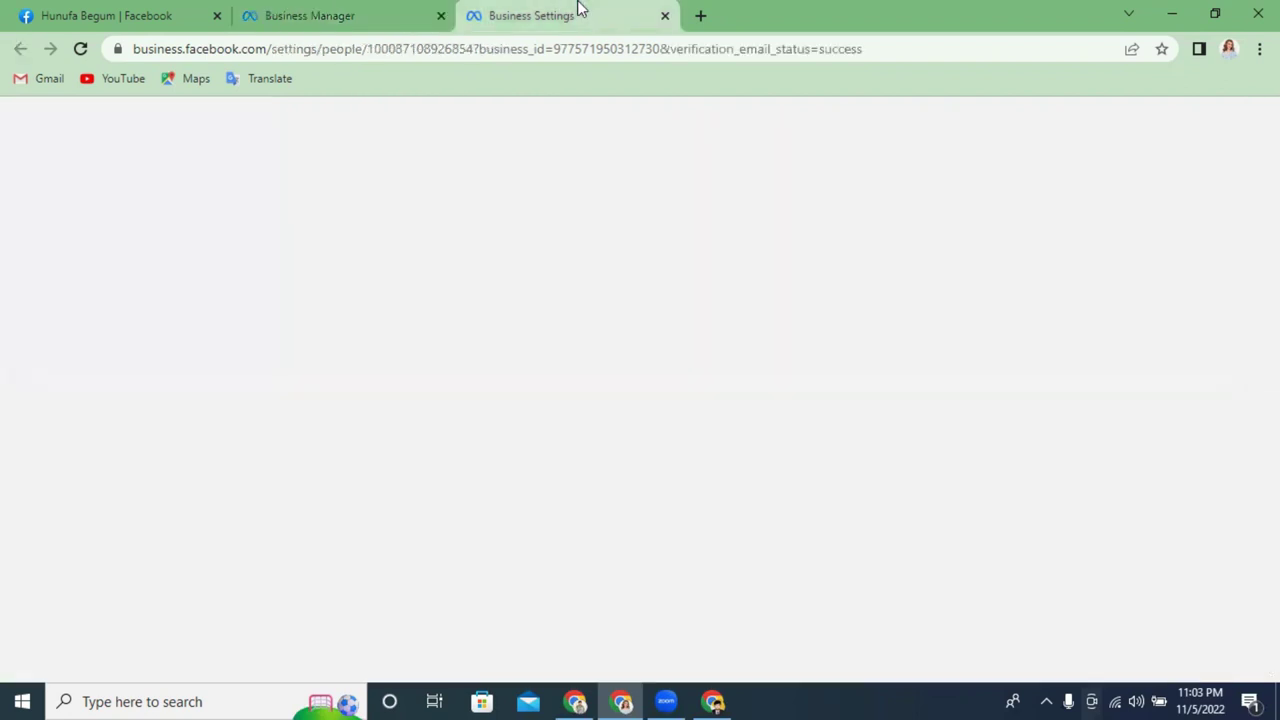
pyautogui.click(323, 12)
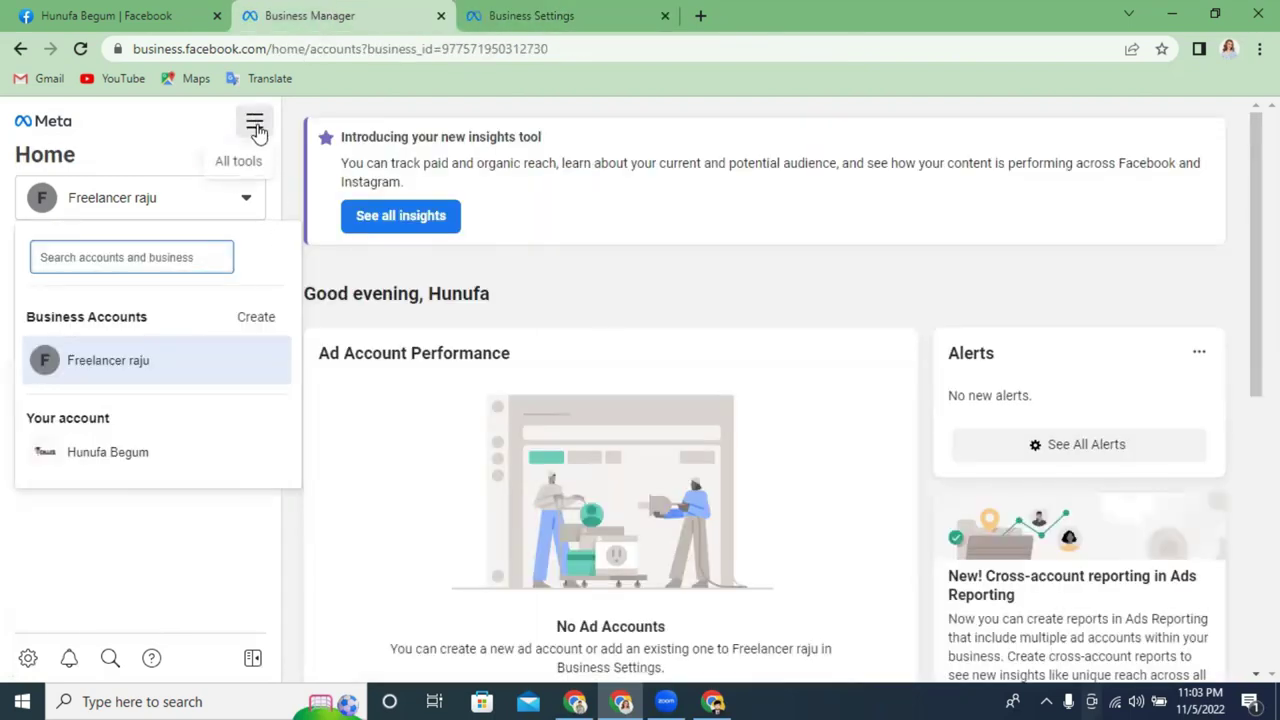
pyautogui.click(255, 126)
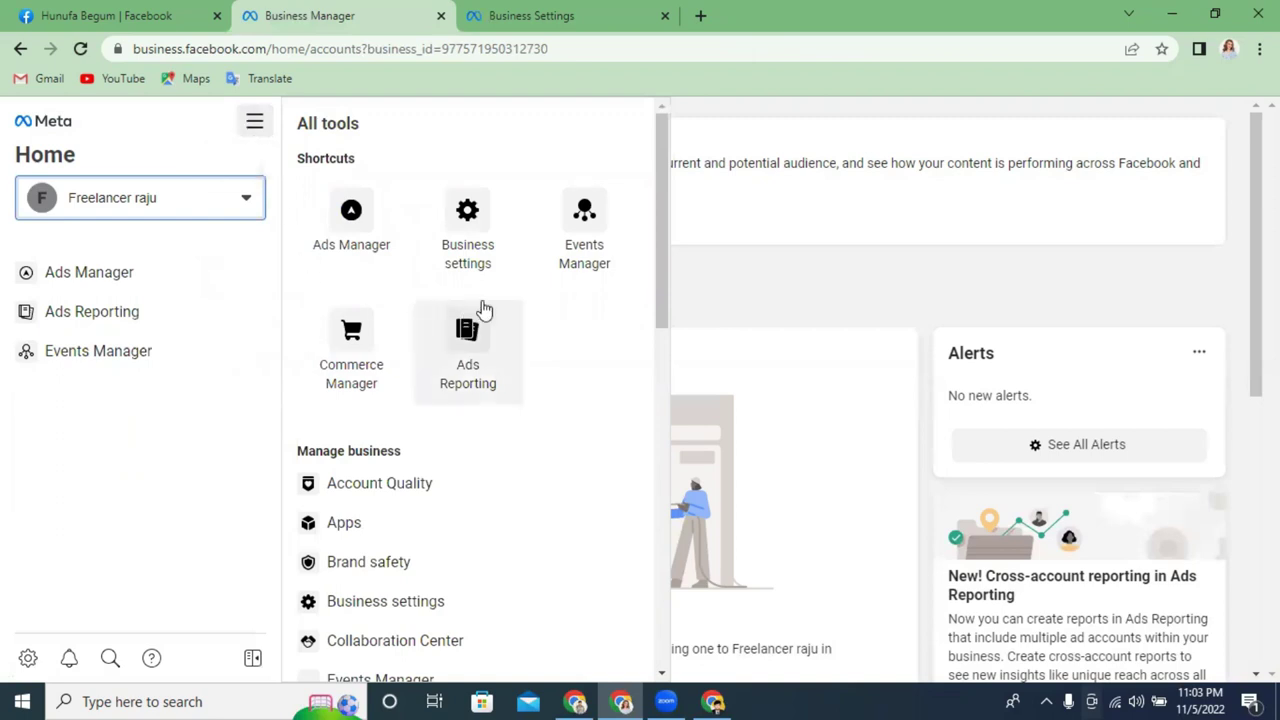
pyautogui.click(477, 241)
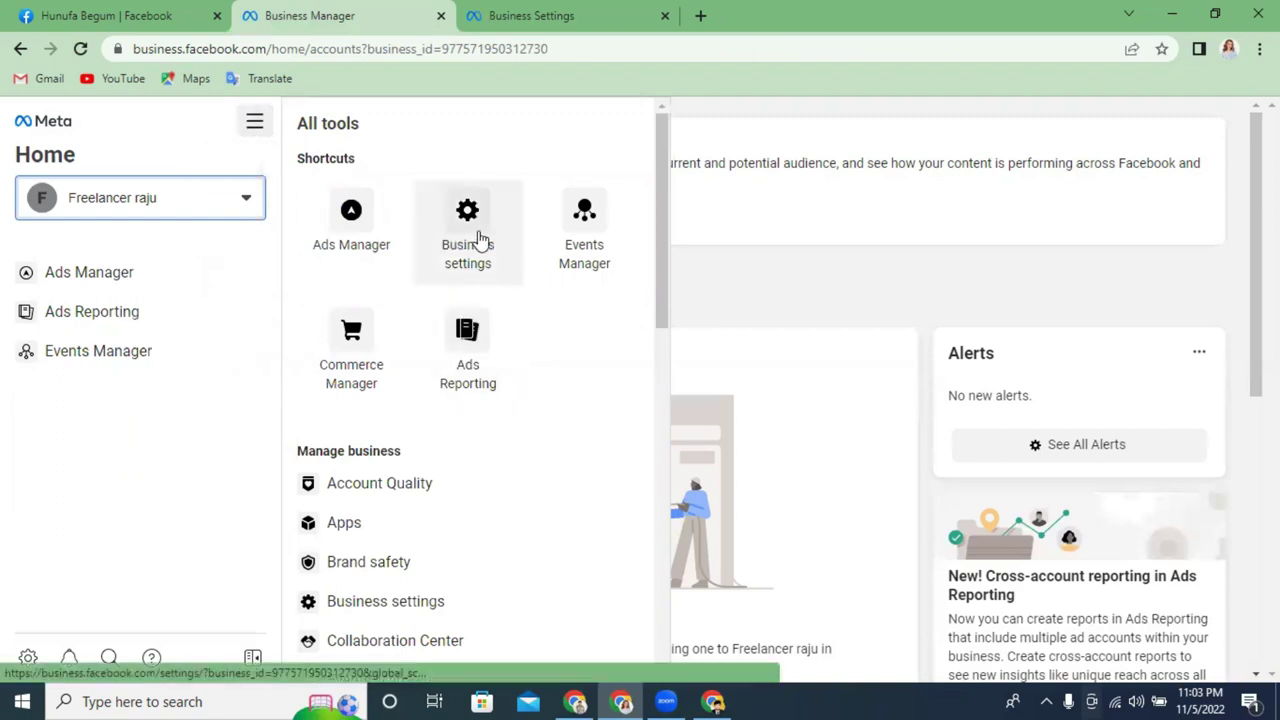
# Go to the Business Settings tab and filter the People list for Freelancer raju
pyautogui.click(546, 12)
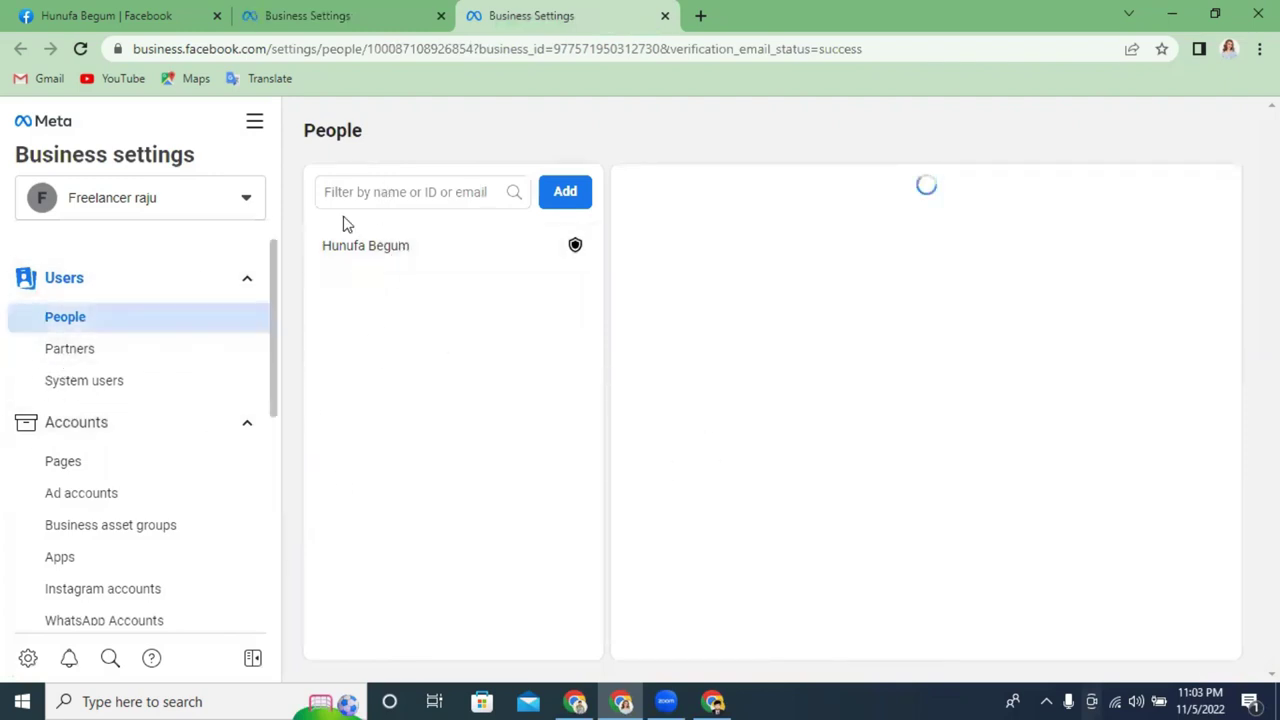
pyautogui.click(405, 187)
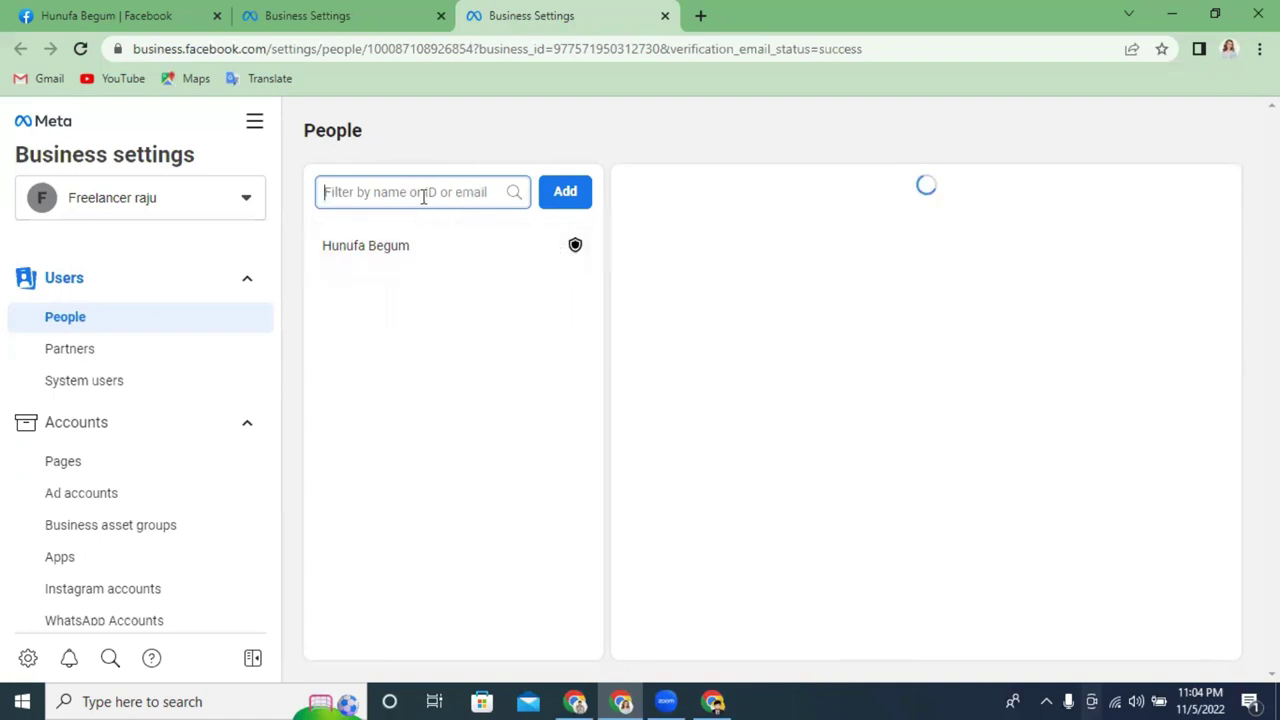
# Start a new invitation in Invite People after briefly checking the existing member's tab
pyautogui.click(566, 200)
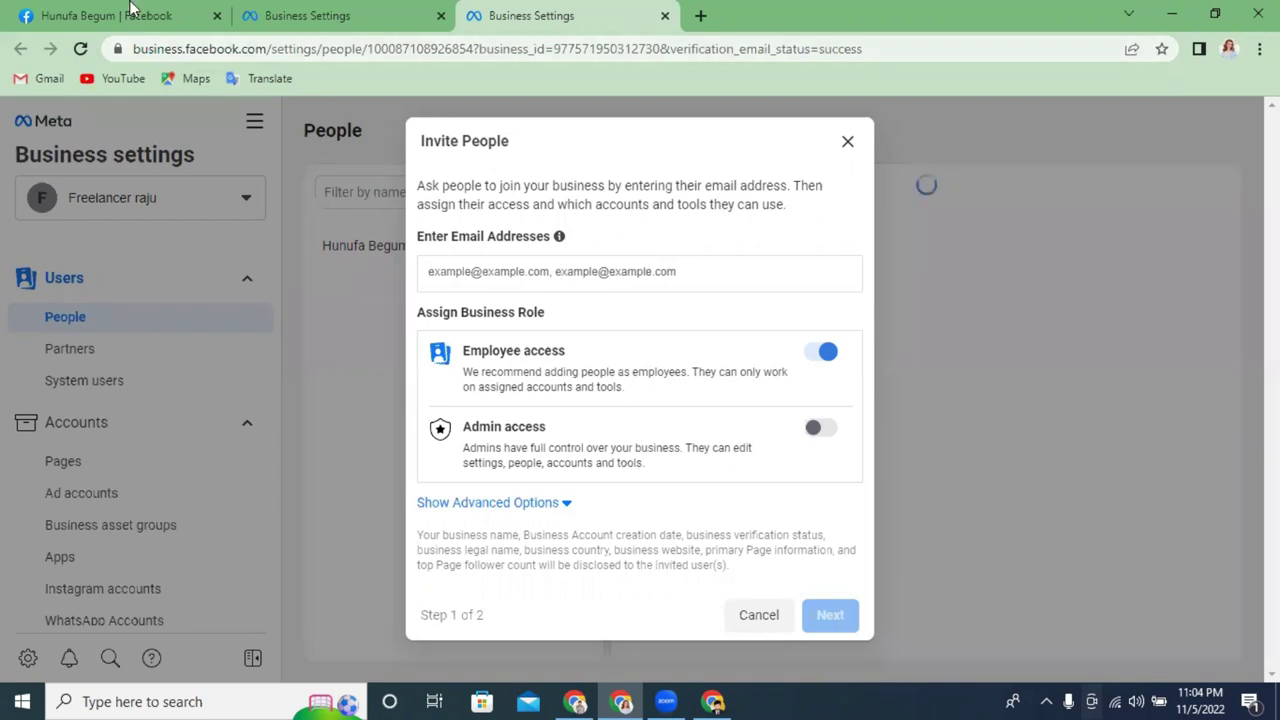
pyautogui.click(322, 12)
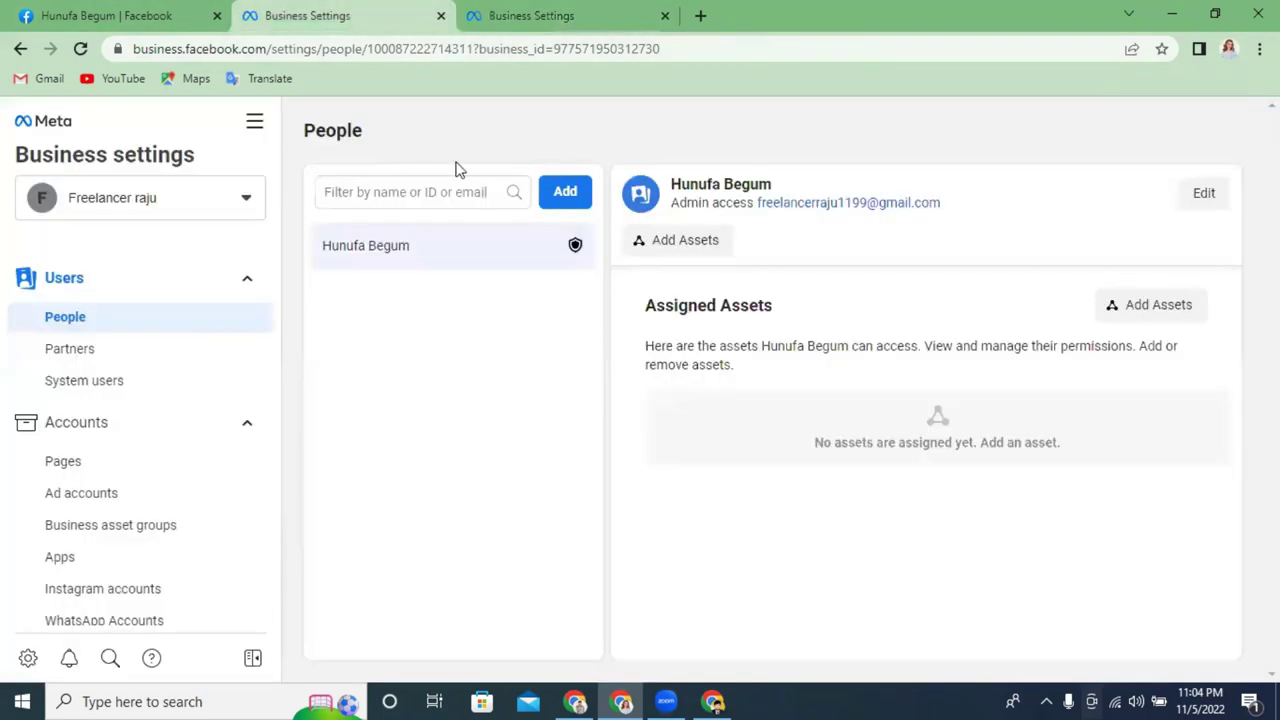
pyautogui.click(612, 8)
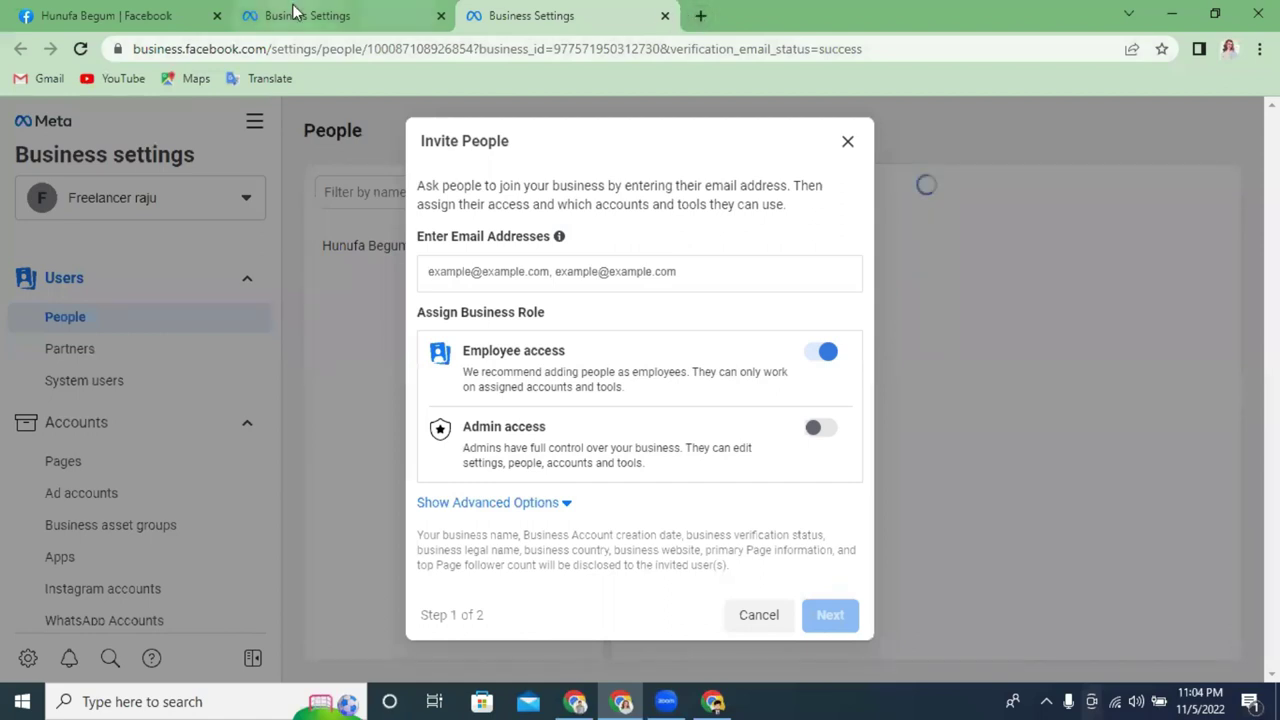
pyautogui.click(485, 270)
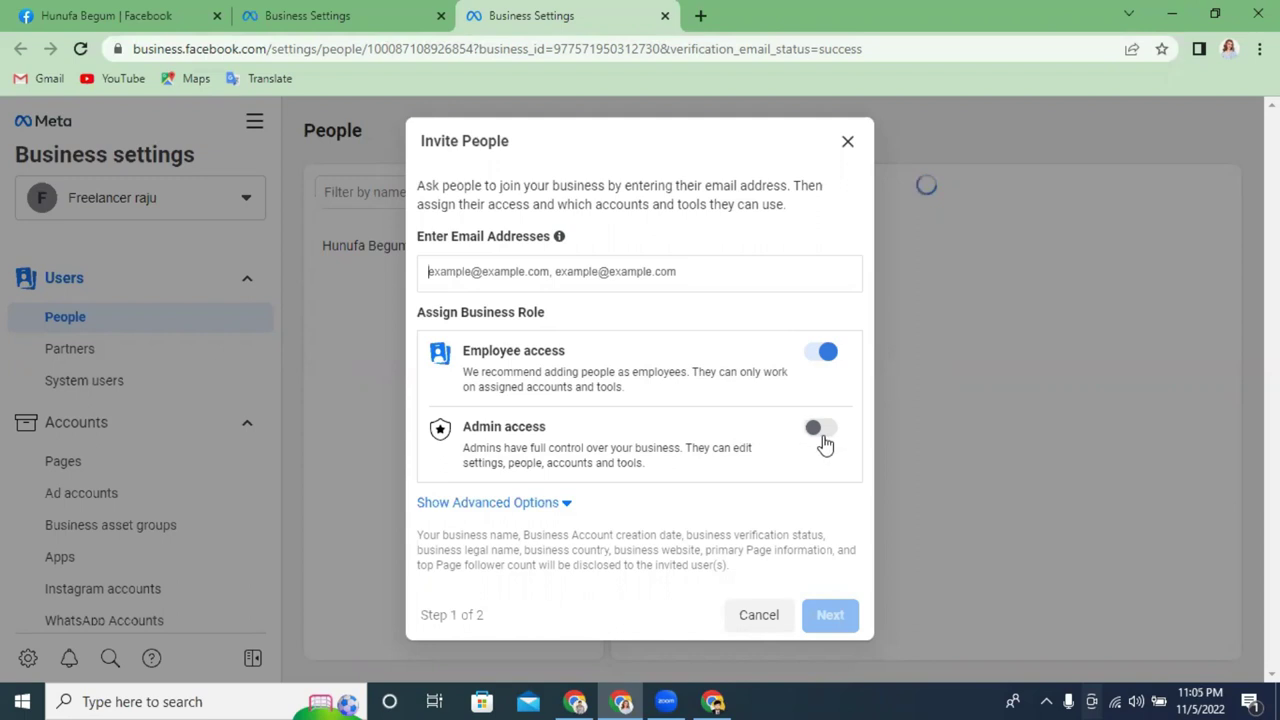
# Enter a gmail.com address in the invite e-mail field, then remove the invalid entry
pyautogui.click(577, 274)
pyautogui.write('ww')
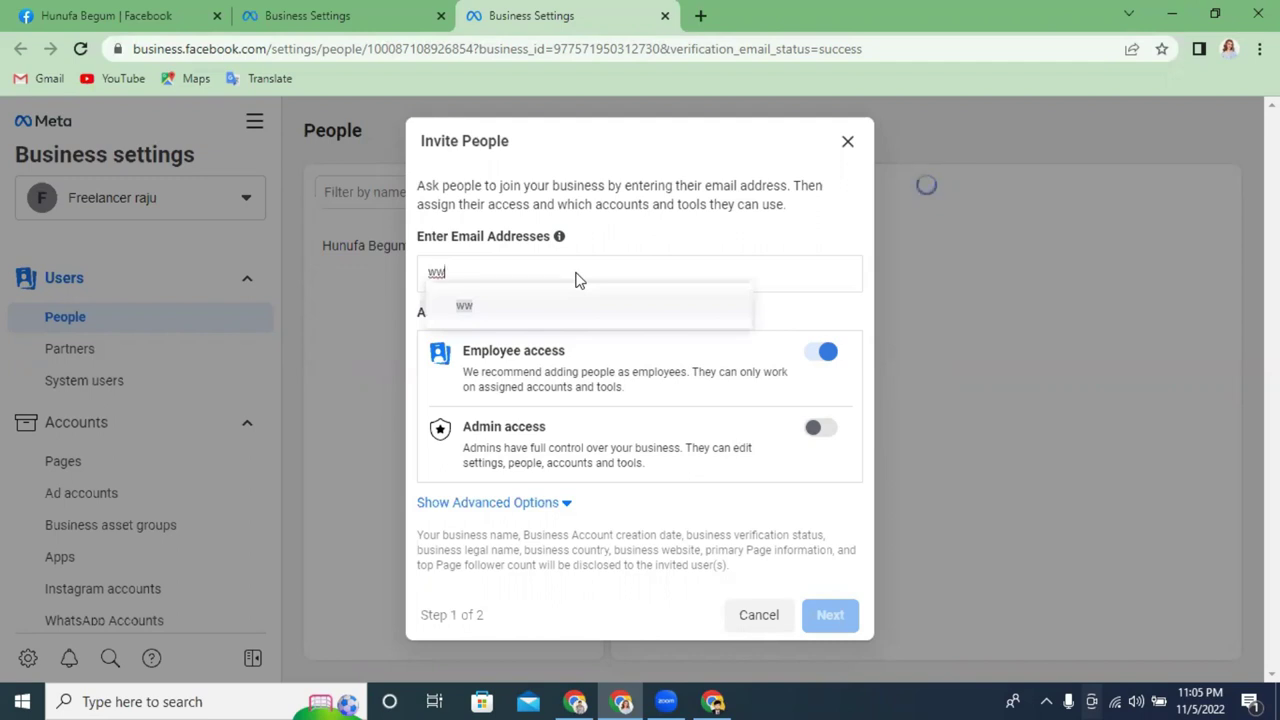
pyautogui.press('BackSpace')
pyautogui.press('BackSpace')
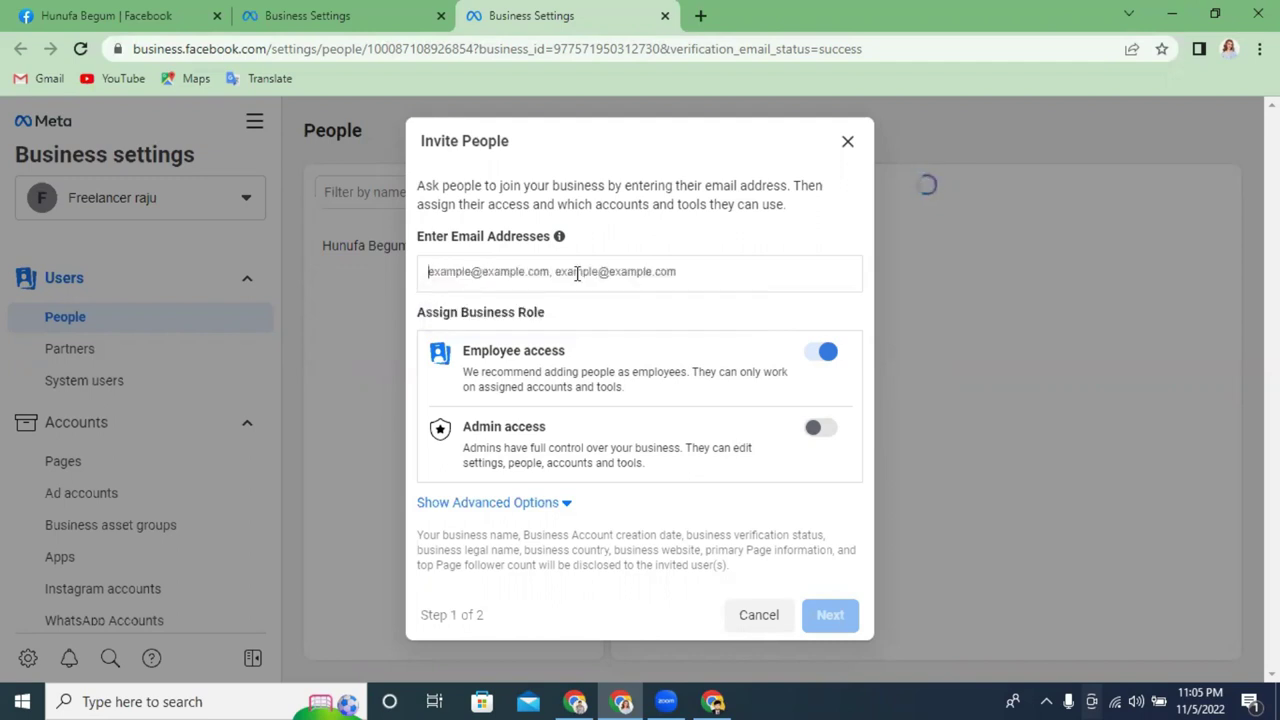
pyautogui.write('gma')
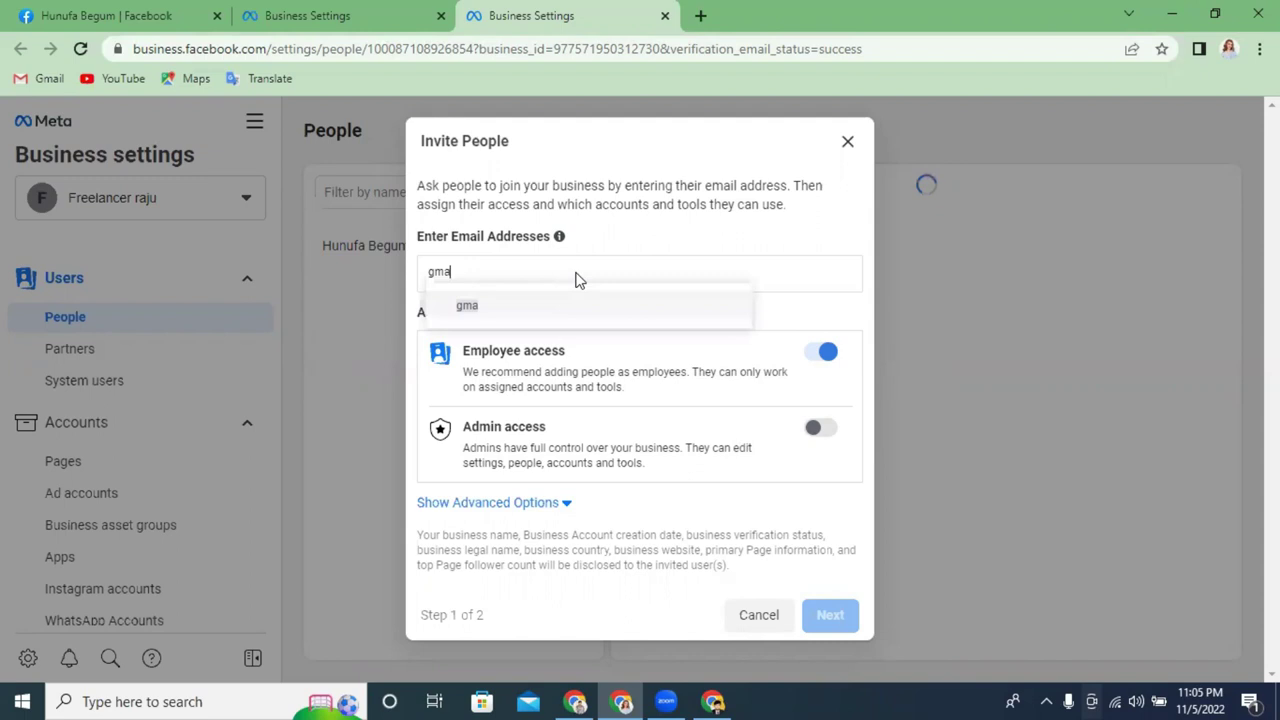
pyautogui.write('il')
pyautogui.write('om')
pyautogui.click(533, 299)
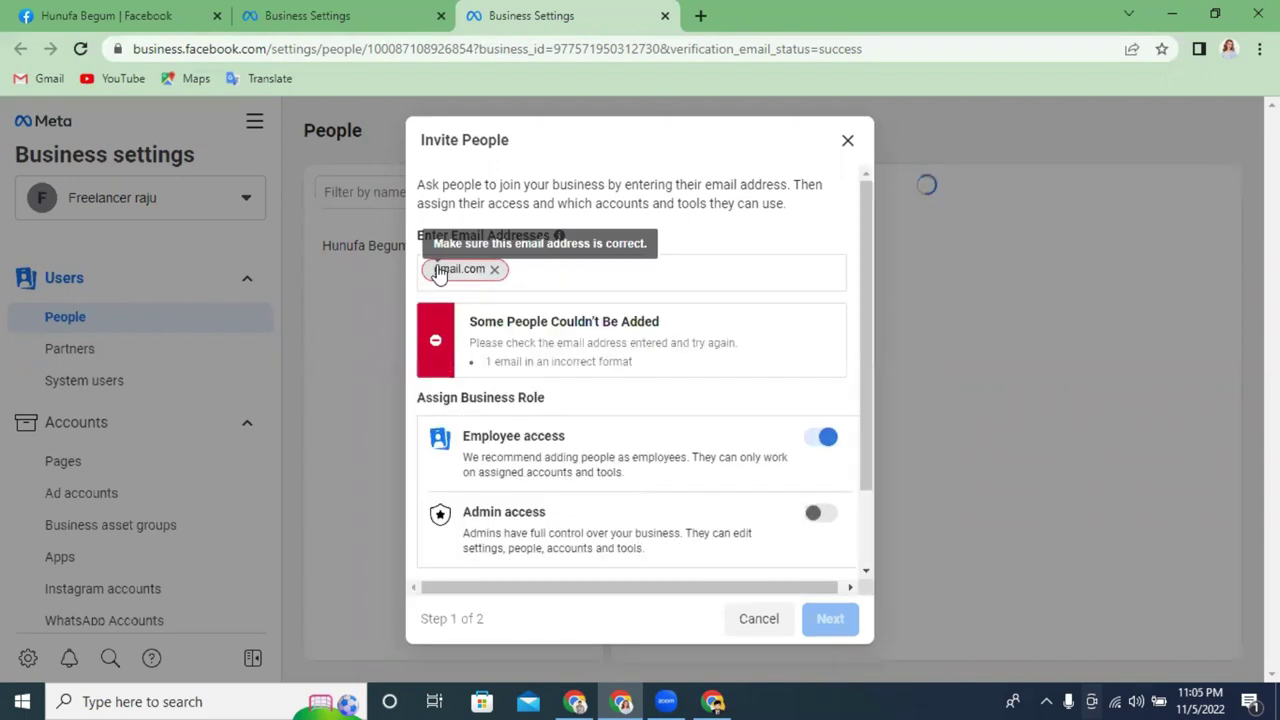
pyautogui.click(494, 268)
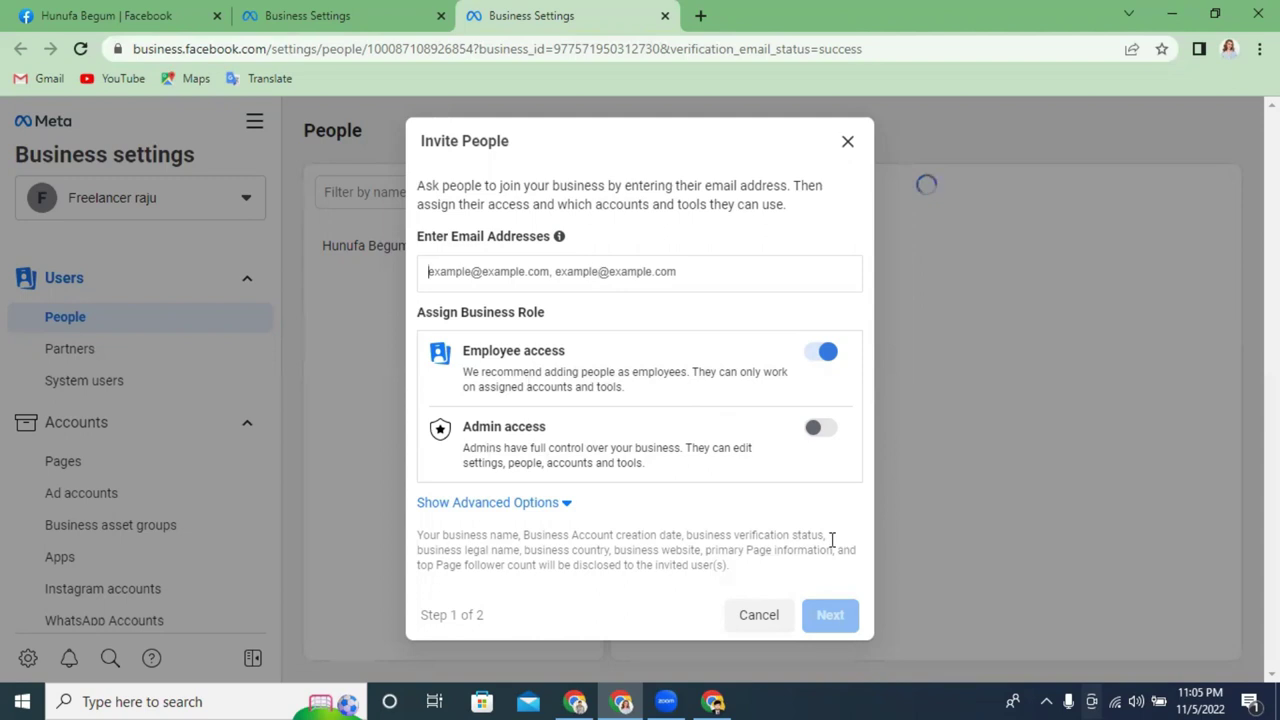
# Switch on Admin access, close Invite People without sending, and open a new browser tab
pyautogui.click(815, 428)
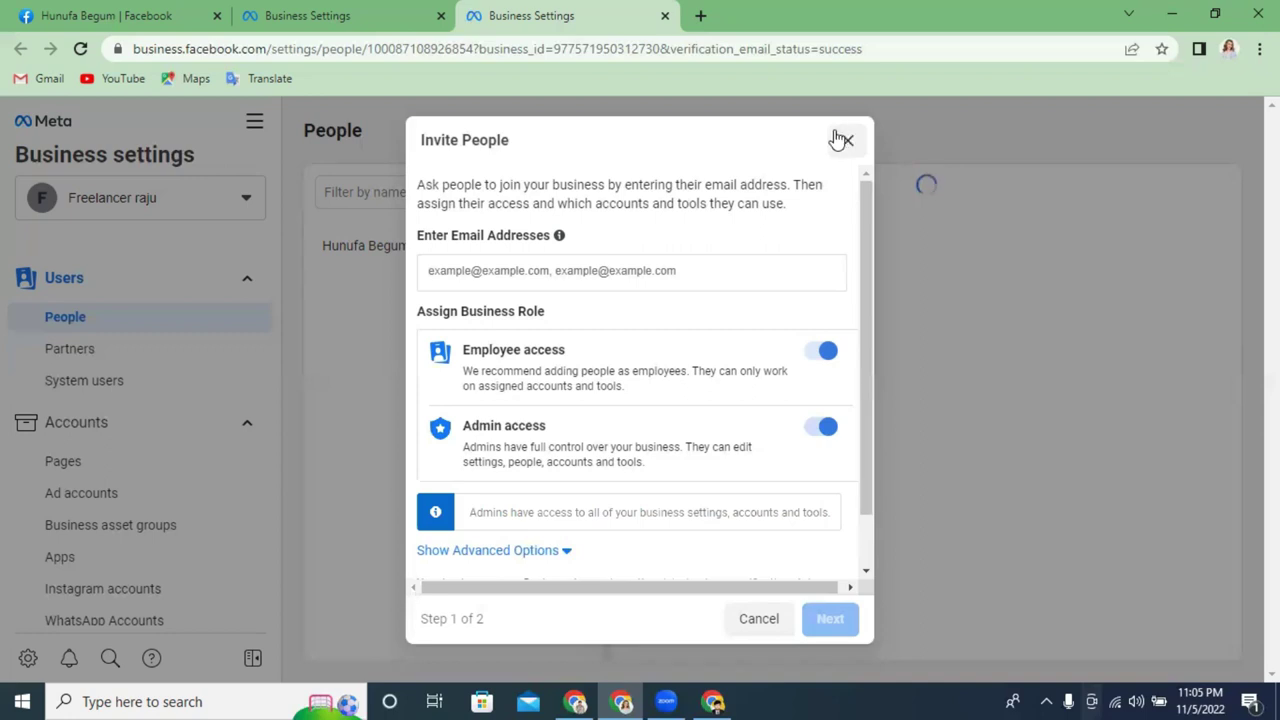
pyautogui.click(847, 138)
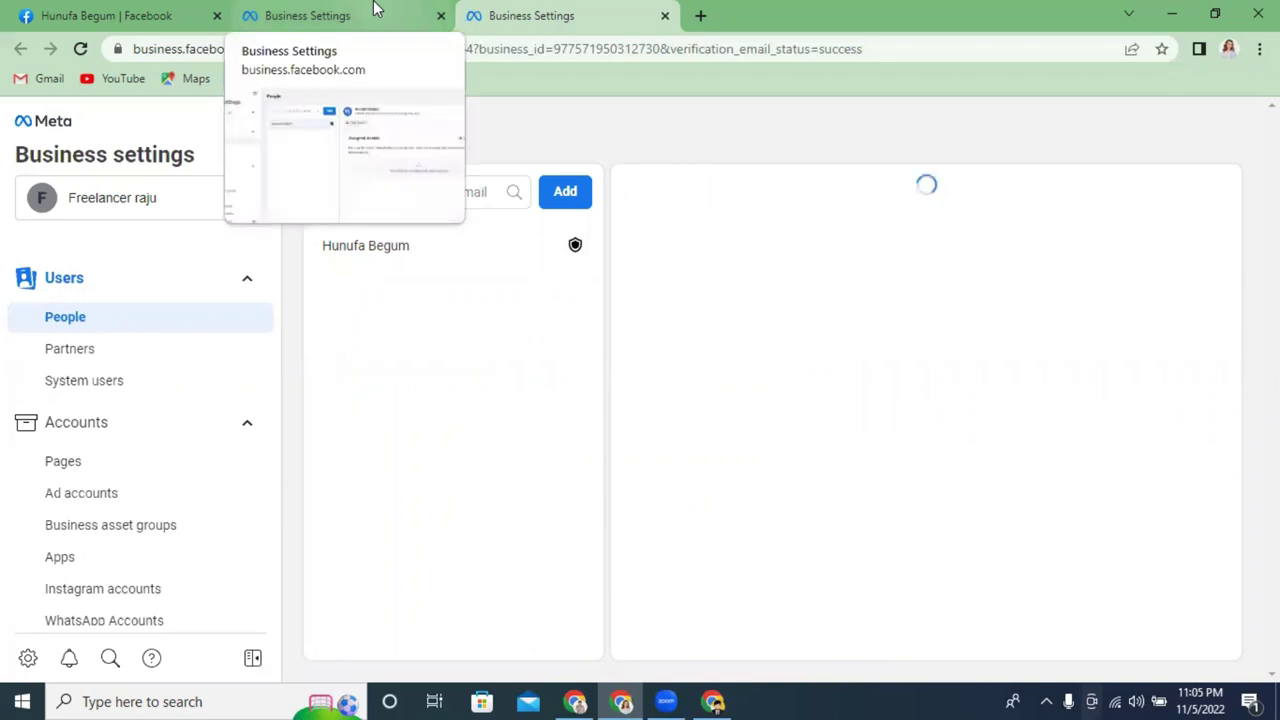
pyautogui.click(374, 9)
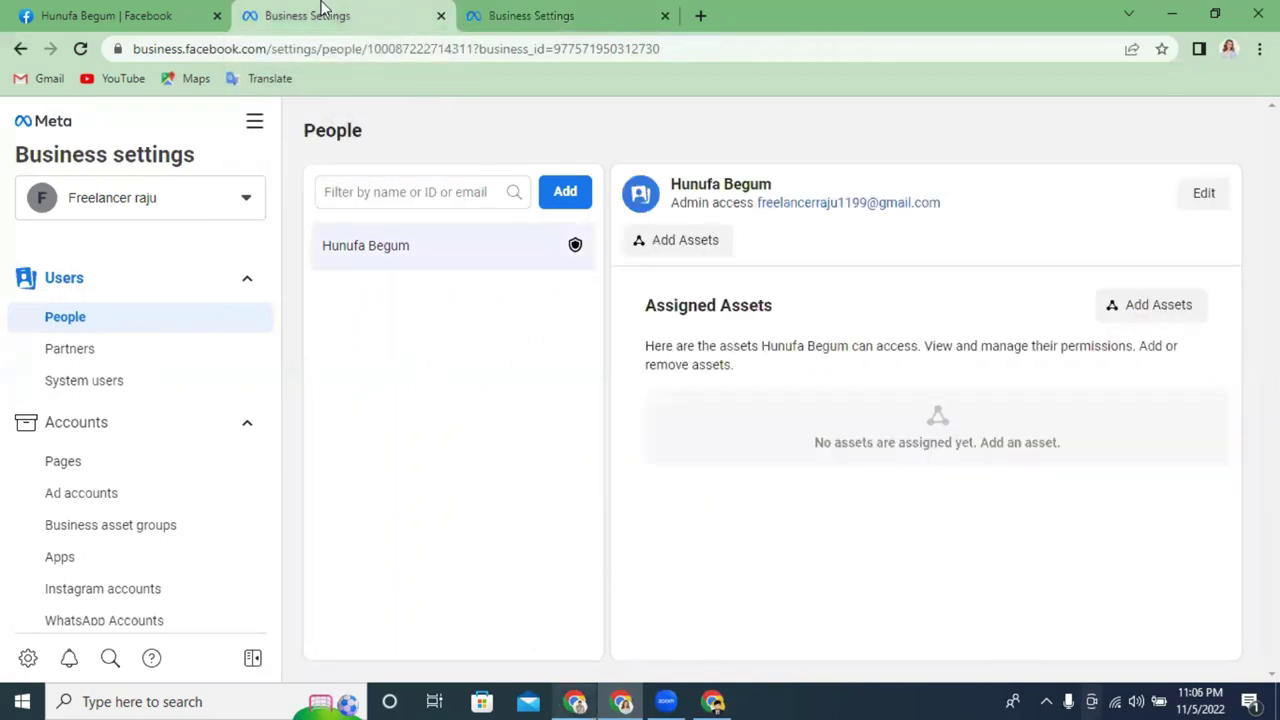
pyautogui.click(701, 12)
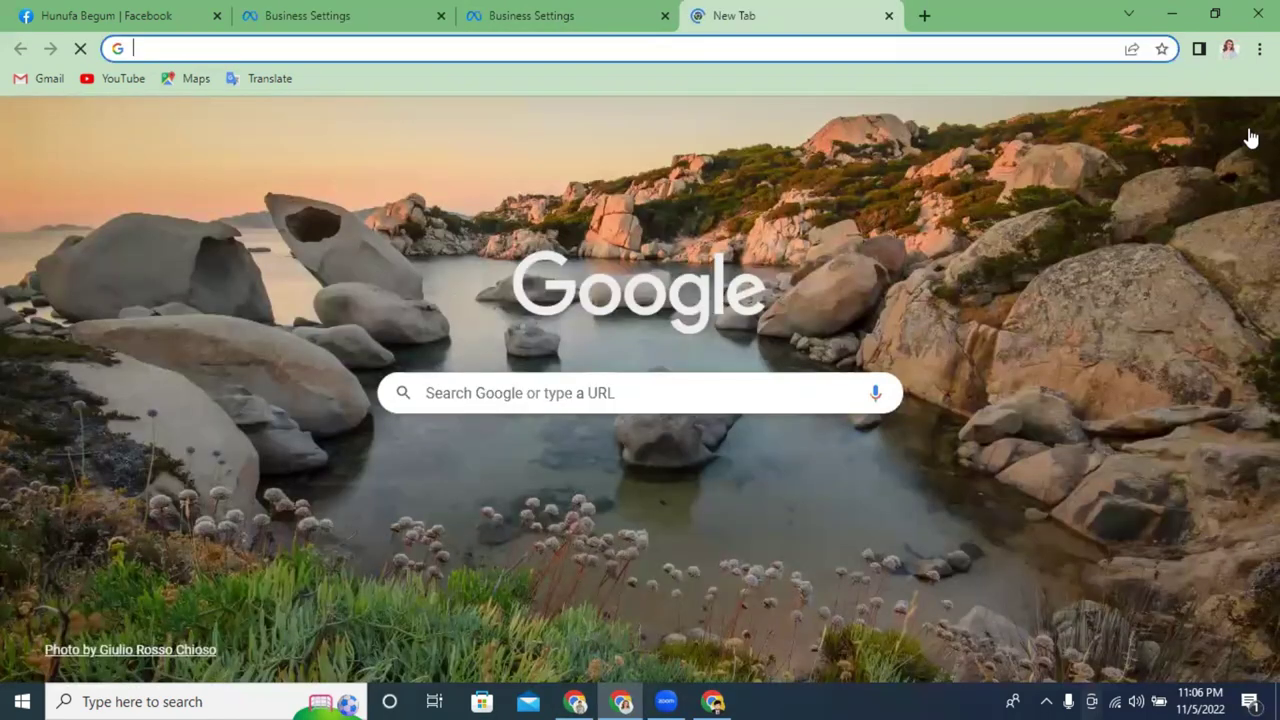
# Switch Chrome's Google page to the second signed-in Google account
pyautogui.click(1249, 132)
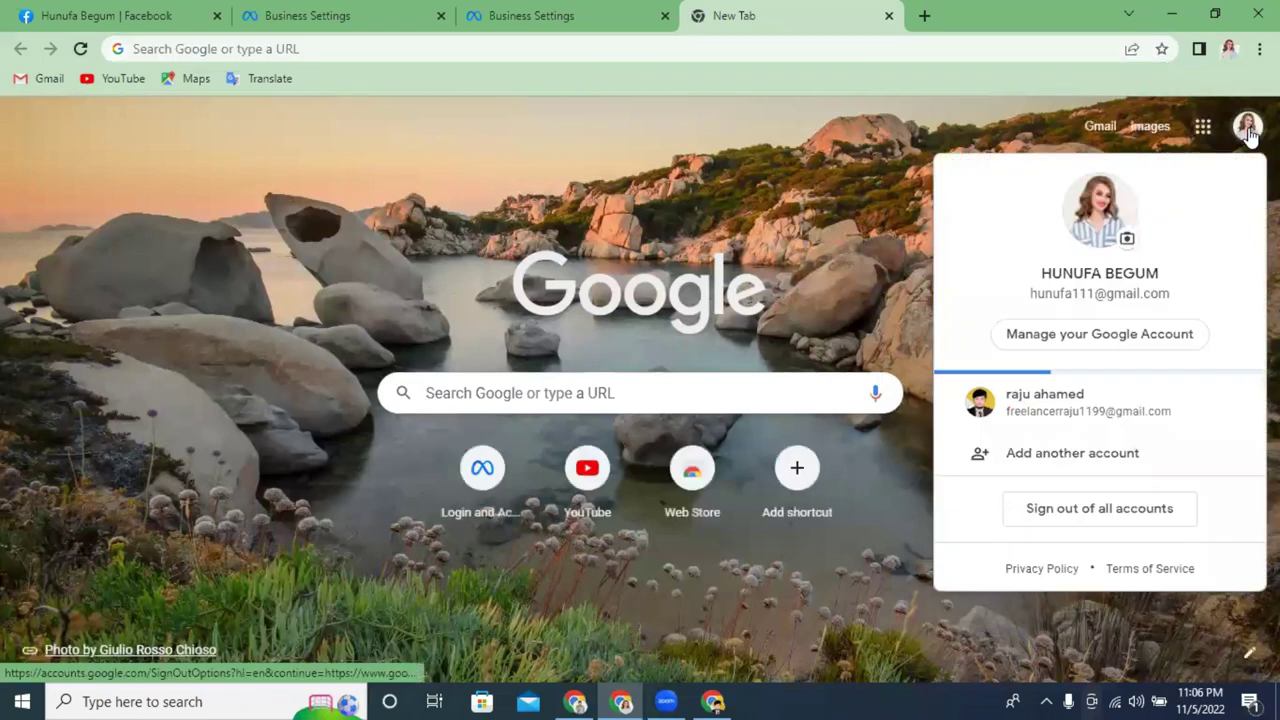
pyautogui.click(1057, 420)
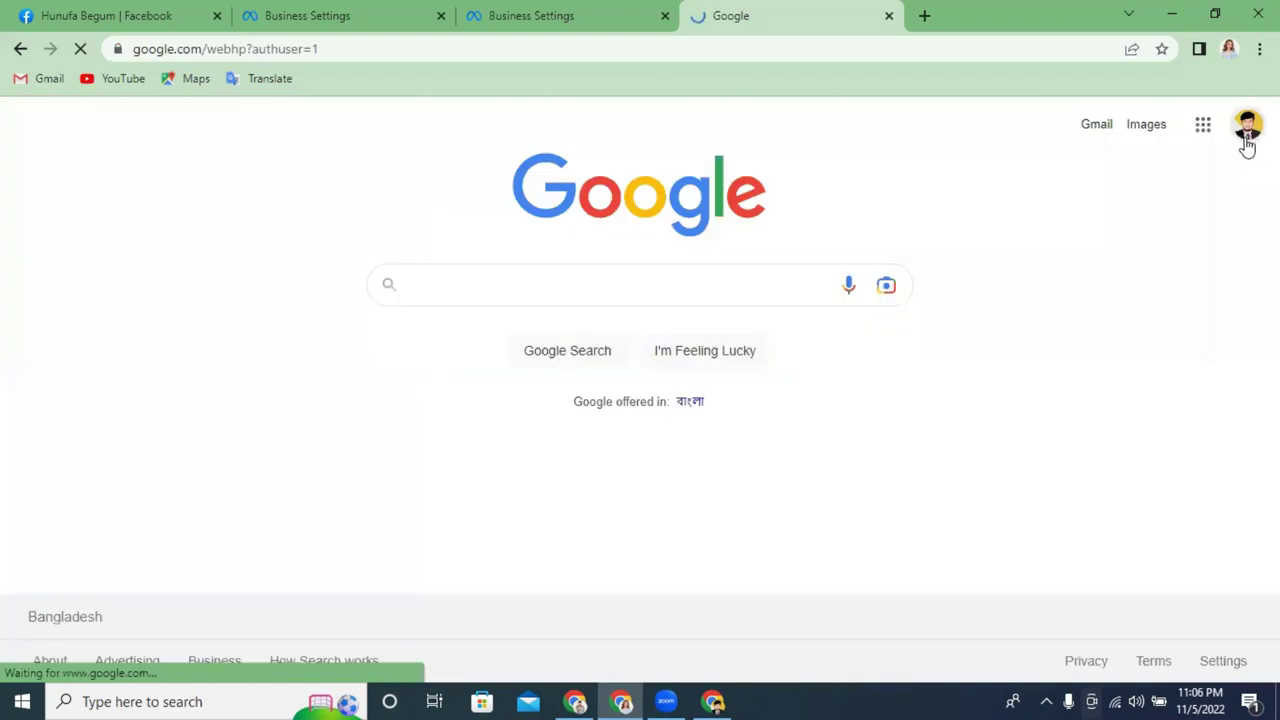
pyautogui.click(1246, 138)
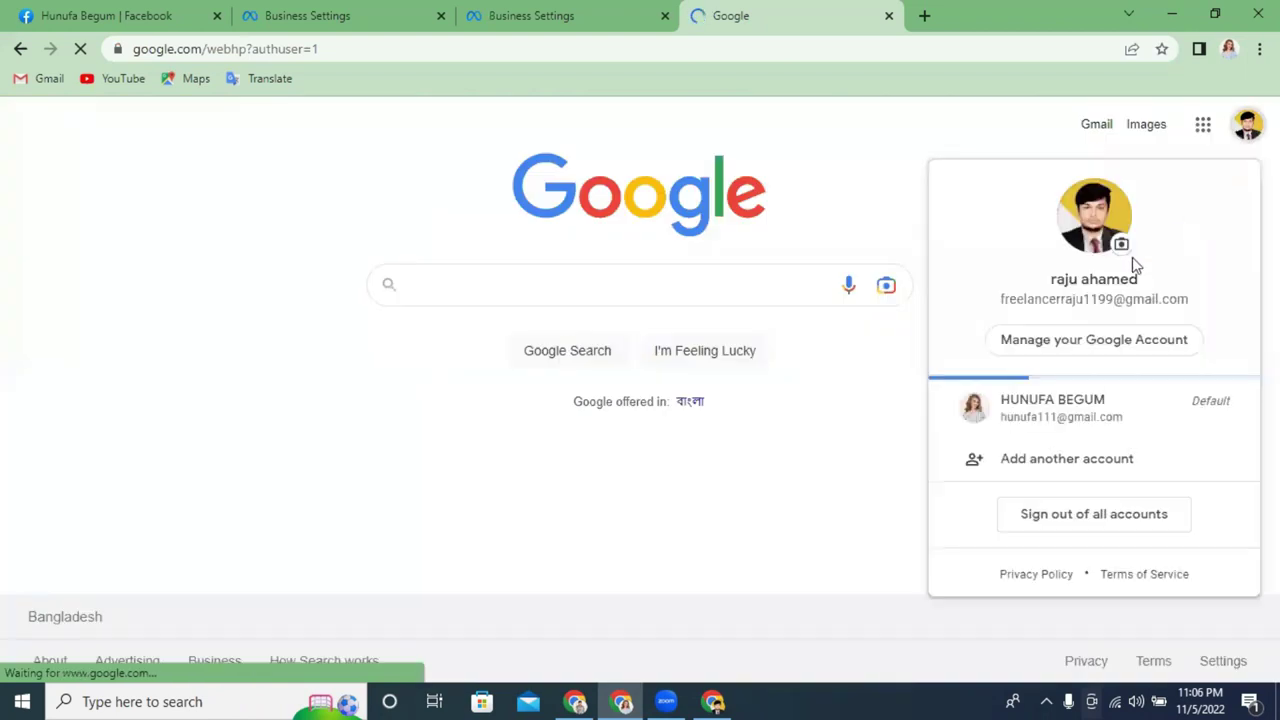
# Select and copy the second account's e-mail address from the account popup
pyautogui.tripleClick(1087, 297)
pyautogui.rightClick(1090, 297)
pyautogui.click(1078, 296)
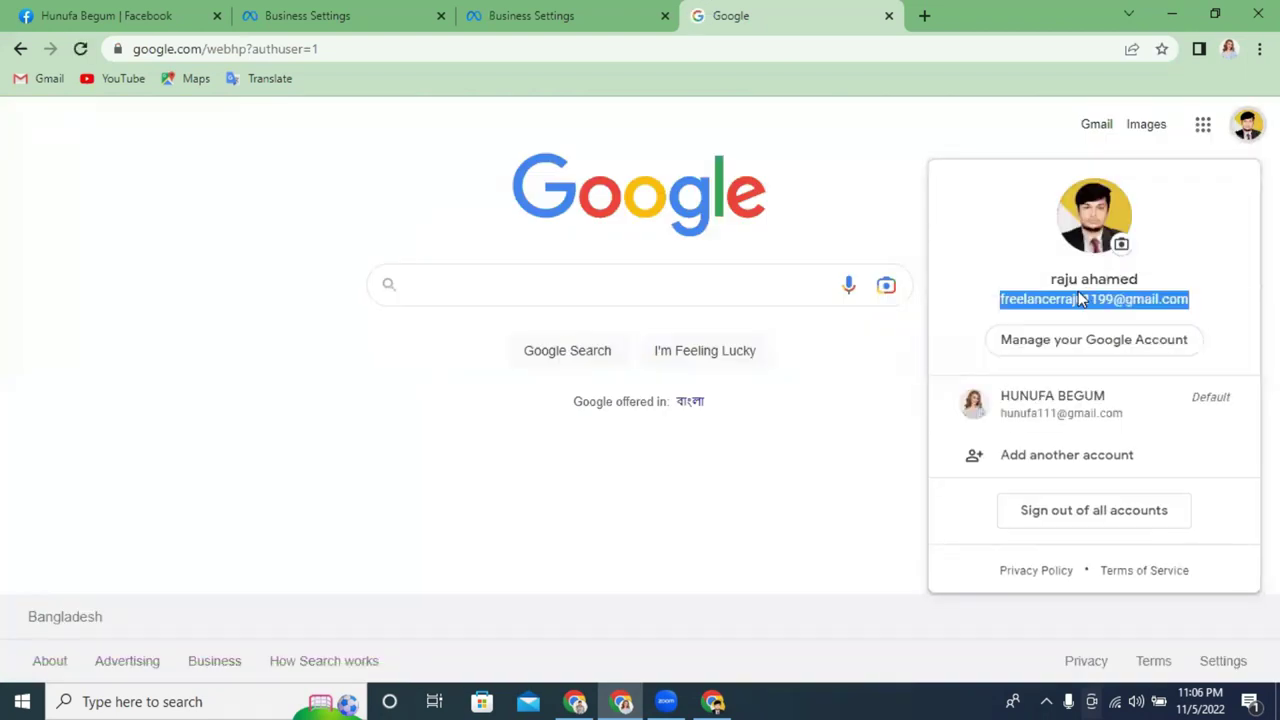
pyautogui.rightClick(1078, 296)
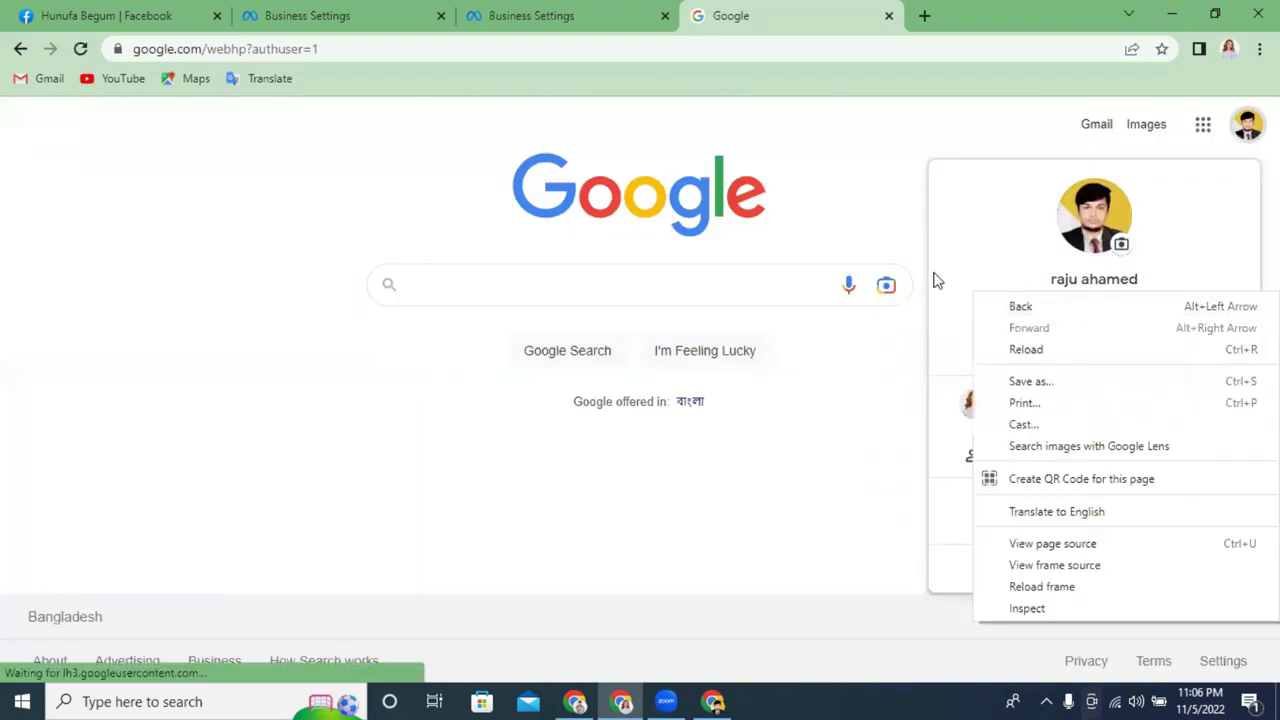
pyautogui.click(1083, 314)
pyautogui.tripleClick(1087, 314)
pyautogui.rightClick(1087, 314)
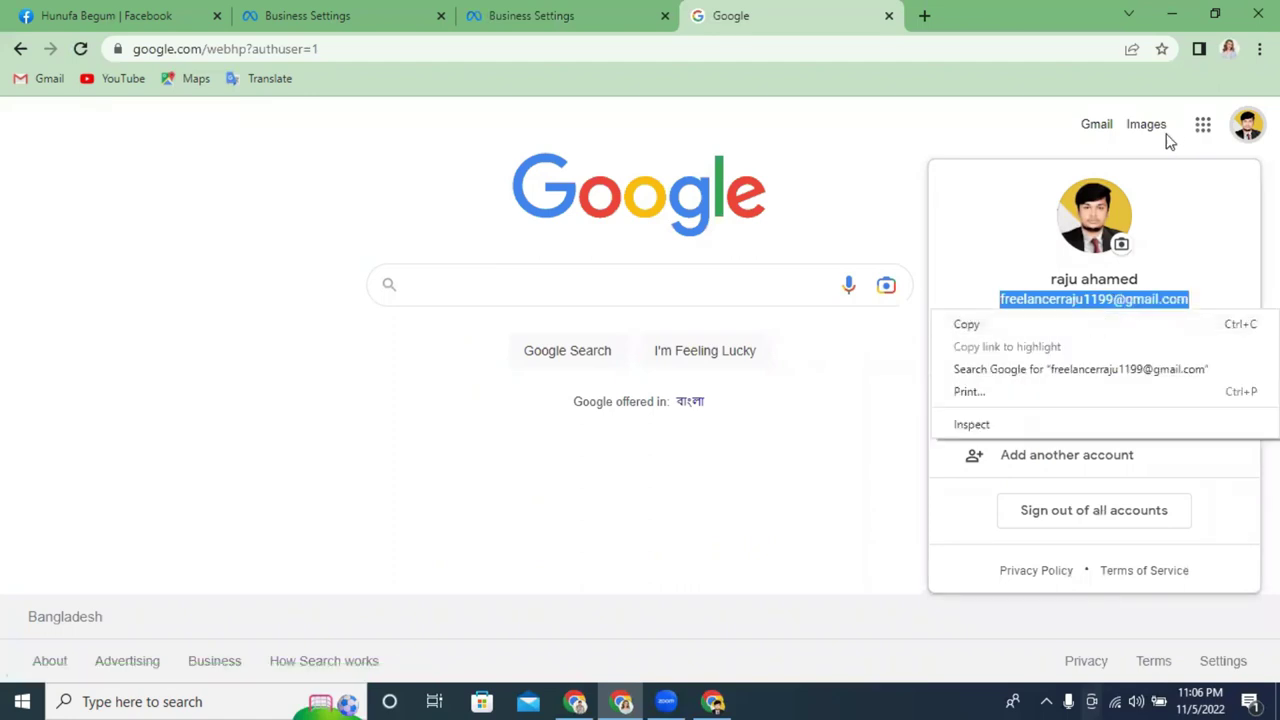
pyautogui.click(1094, 124)
pyautogui.click(1095, 136)
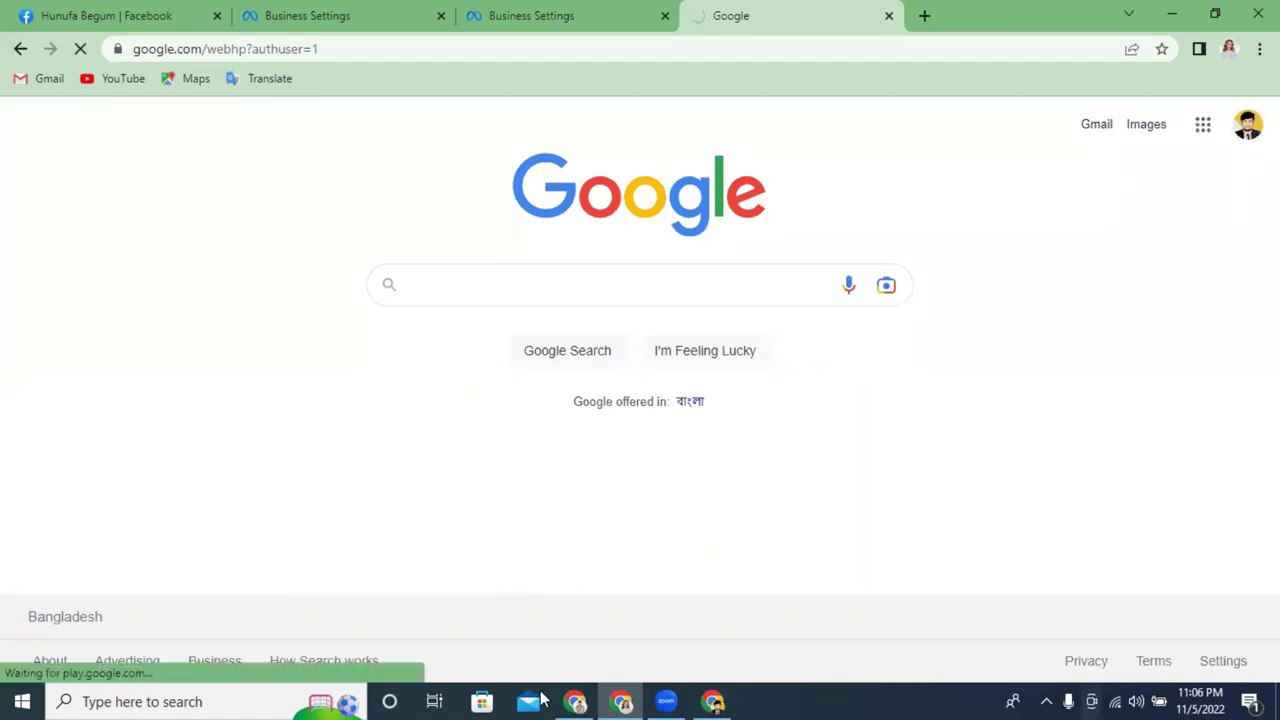
# Return to the Ads Manager window, close the Meta login and empty tabs, and show All tools
pyautogui.click(575, 700)
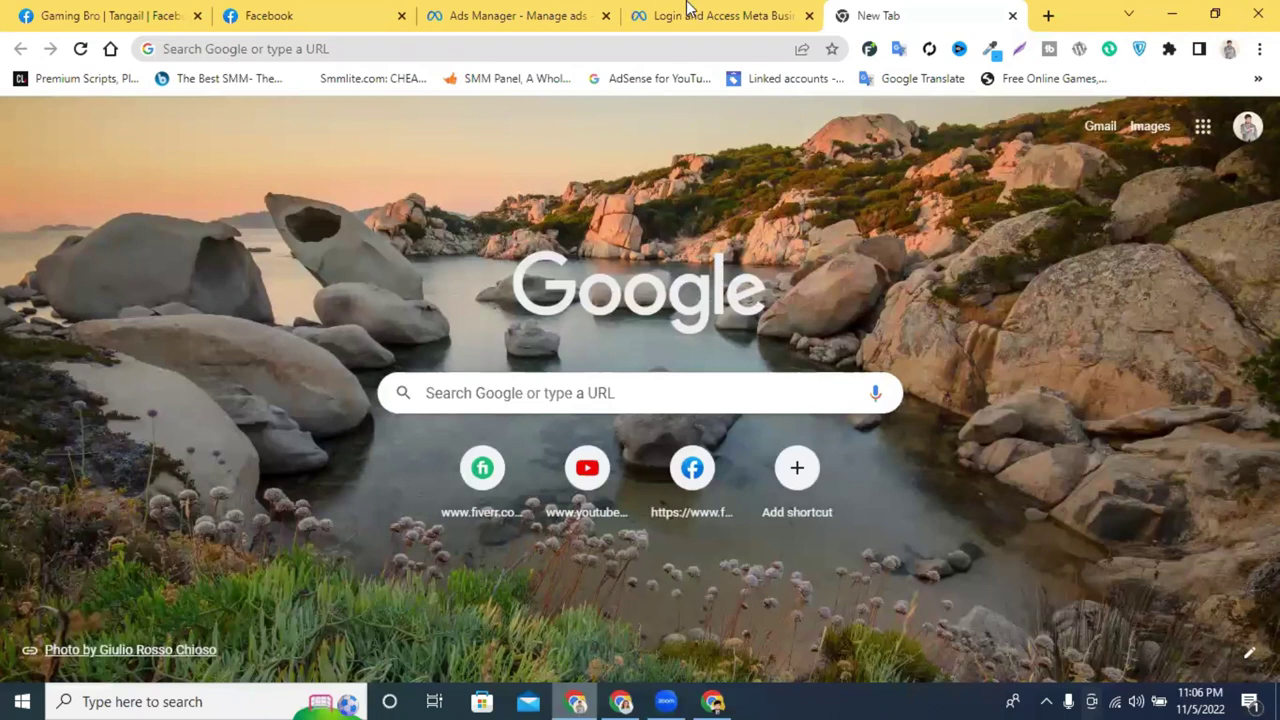
pyautogui.click(545, 12)
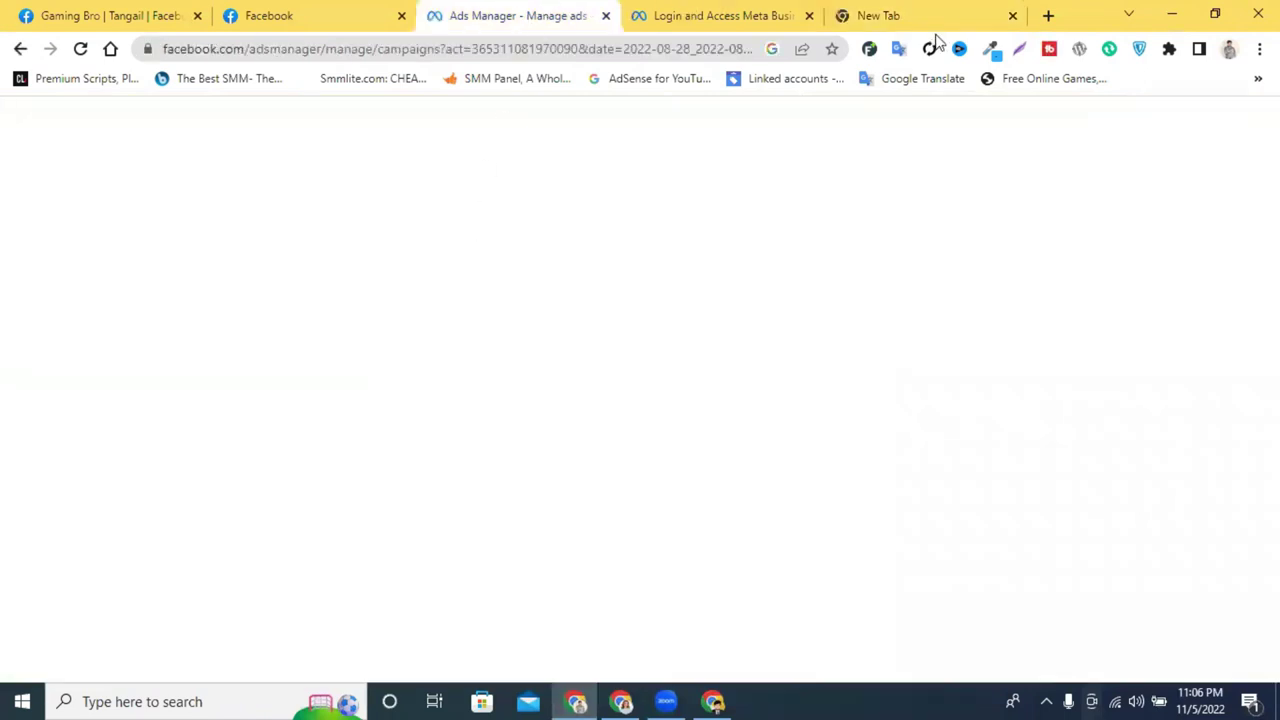
pyautogui.click(808, 16)
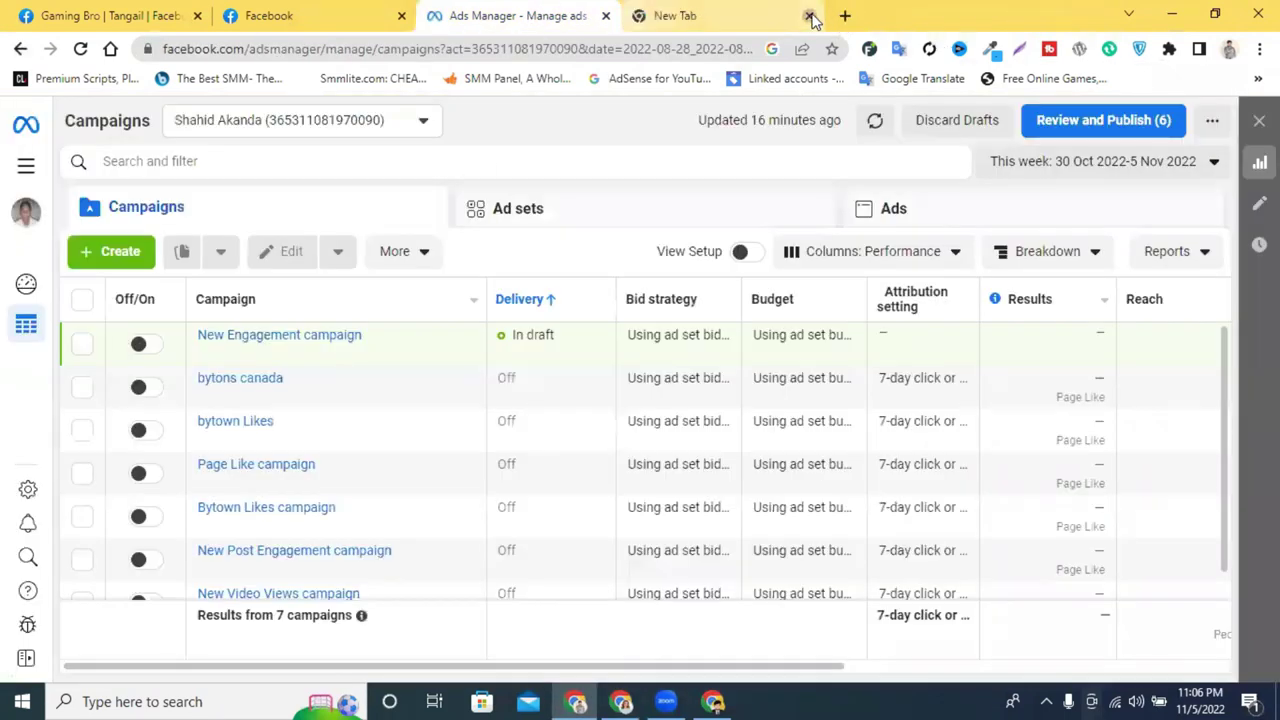
pyautogui.click(808, 16)
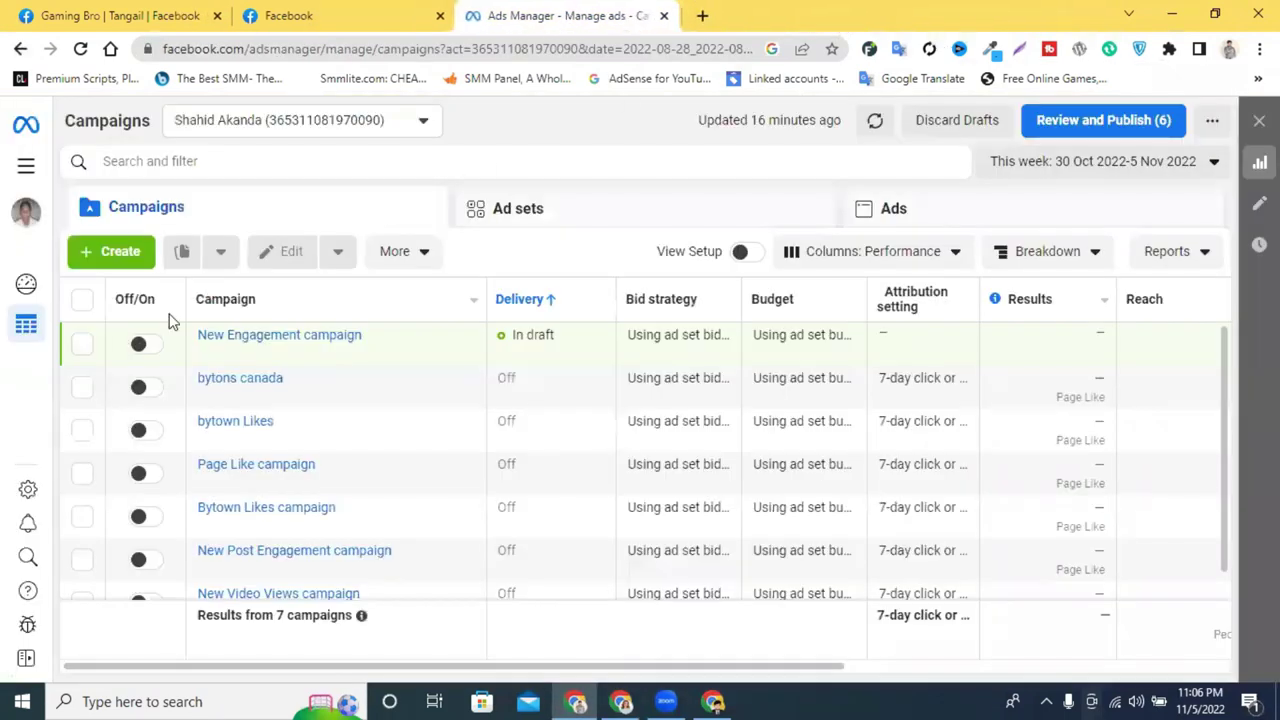
pyautogui.click(26, 172)
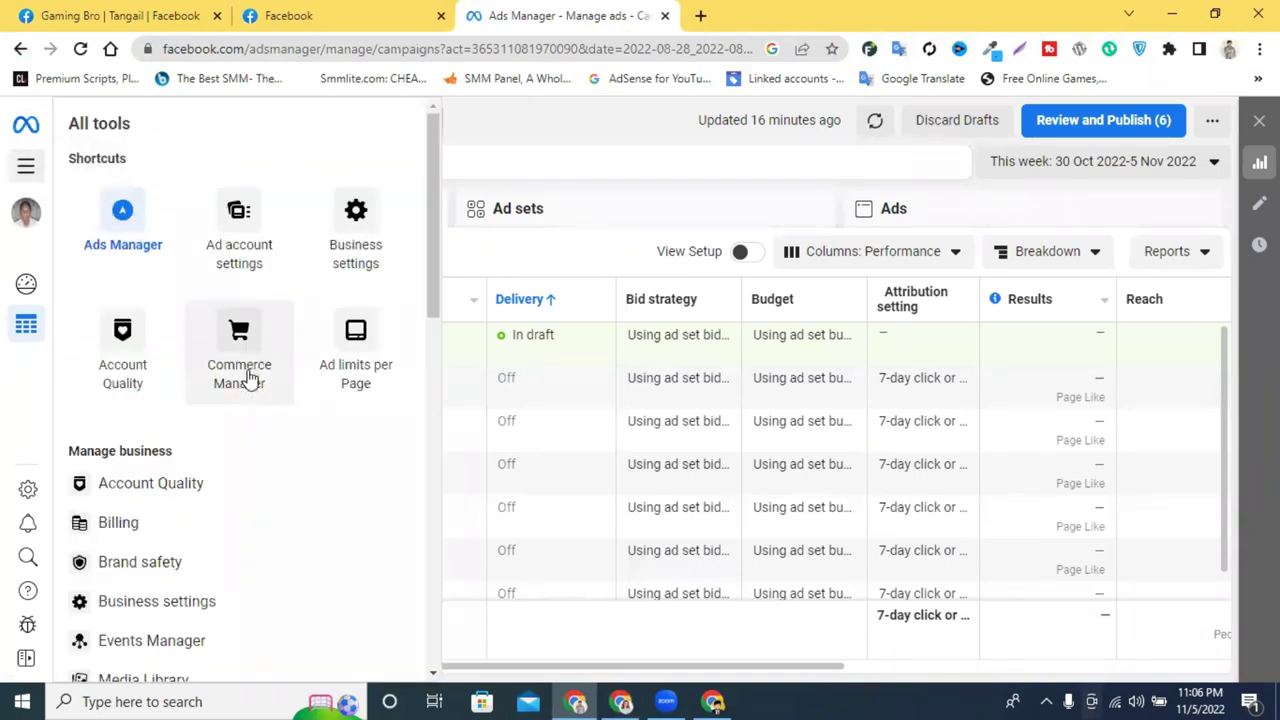
# Go to Business settings and choose the second business, the one with two Pages
pyautogui.click(362, 242)
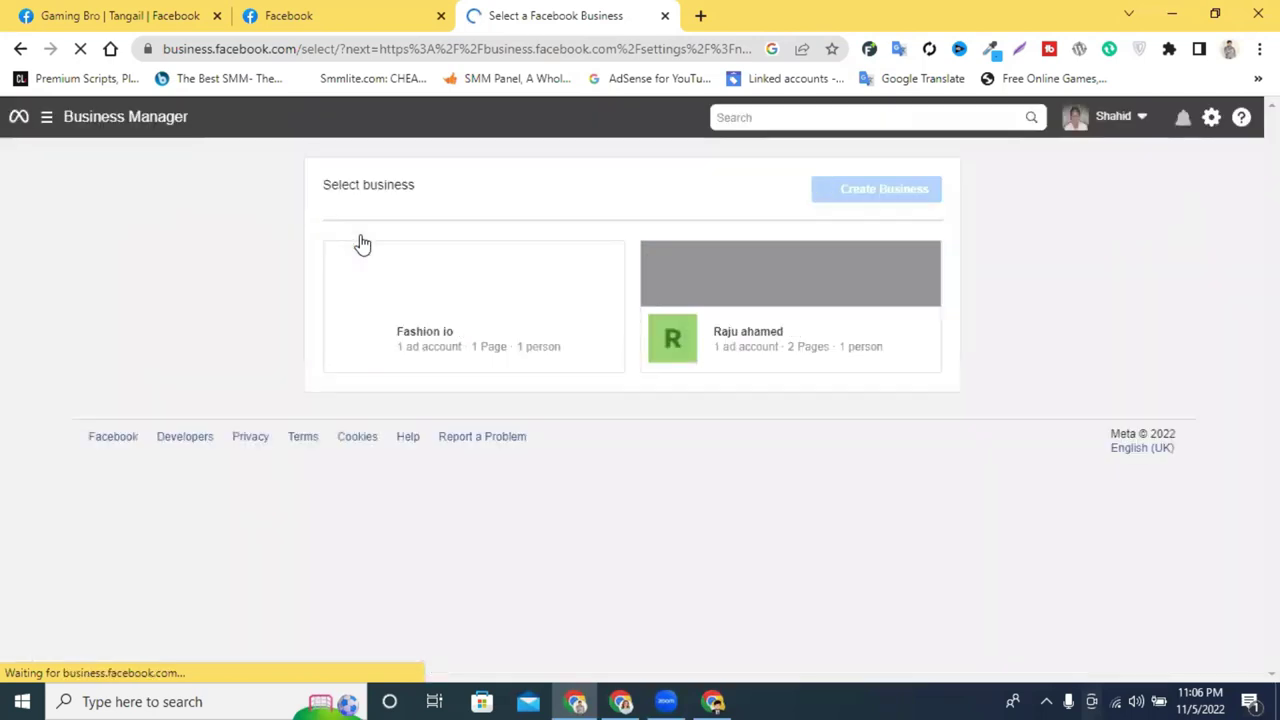
pyautogui.click(22, 49)
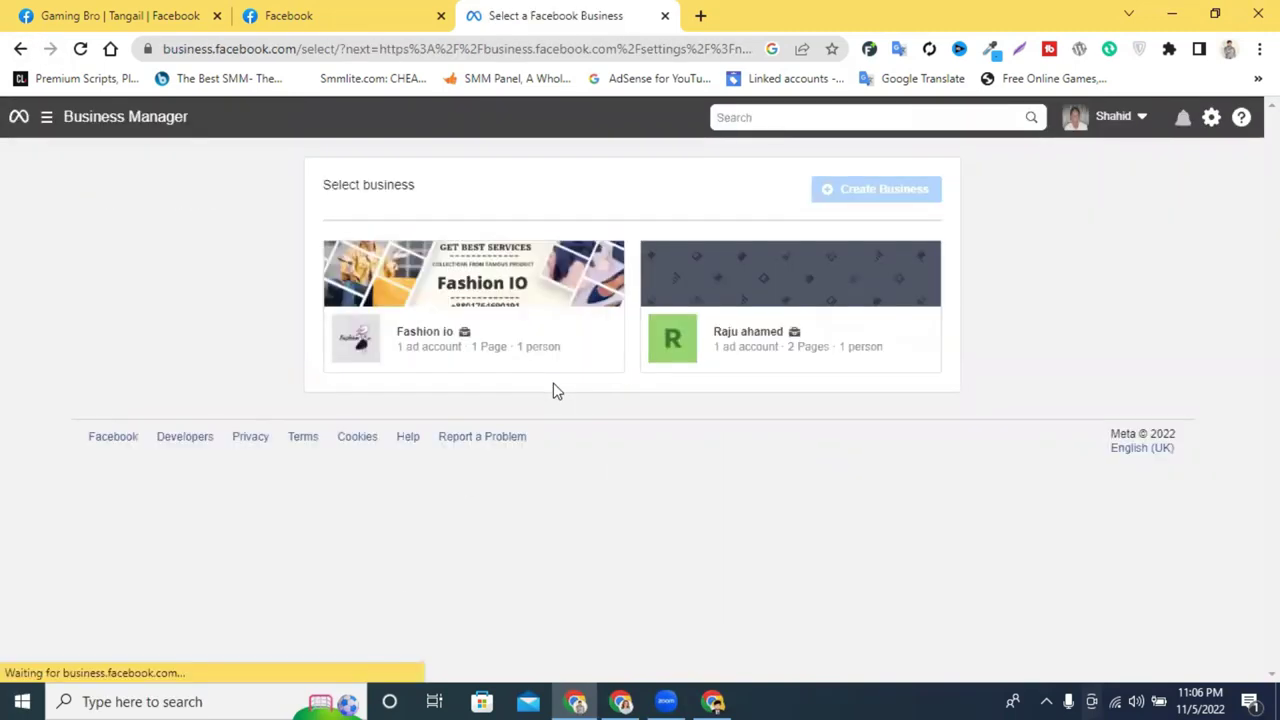
pyautogui.click(771, 347)
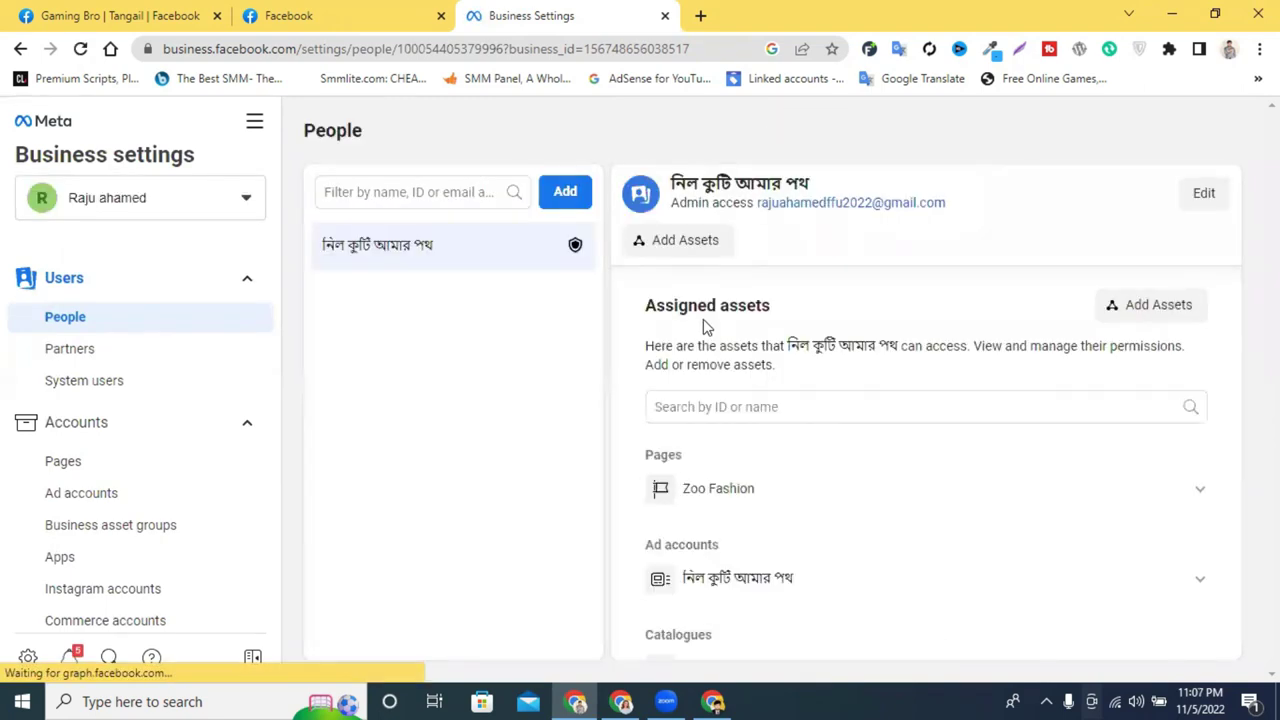
# Add a person by pasting the copied e-mail, enable Admin access, and send the invitation
pyautogui.click(575, 205)
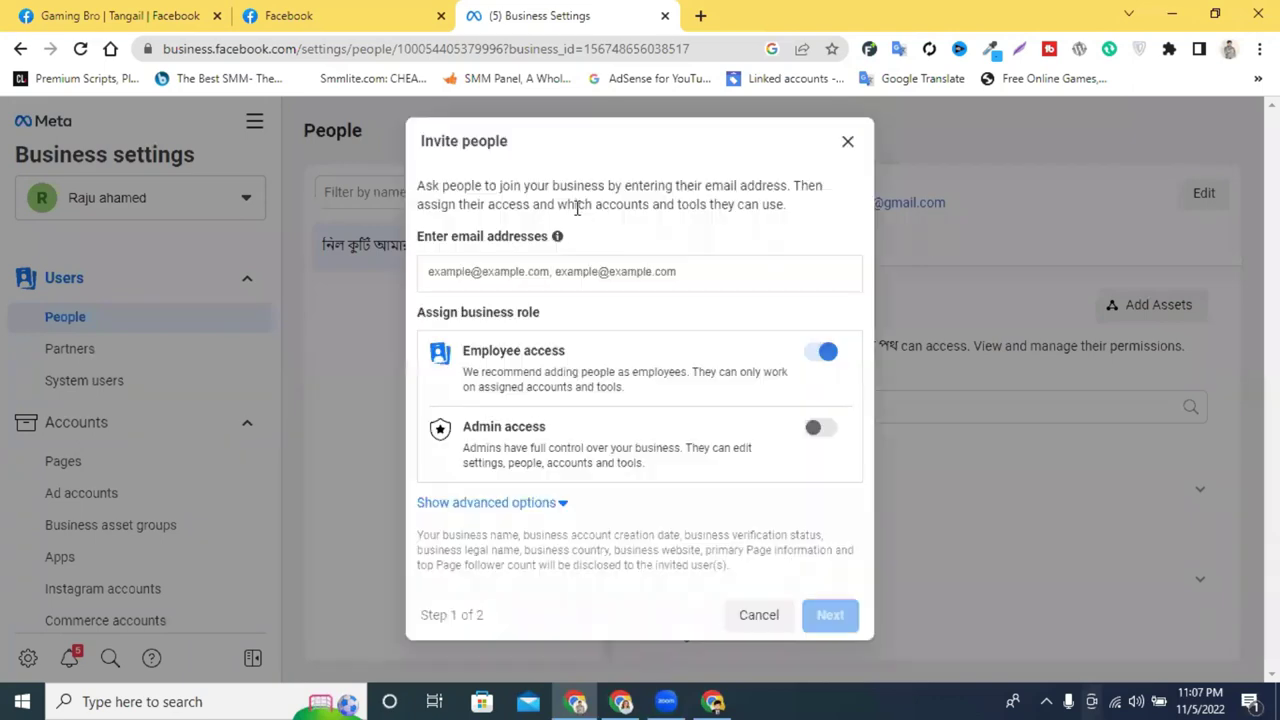
pyautogui.rightClick(547, 273)
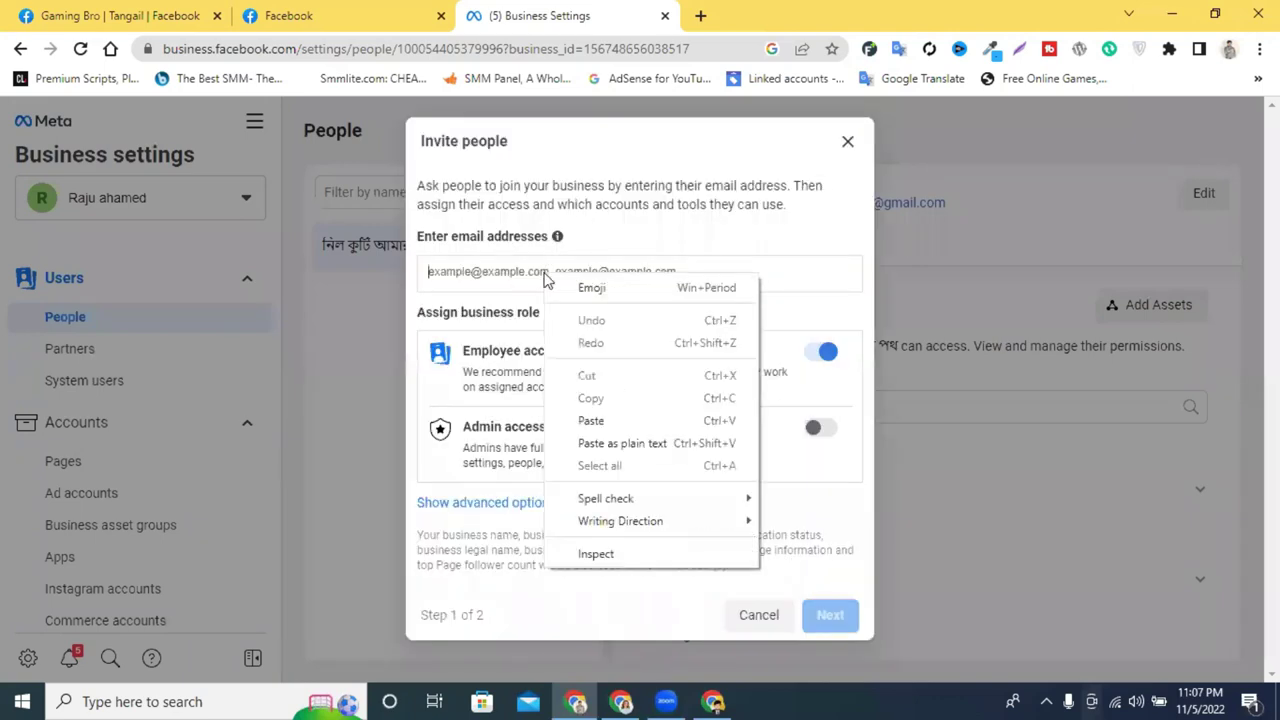
pyautogui.click(602, 420)
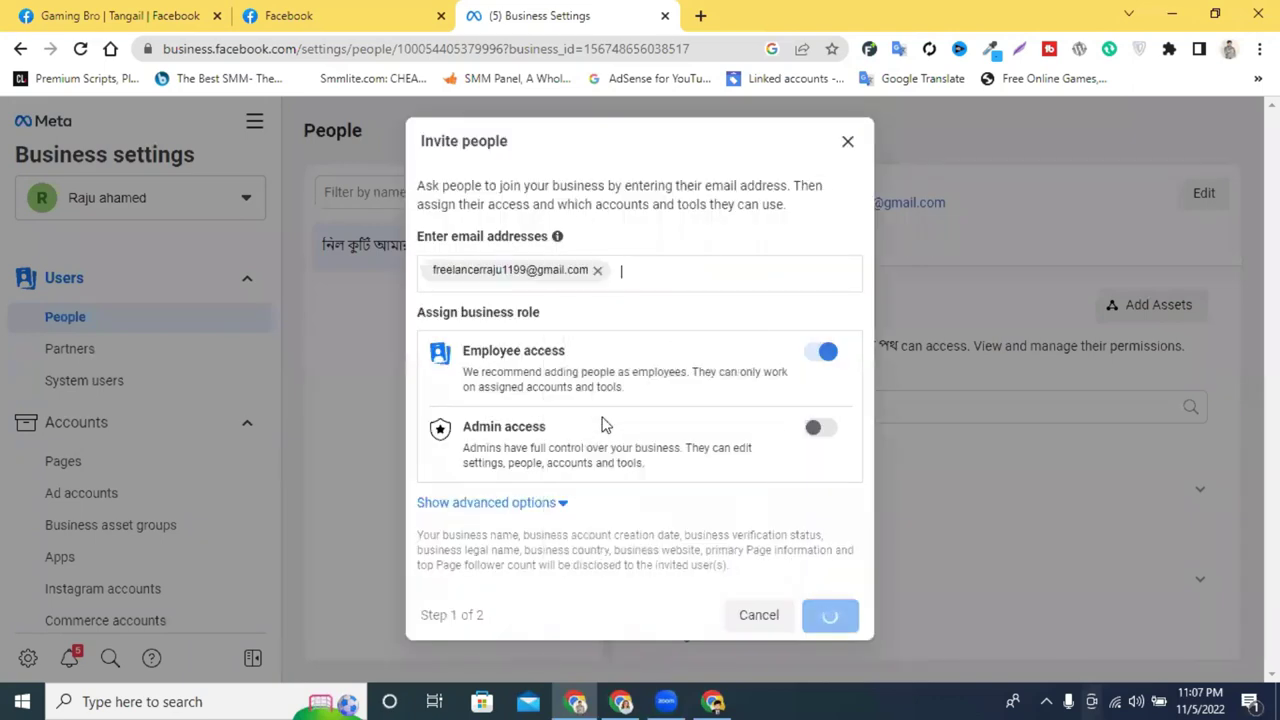
pyautogui.click(821, 427)
pyautogui.scroll(-1, 668, 481)
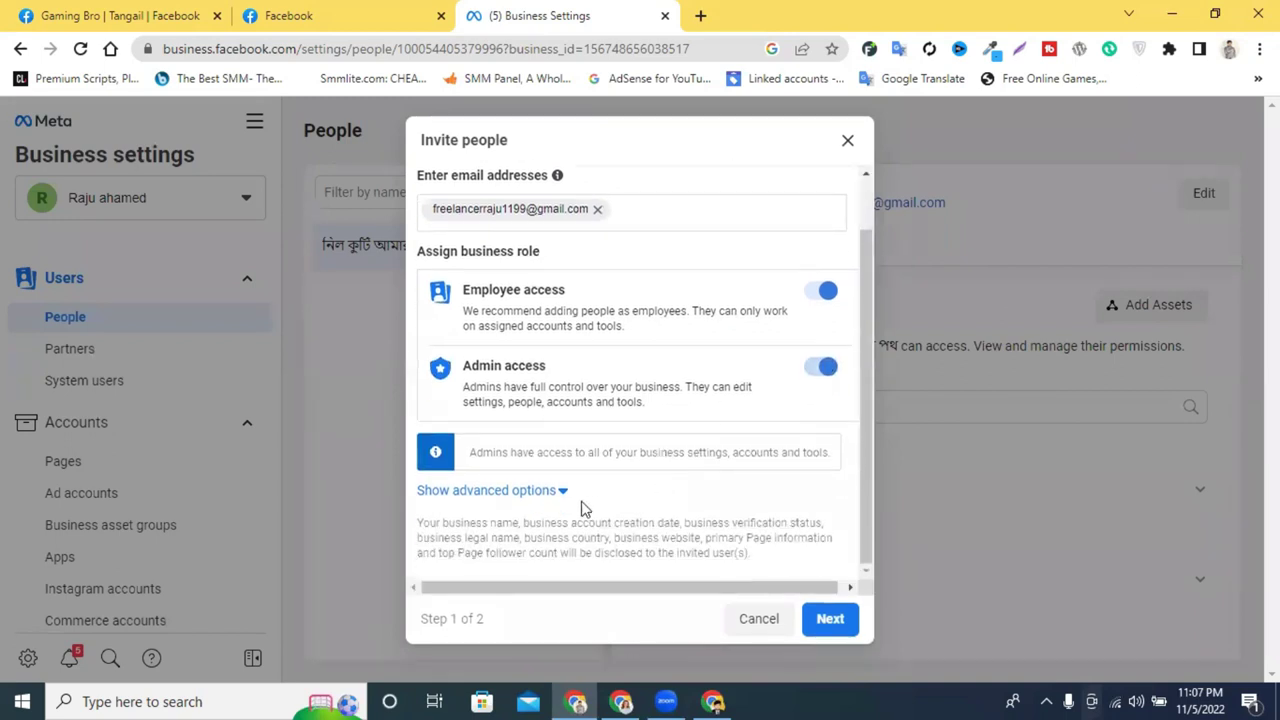
pyautogui.click(828, 612)
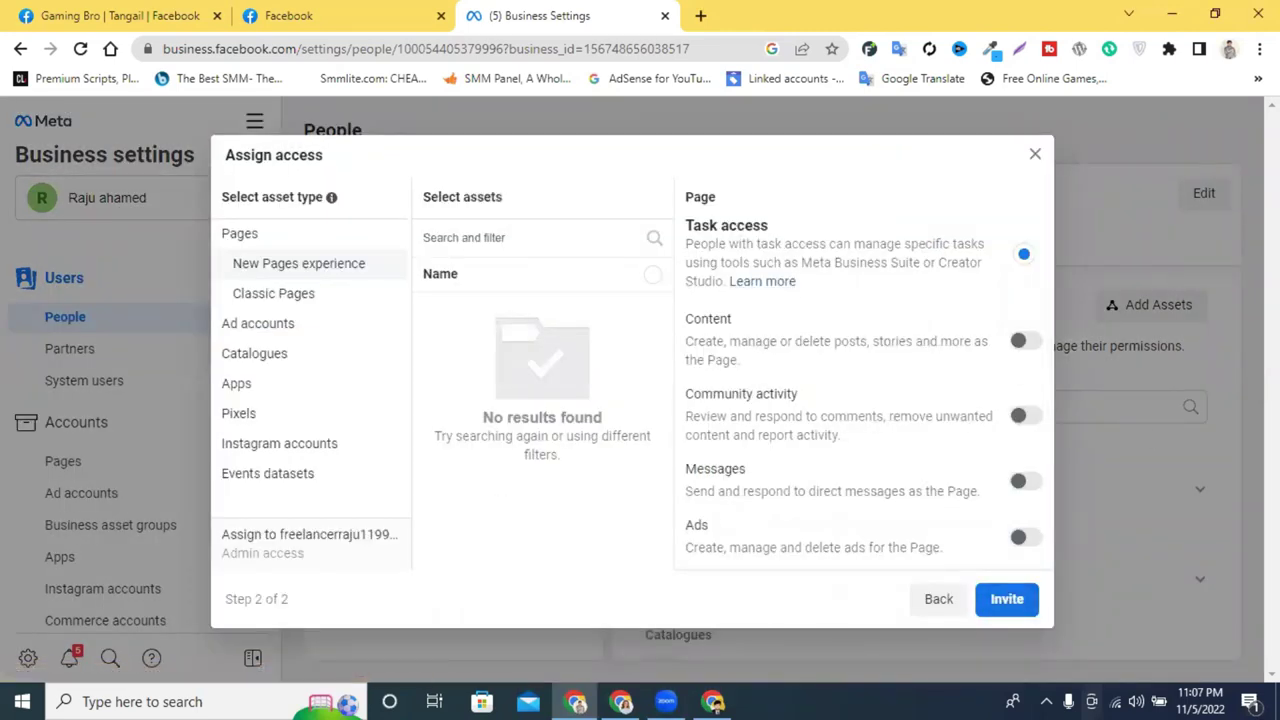
pyautogui.click(1012, 600)
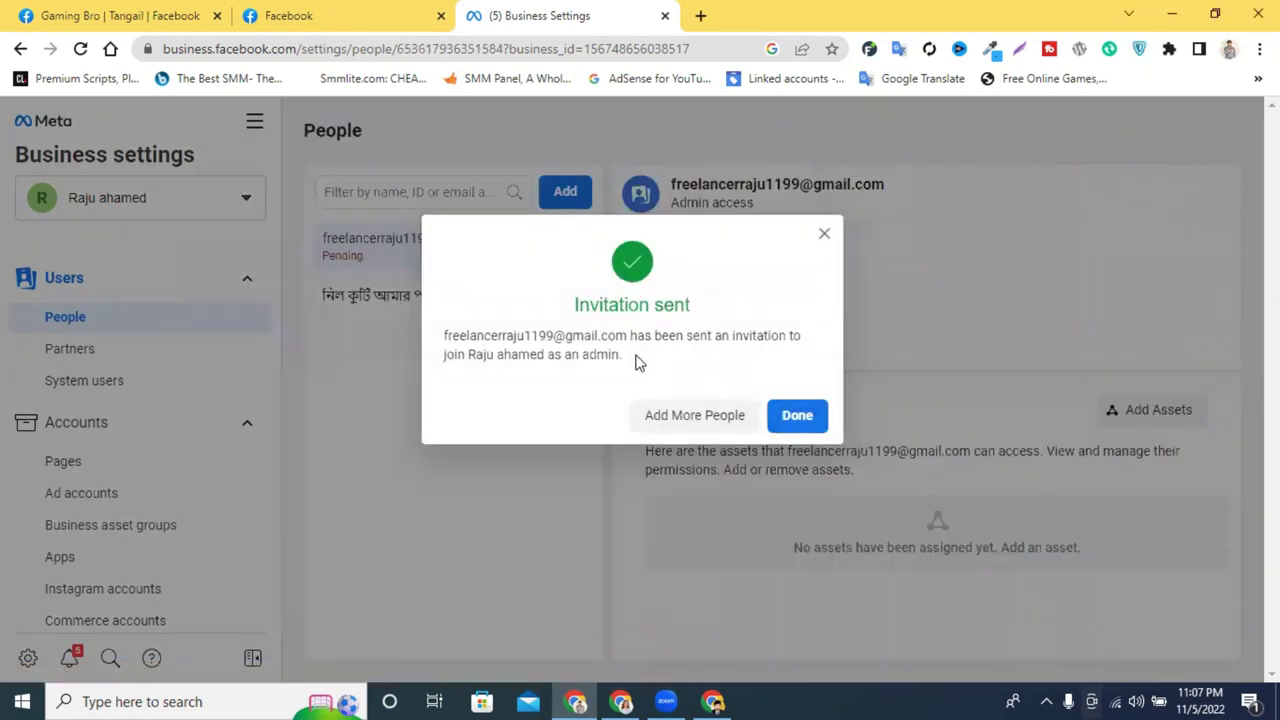
pyautogui.click(789, 428)
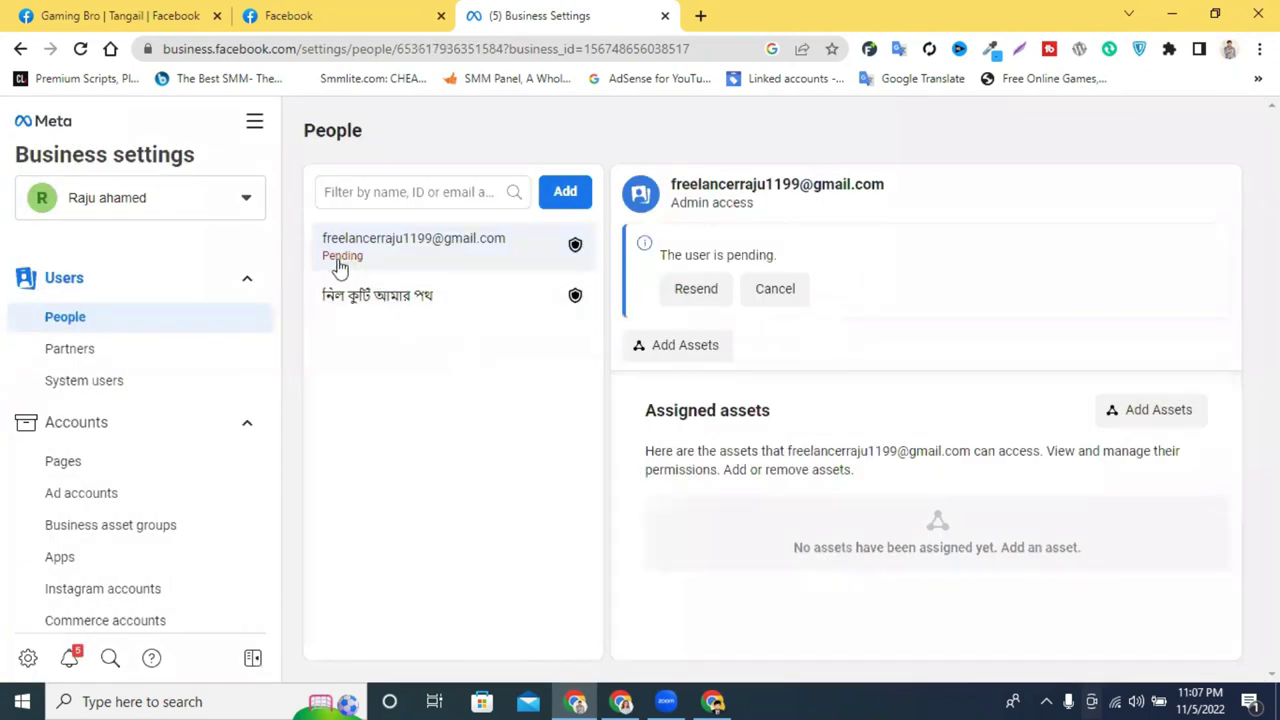
# Open Gmail in the other window, close the Yahoo results tab, and check the newest Google Account email
pyautogui.click(713, 701)
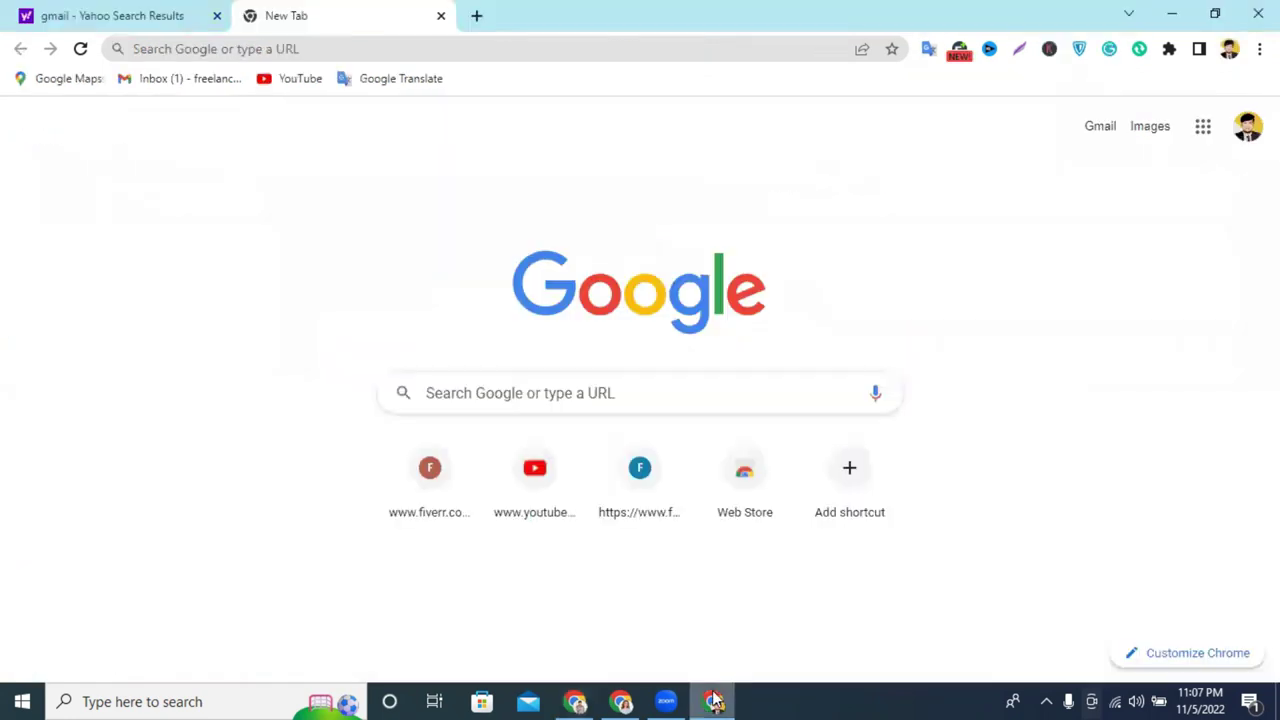
pyautogui.click(1101, 132)
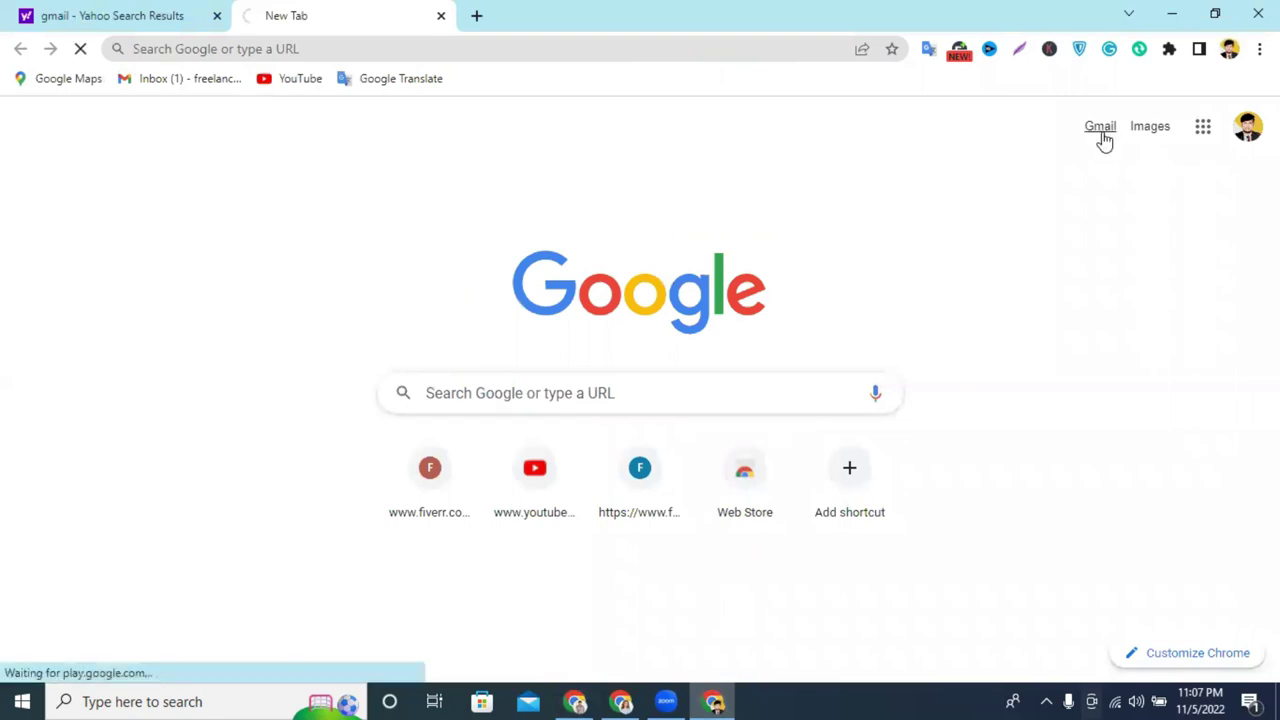
pyautogui.click(217, 16)
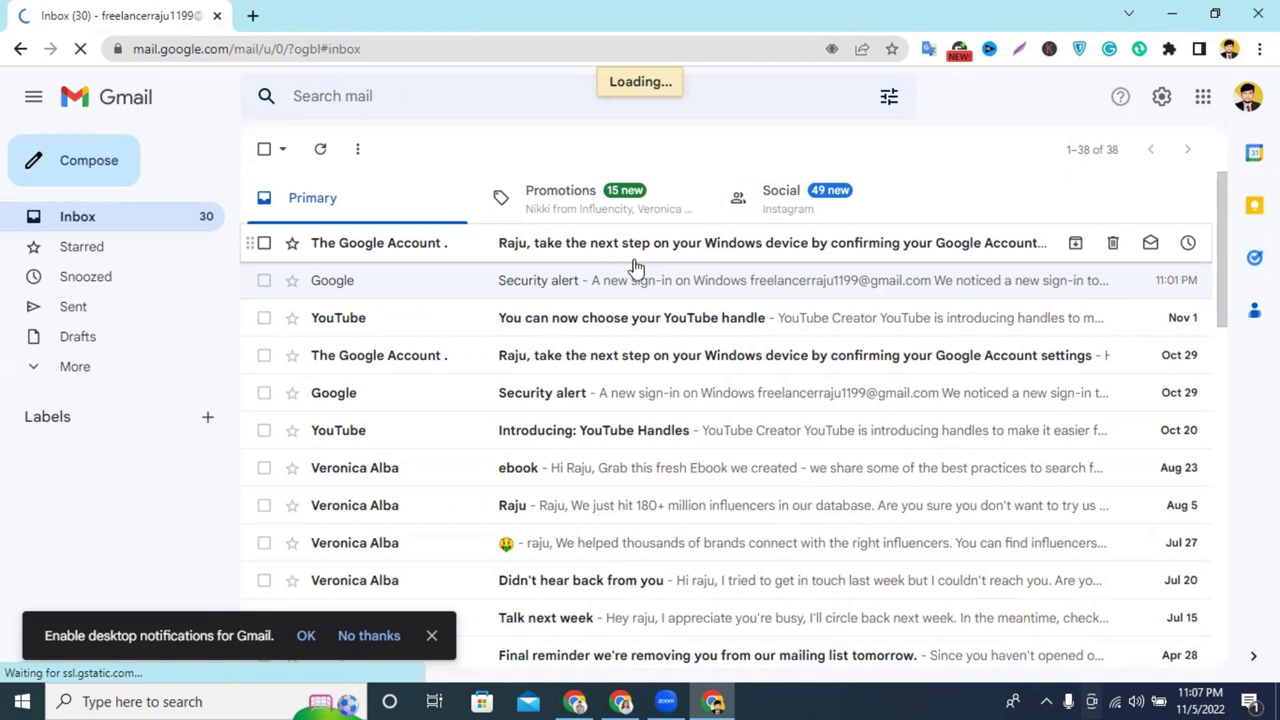
pyautogui.click(690, 260)
pyautogui.scroll(-3, 700, 271)
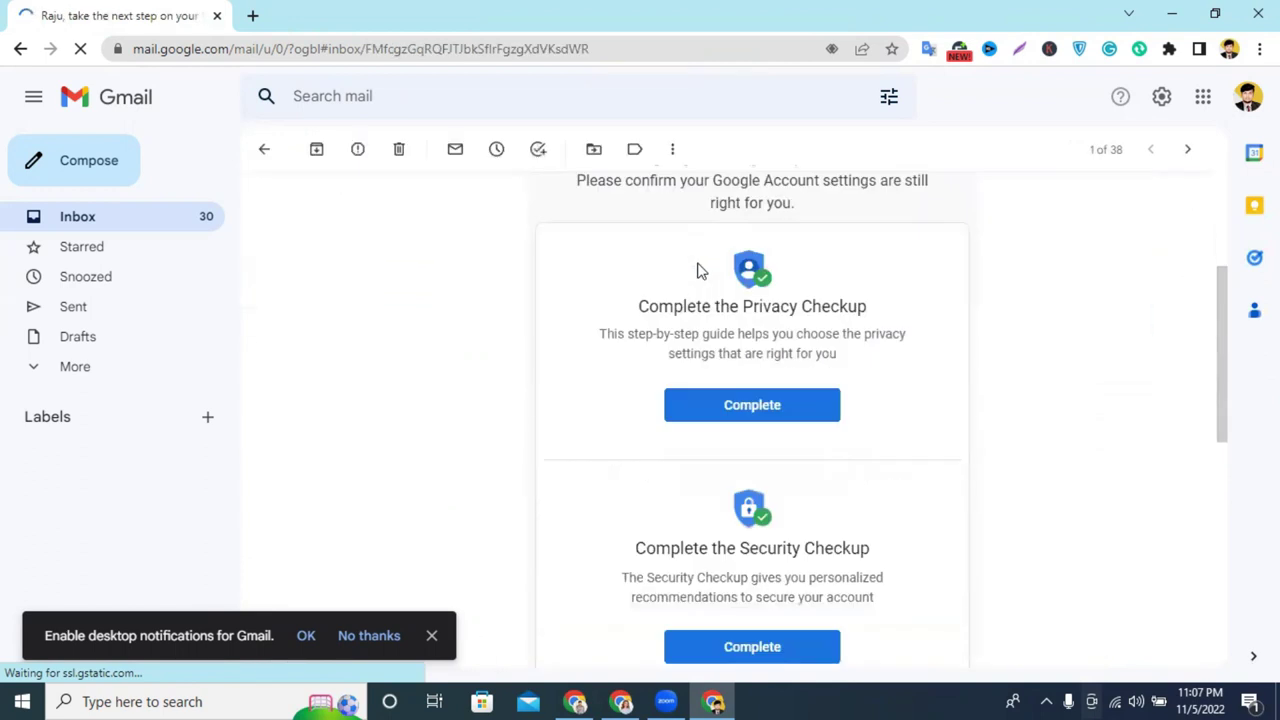
pyautogui.scroll(3, 780, 414)
pyautogui.click(263, 152)
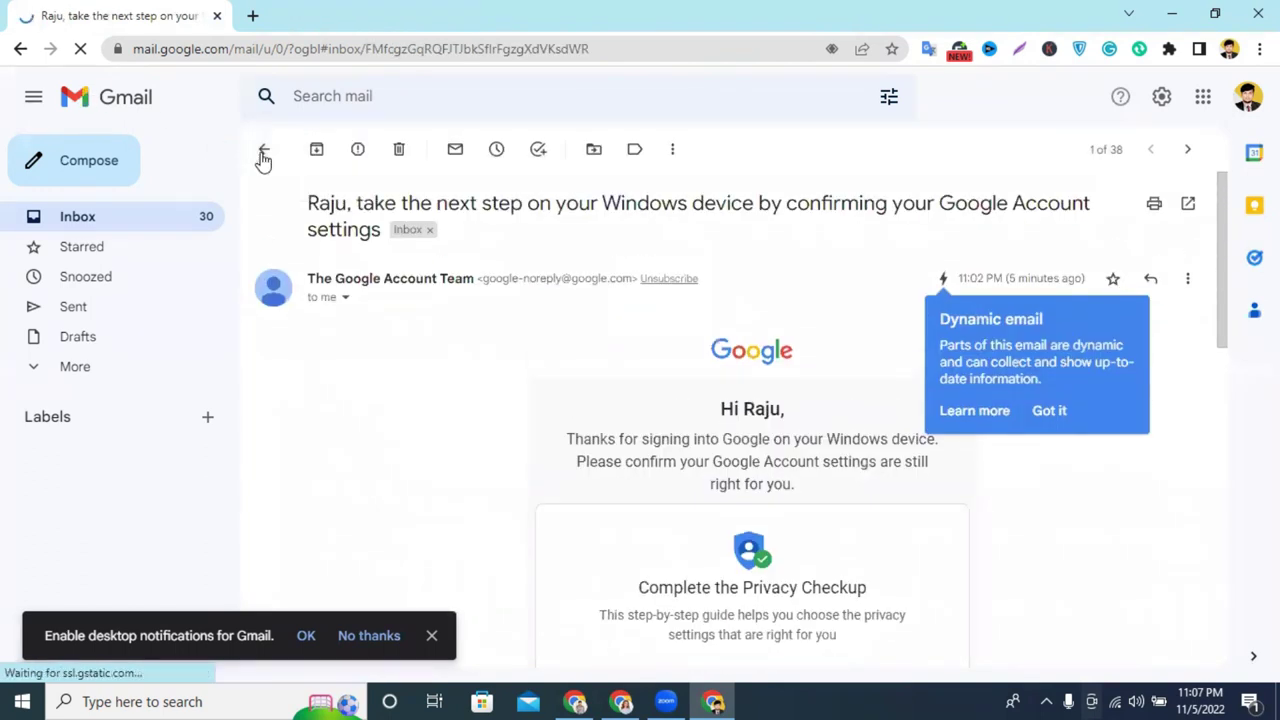
# Cycle through Social, Promotions and Primary, refreshing until the Facebook invitation appears in Social
pyautogui.click(847, 213)
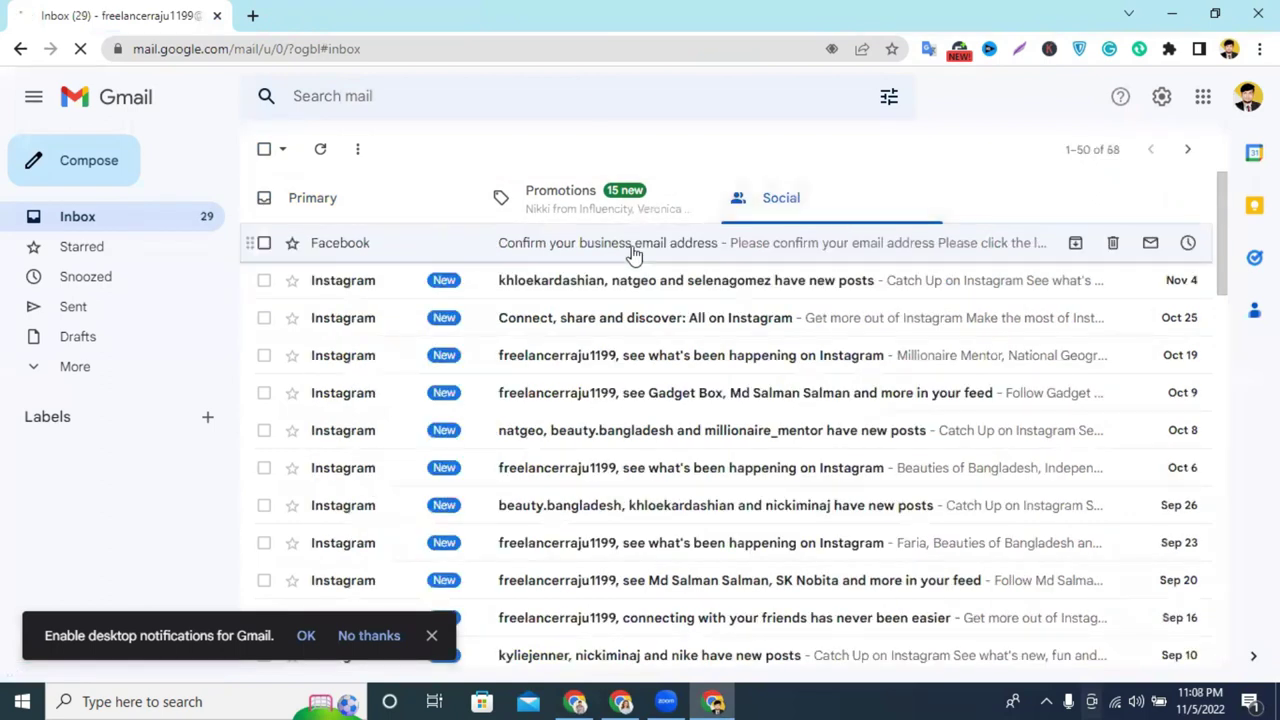
pyautogui.click(613, 218)
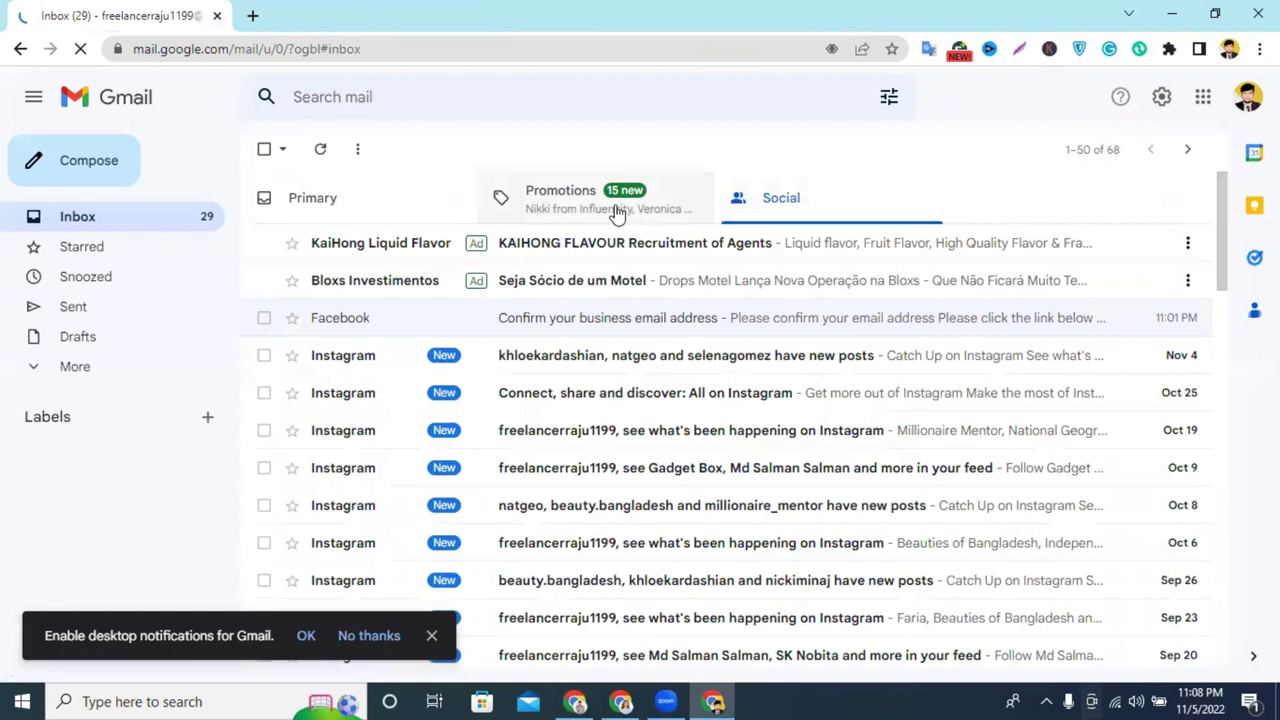
pyautogui.click(790, 222)
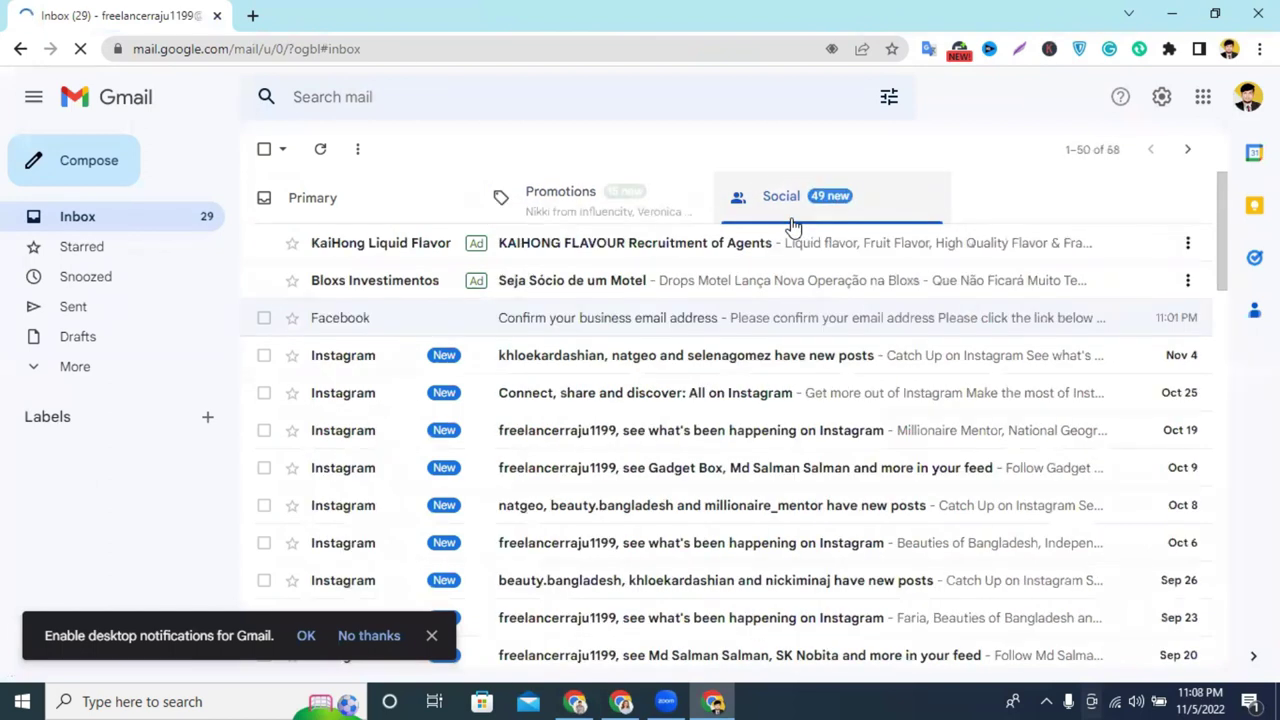
pyautogui.click(340, 203)
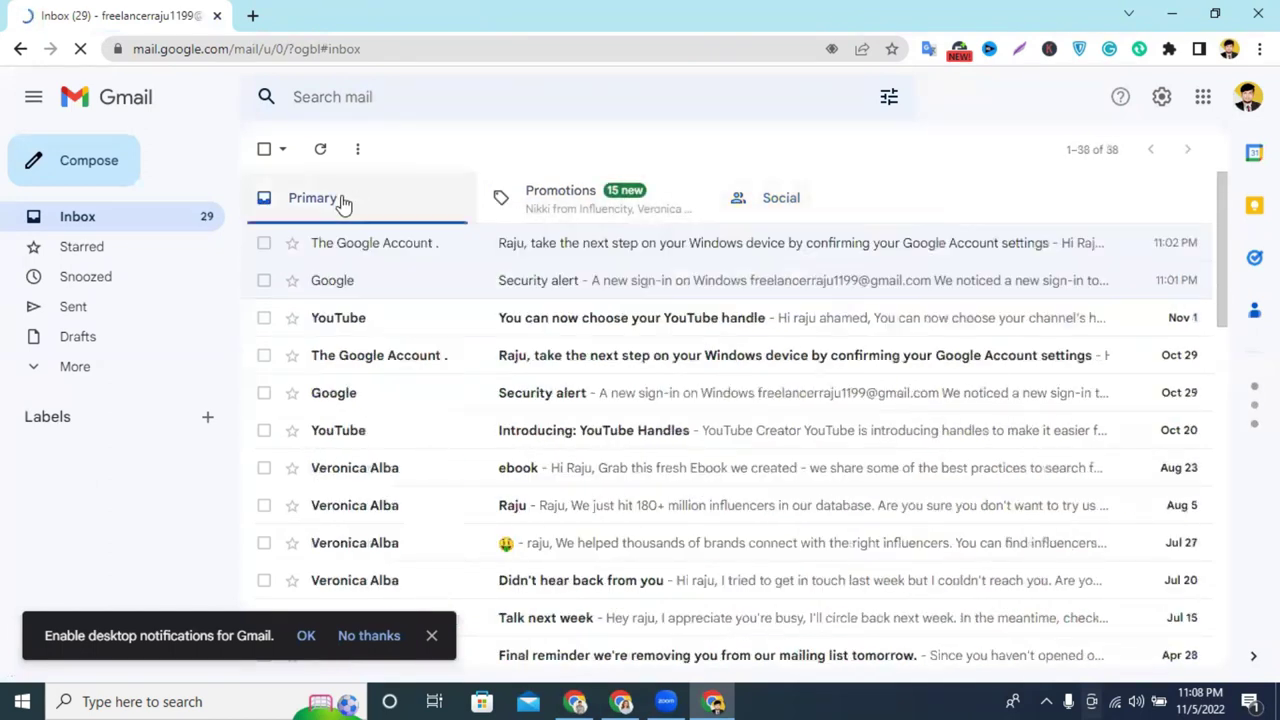
pyautogui.click(320, 149)
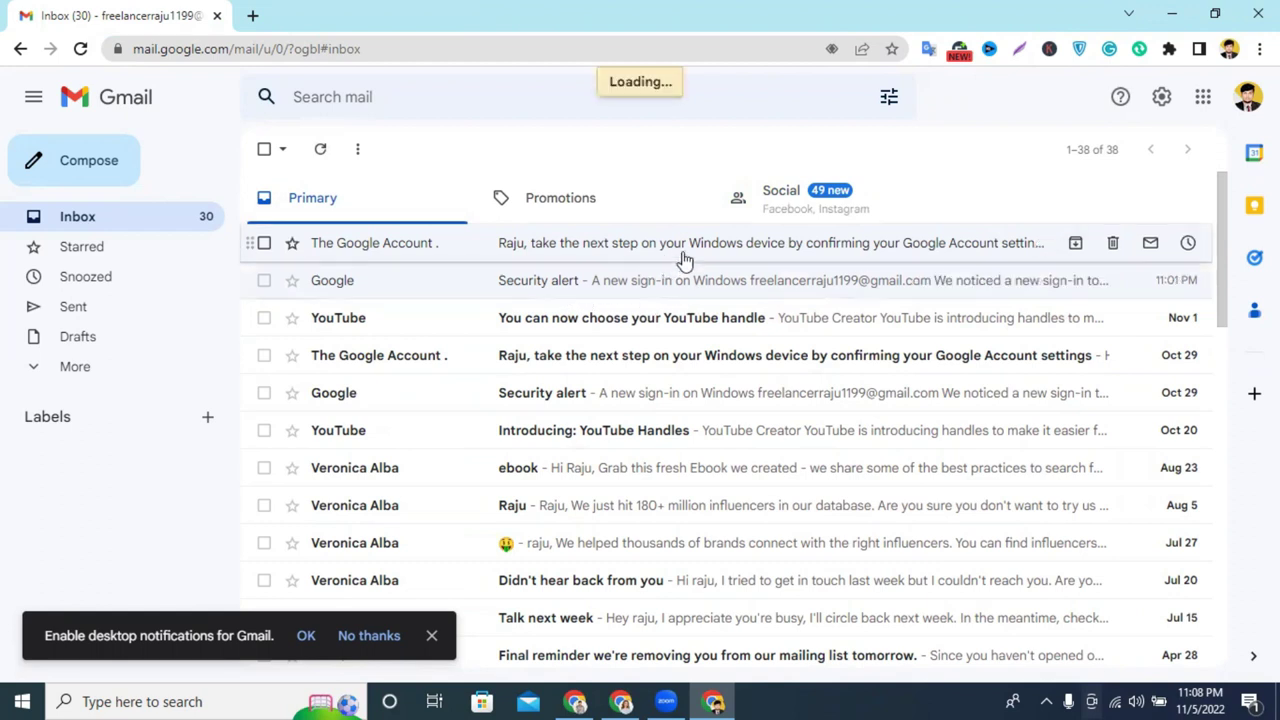
pyautogui.scroll(-2, 748, 300)
pyautogui.scroll(-7, 748, 300)
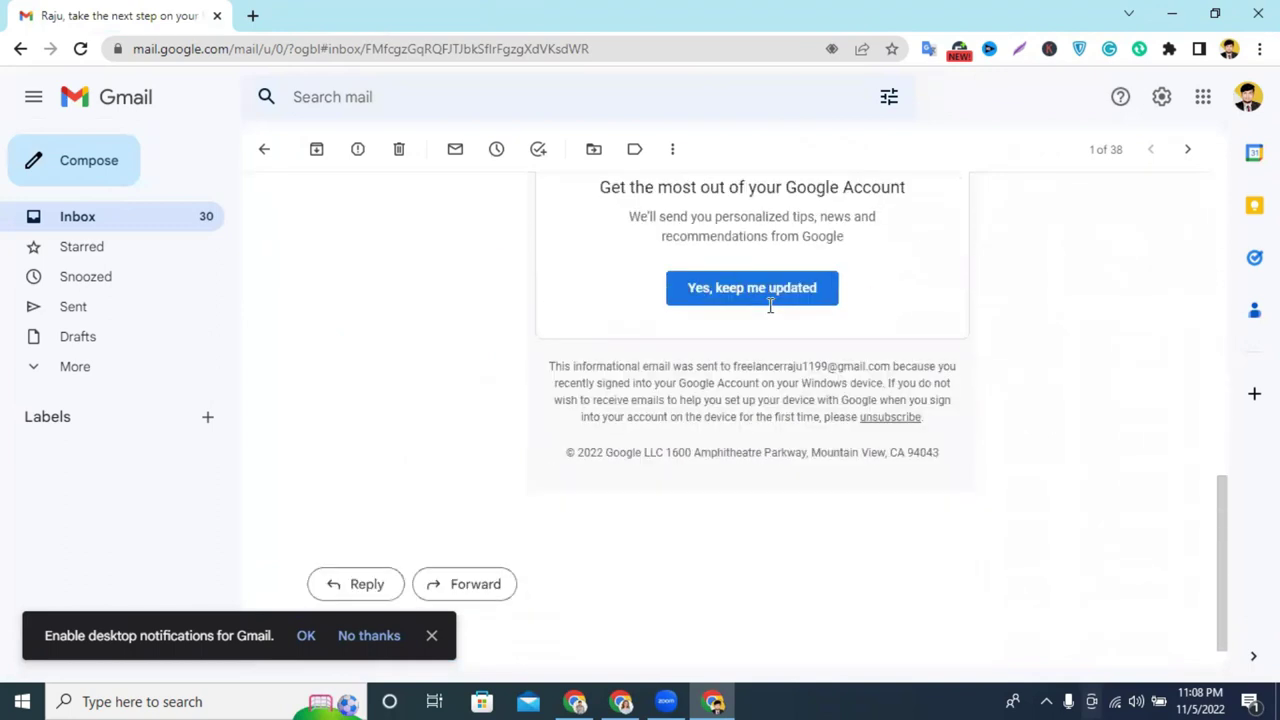
pyautogui.click(265, 150)
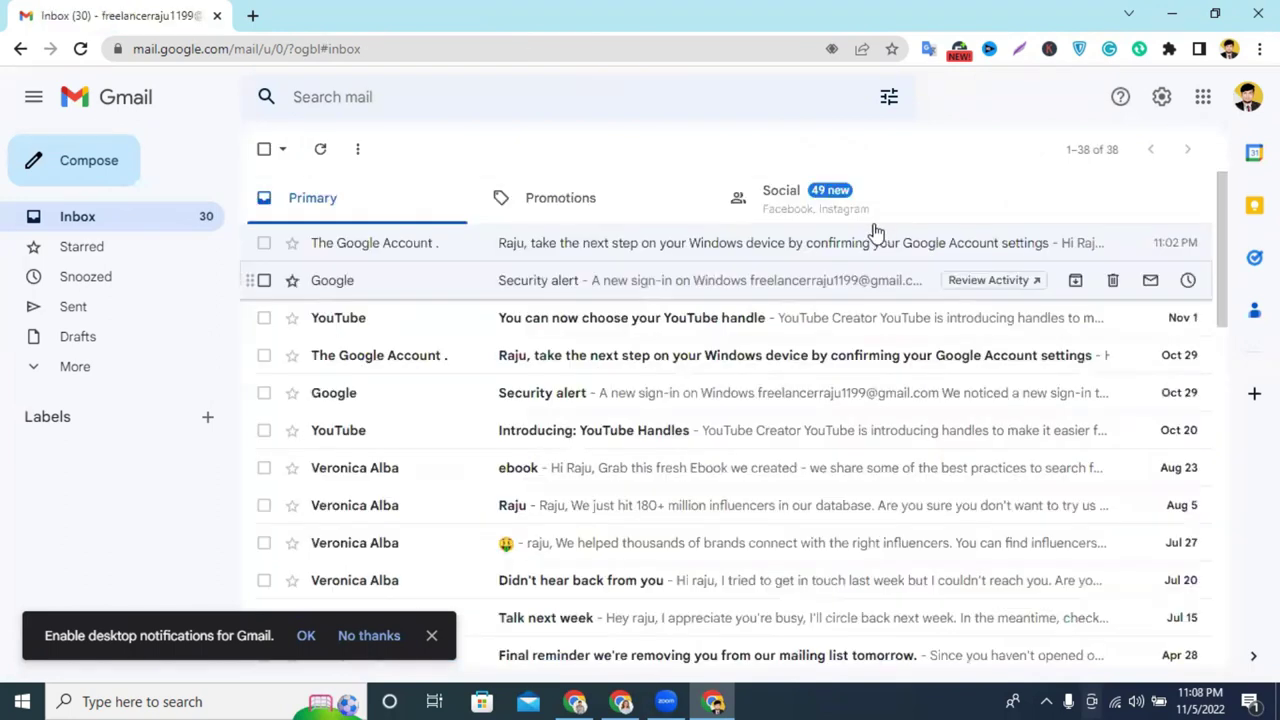
pyautogui.click(820, 208)
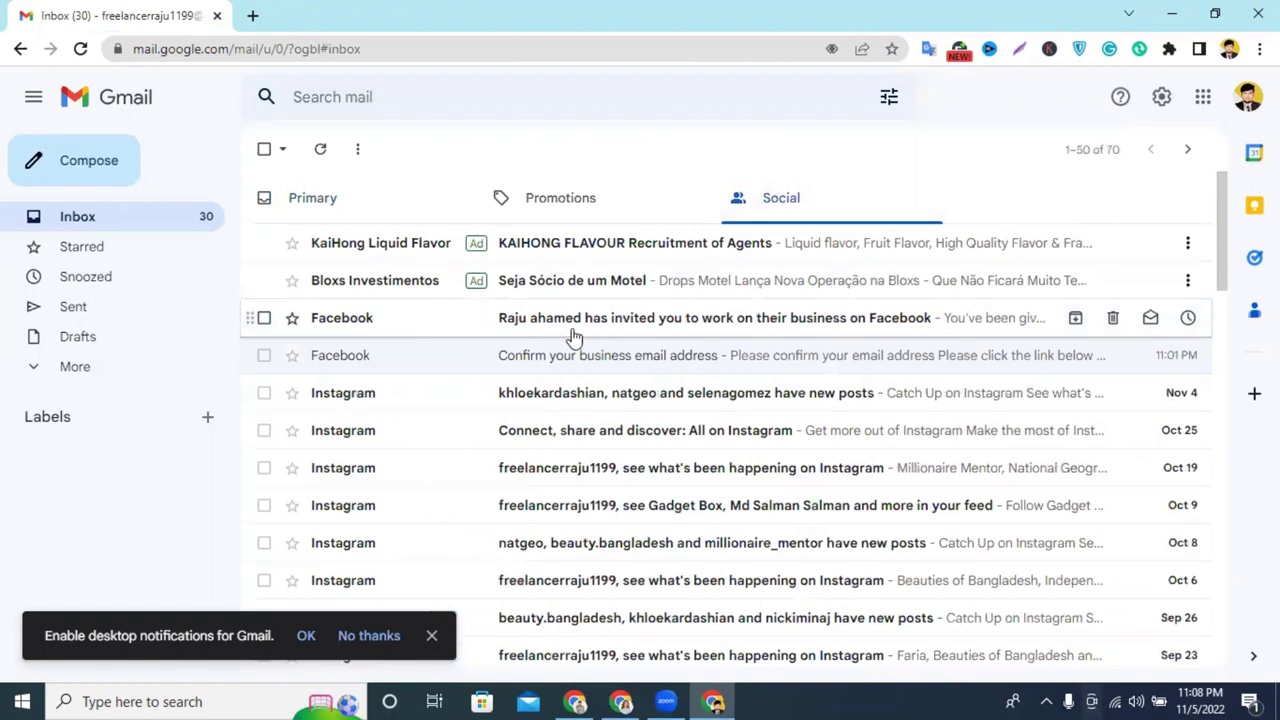
# Open the Facebook business invitation, follow Get started, and click into the login page's email field
pyautogui.click(737, 336)
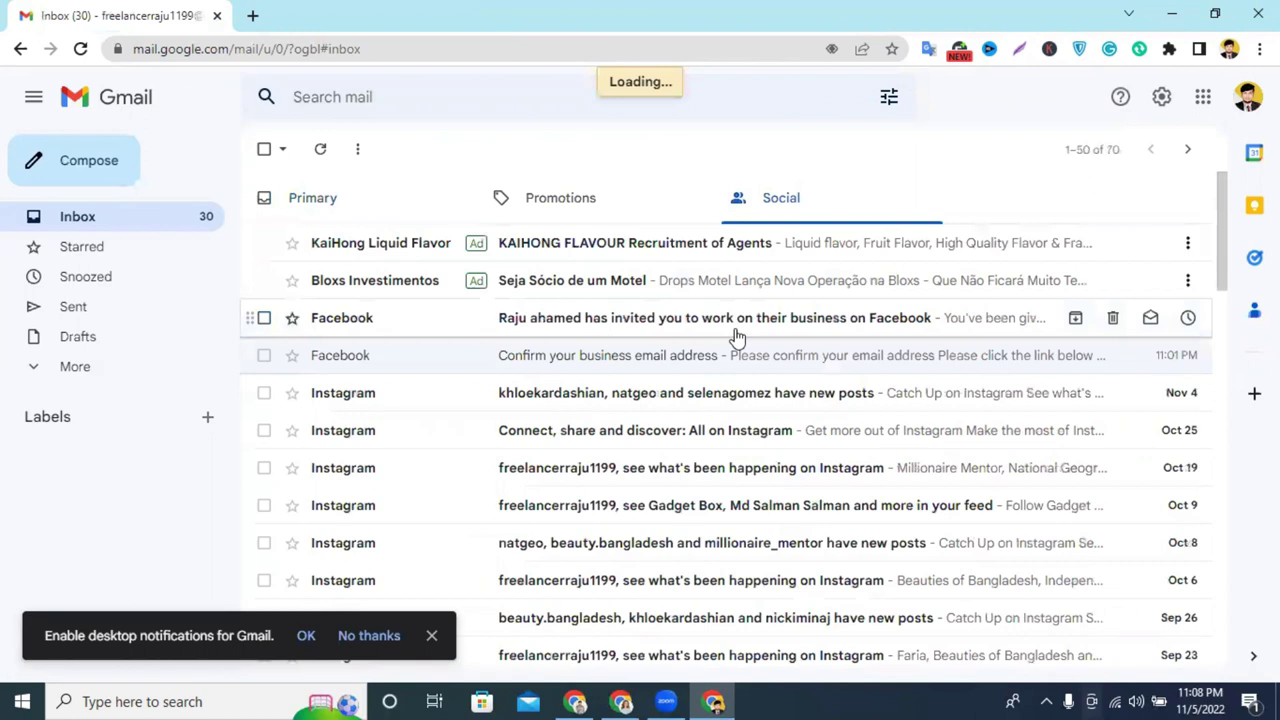
pyautogui.scroll(-3, 728, 335)
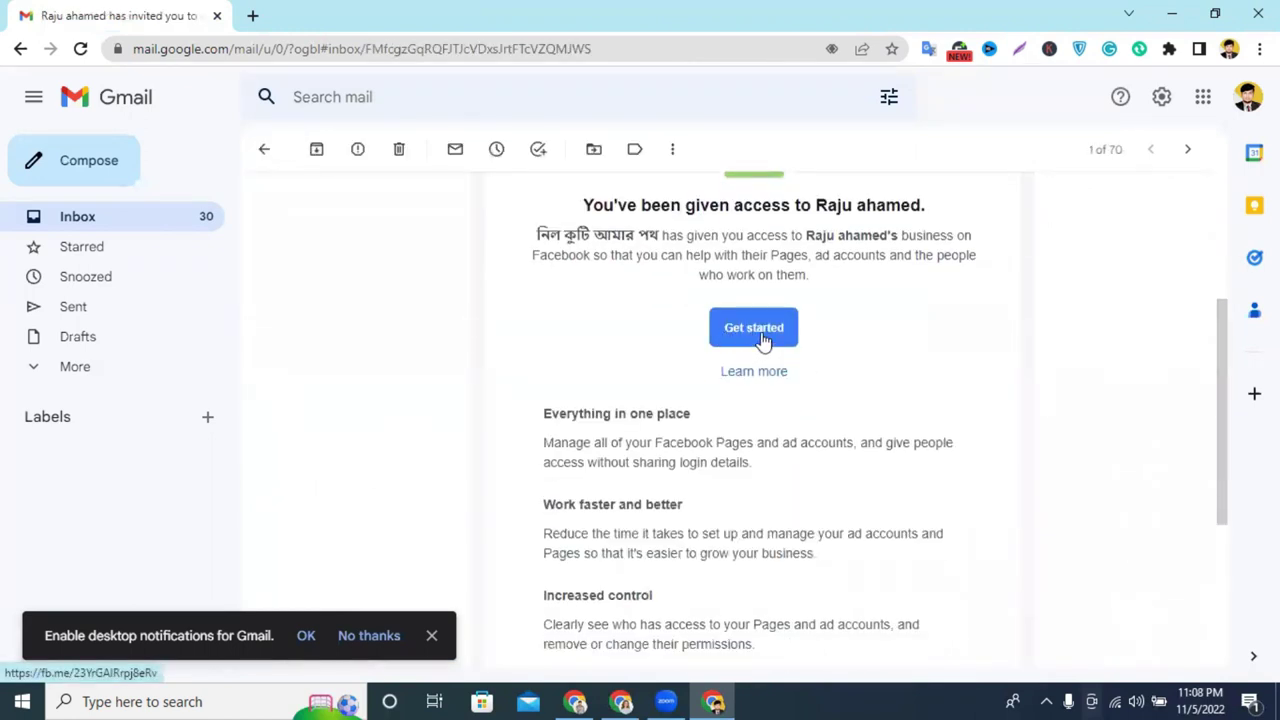
pyautogui.scroll(-3, 766, 341)
pyautogui.scroll(4, 765, 340)
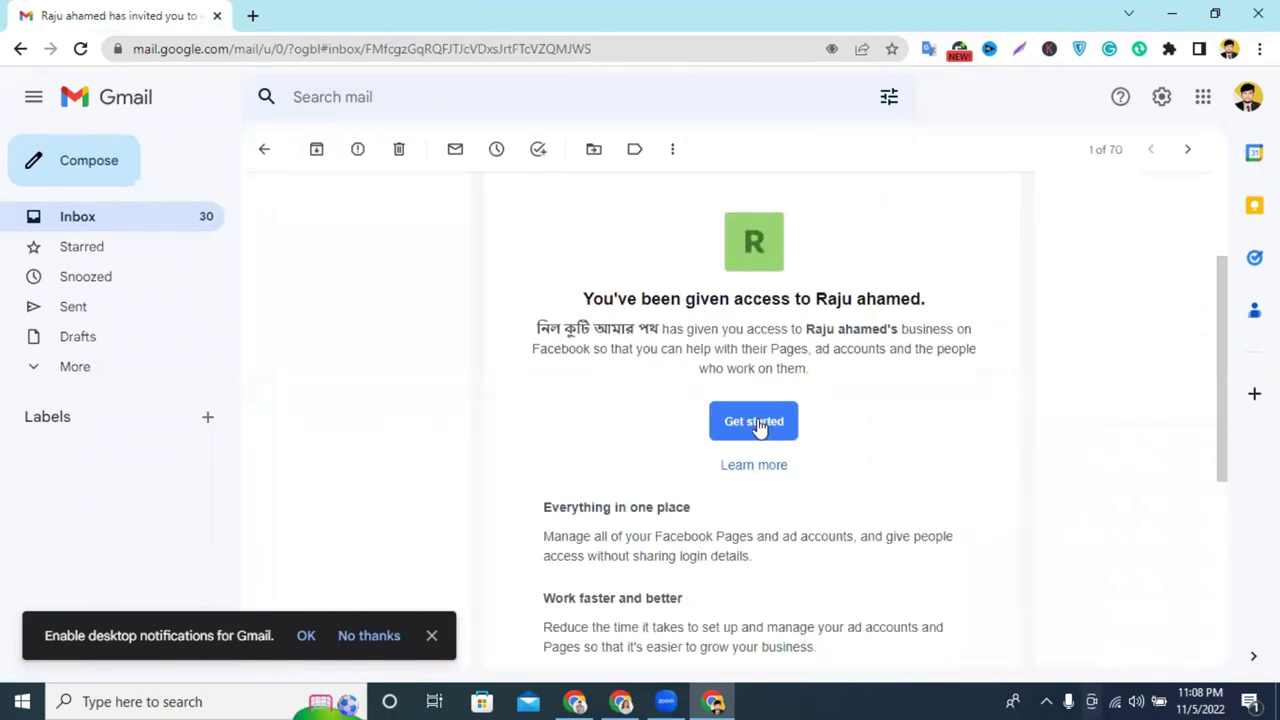
pyautogui.click(757, 421)
pyautogui.click(166, 10)
pyautogui.click(314, 18)
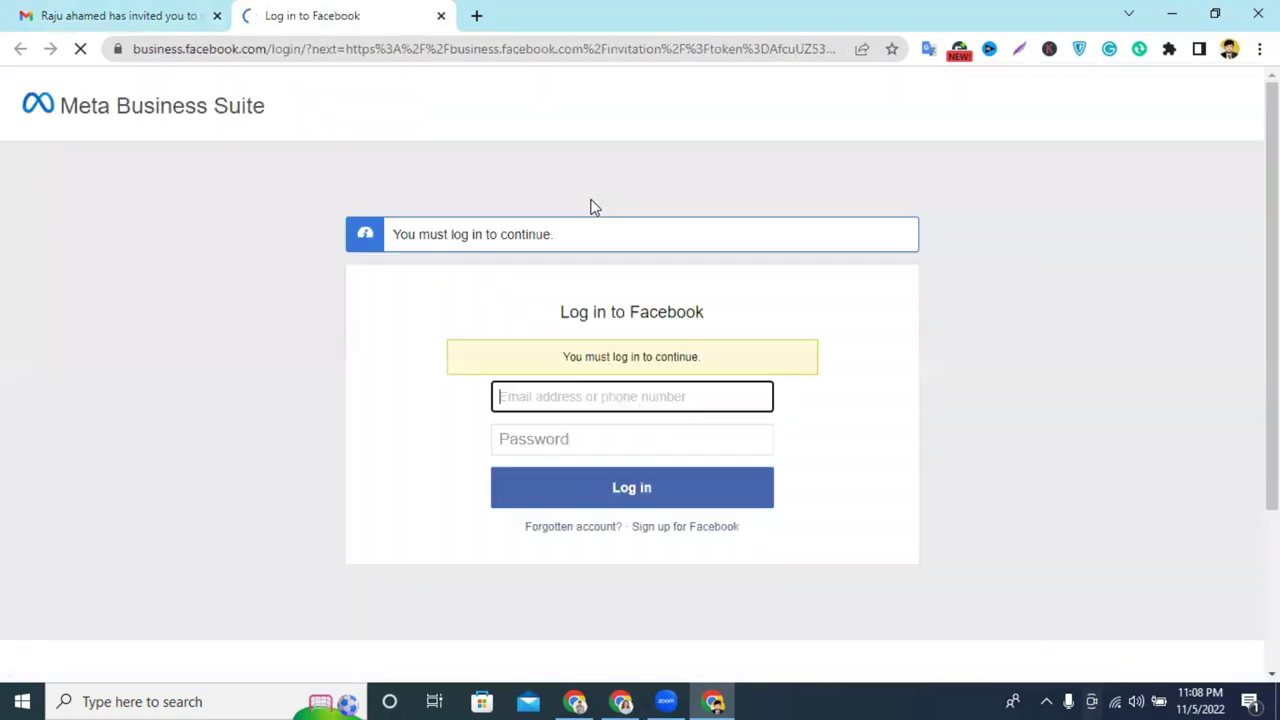
pyautogui.click(545, 403)
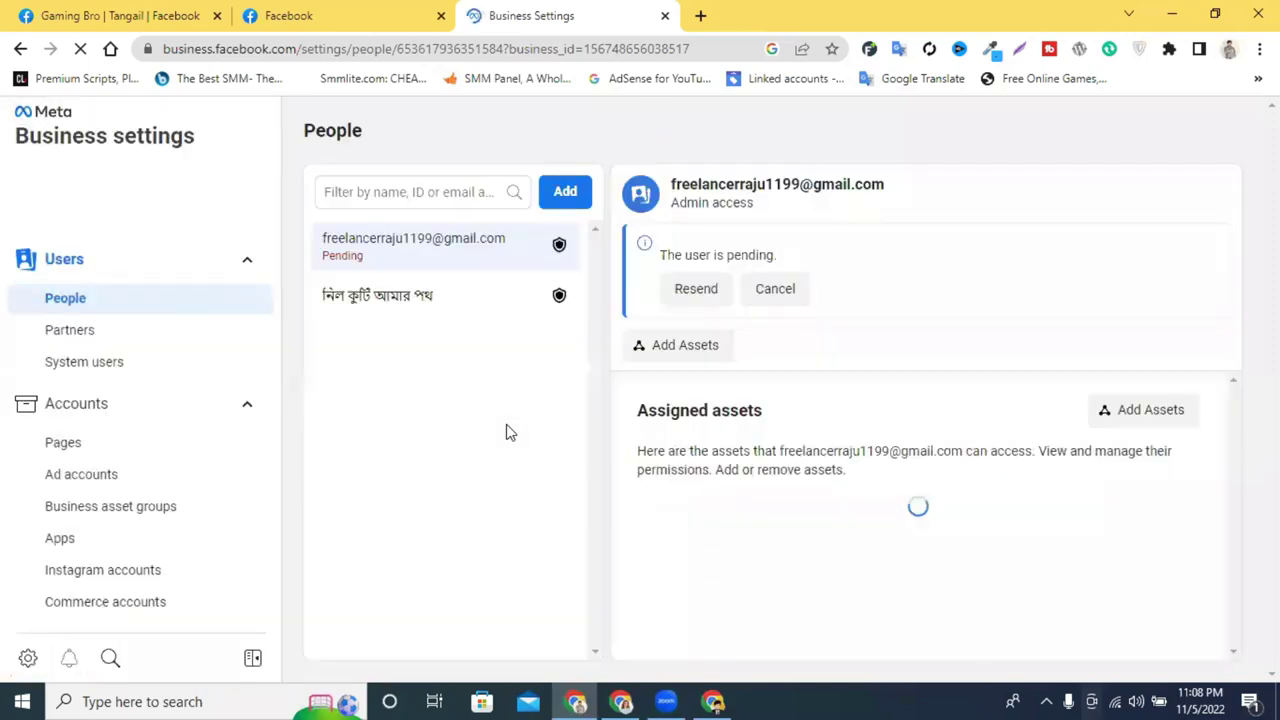
# In the second account's Gmail, open the Social invitation email and follow its Get started link
pyautogui.click(713, 701)
pyautogui.click(135, 10)
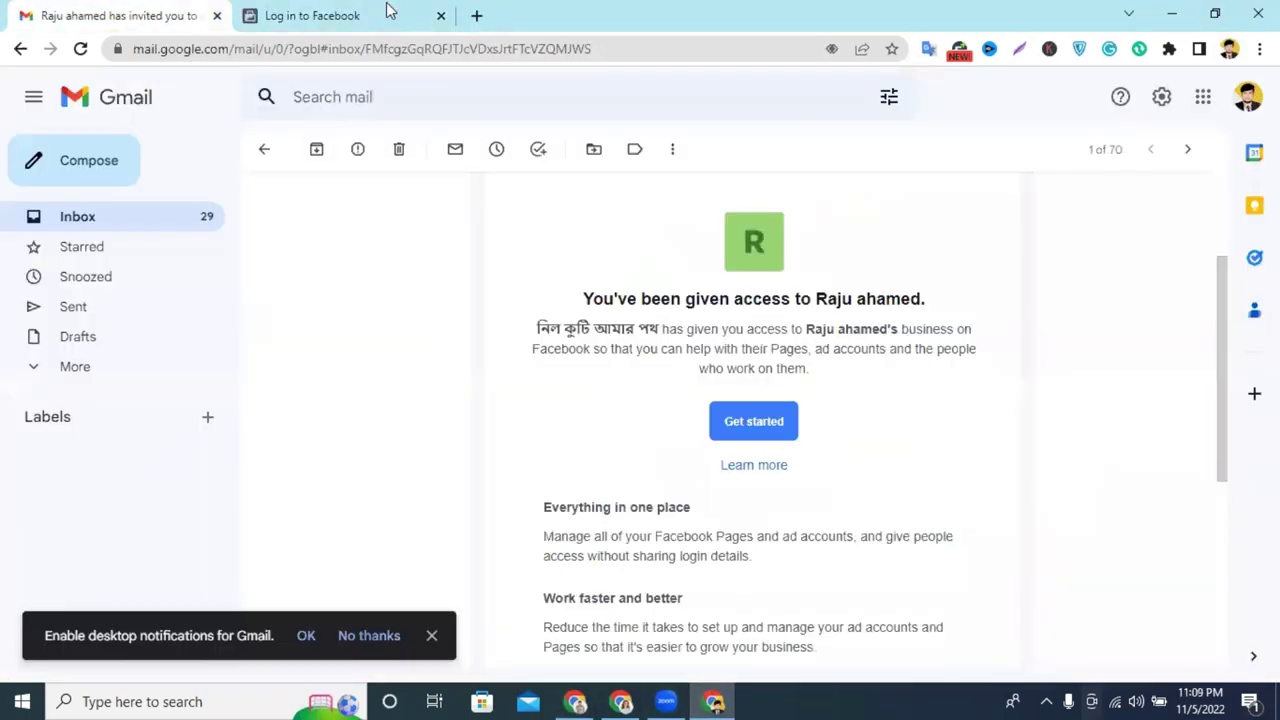
pyautogui.click(621, 701)
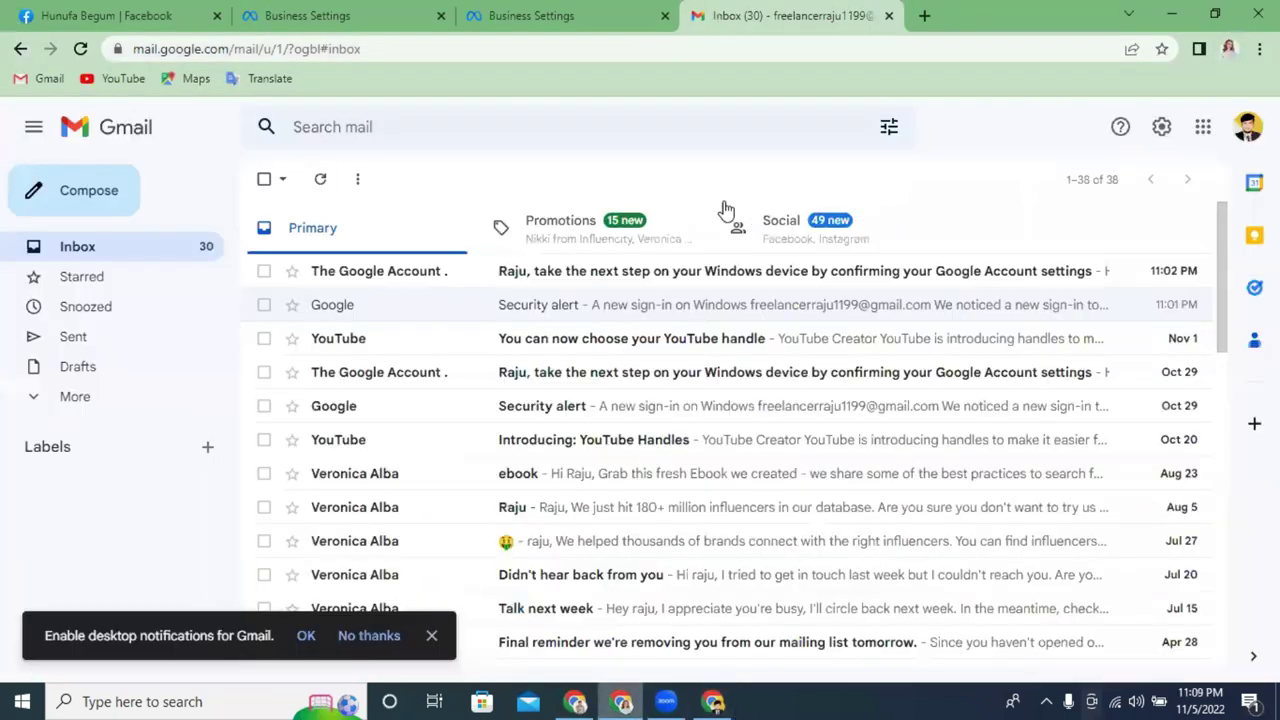
pyautogui.click(852, 234)
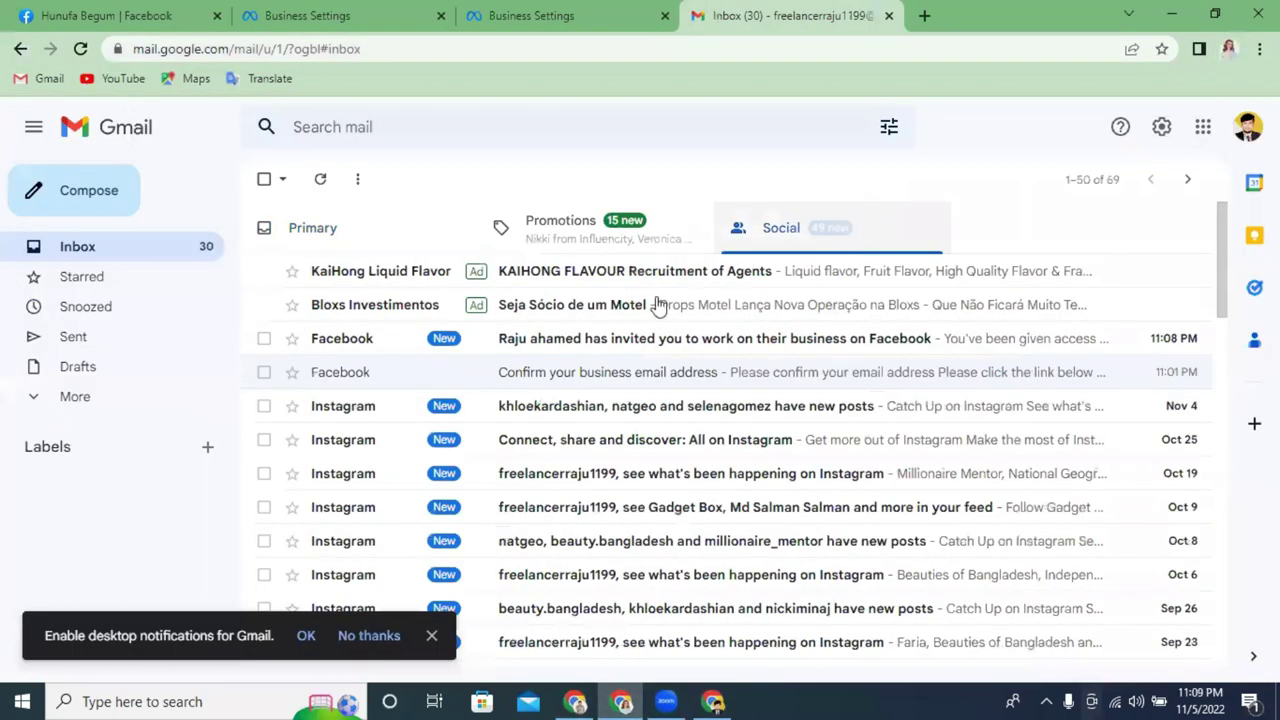
pyautogui.click(588, 347)
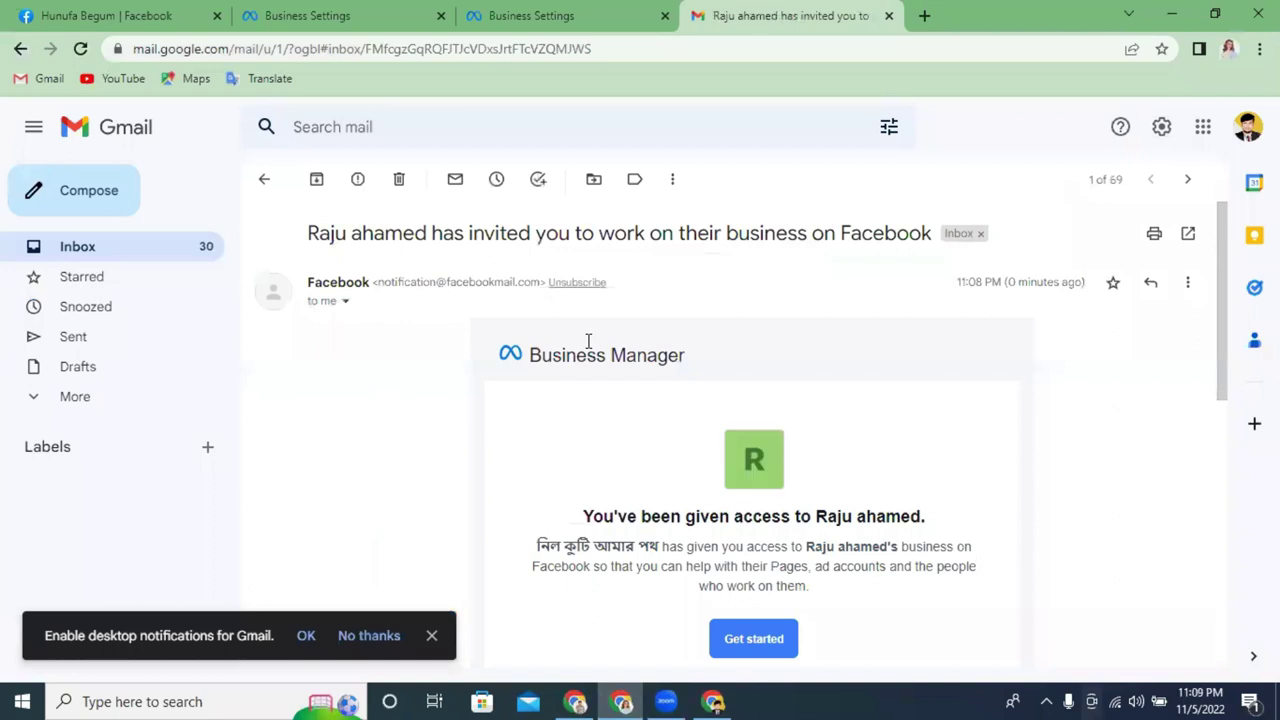
pyautogui.scroll(-2, 737, 440)
pyautogui.click(744, 453)
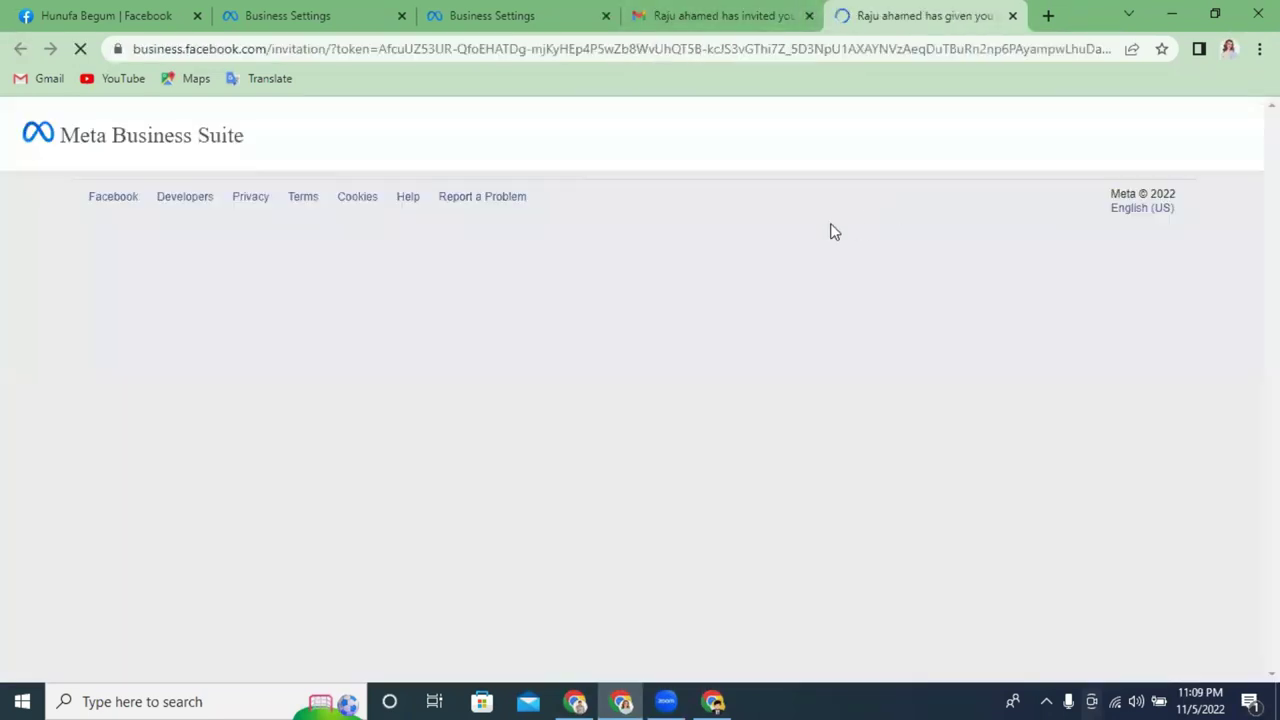
# Enter your display name in the invitation and continue through the first two steps
pyautogui.scroll(-2, 737, 297)
pyautogui.click(460, 343)
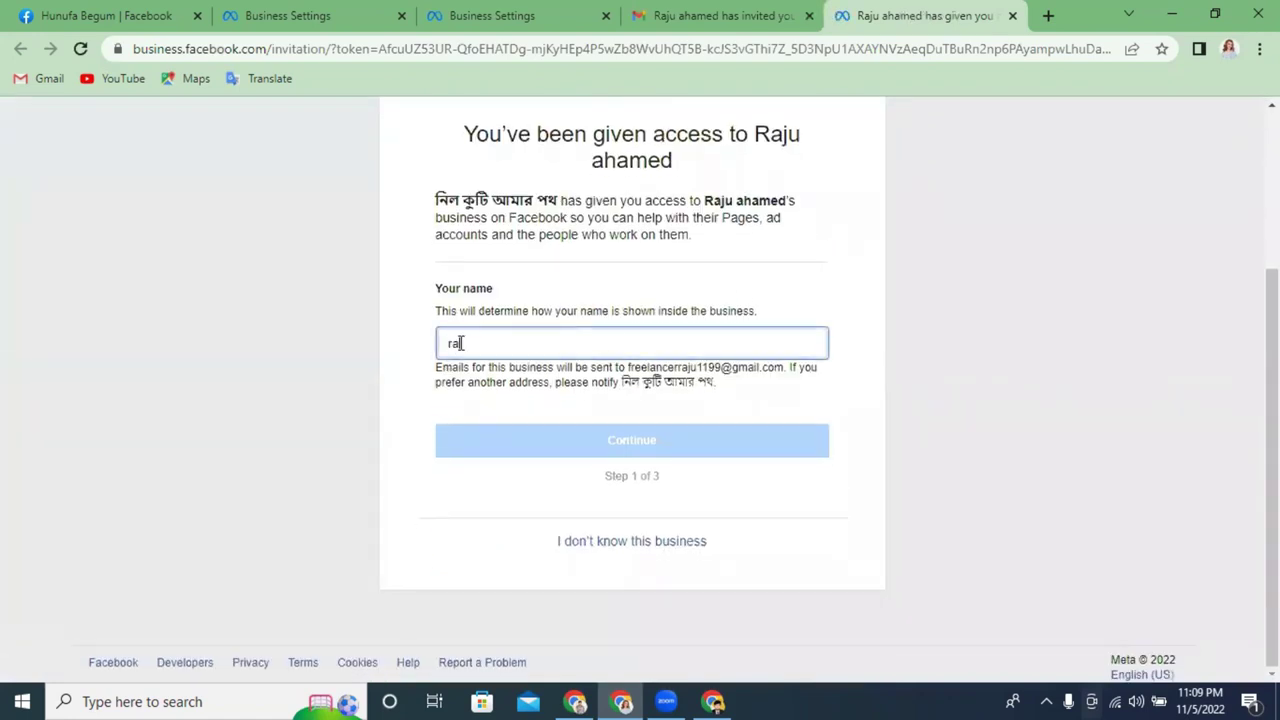
pyautogui.write('raju ahamed')
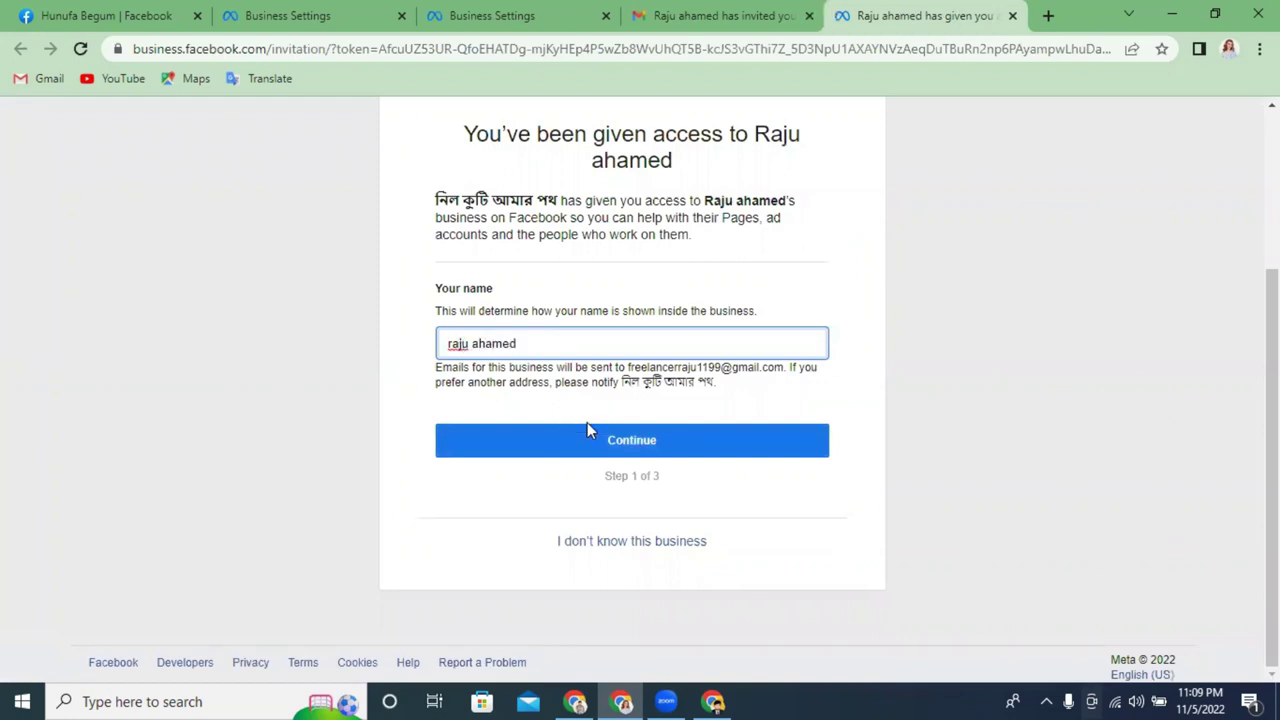
pyautogui.click(588, 430)
pyautogui.scroll(-2, 597, 432)
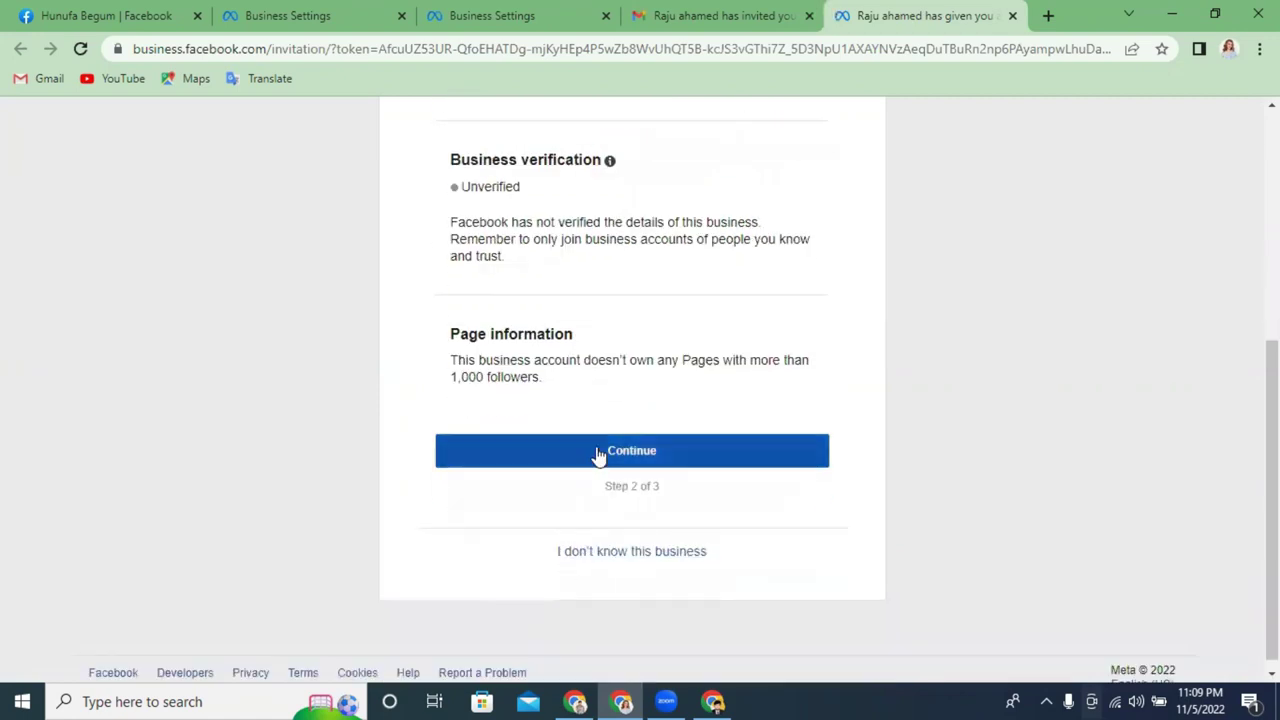
pyautogui.click(597, 454)
# Accept the invitation and confirm it by submitting the saved account password
pyautogui.click(592, 512)
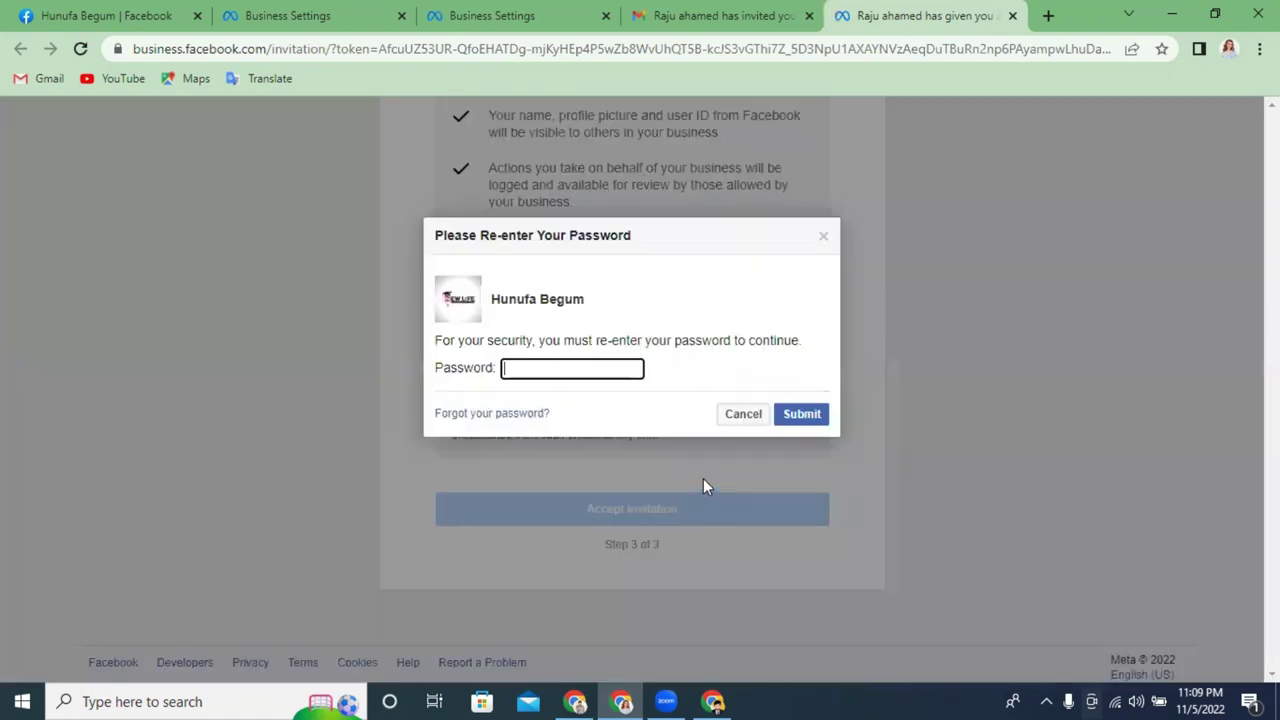
pyautogui.click(524, 367)
pyautogui.click(677, 418)
pyautogui.click(800, 414)
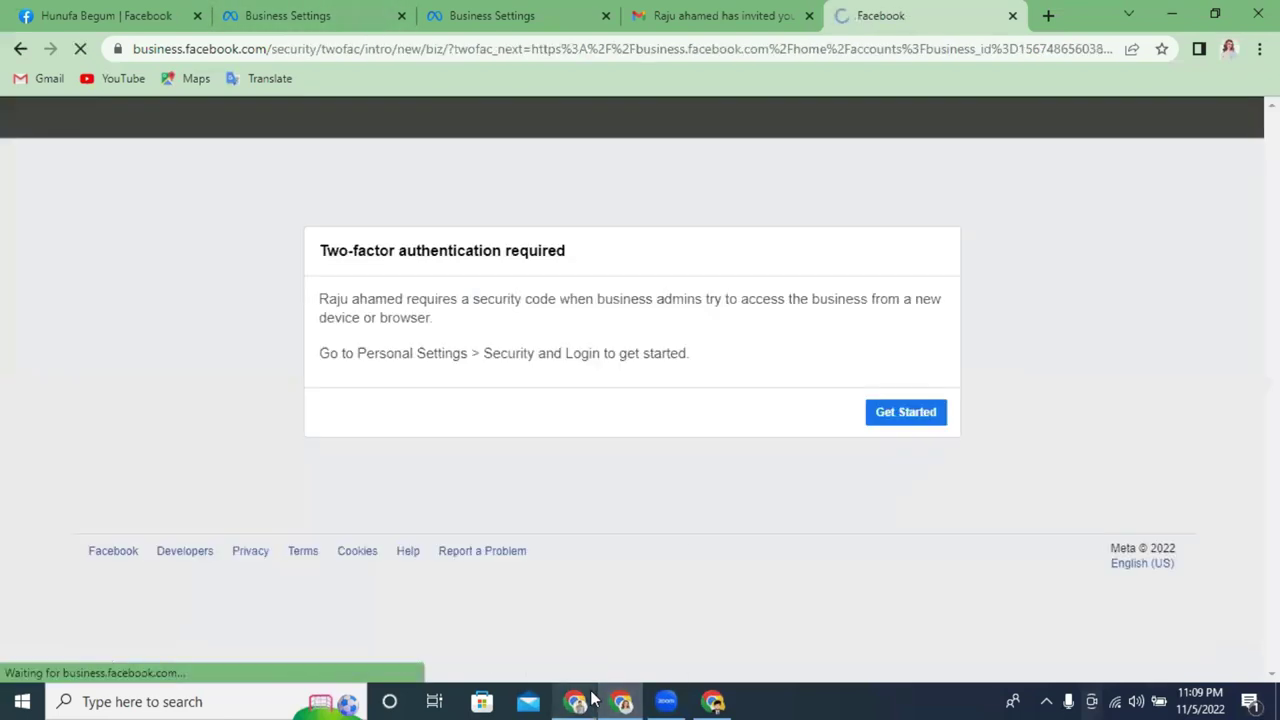
pyautogui.click(437, 10)
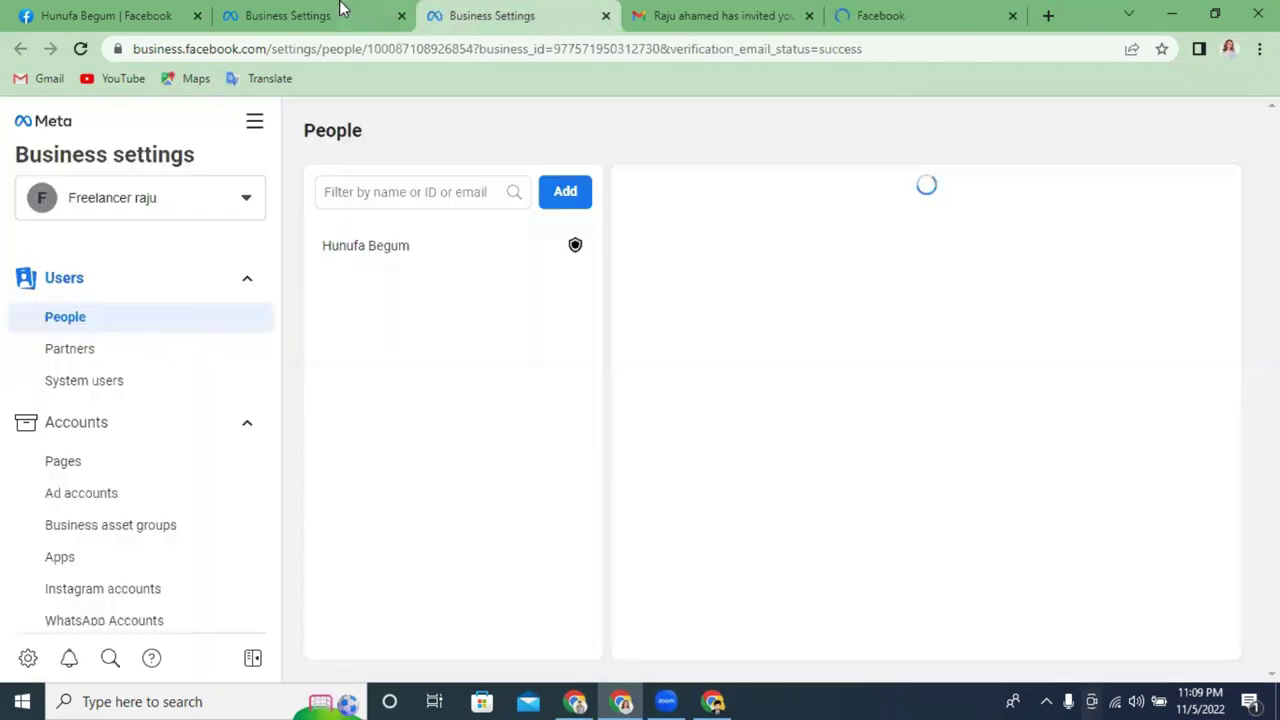
# Reload the admin window's People page to update the new member's status
pyautogui.click(290, 8)
pyautogui.click(485, 12)
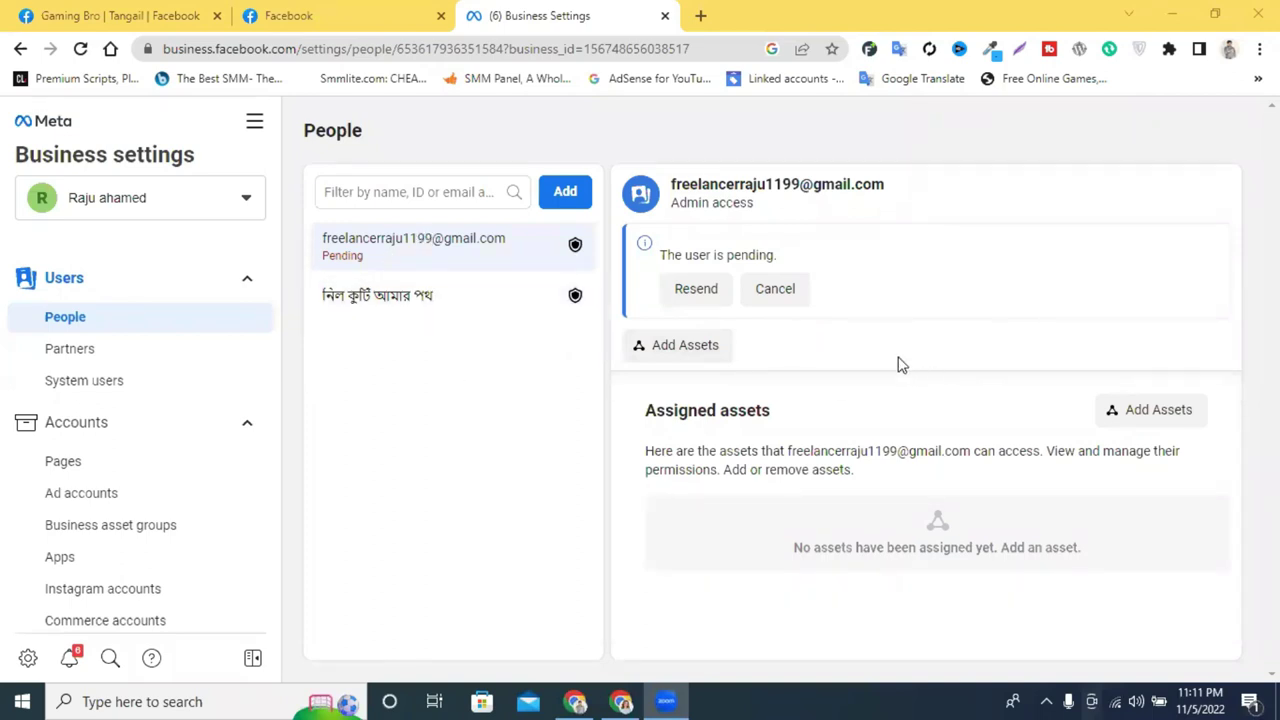
pyautogui.click(543, 389)
pyautogui.rightClick(543, 389)
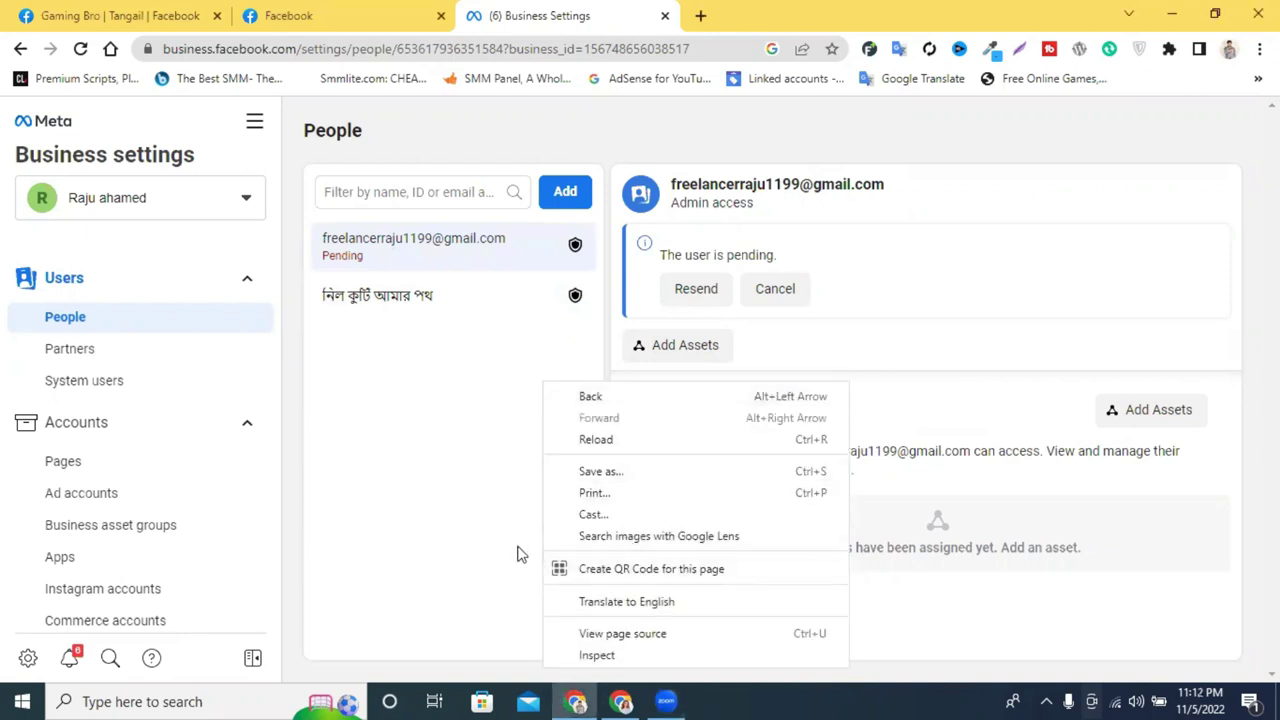
pyautogui.click(435, 462)
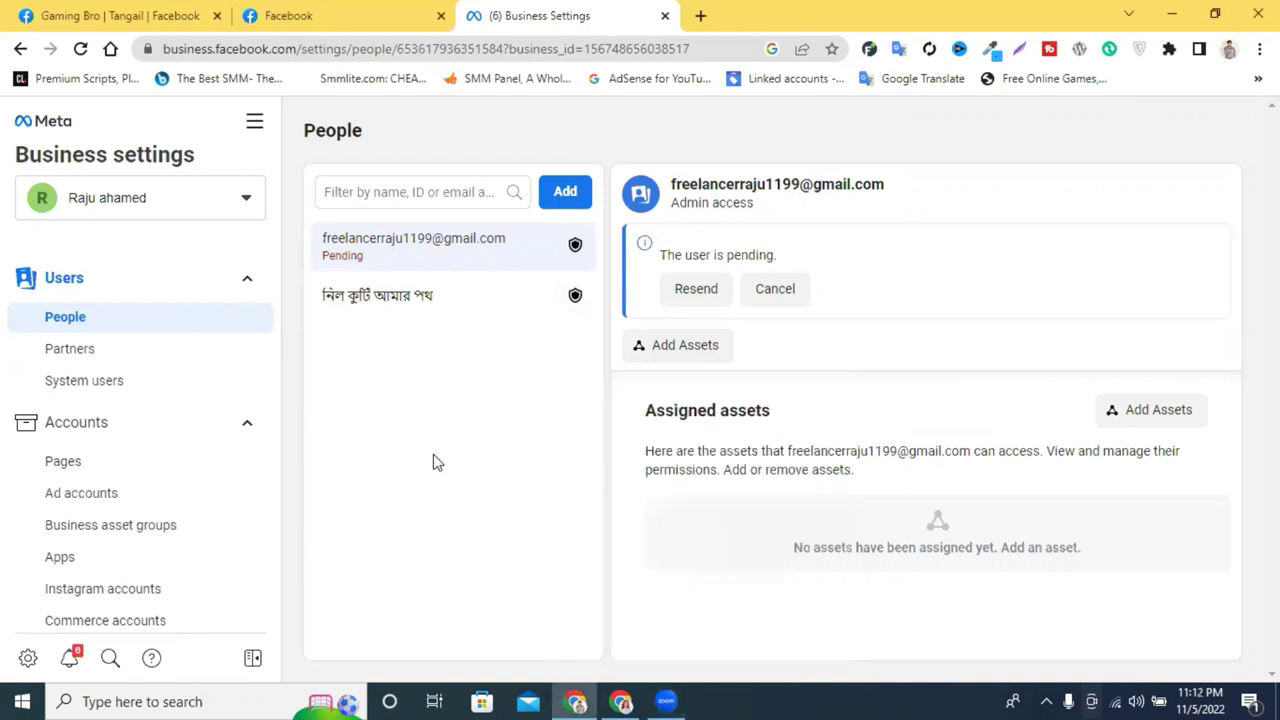
pyautogui.rightClick(408, 426)
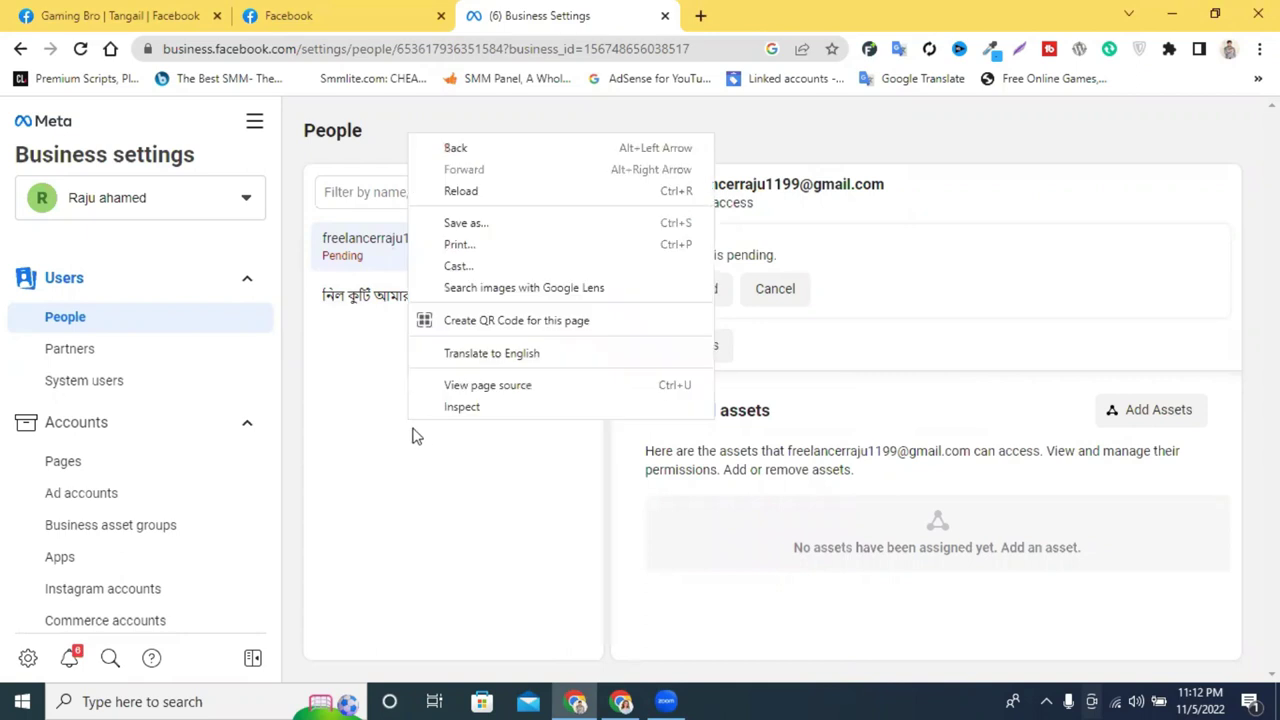
pyautogui.click(478, 195)
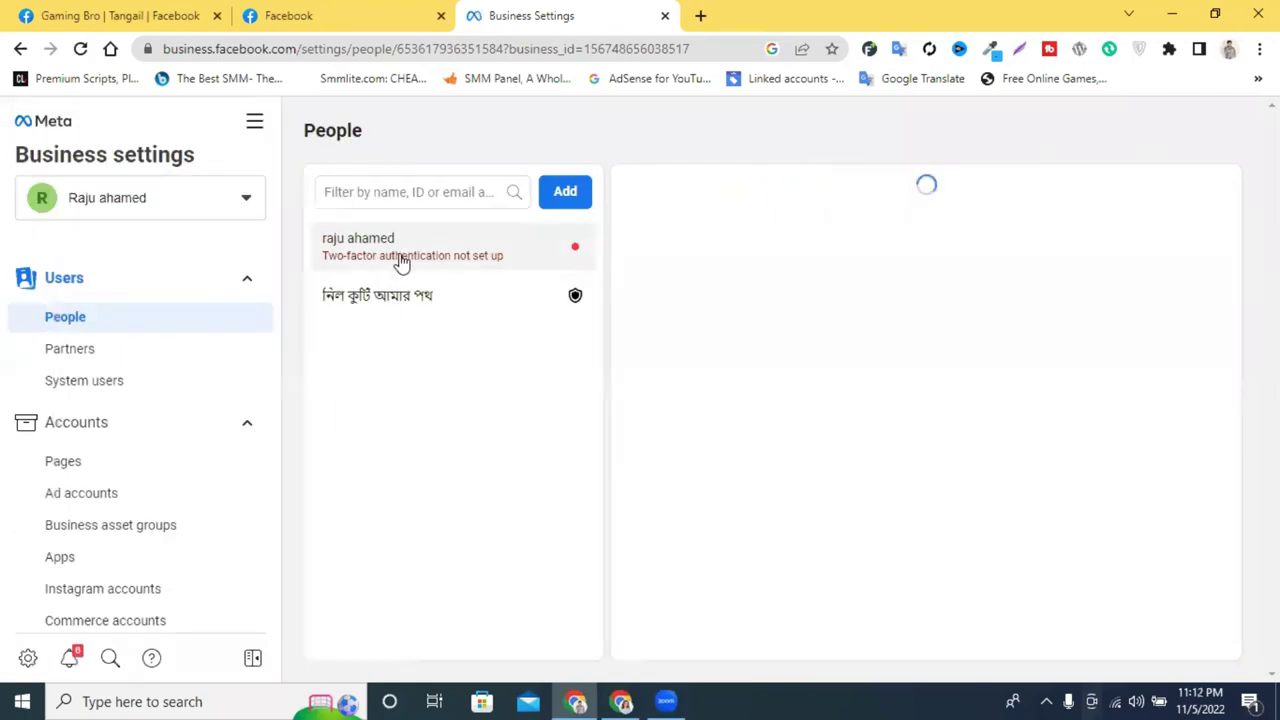
# Open the new admin's details and expand the business account list
pyautogui.click(463, 265)
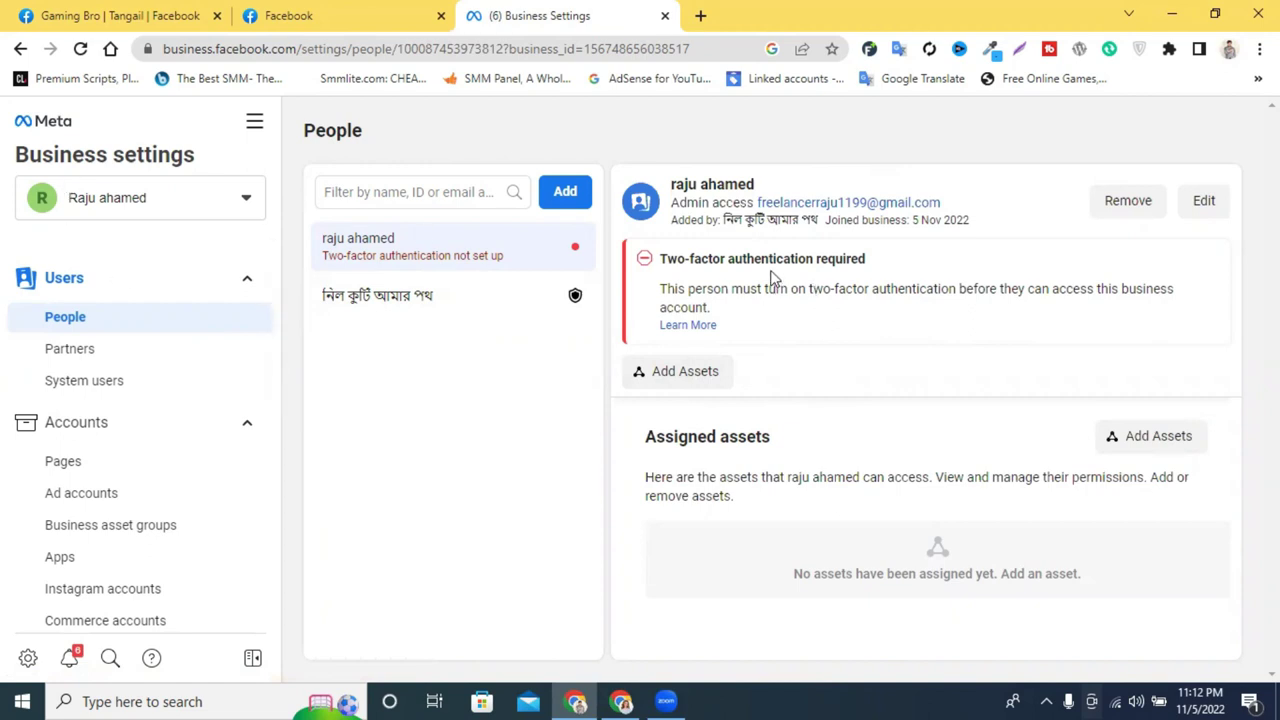
pyautogui.moveTo(668, 186); pyautogui.dragTo(120, 204)
pyautogui.click(120, 200)
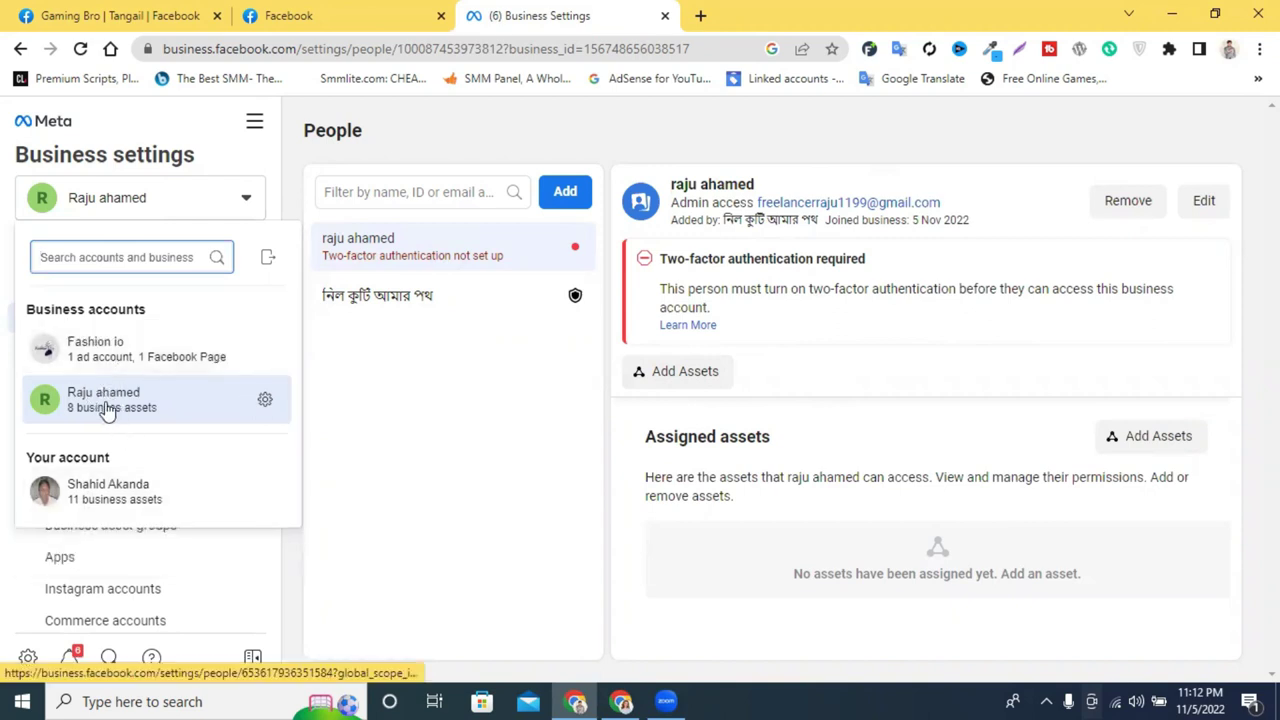
pyautogui.moveTo(107, 412)
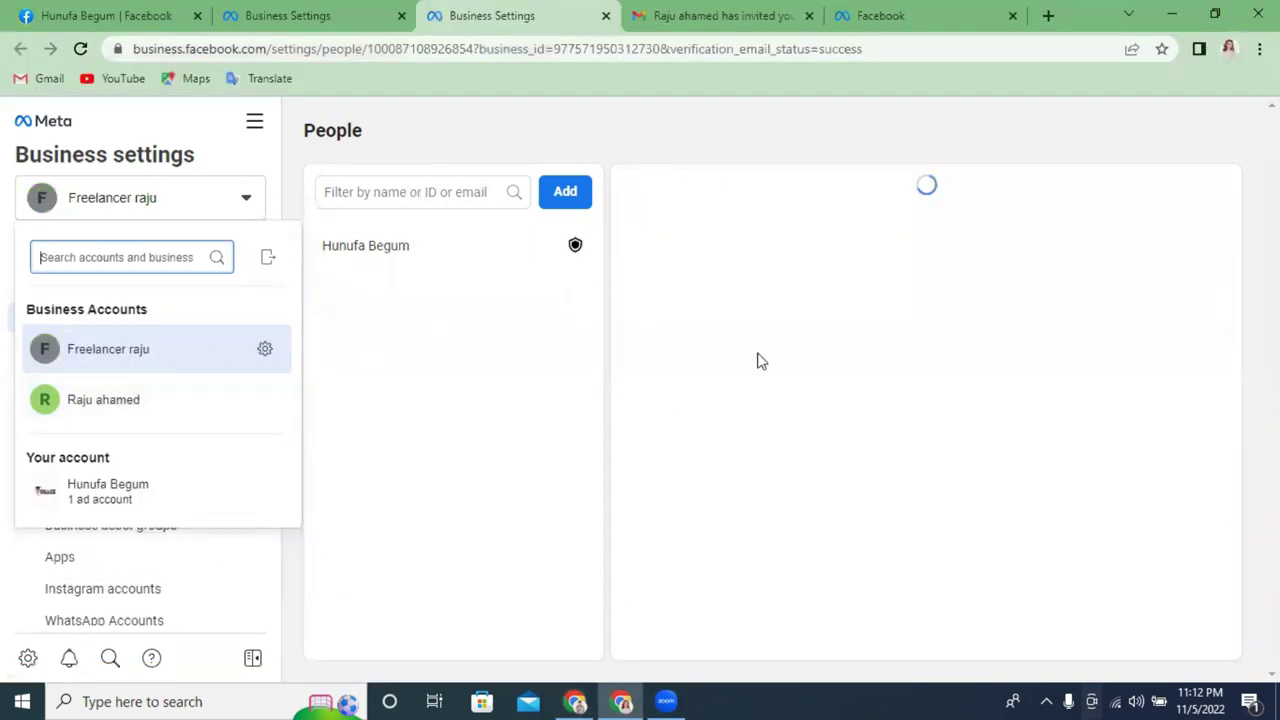
# Reload Business Settings to confirm the email is verified, then begin two-factor setup from the Facebook notice
pyautogui.rightClick(583, 123)
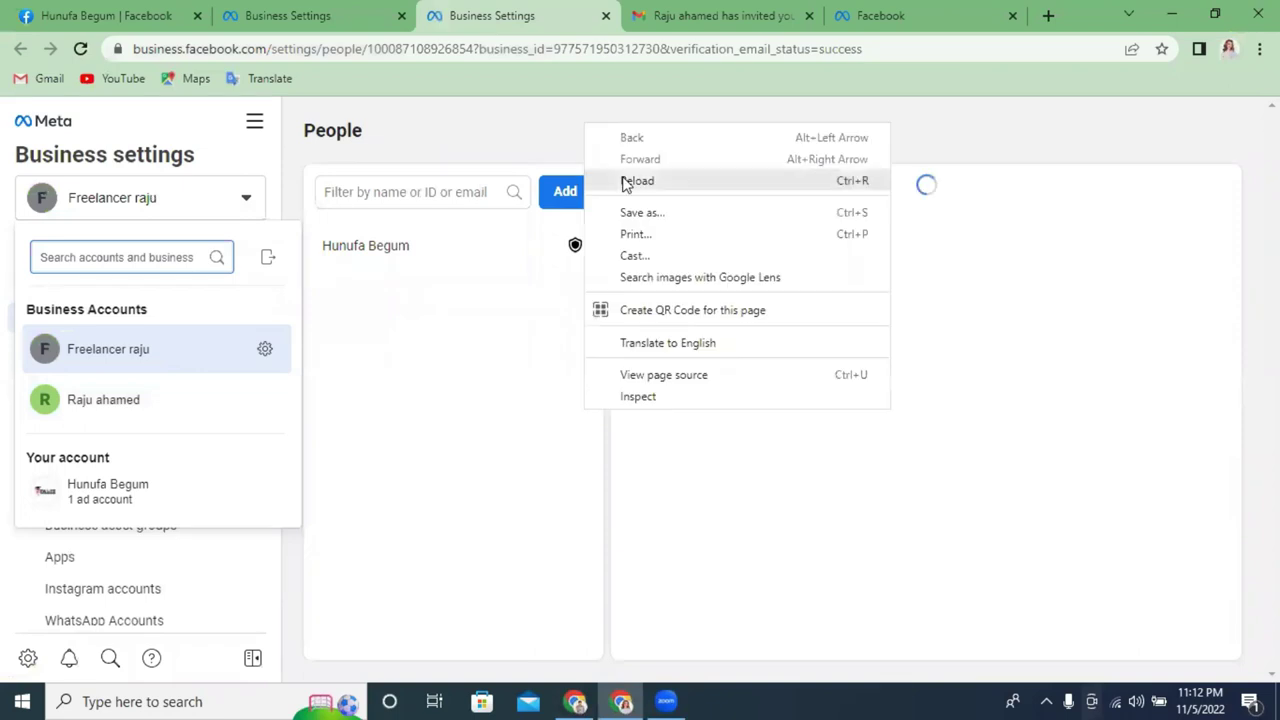
pyautogui.click(627, 182)
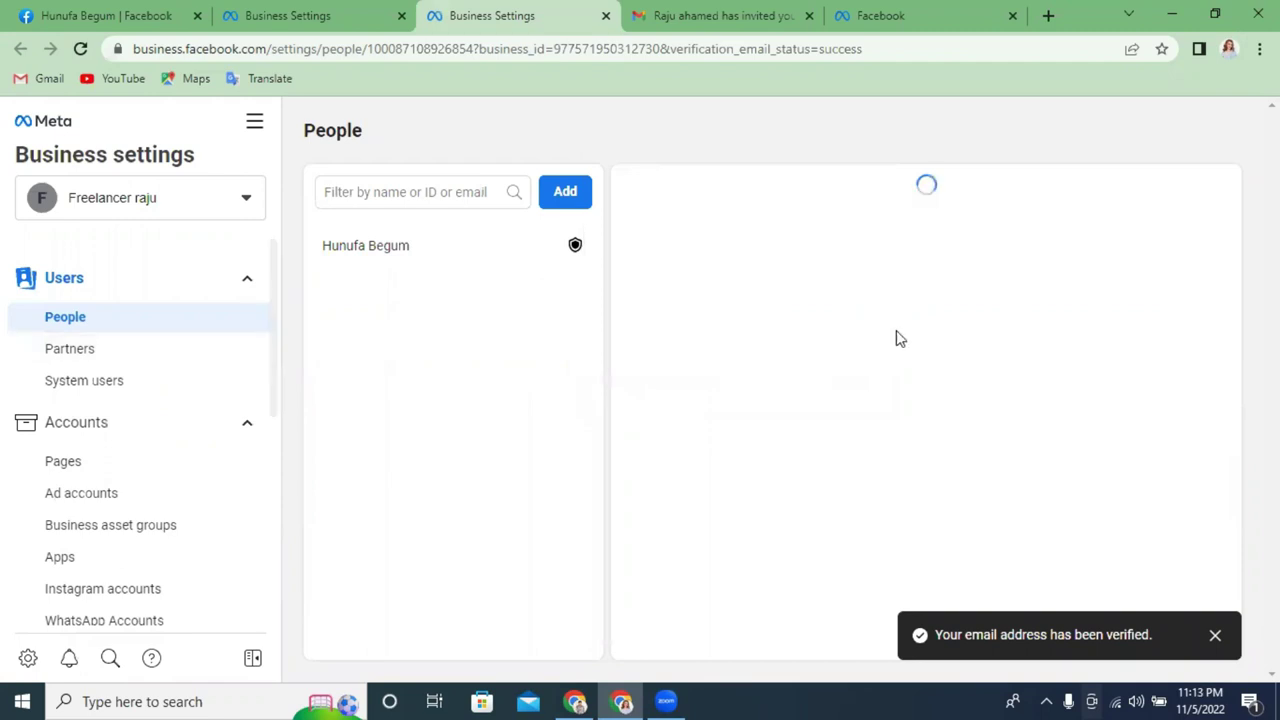
pyautogui.click(728, 12)
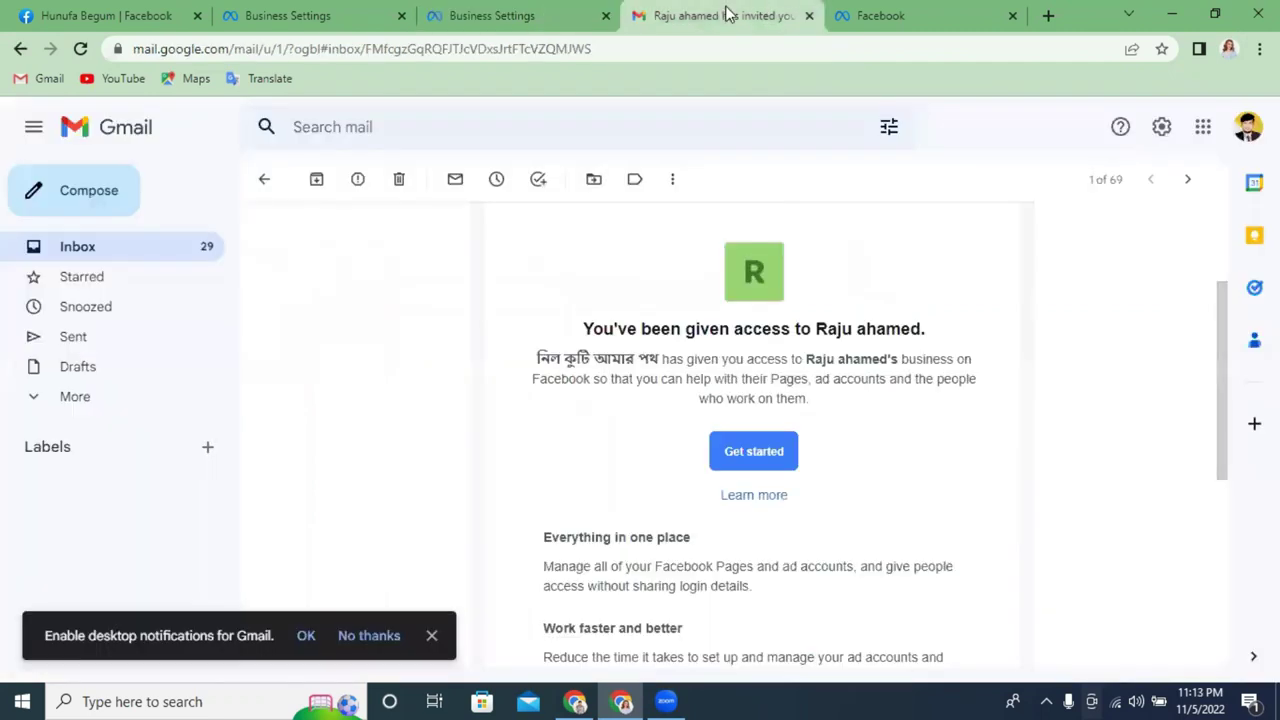
pyautogui.click(495, 12)
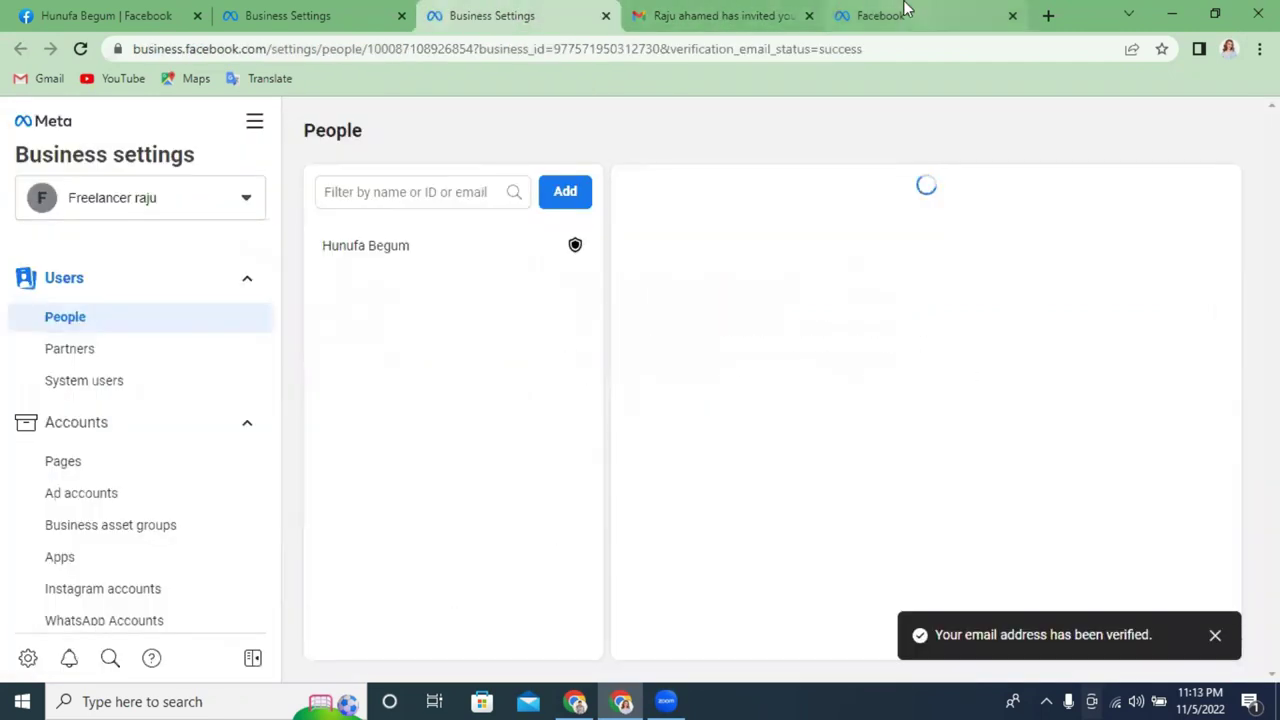
pyautogui.click(905, 10)
pyautogui.click(879, 418)
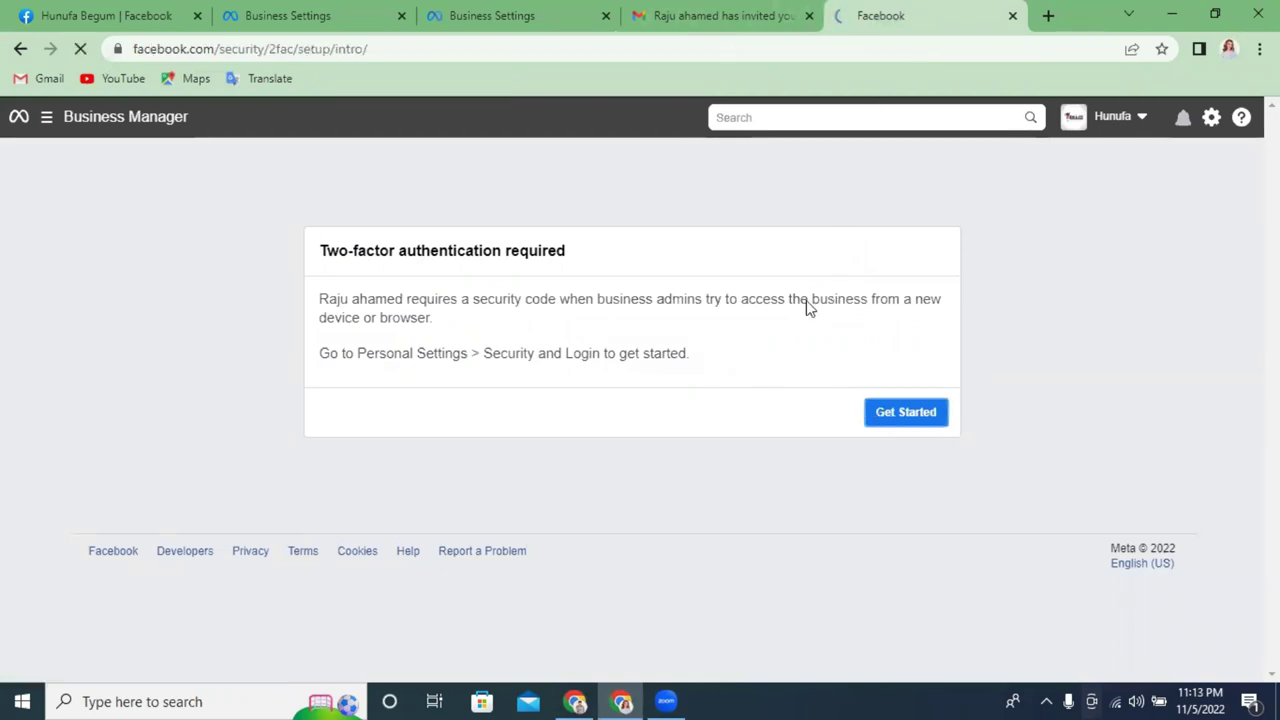
# Choose text-message (SMS) codes as the security method and keep the account's existing phone number
pyautogui.scroll(-3, 674, 360)
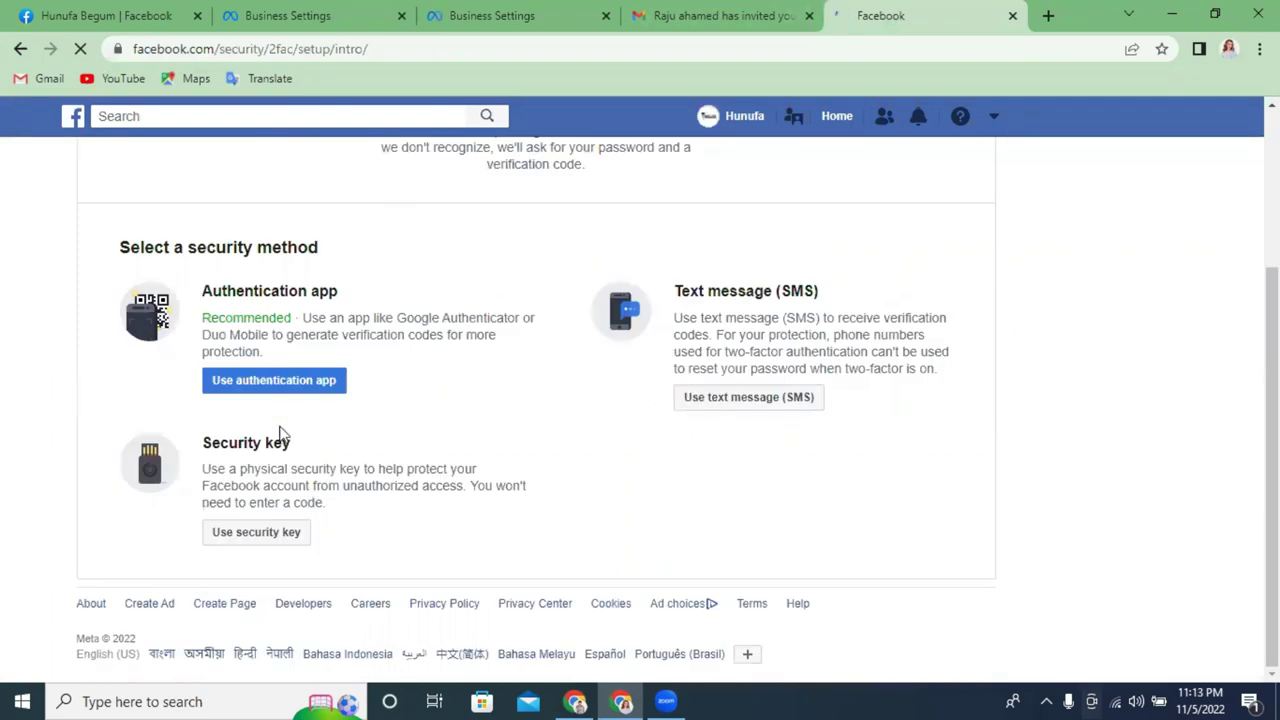
pyautogui.click(274, 382)
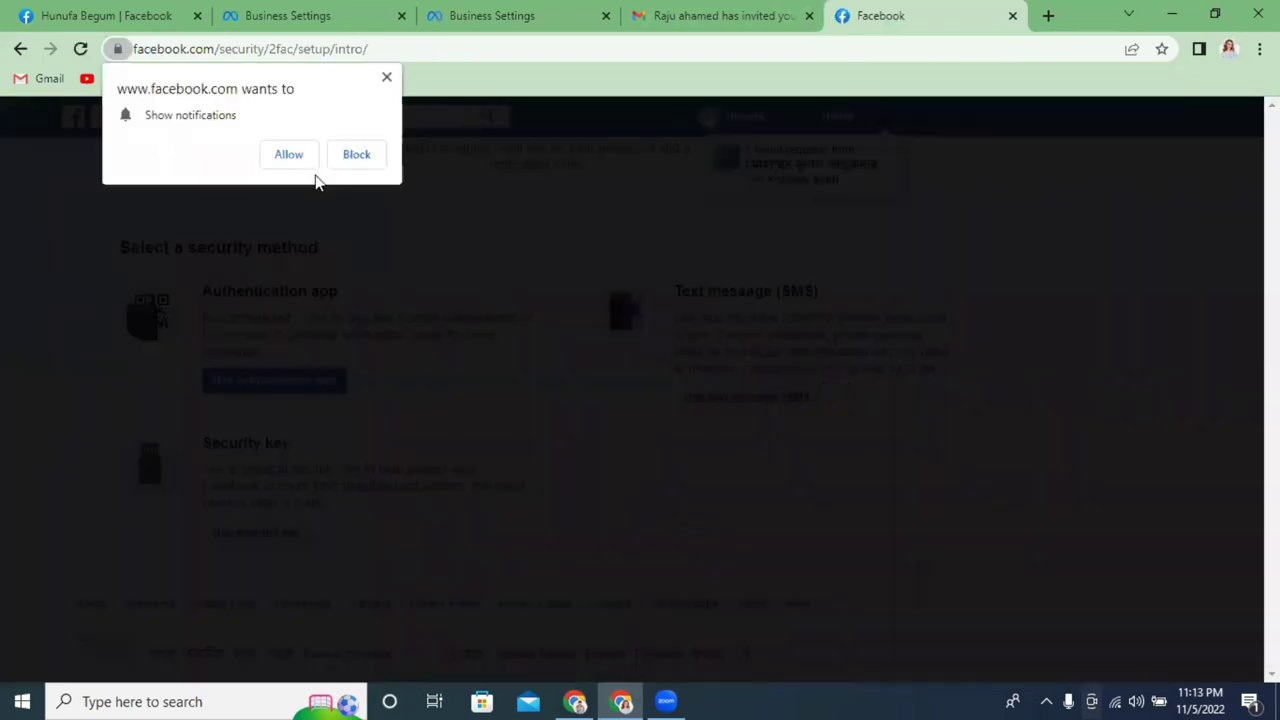
pyautogui.click(289, 158)
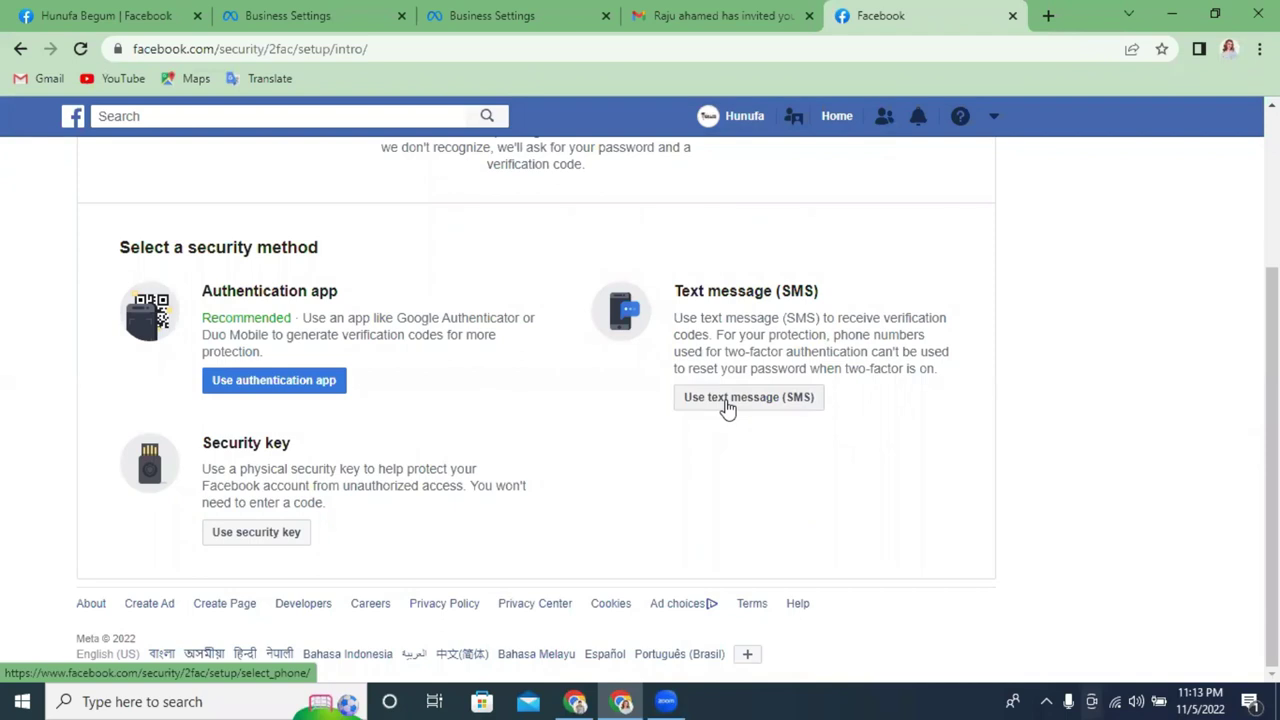
pyautogui.click(727, 399)
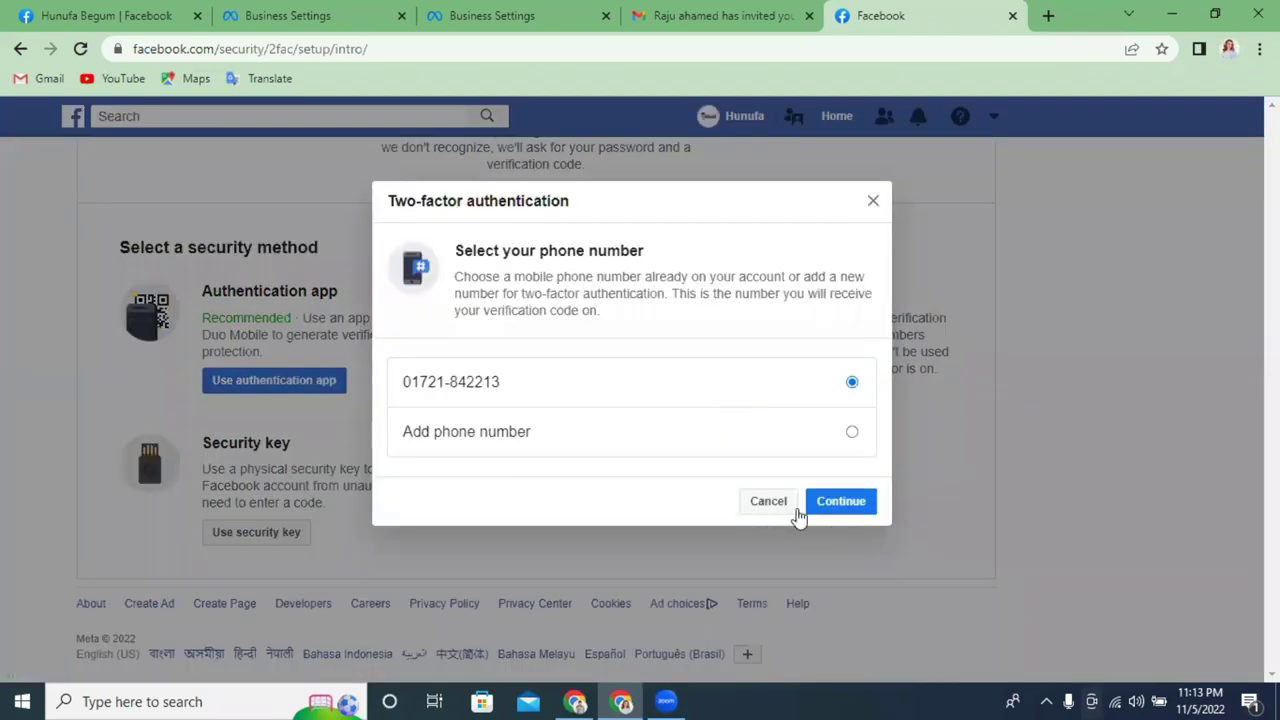
pyautogui.click(840, 506)
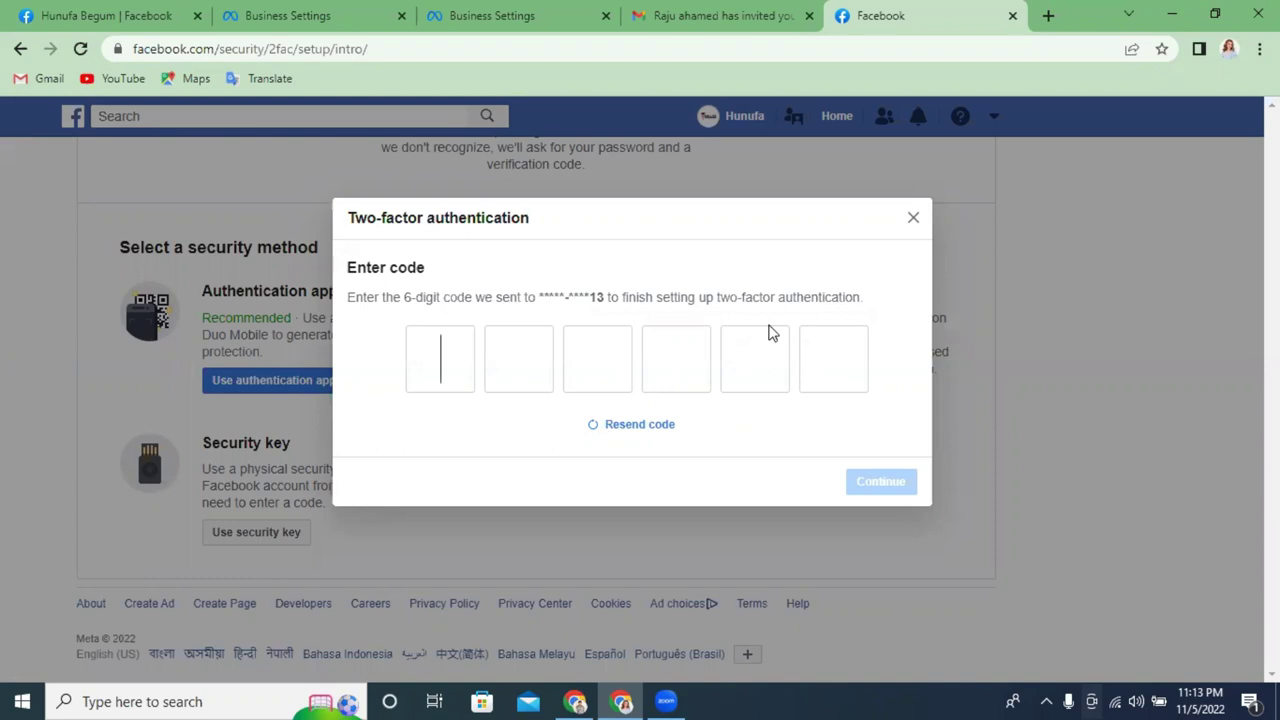
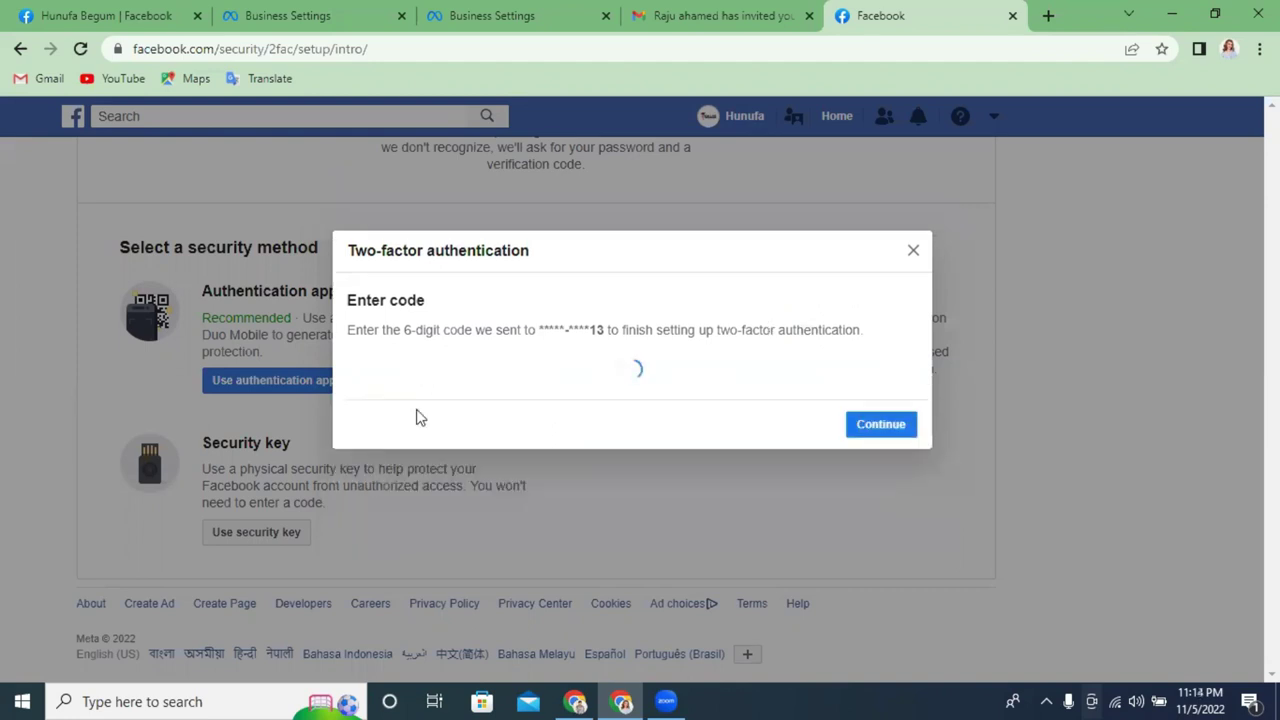
# Enter the 6-digit SMS verification code to finish turning on two-factor authentication
pyautogui.click(846, 440)
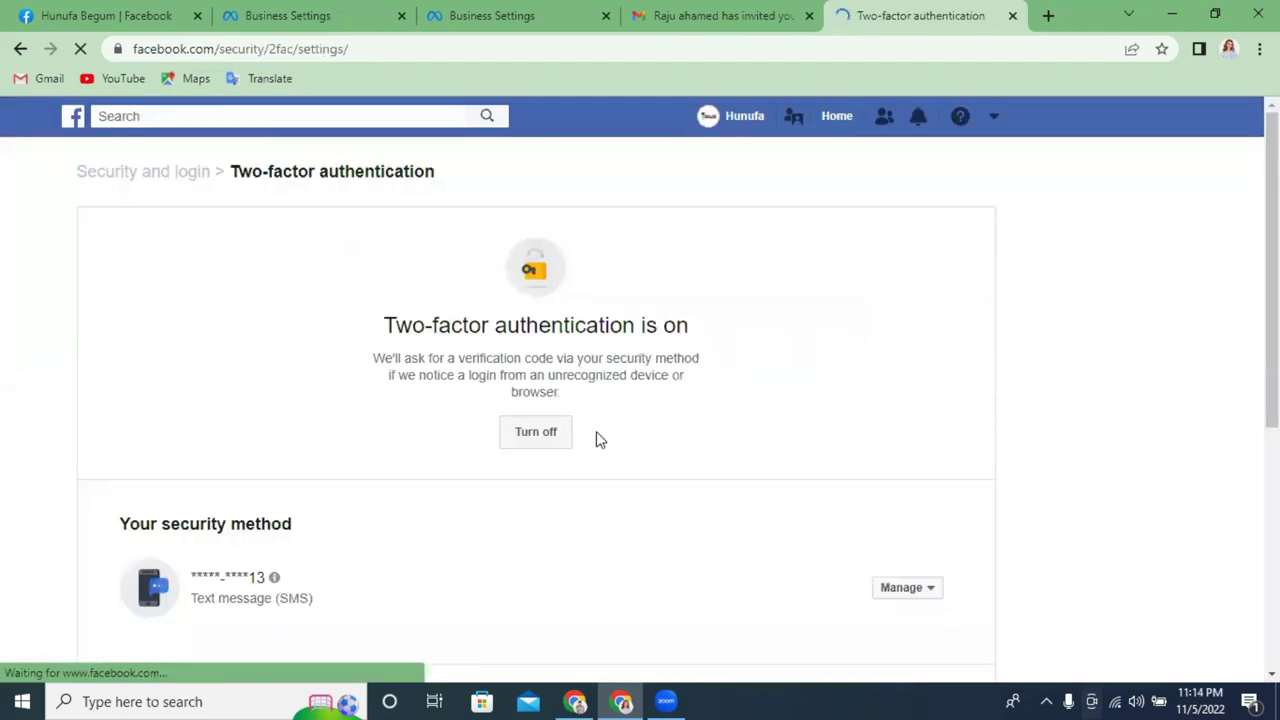
# Follow the invitation link from the Gmail email and acknowledge the already-accepted business invitation
pyautogui.scroll(-2, 600, 436)
pyautogui.click(745, 14)
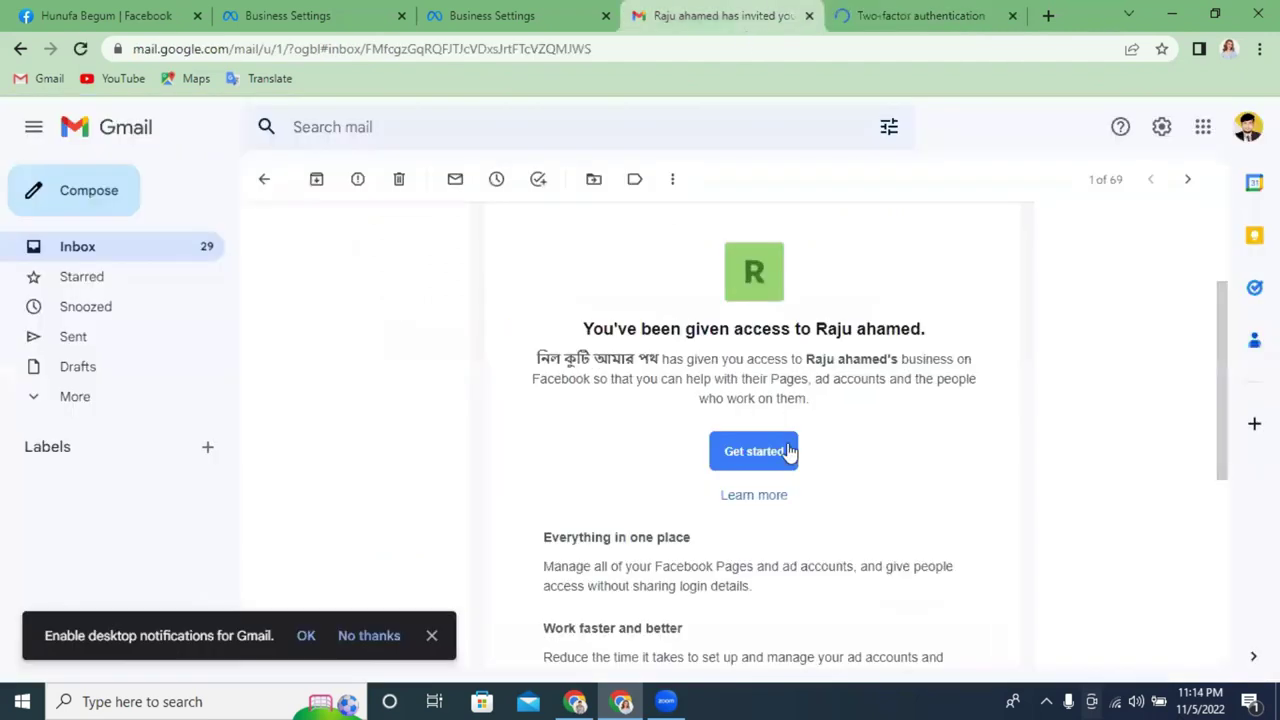
pyautogui.click(753, 451)
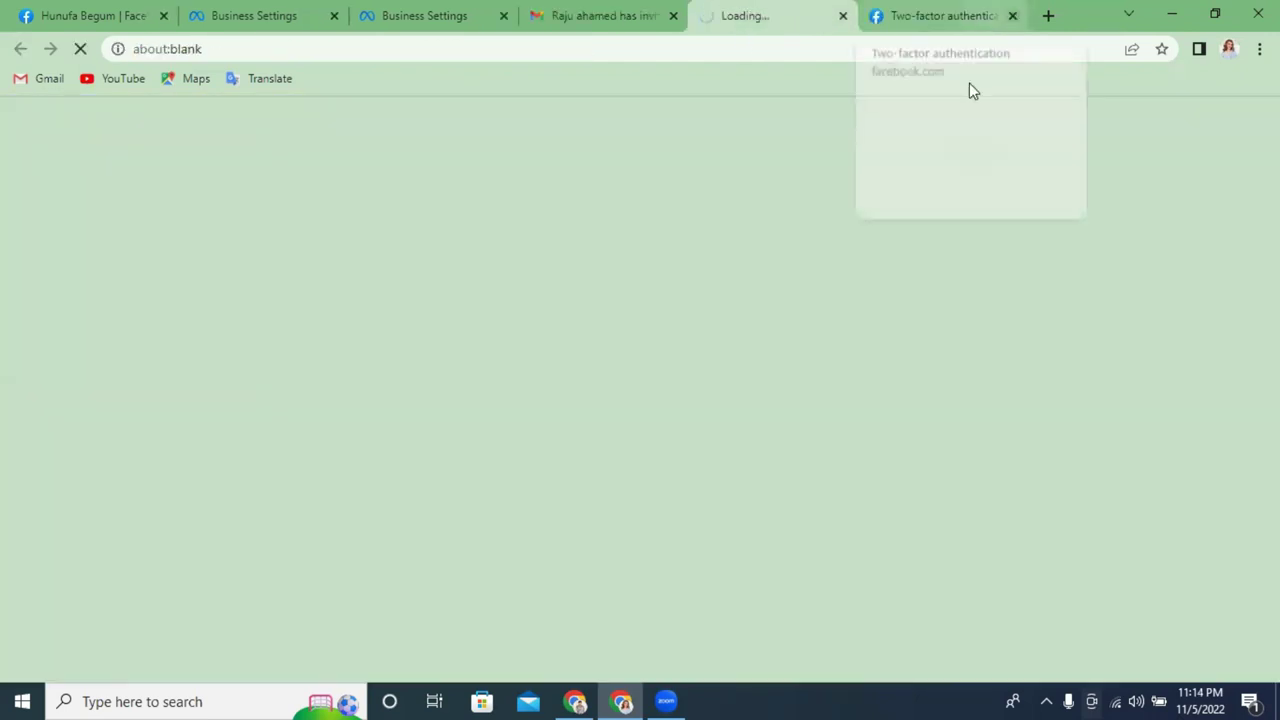
pyautogui.click(1012, 15)
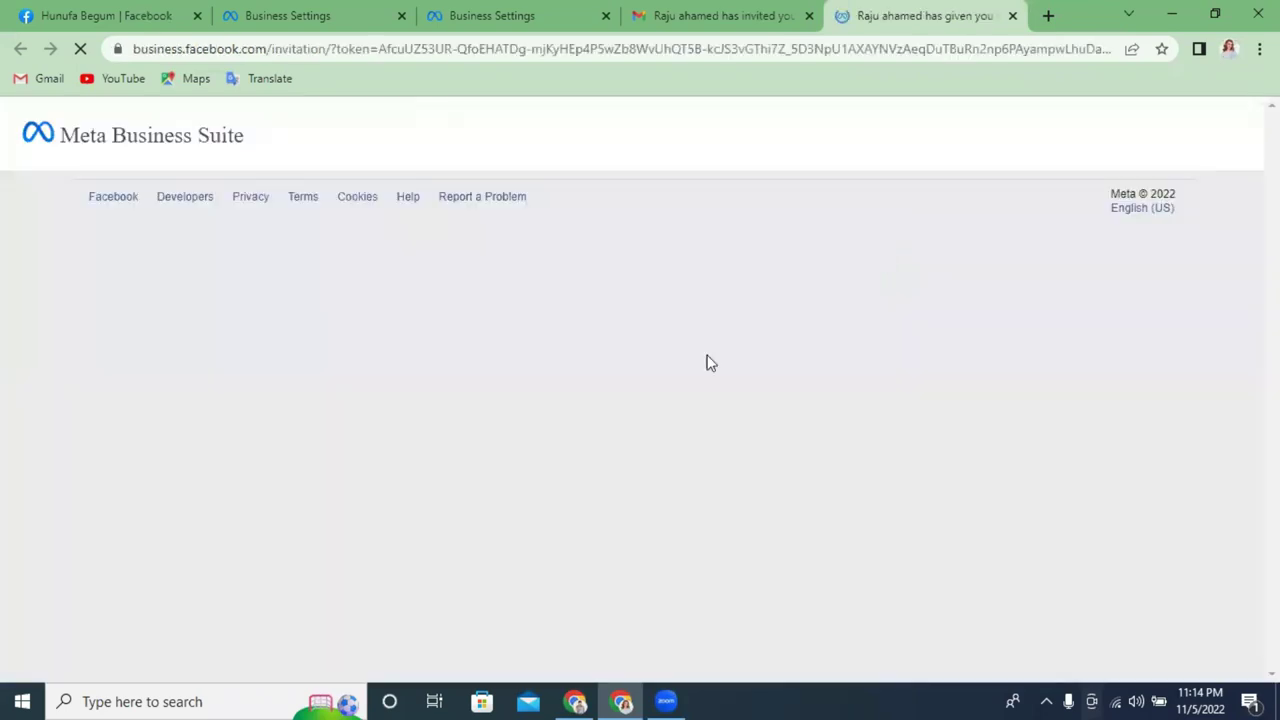
pyautogui.scroll(-1, 586, 523)
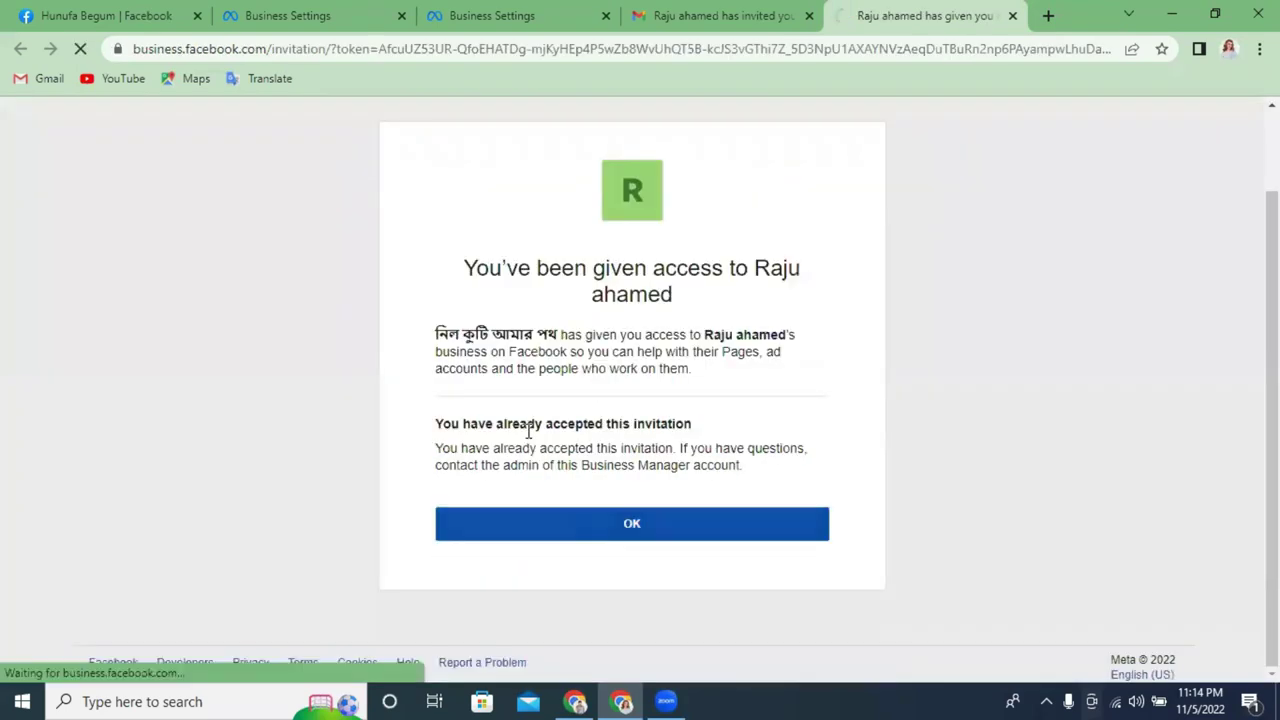
pyautogui.click(628, 522)
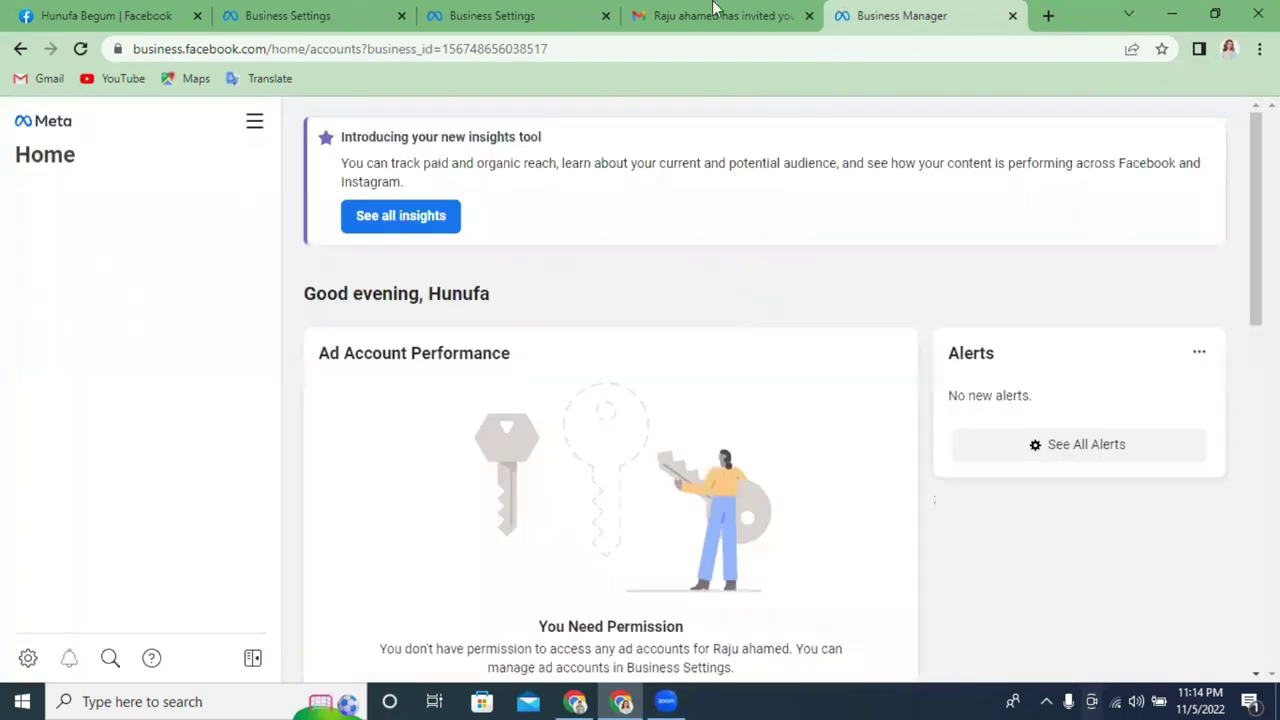
# Return to the Business Settings People page and open the business accounts list
pyautogui.scroll(-5, 688, 393)
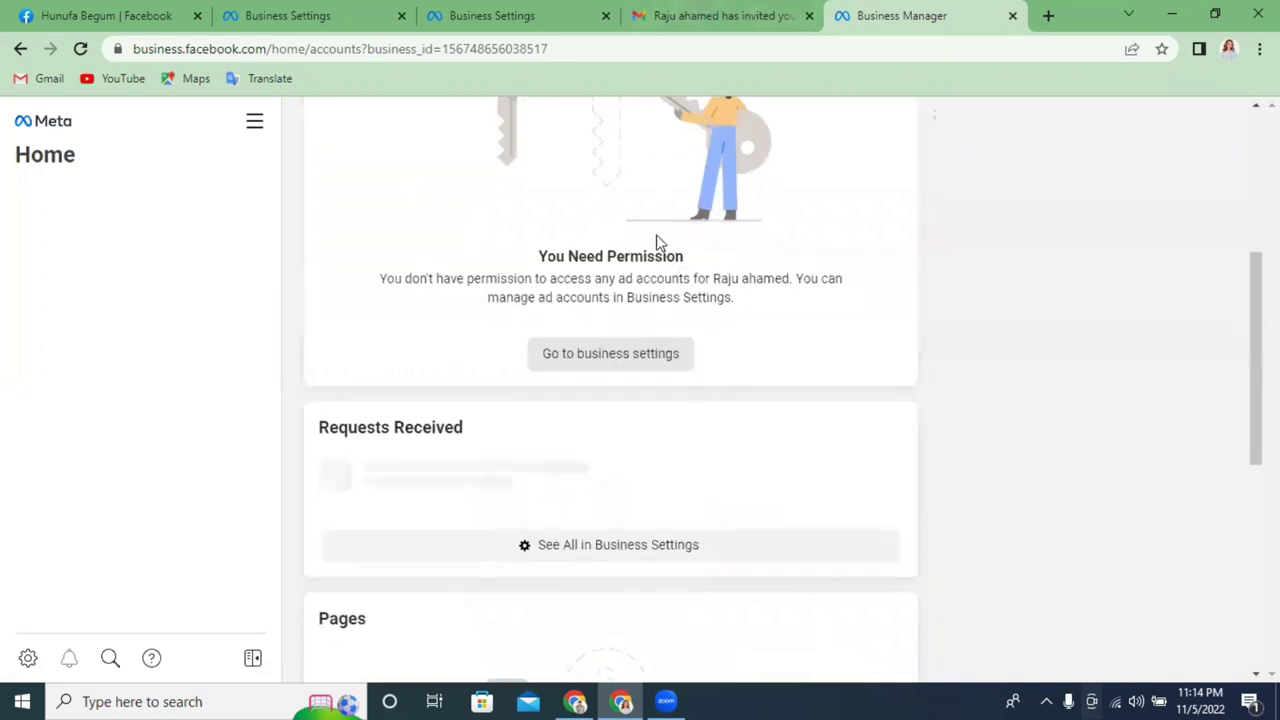
pyautogui.click(745, 12)
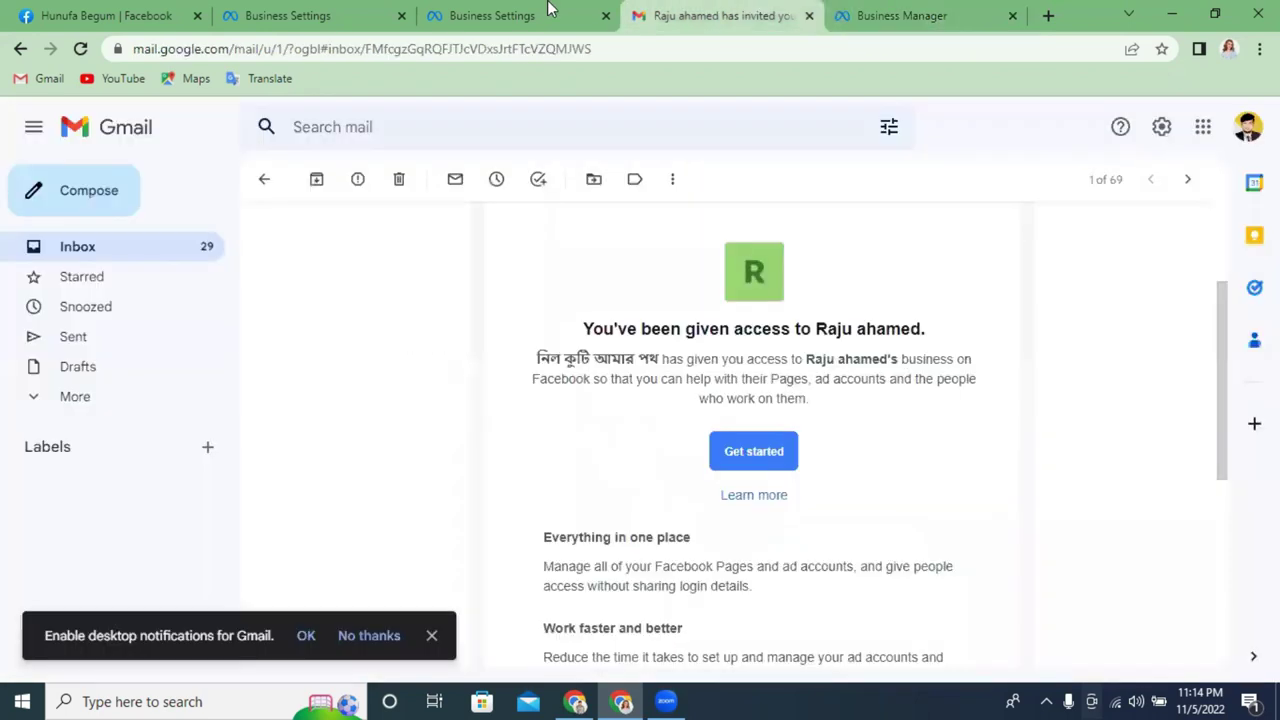
pyautogui.hotkey('ctrl', 'shift', 'Tab')
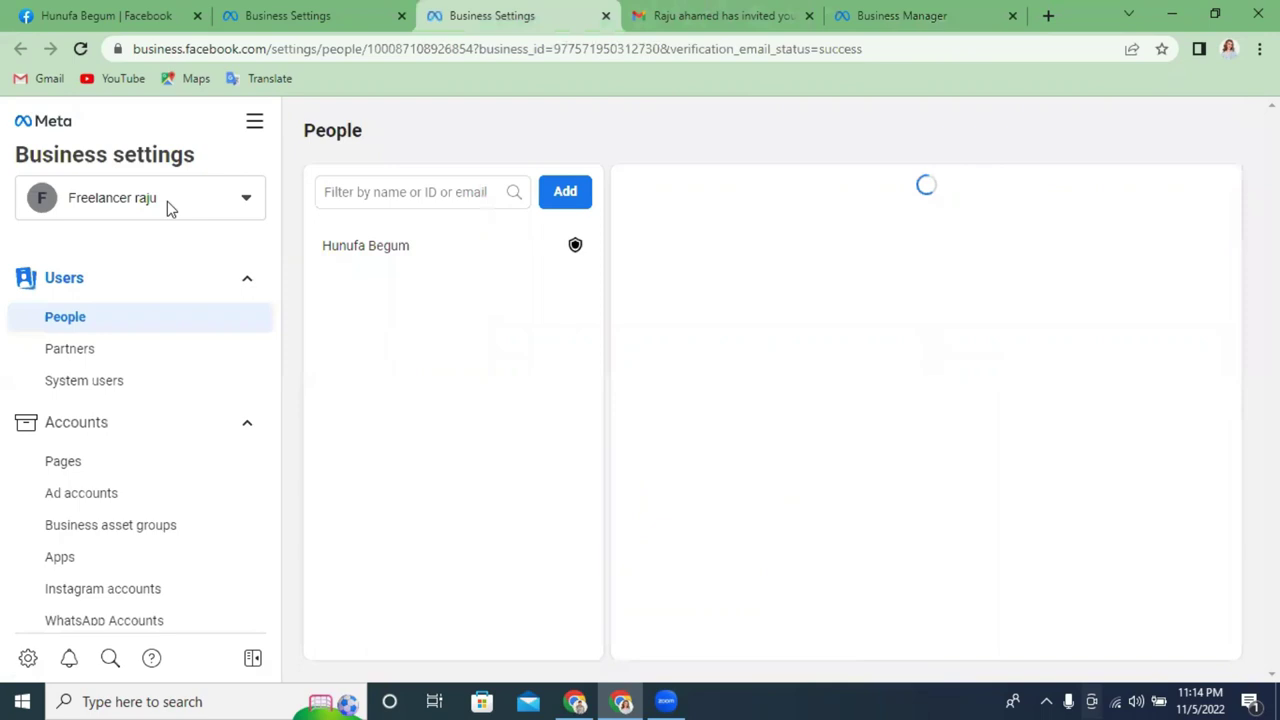
pyautogui.click(168, 205)
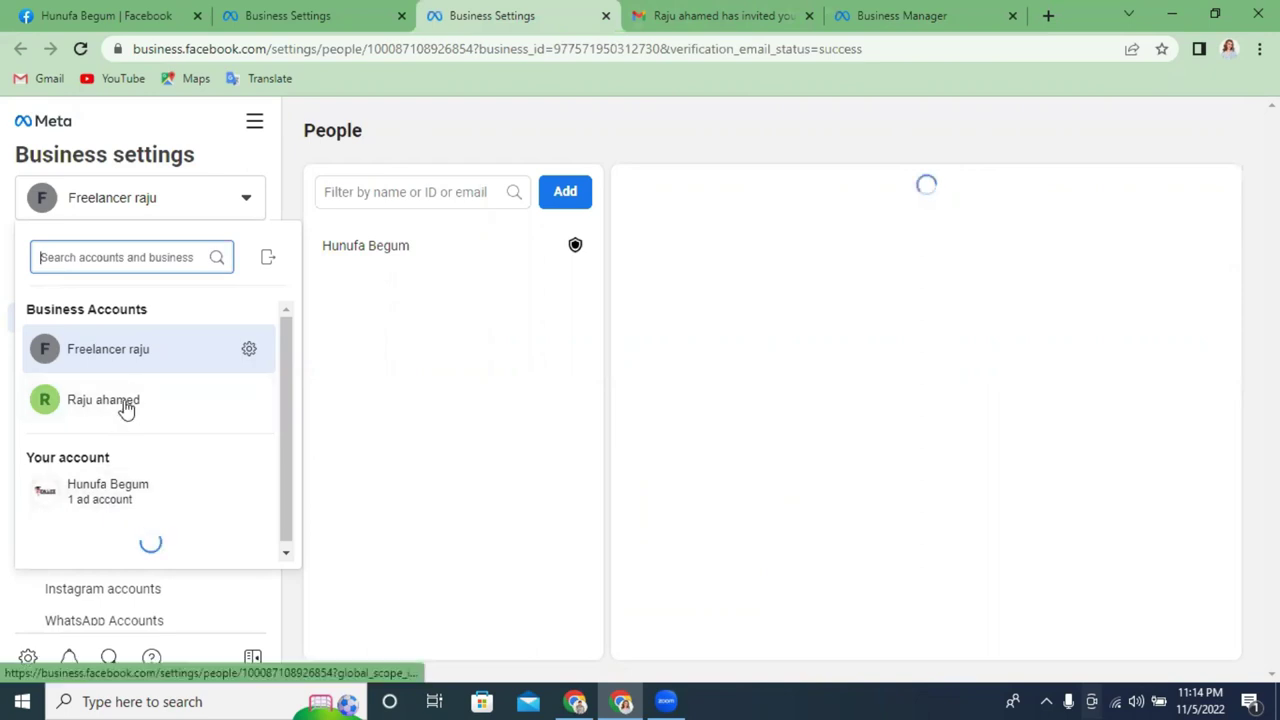
# Reload Business Settings, then switch to the business owner's window on the People page
pyautogui.rightClick(645, 115)
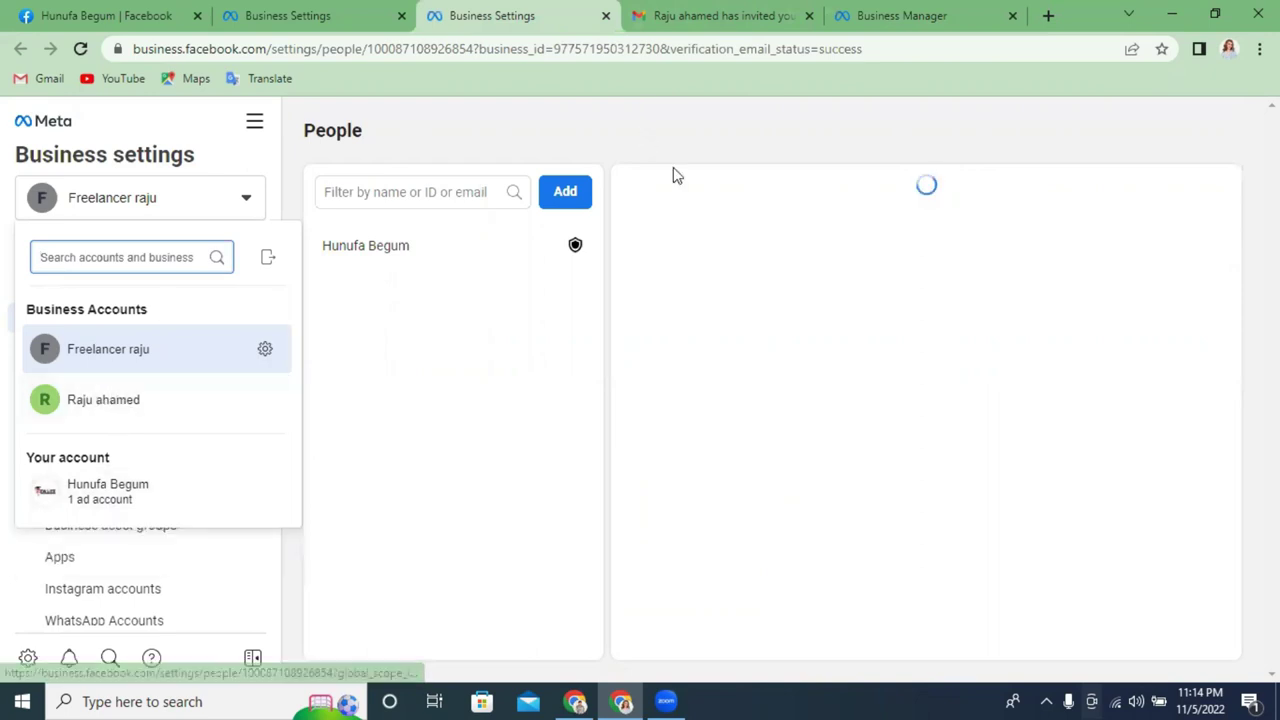
pyautogui.click(693, 169)
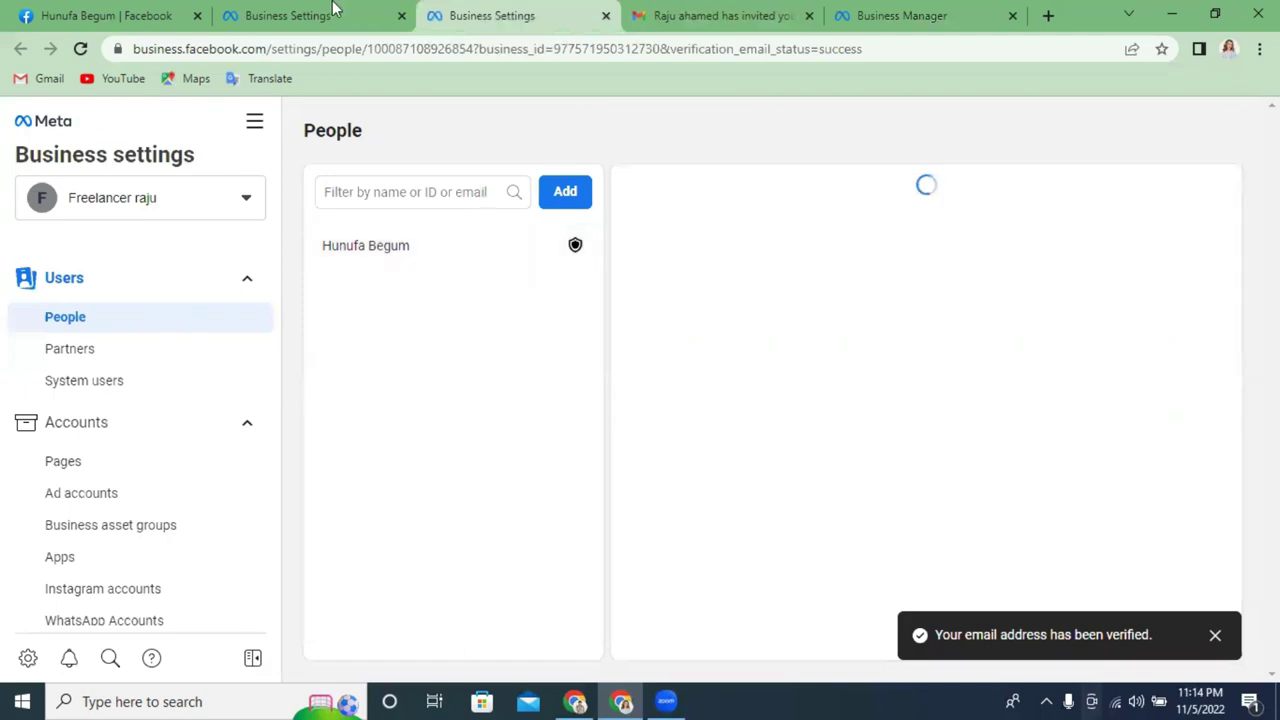
pyautogui.click(575, 701)
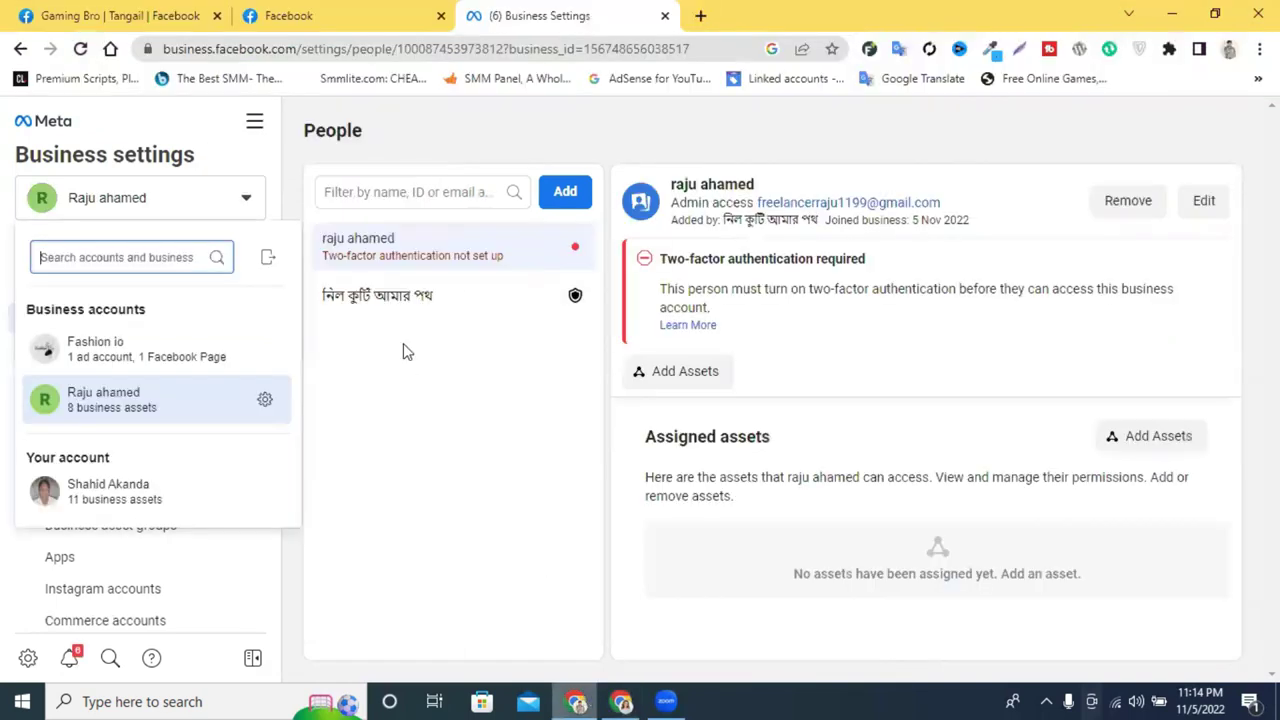
# Reload the owner's People page to confirm the new admin has two-factor on, then return to the invitee's window
pyautogui.rightClick(474, 404)
pyautogui.click(455, 394)
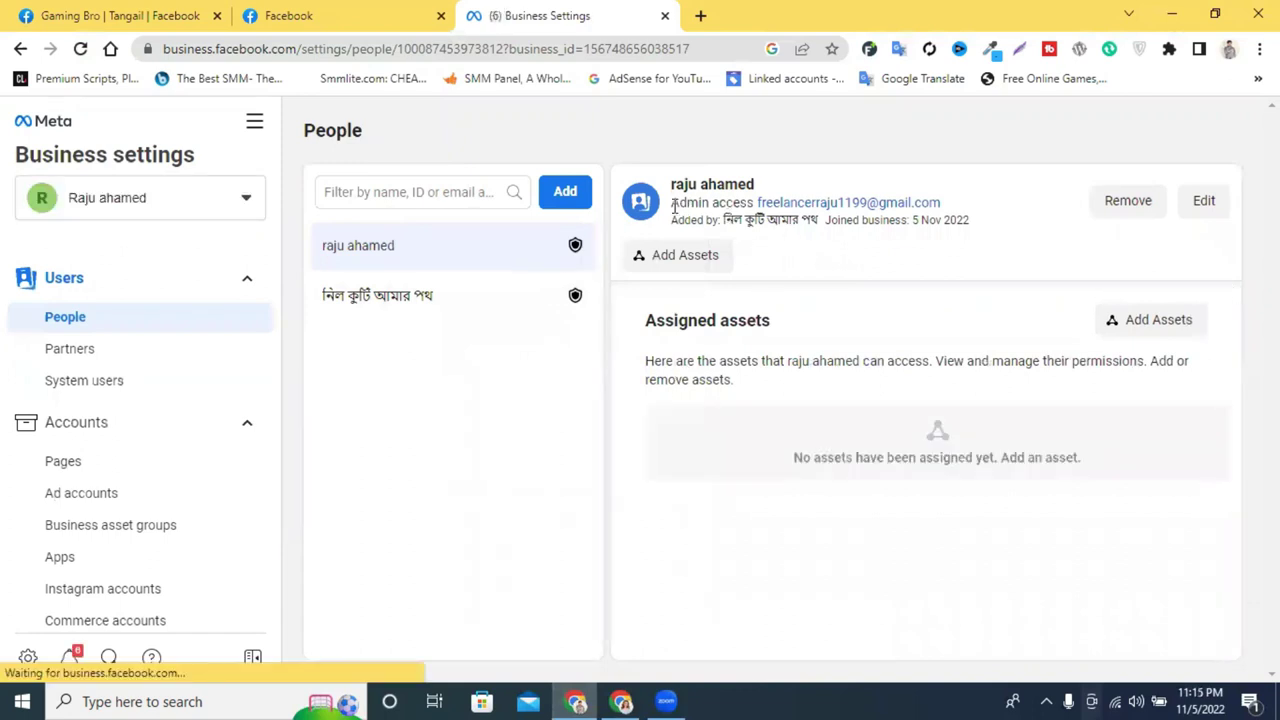
pyautogui.moveTo(746, 204); pyautogui.dragTo(800, 206)
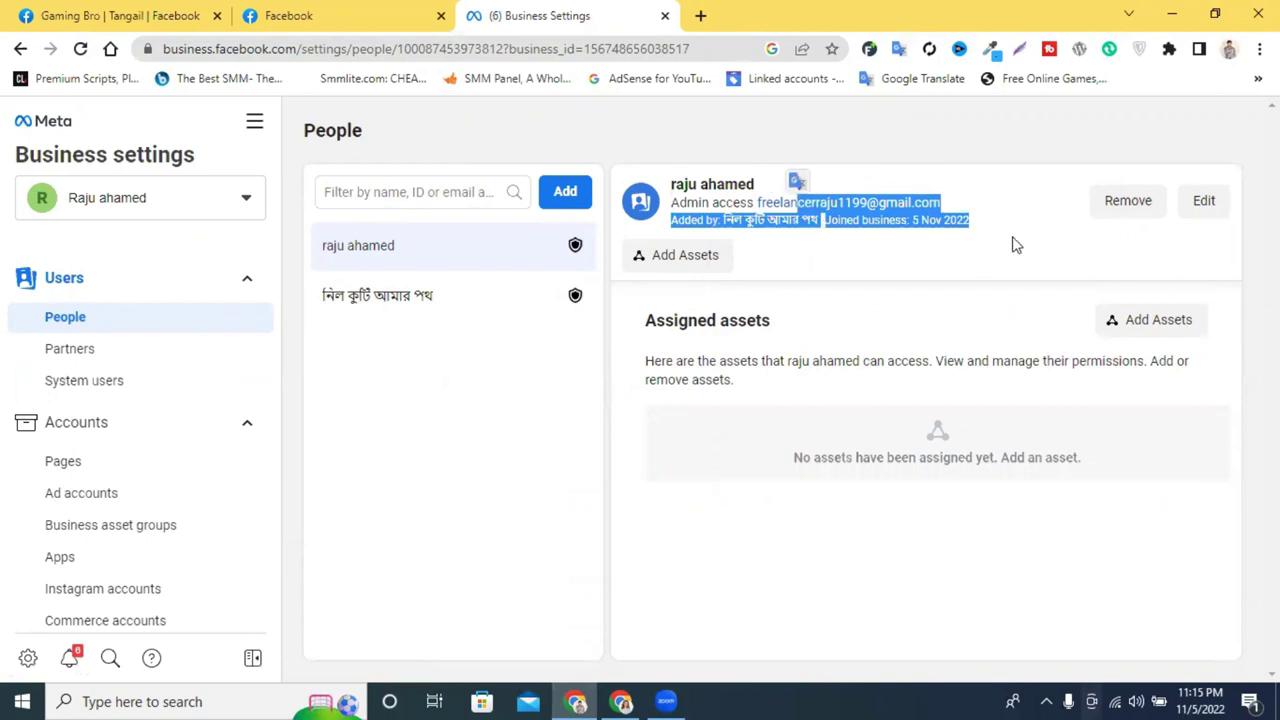
pyautogui.click(1089, 228)
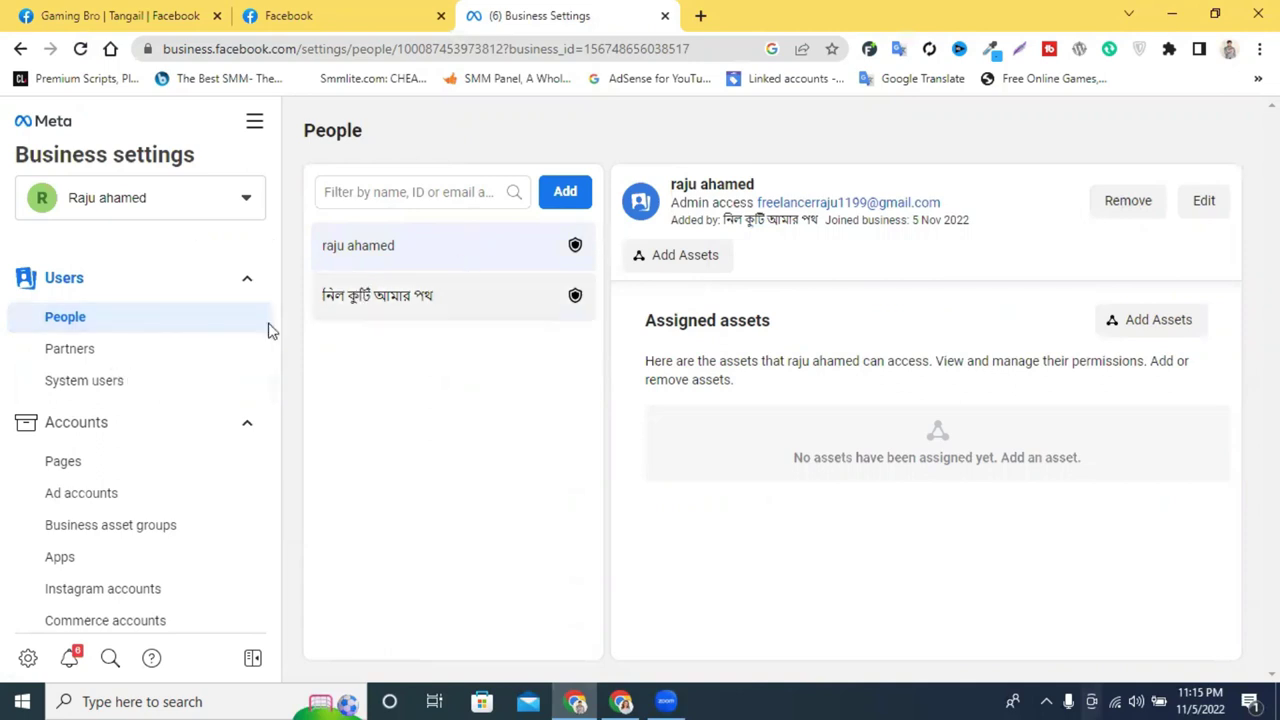
pyautogui.click(158, 212)
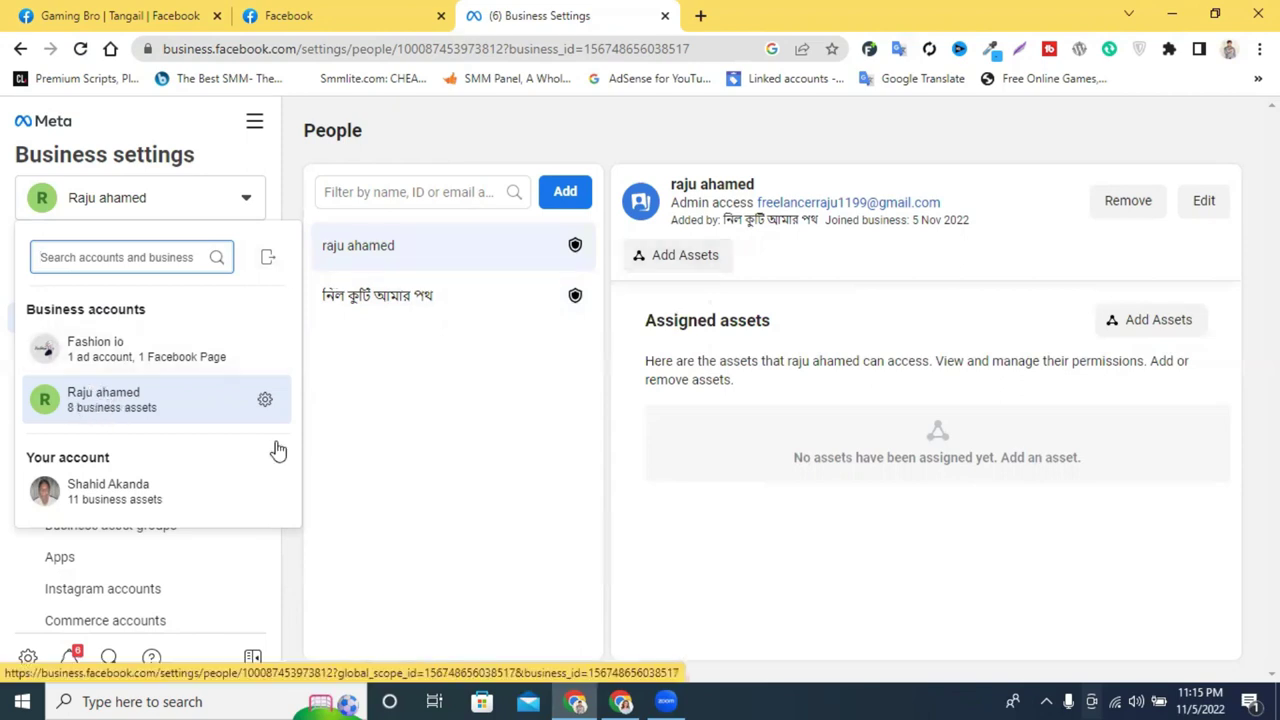
pyautogui.hotkey('alt', 'Tab')
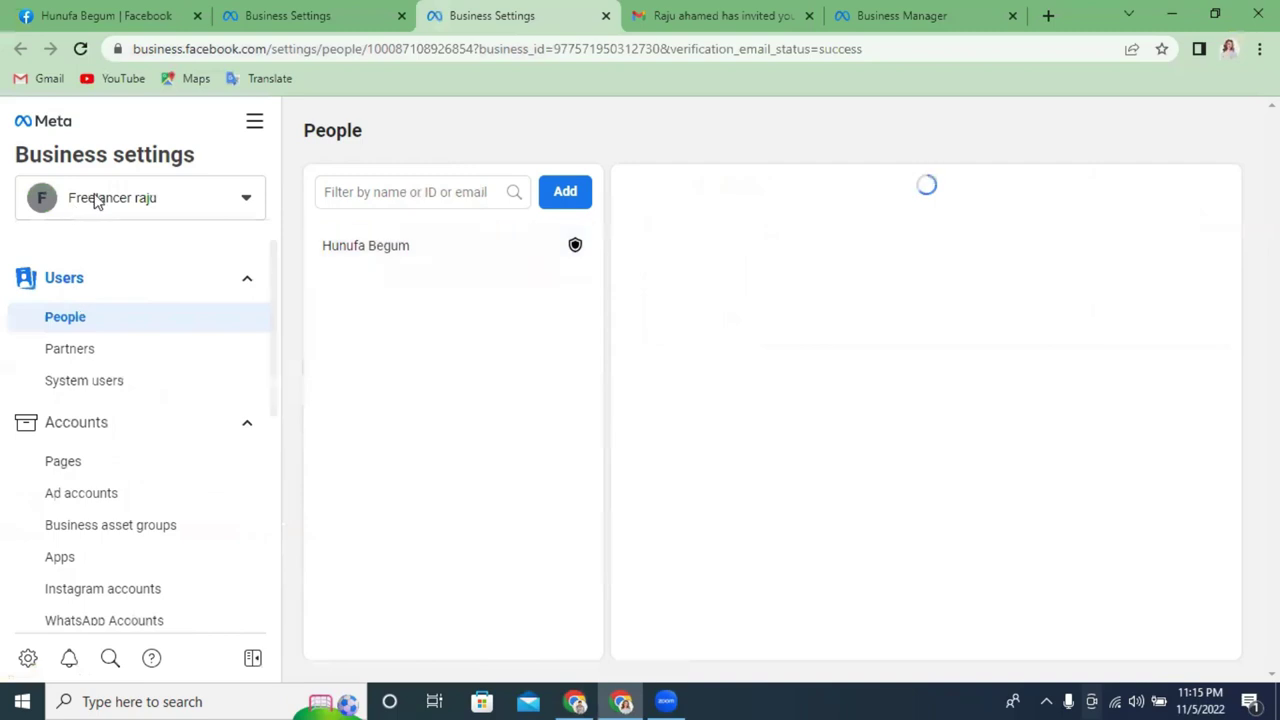
# Open the Ad accounts page for Freelancer raju from the Business settings sidebar
pyautogui.click(50, 200)
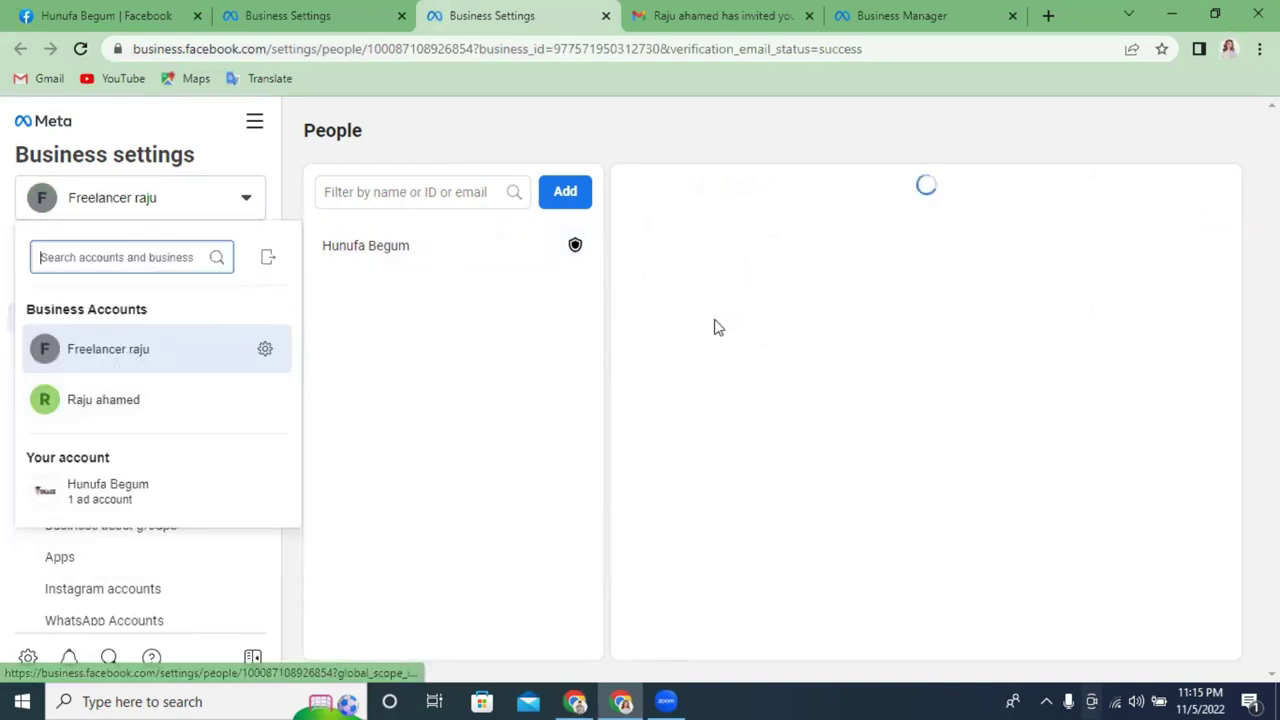
pyautogui.press('Escape')
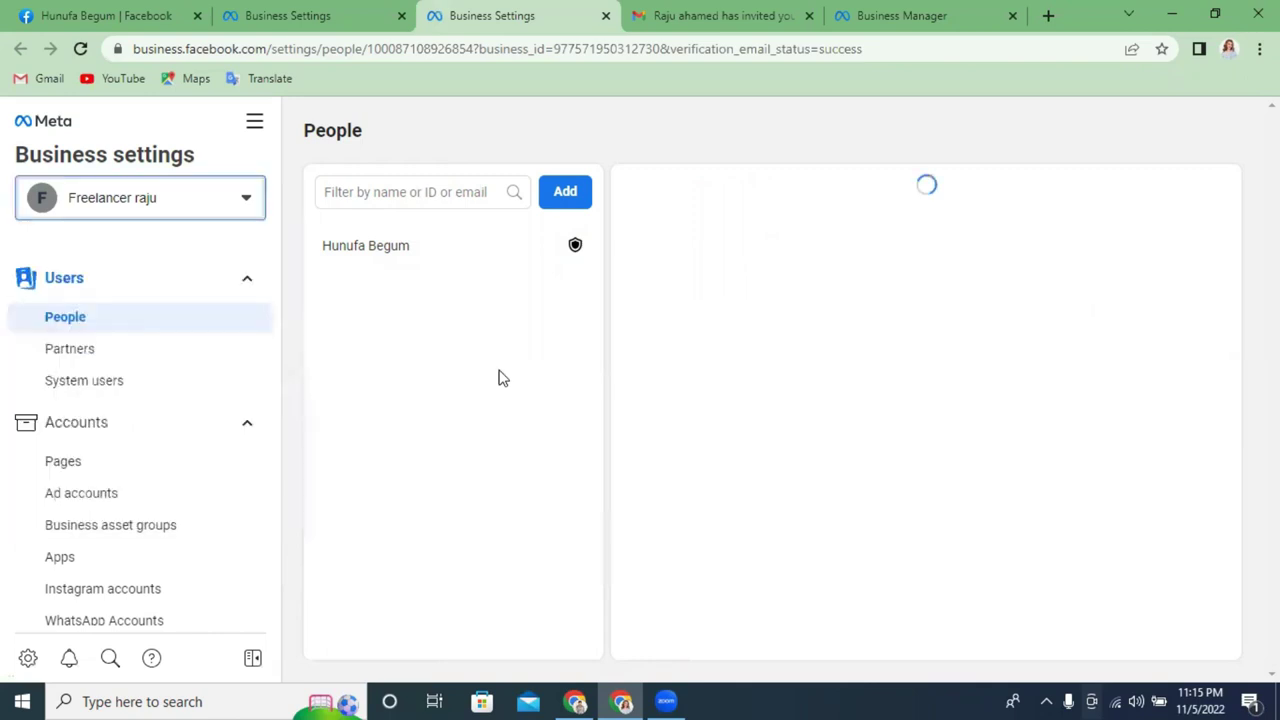
pyautogui.scroll(-2, 216, 320)
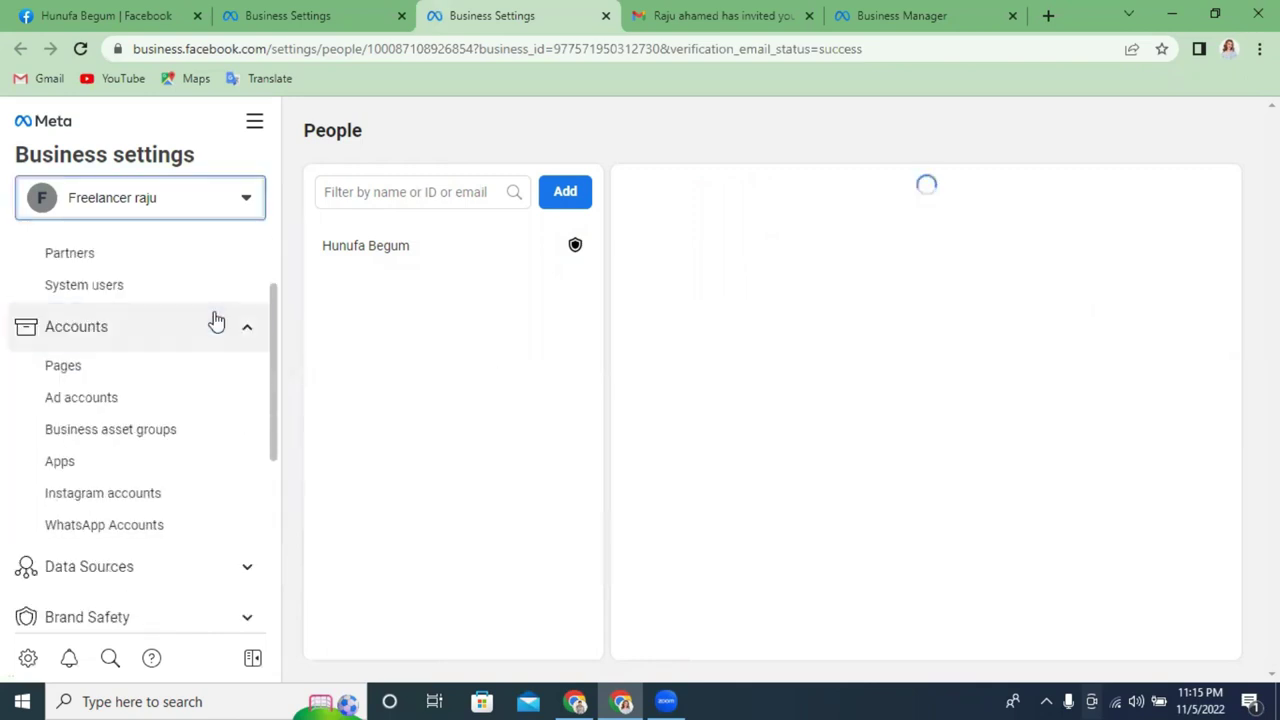
pyautogui.scroll(-3, 216, 320)
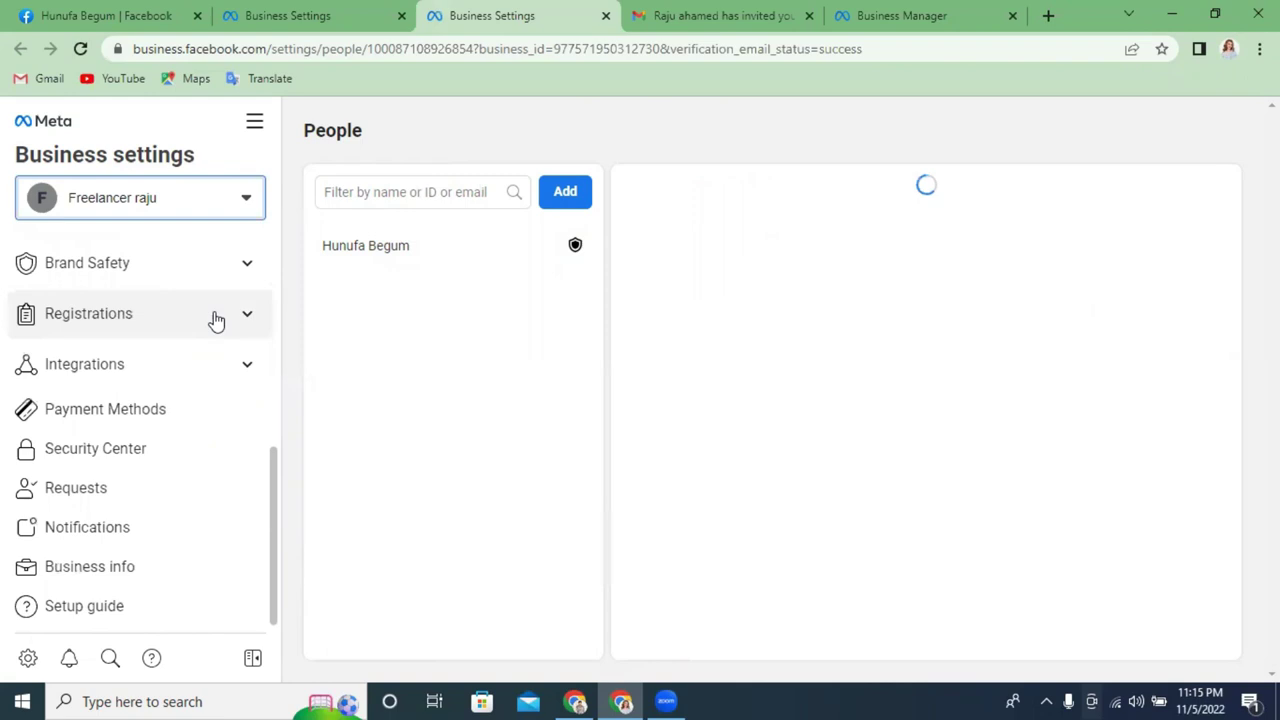
pyautogui.scroll(5, 216, 320)
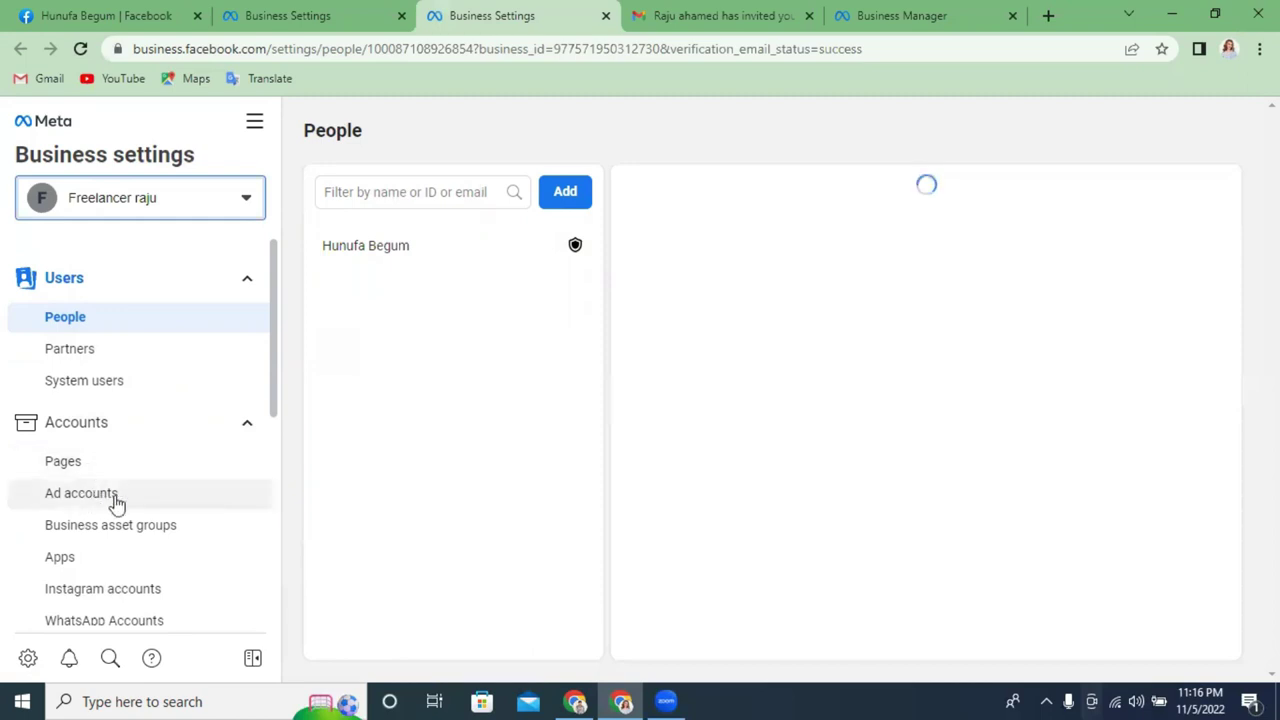
pyautogui.click(115, 498)
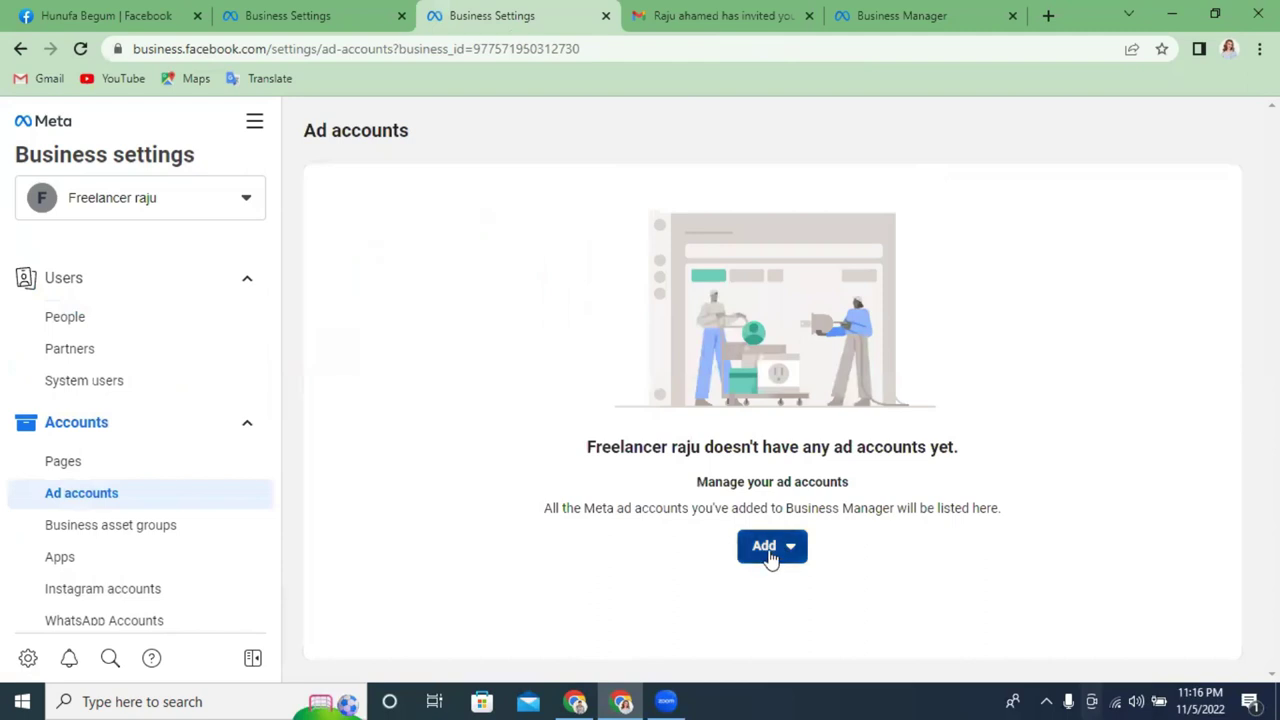
# Cancel adding an ad account by ID, then launch Ads Manager from All tools
pyautogui.click(769, 556)
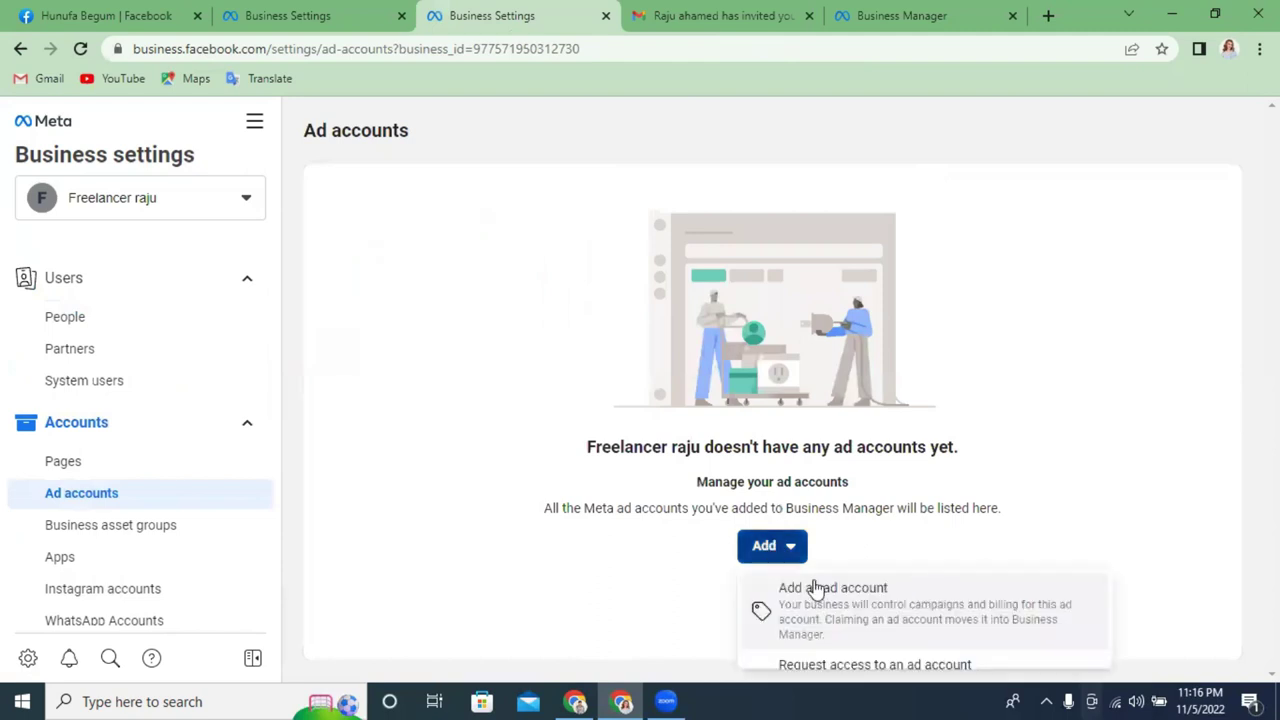
pyautogui.click(934, 601)
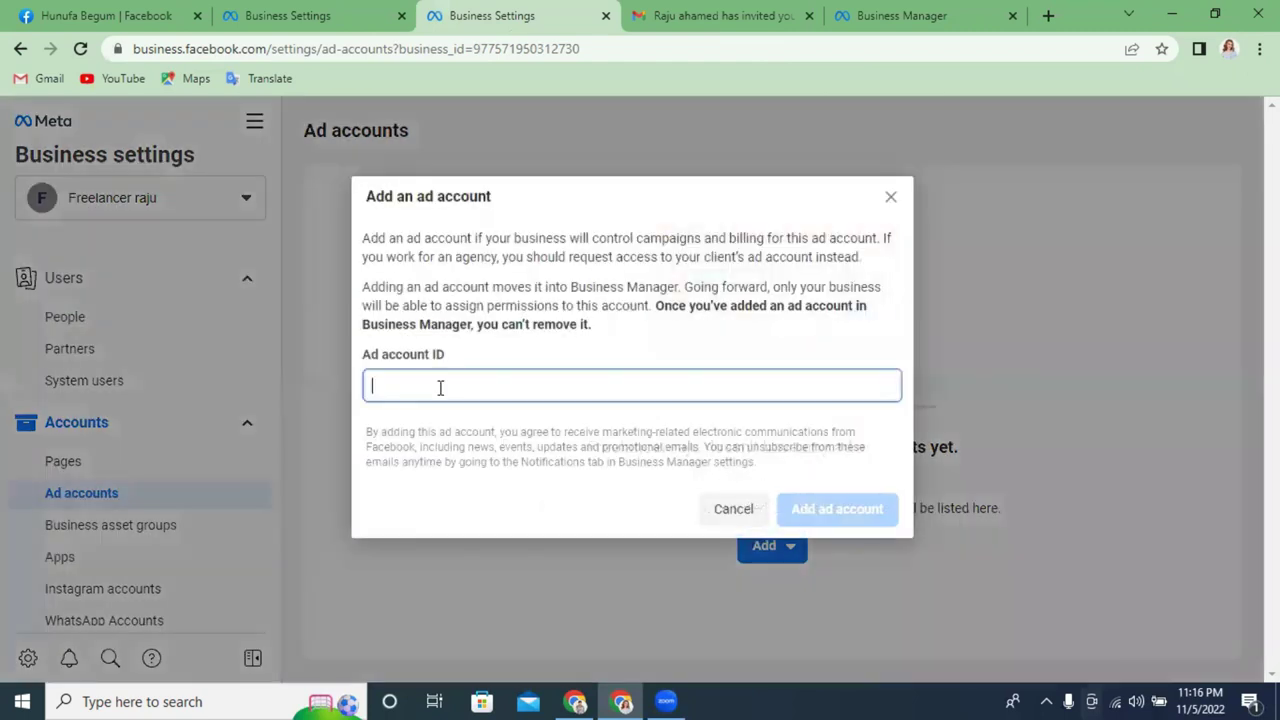
pyautogui.click(889, 194)
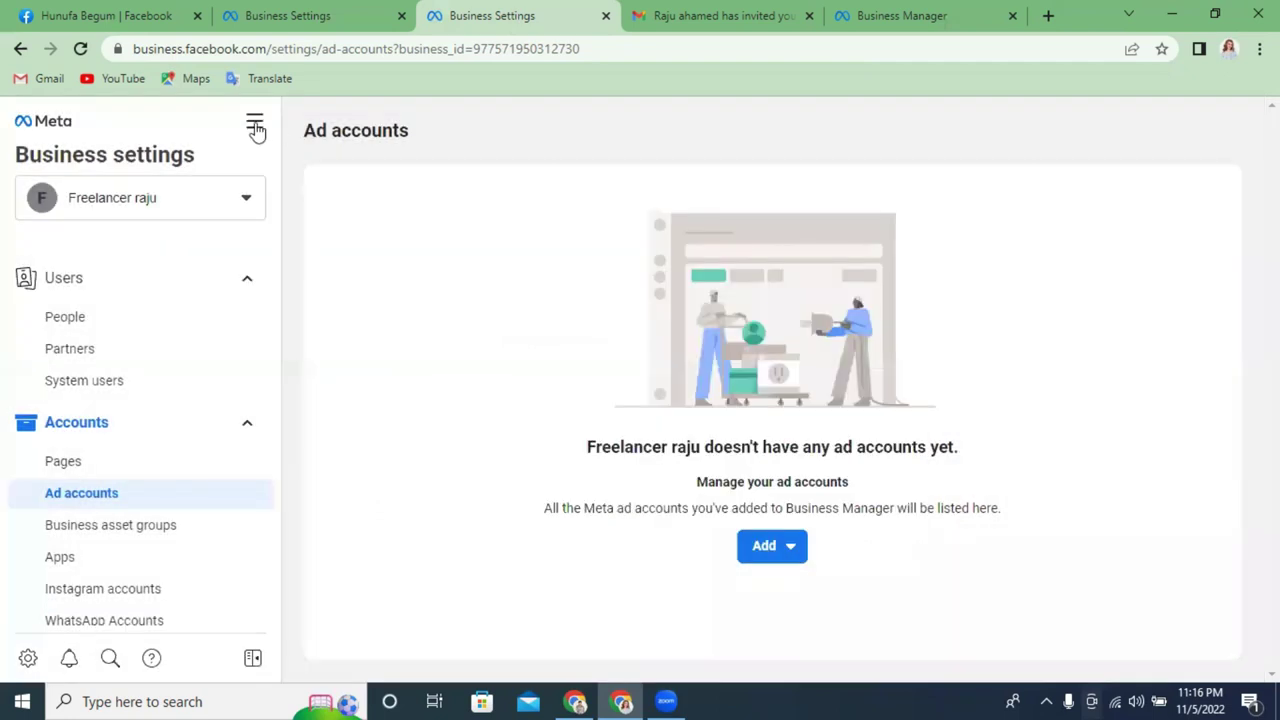
pyautogui.click(255, 124)
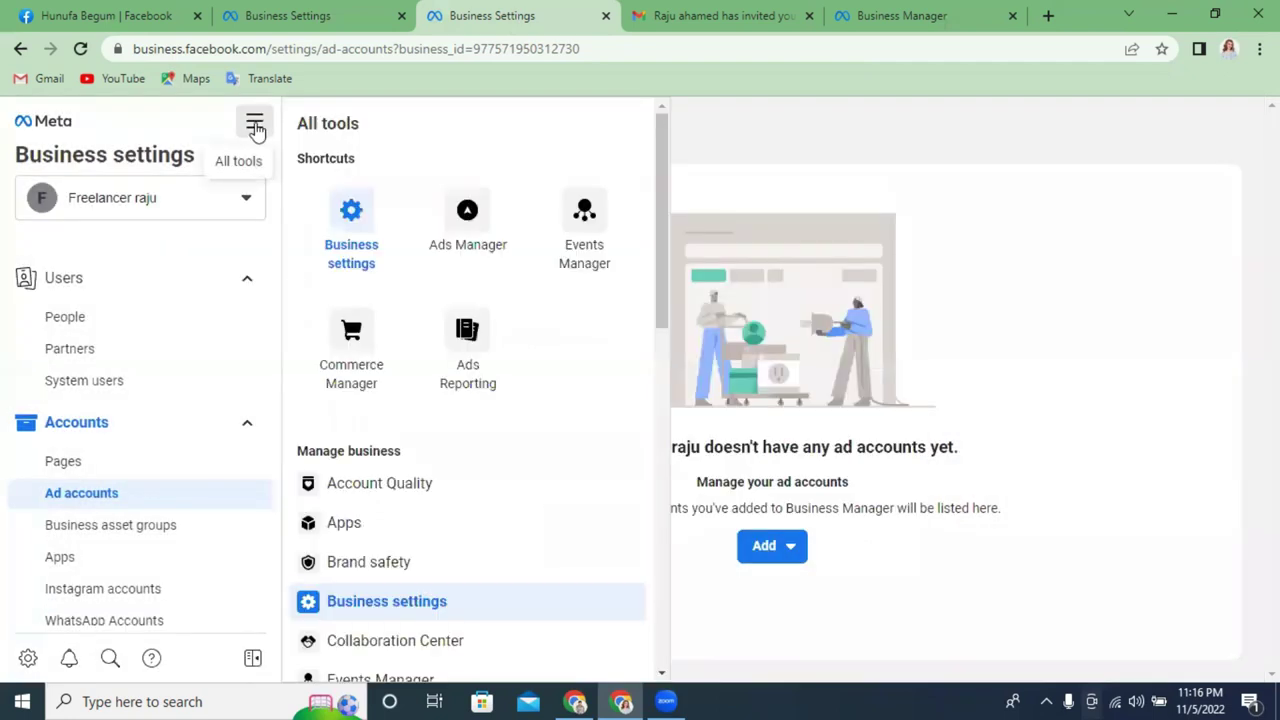
pyautogui.click(483, 230)
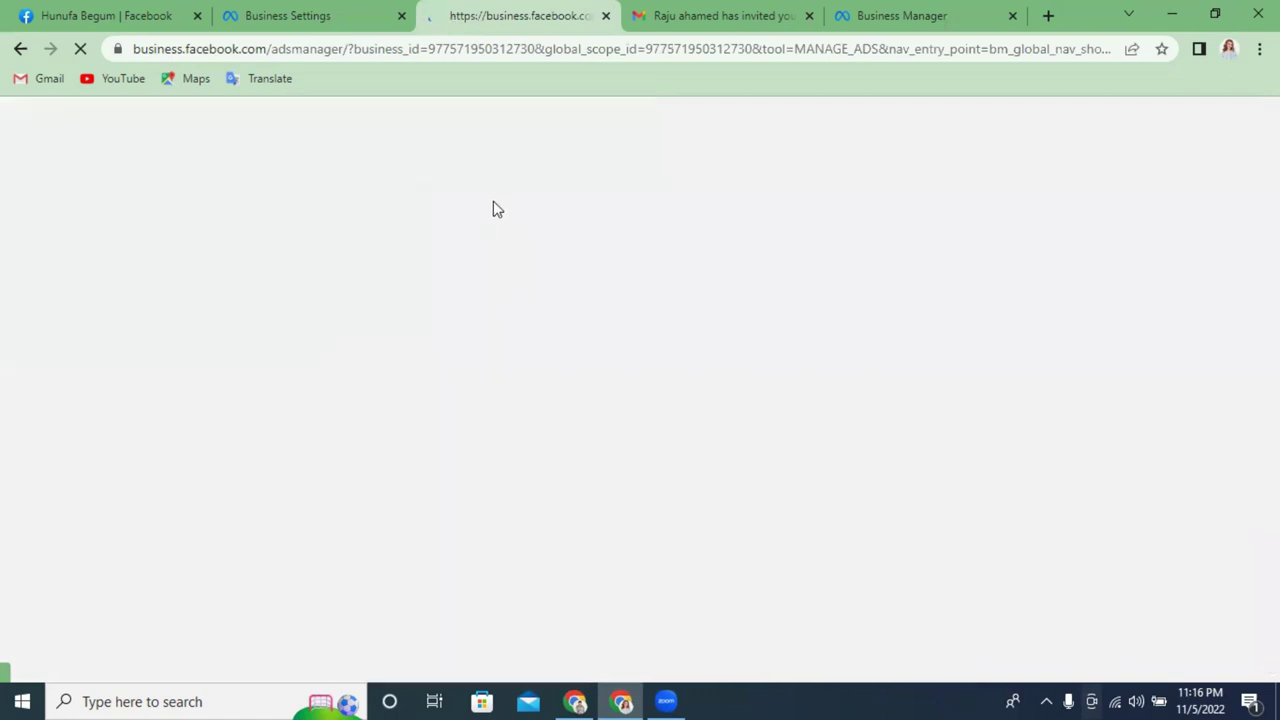
# Close the Gmail invitation tab and the older Business Manager tab
pyautogui.click(760, 16)
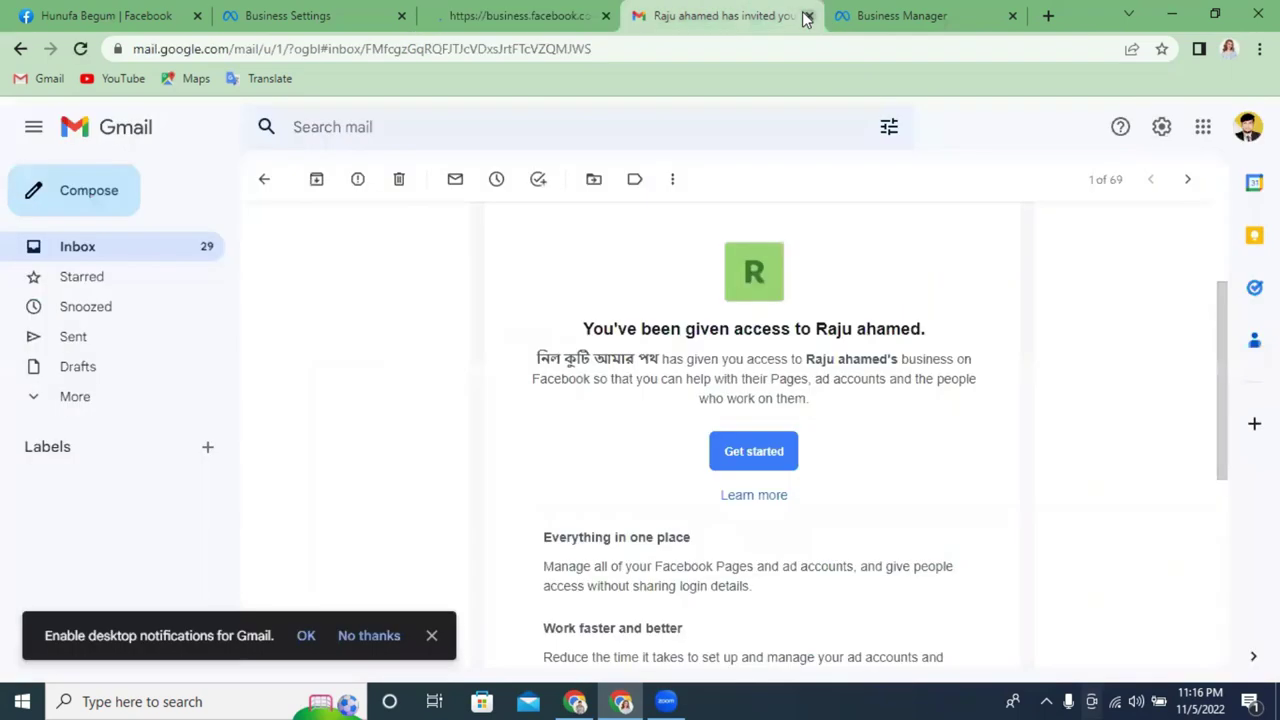
pyautogui.click(806, 16)
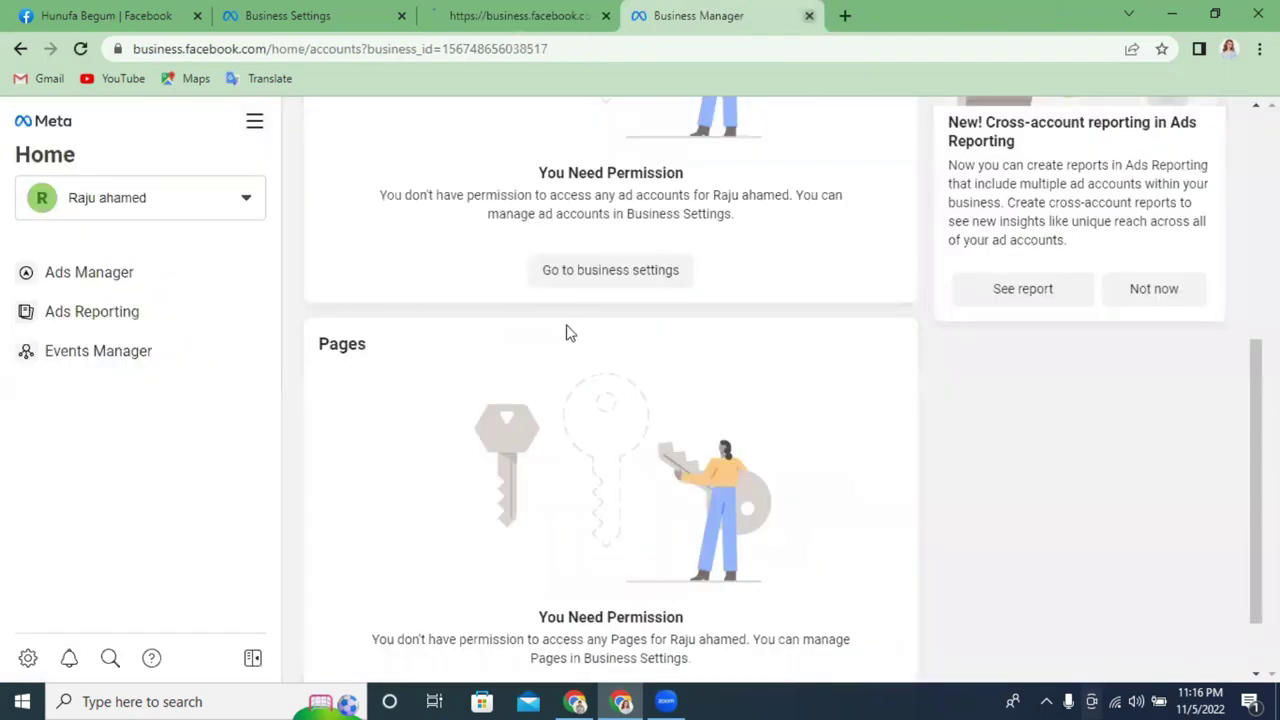
pyautogui.hotkey('ctrl', 'w')
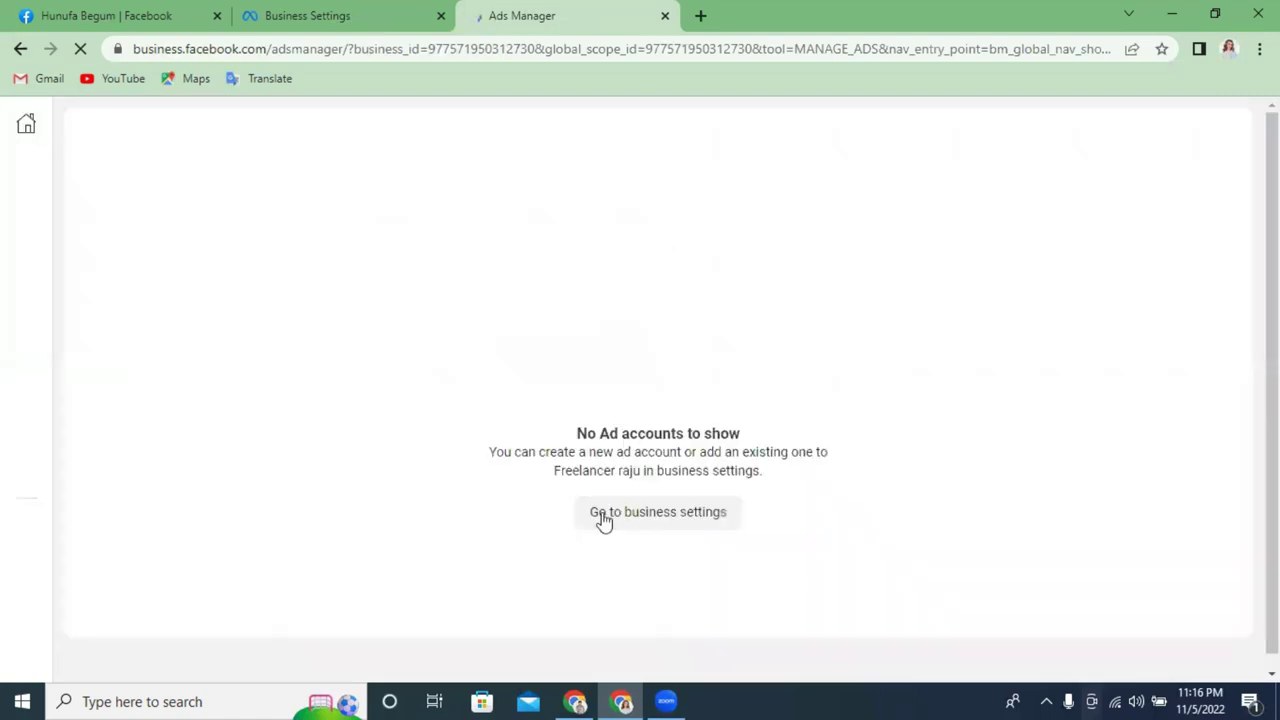
# Check the second business's disabled ad account, then open Ads Manager for the personal ad account
pyautogui.click(604, 515)
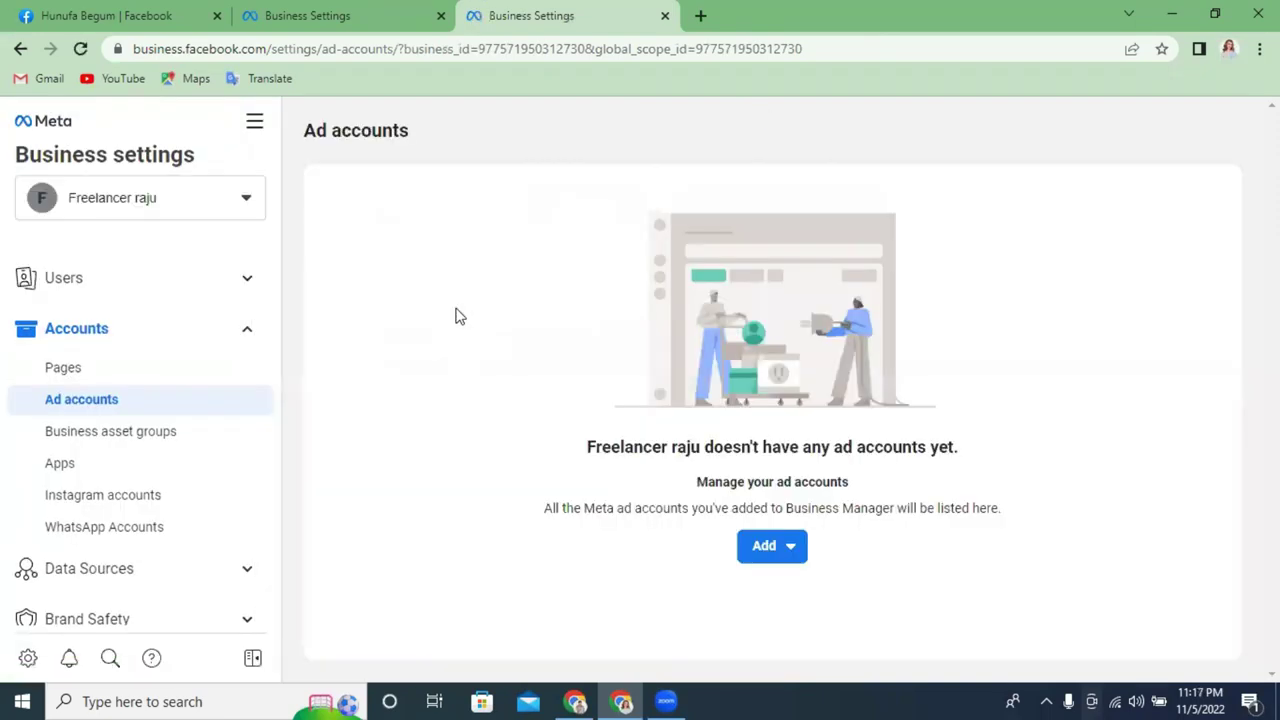
pyautogui.click(115, 208)
pyautogui.click(84, 412)
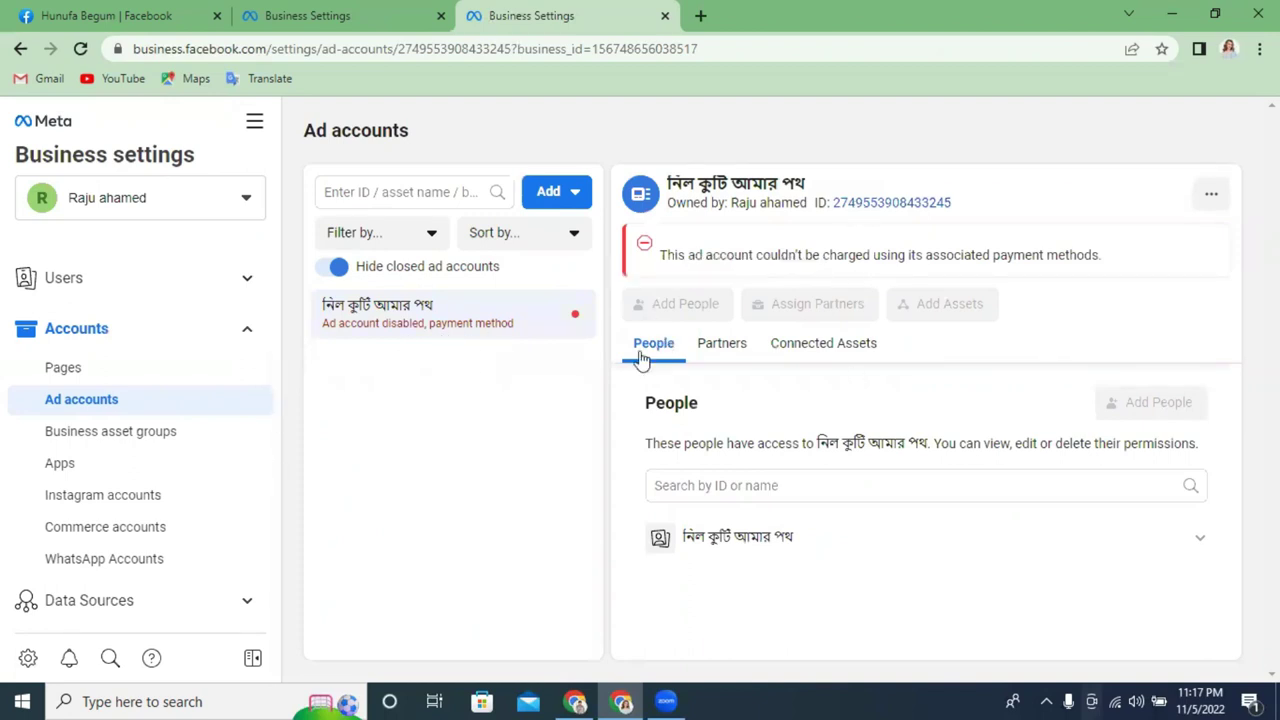
pyautogui.click(180, 208)
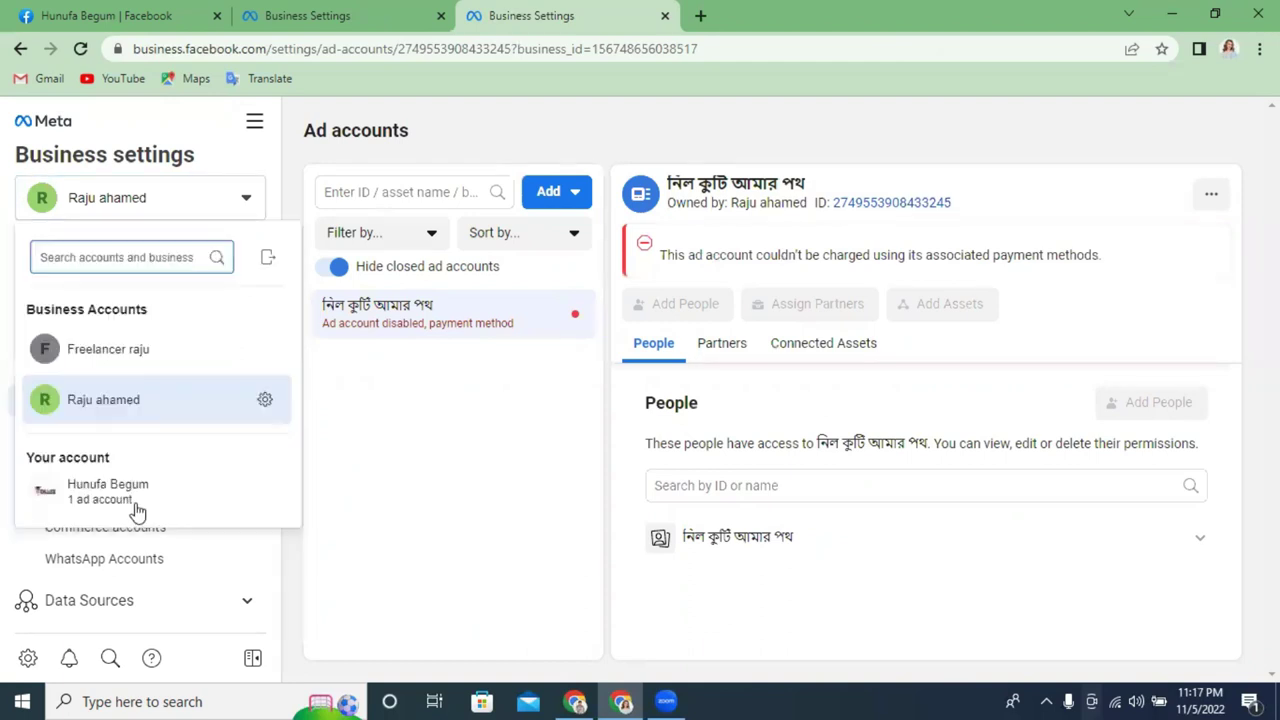
pyautogui.click(136, 512)
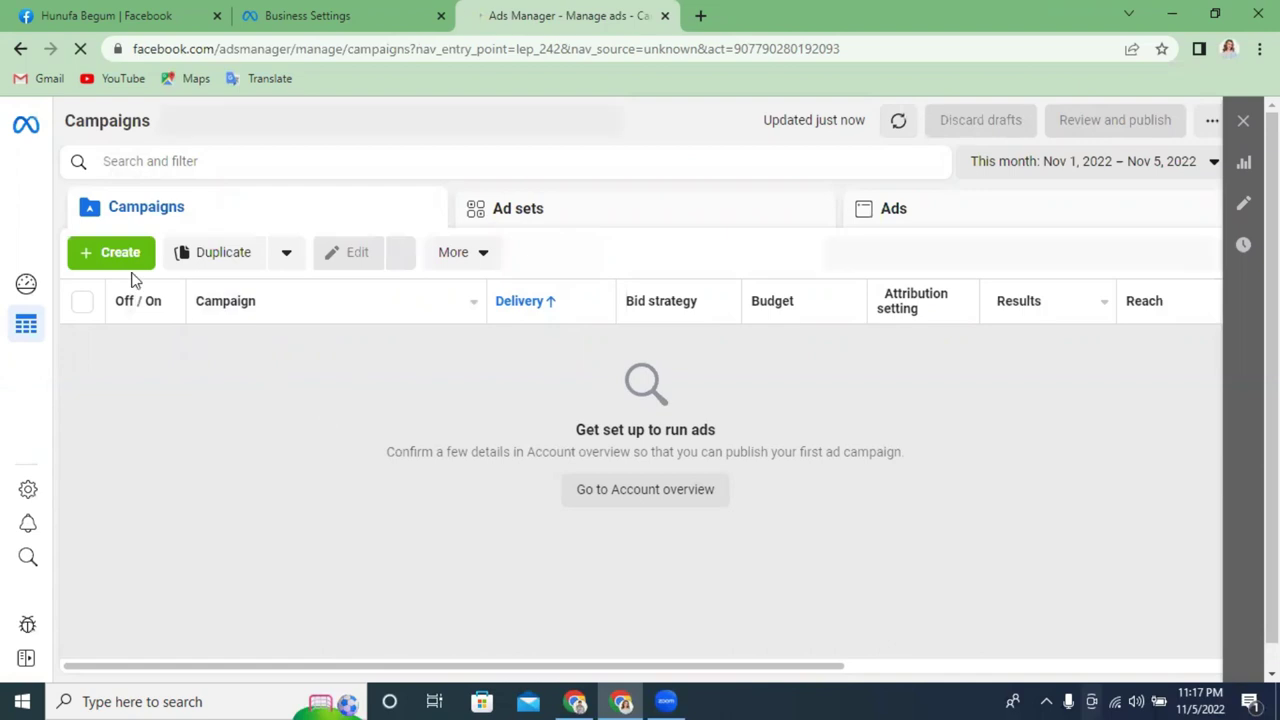
# Accept the non-discrimination advertising policy, dismiss the Add payment method popup, and open the account switcher
pyautogui.click(146, 262)
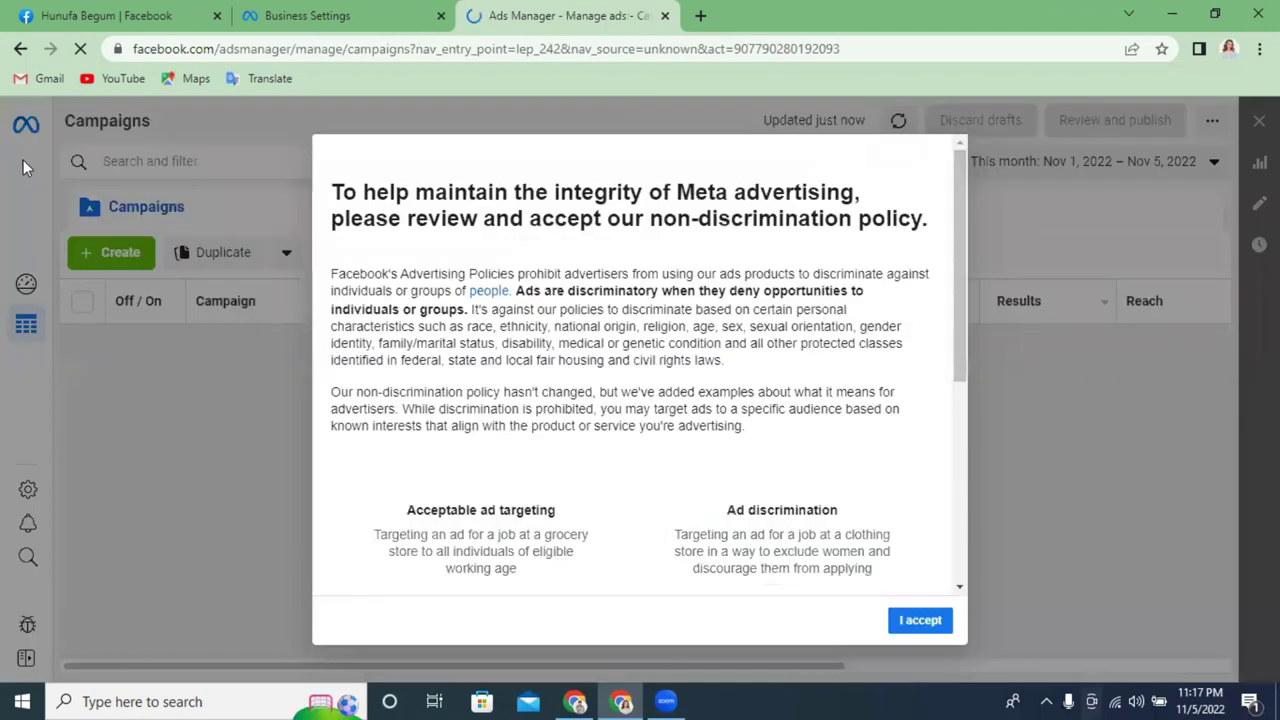
pyautogui.scroll(-4, 877, 474)
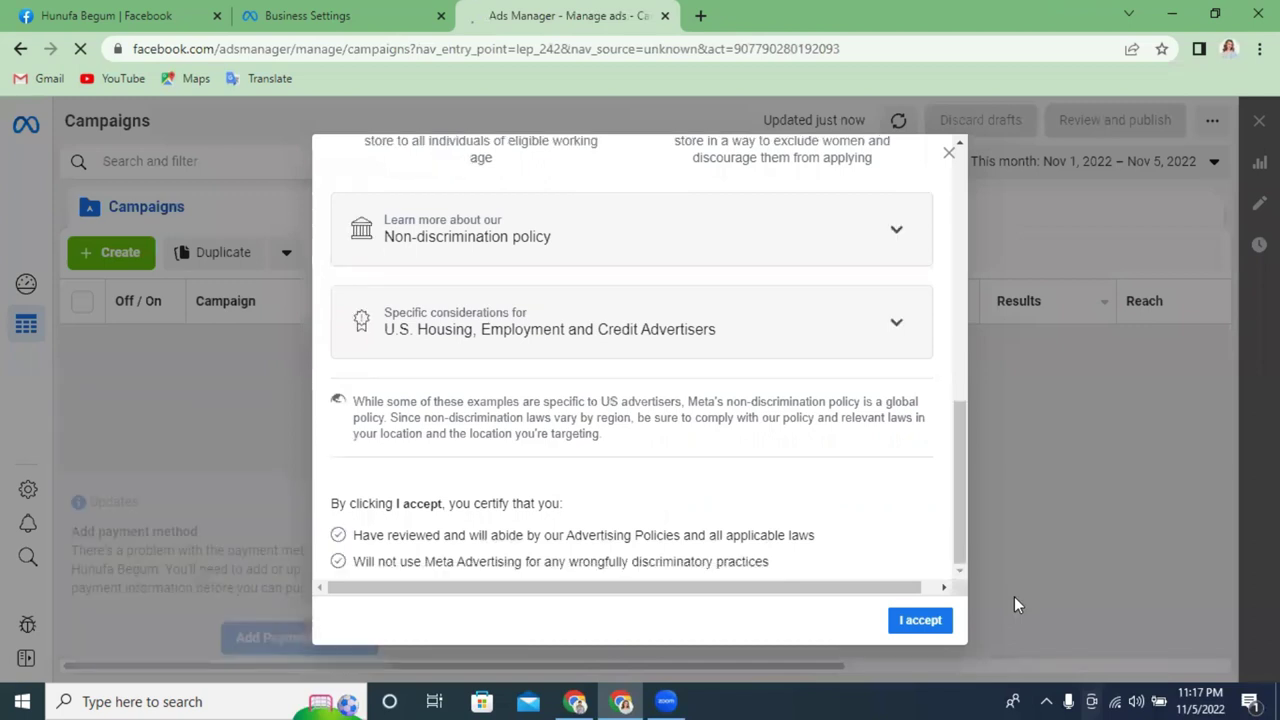
pyautogui.click(932, 622)
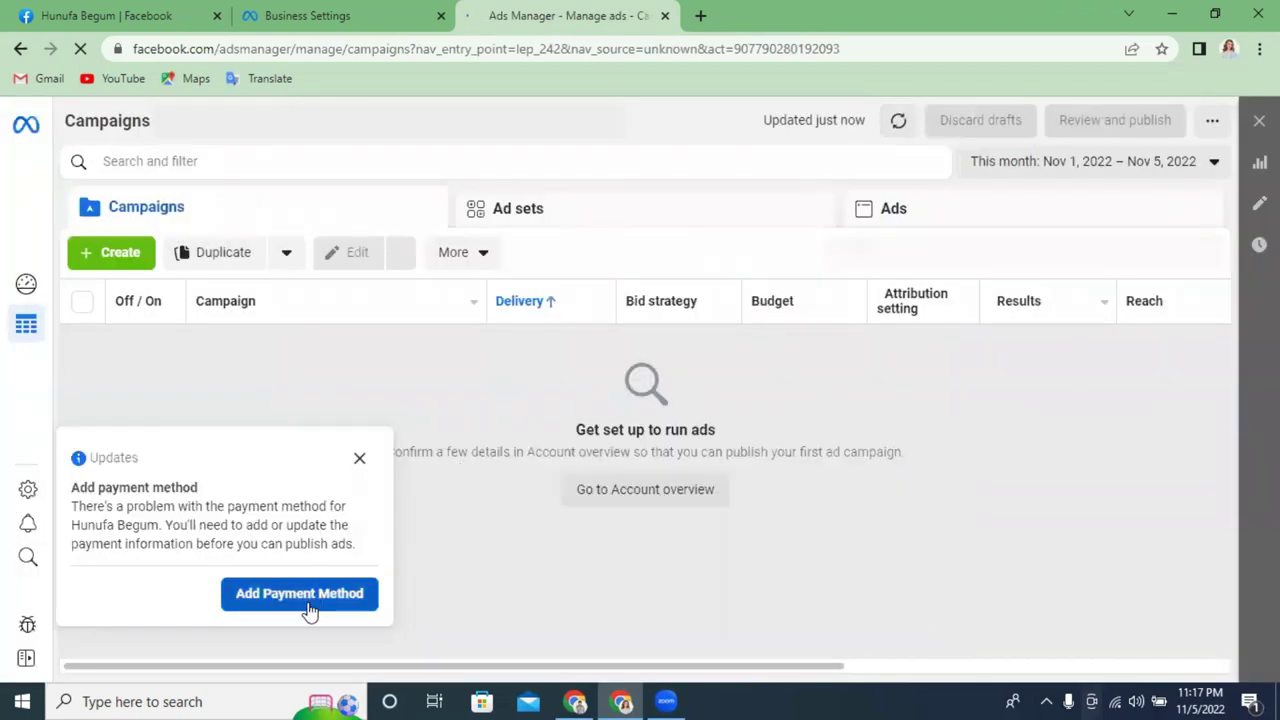
pyautogui.click(359, 458)
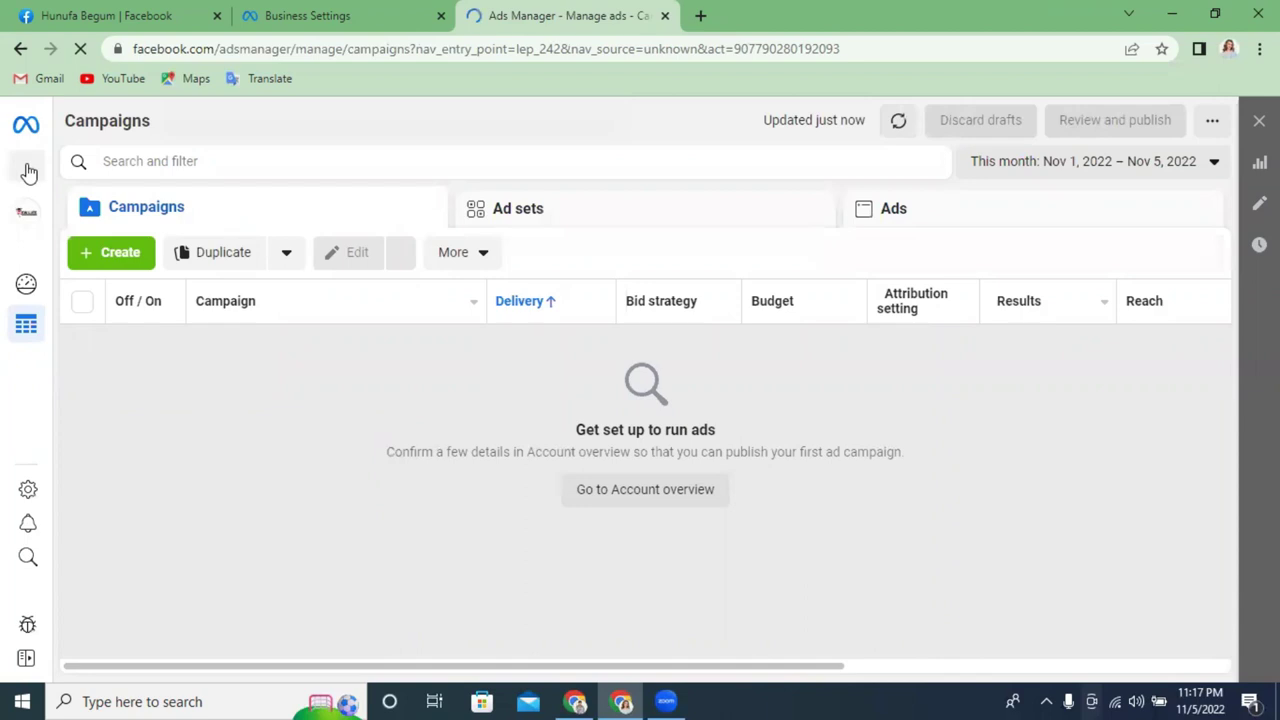
pyautogui.click(29, 172)
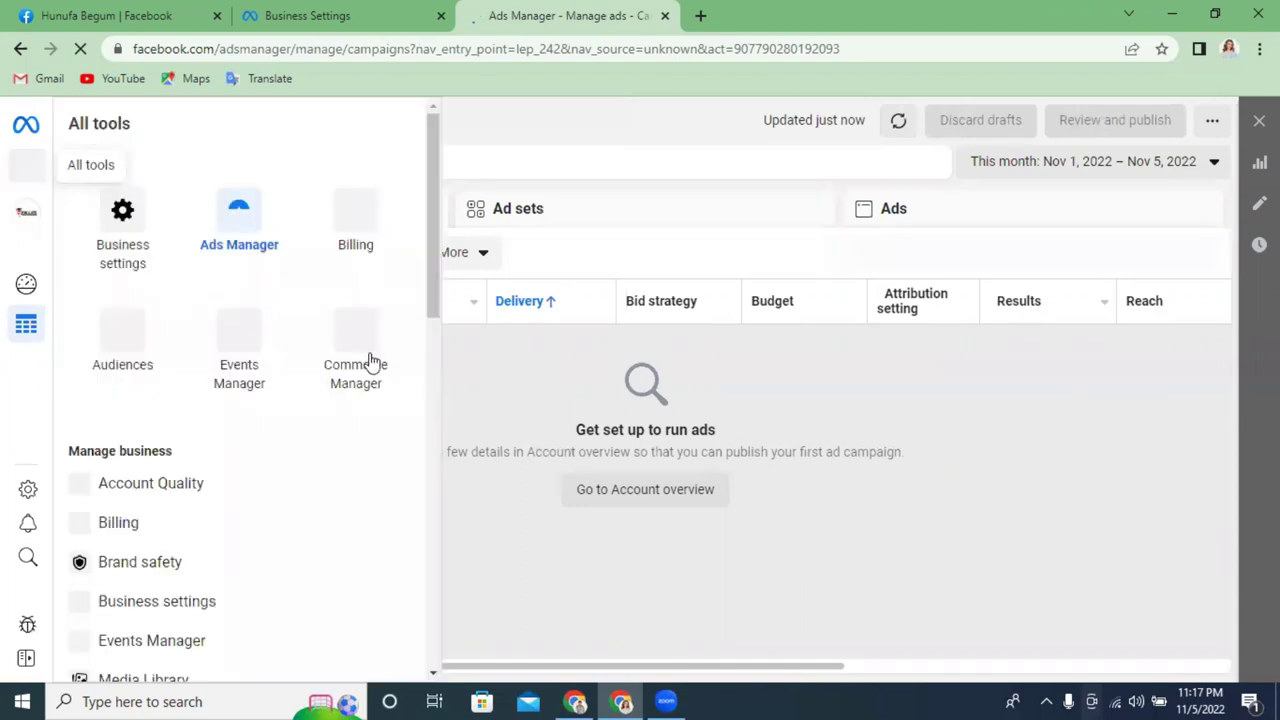
pyautogui.click(24, 226)
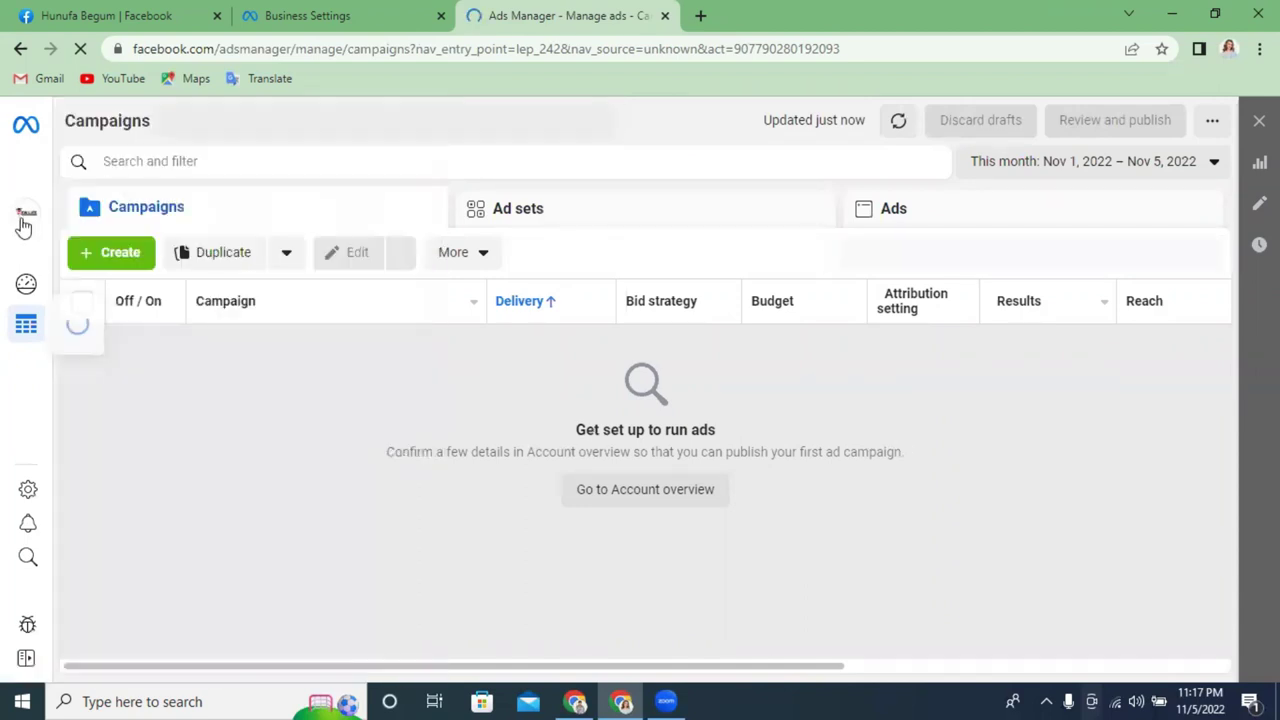
pyautogui.click(24, 222)
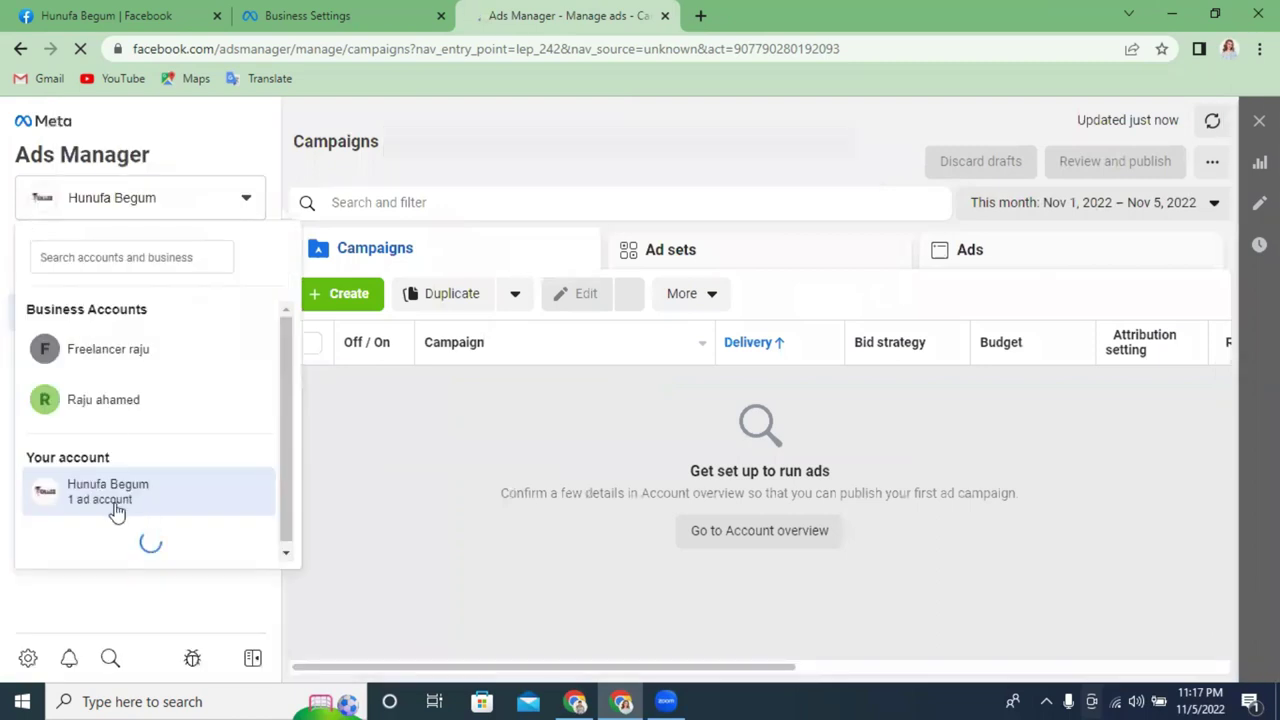
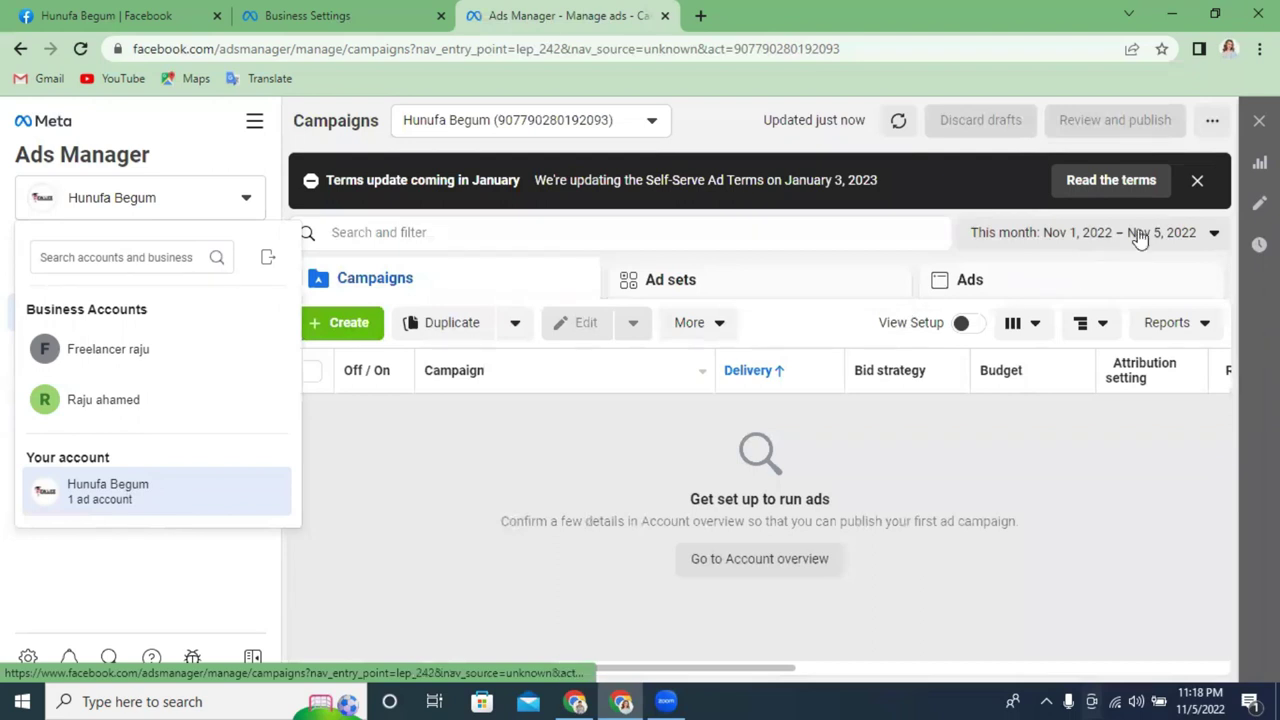
# Dismiss the terms update notice and open Billing's Payment activity page from All tools
pyautogui.click(1196, 182)
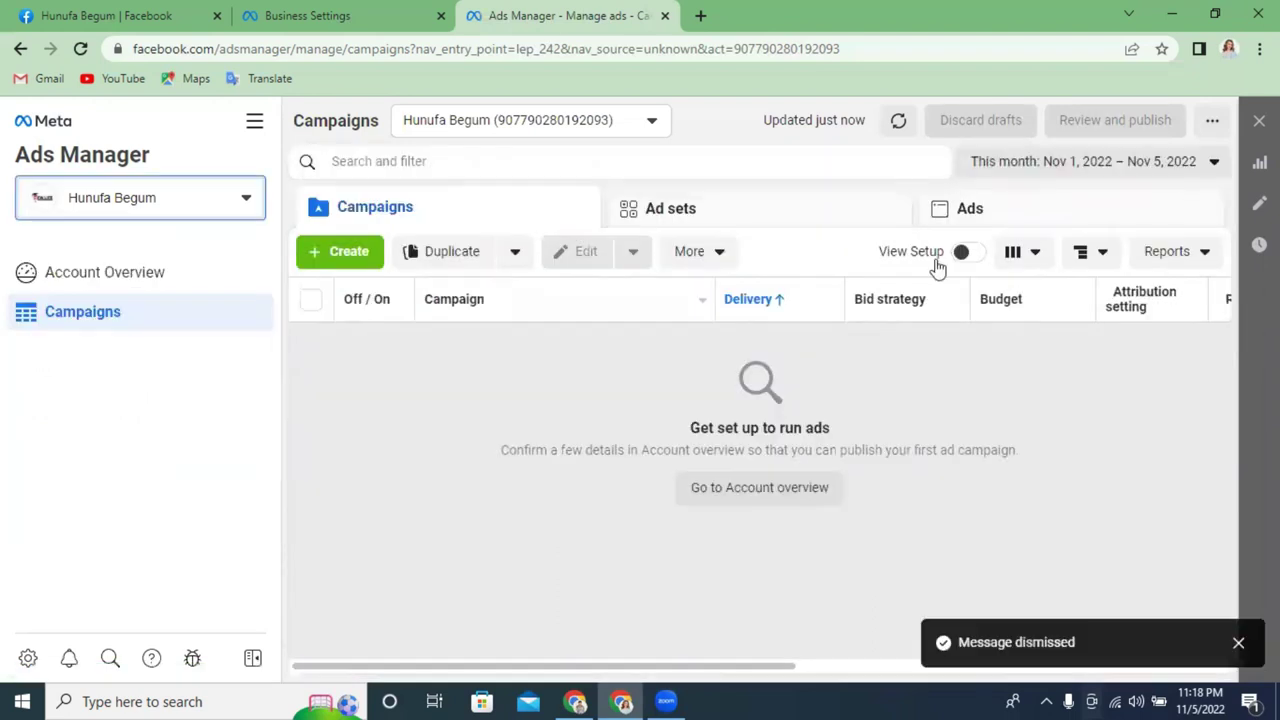
pyautogui.click(254, 122)
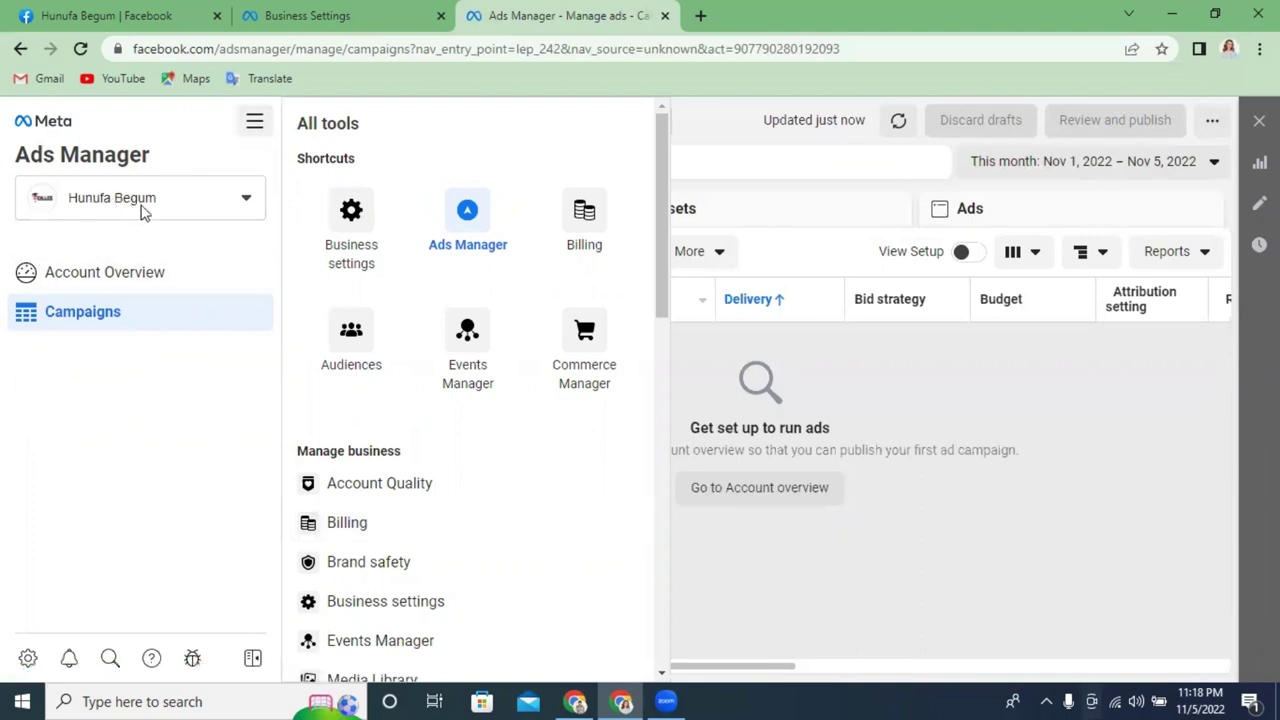
pyautogui.click(383, 537)
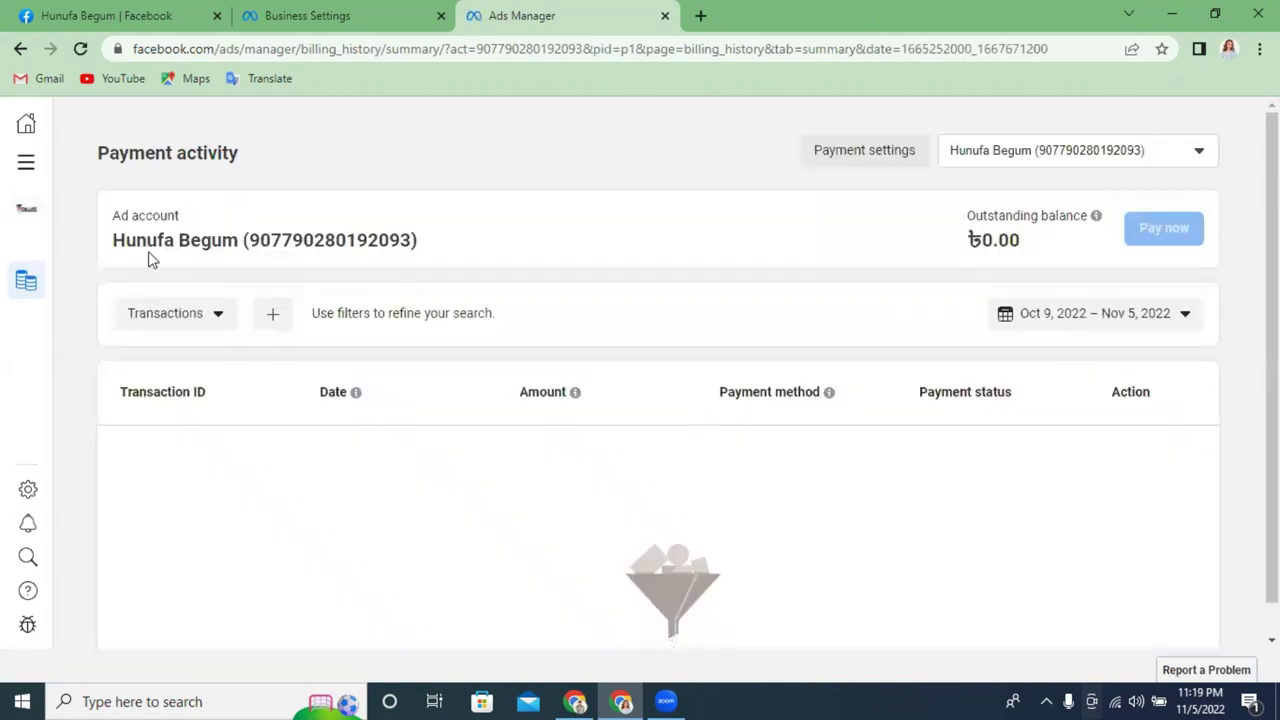
pyautogui.moveTo(113, 241); pyautogui.dragTo(230, 244)
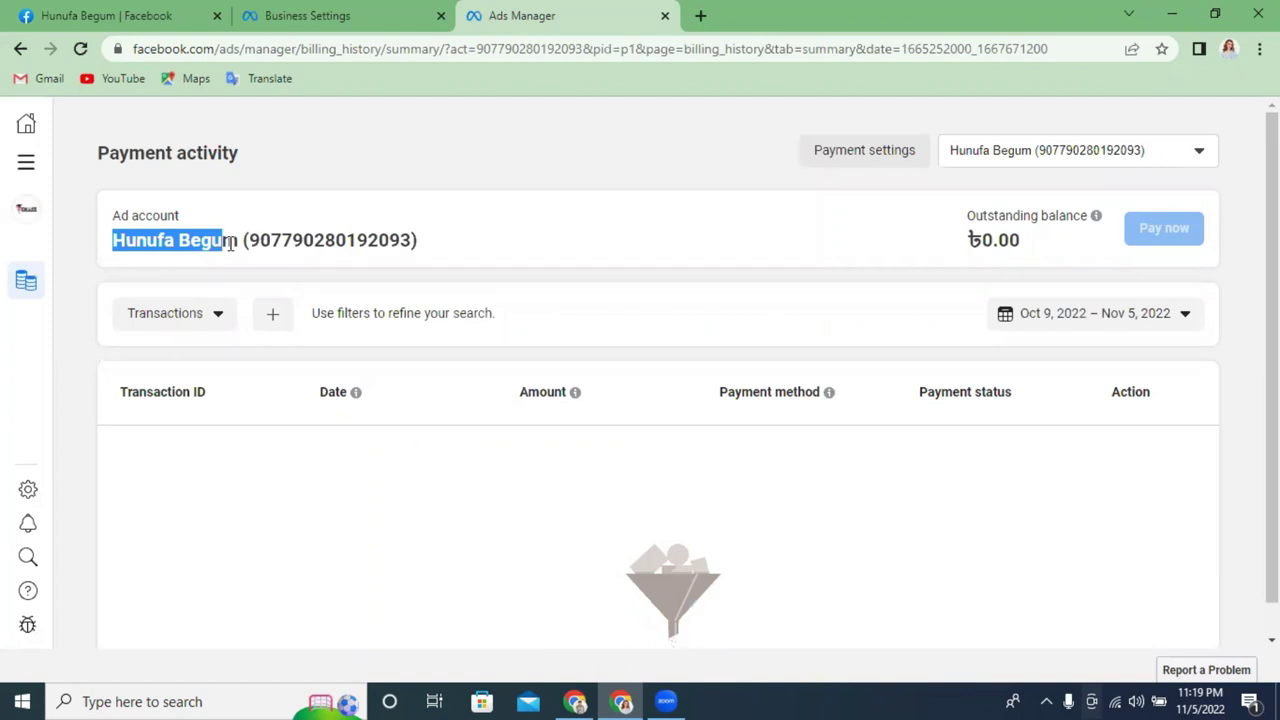
pyautogui.moveTo(398, 240); pyautogui.dragTo(250, 240)
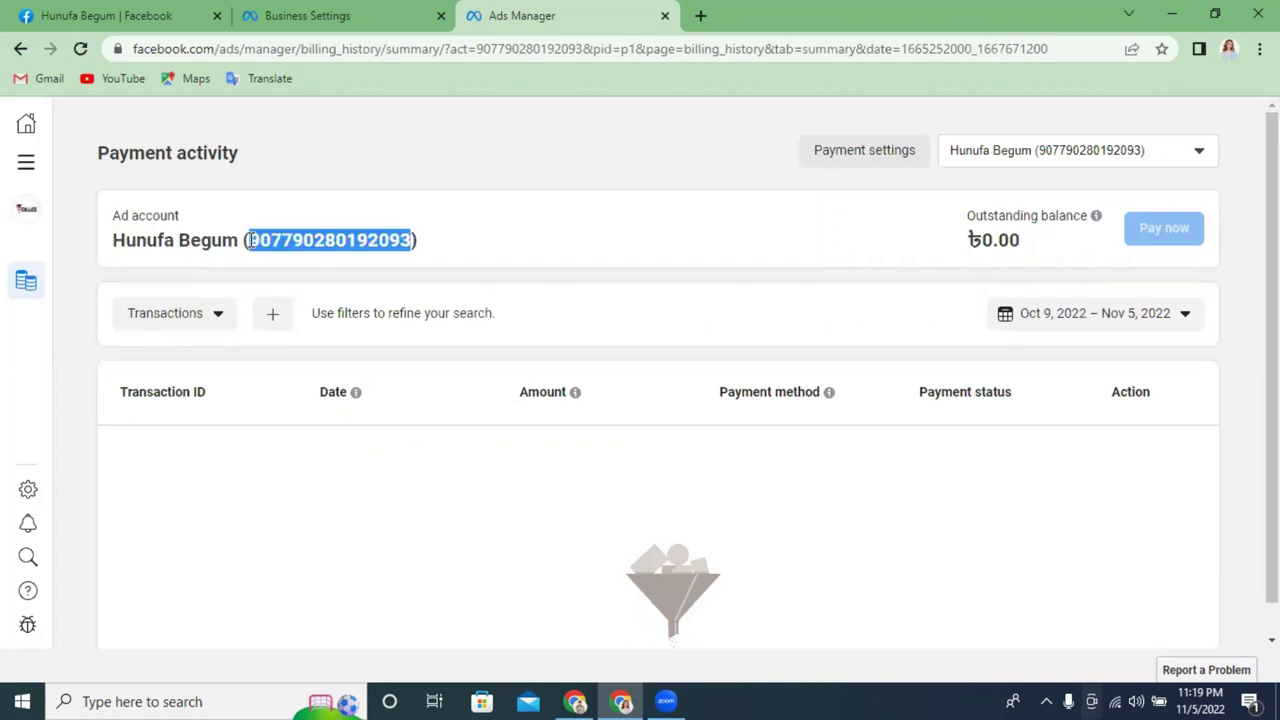
pyautogui.doubleClick(272, 240)
pyautogui.click(460, 245)
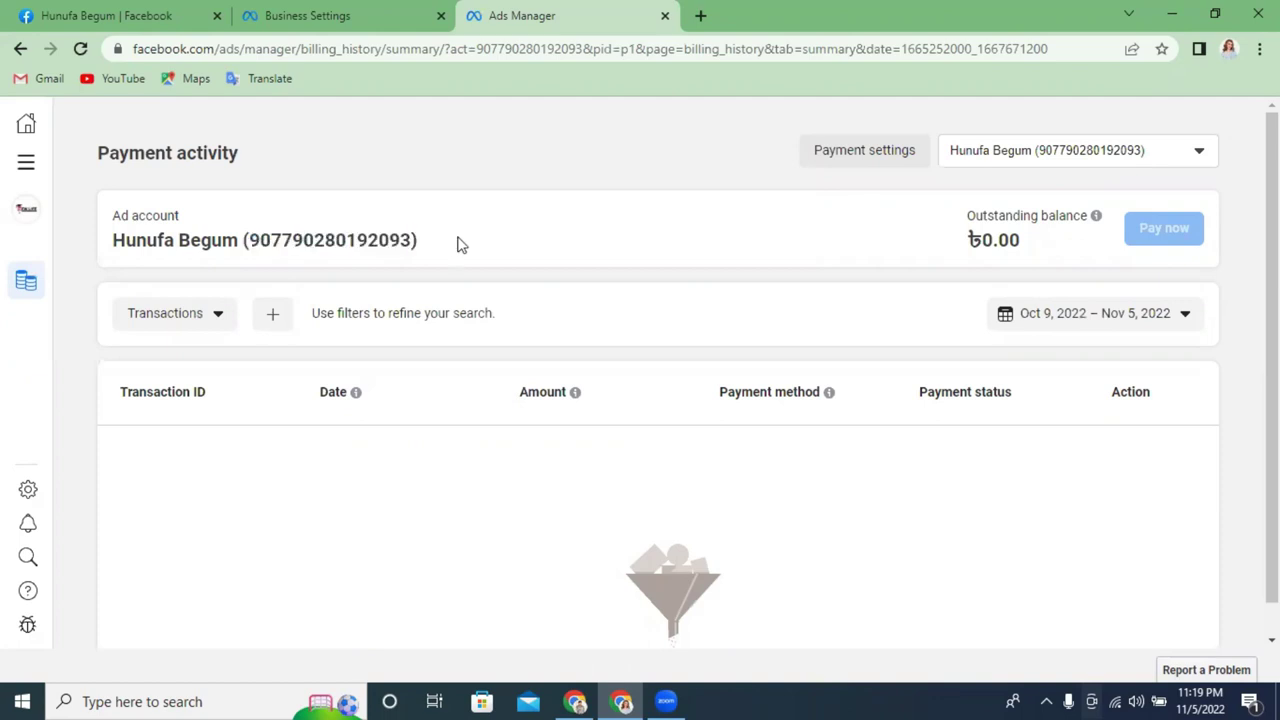
pyautogui.click(273, 320)
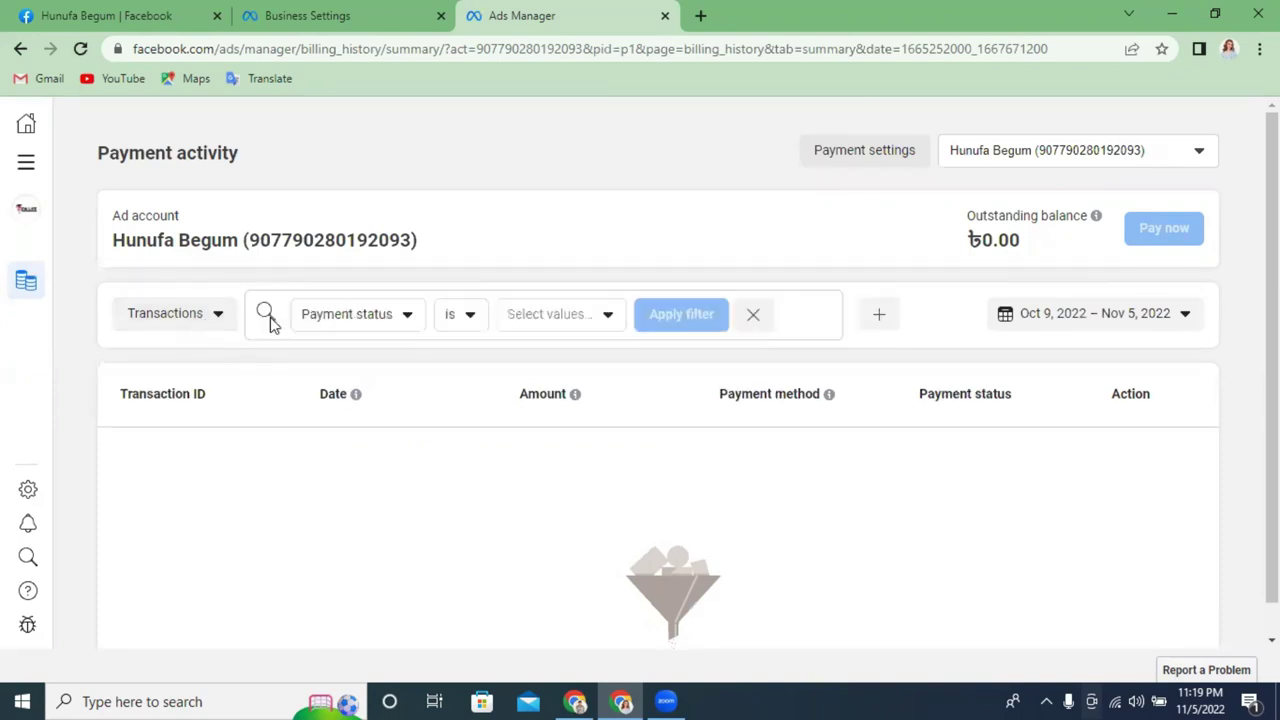
pyautogui.click(753, 316)
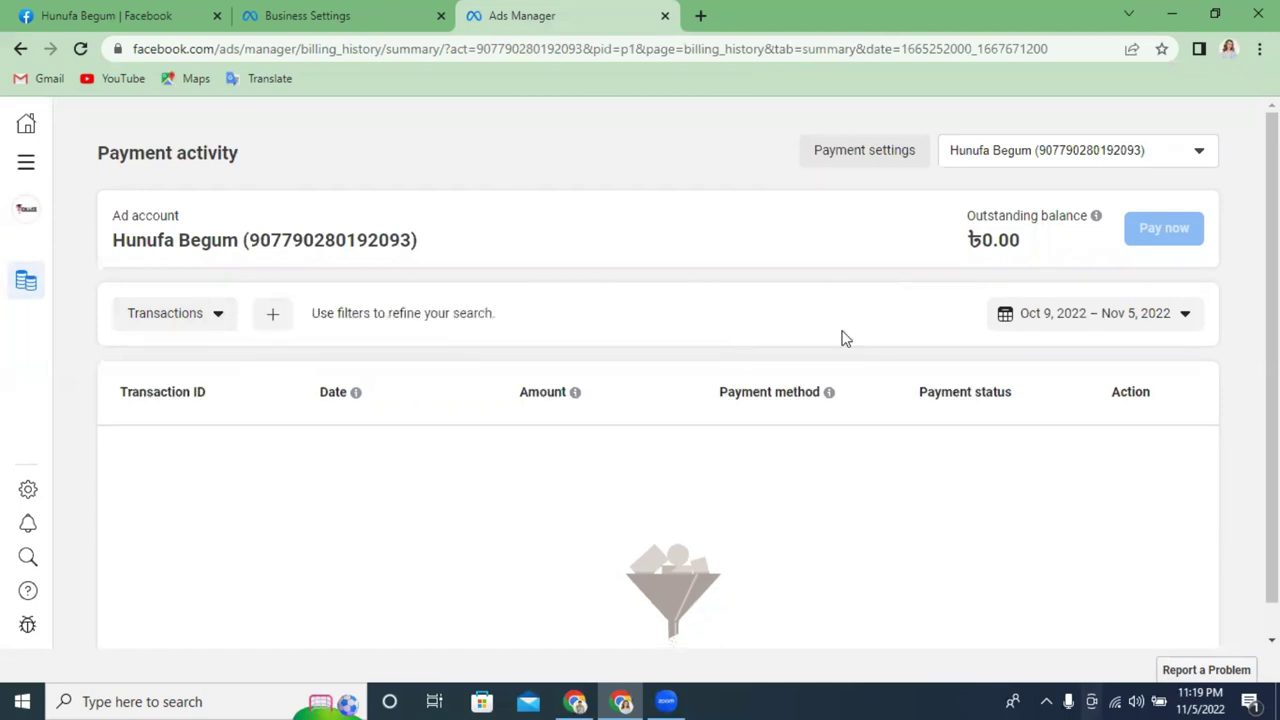
# Go to Payment settings and start adding a new payment method
pyautogui.click(855, 165)
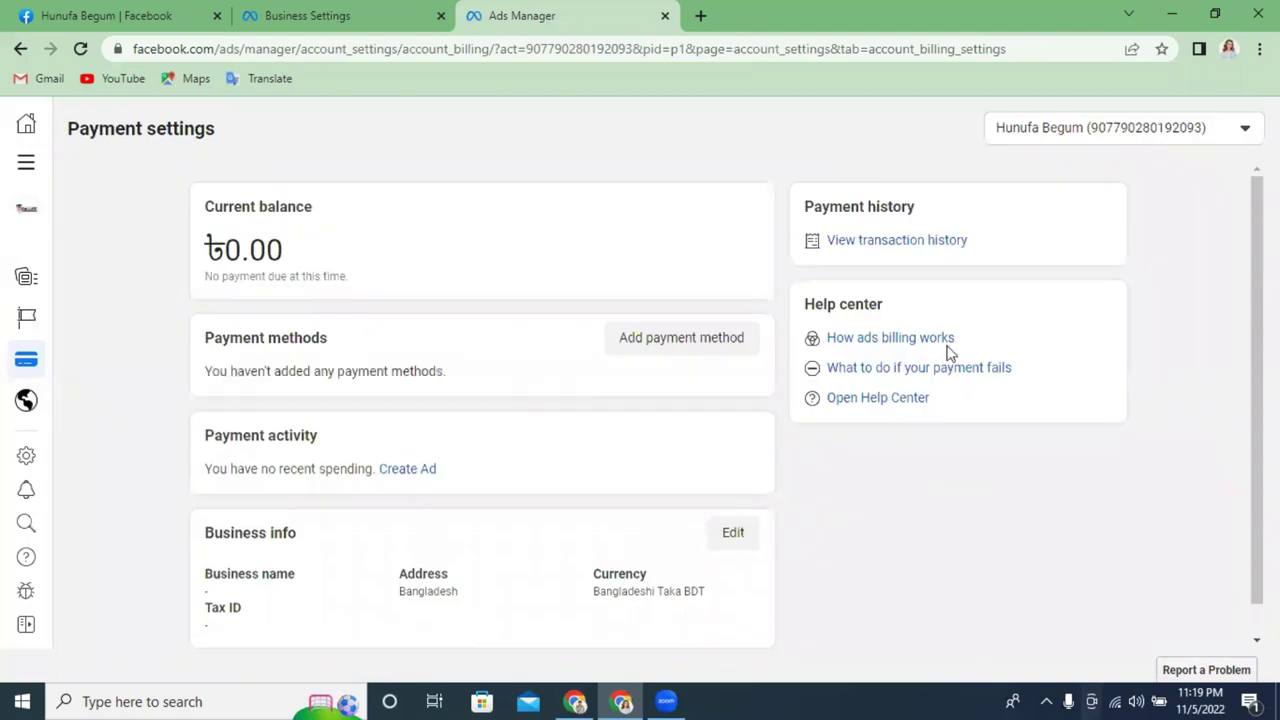
pyautogui.click(707, 353)
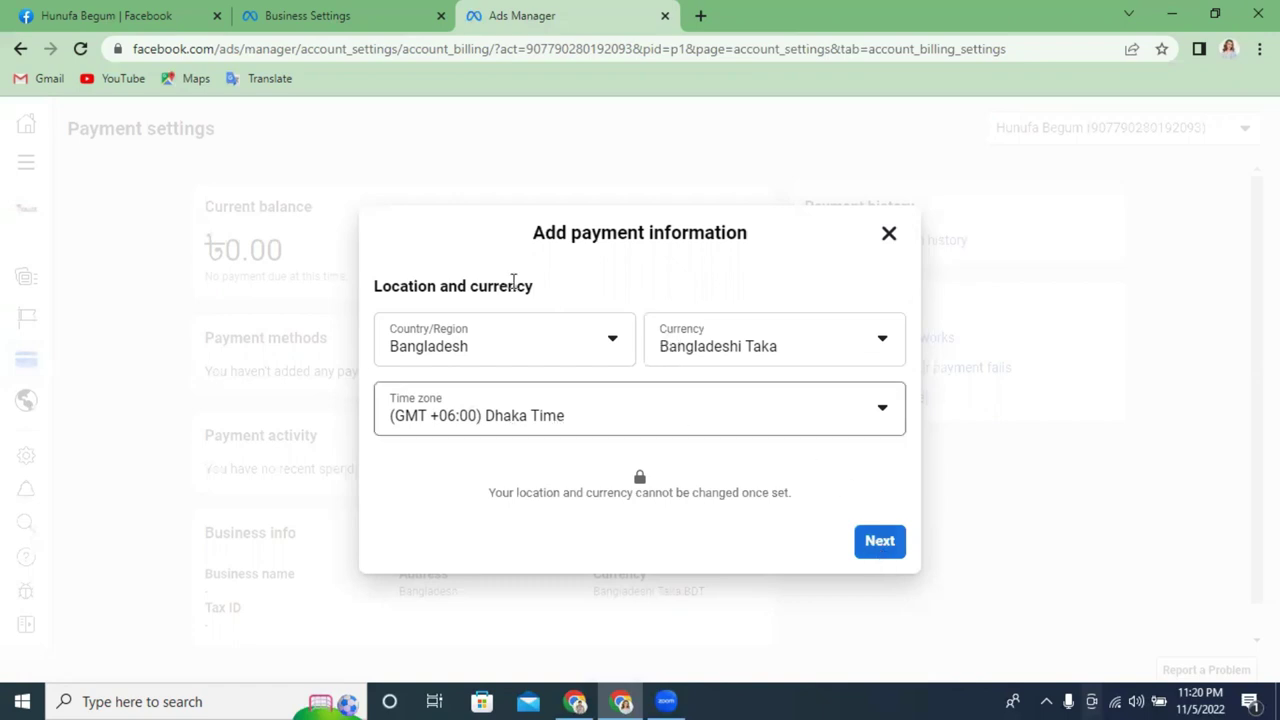
# Keep Bangladesh, Bangladeshi Taka and GMT +06:00 Dhaka time after browsing the lists, and continue
pyautogui.click(529, 357)
pyautogui.scroll(-3, 505, 445)
pyautogui.scroll(-20, 510, 441)
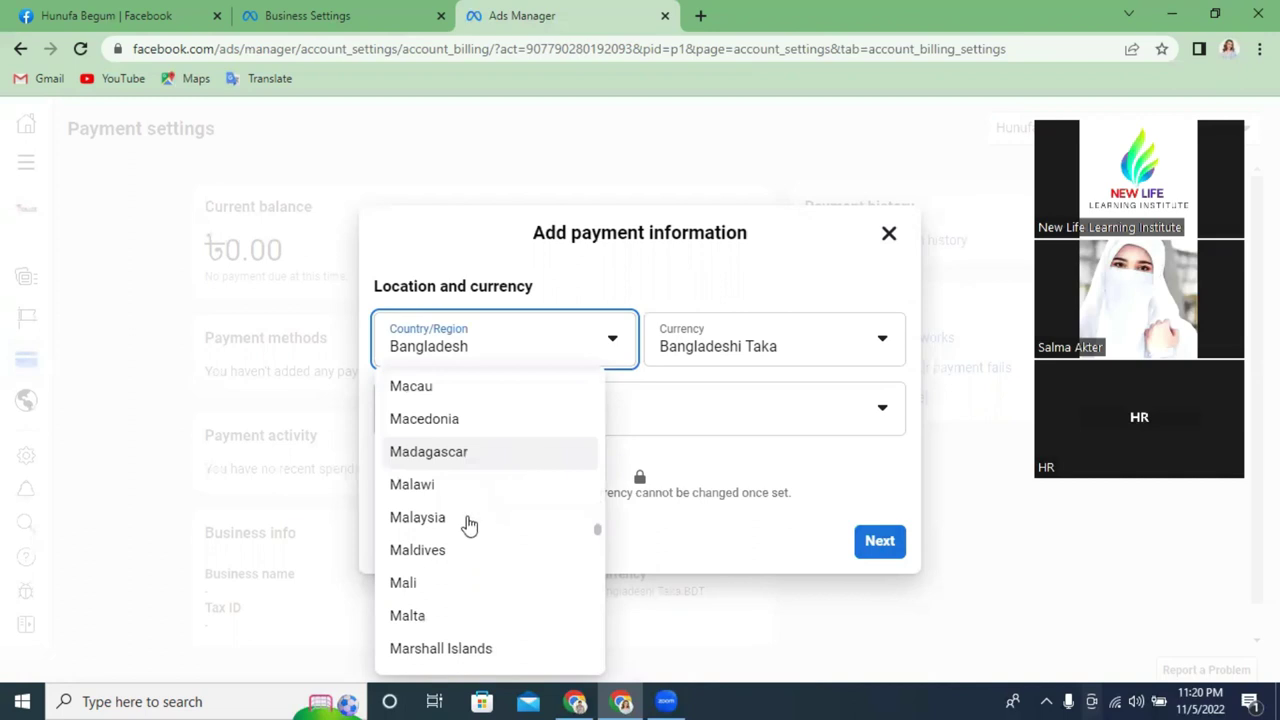
pyautogui.scroll(-20, 455, 460)
pyautogui.scroll(2, 470, 550)
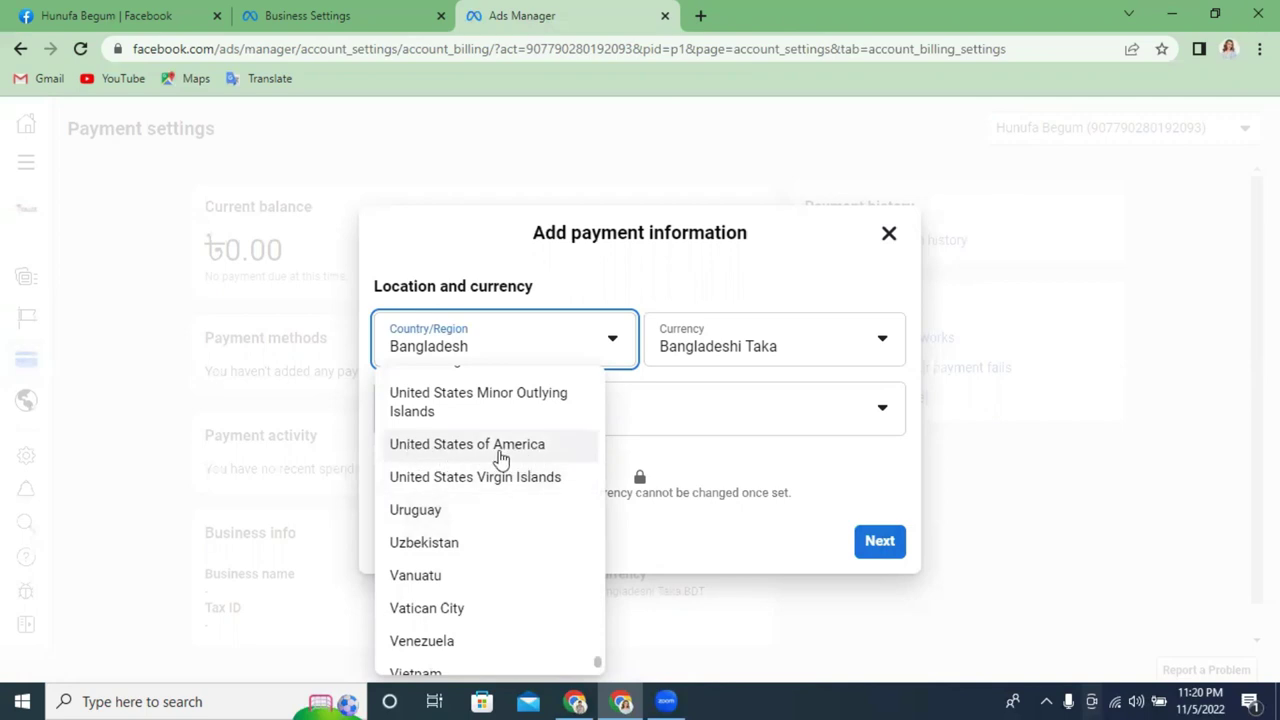
pyautogui.click(758, 341)
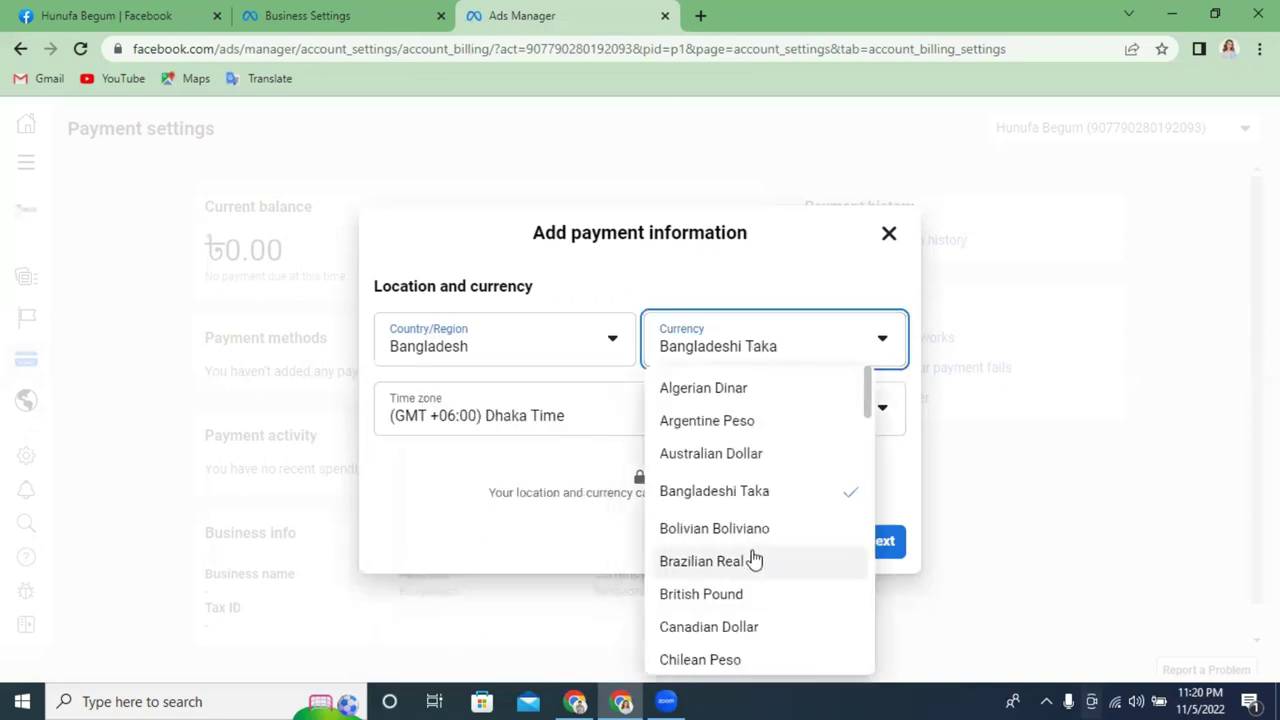
pyautogui.scroll(-15, 750, 580)
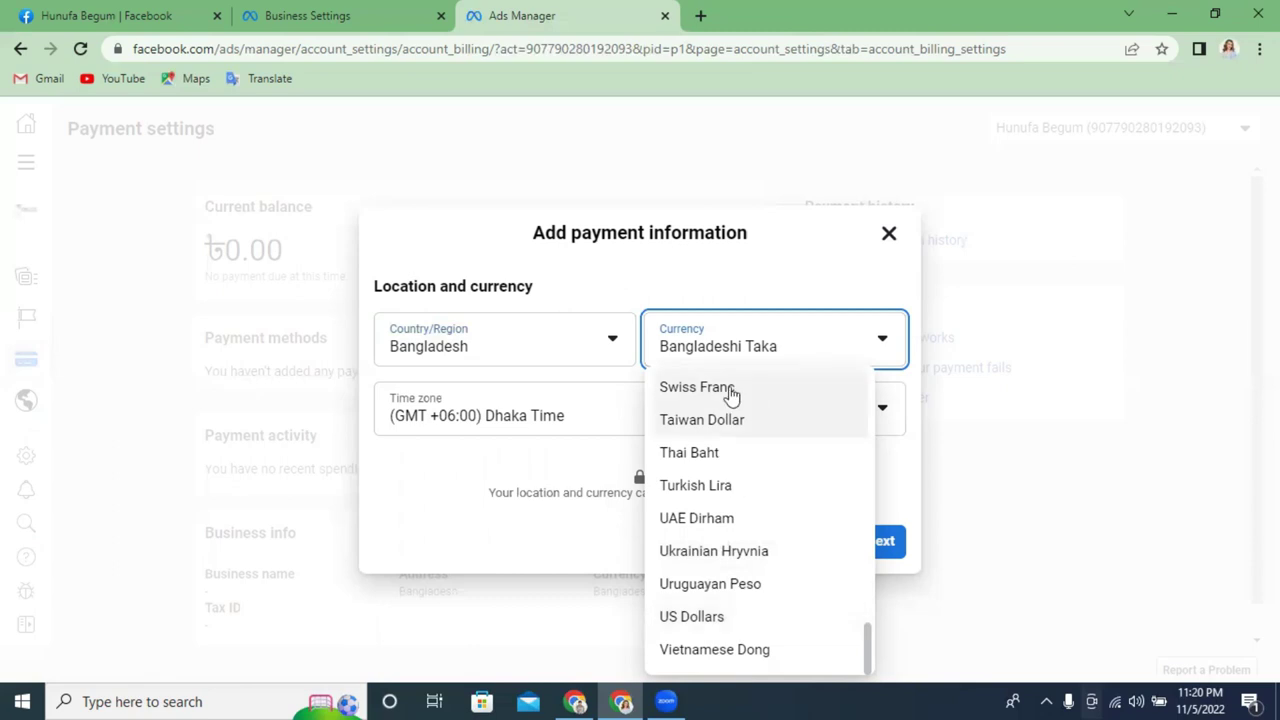
pyautogui.click(443, 440)
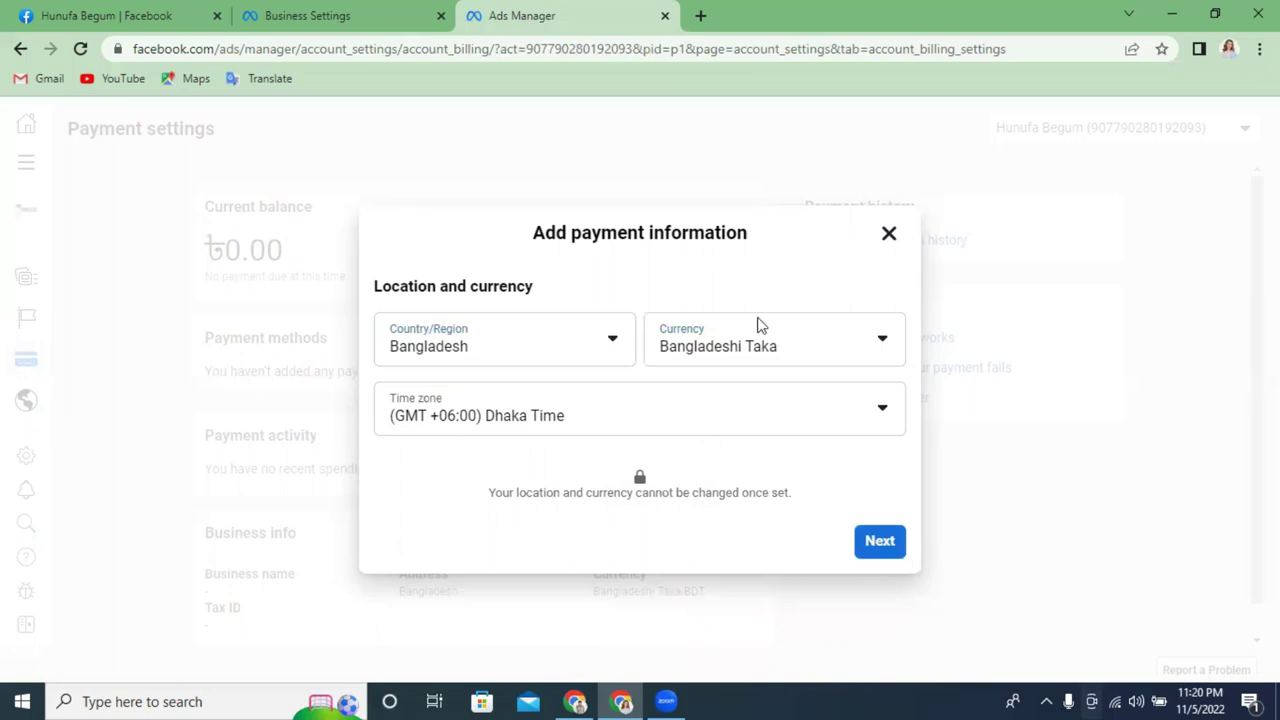
pyautogui.click(882, 548)
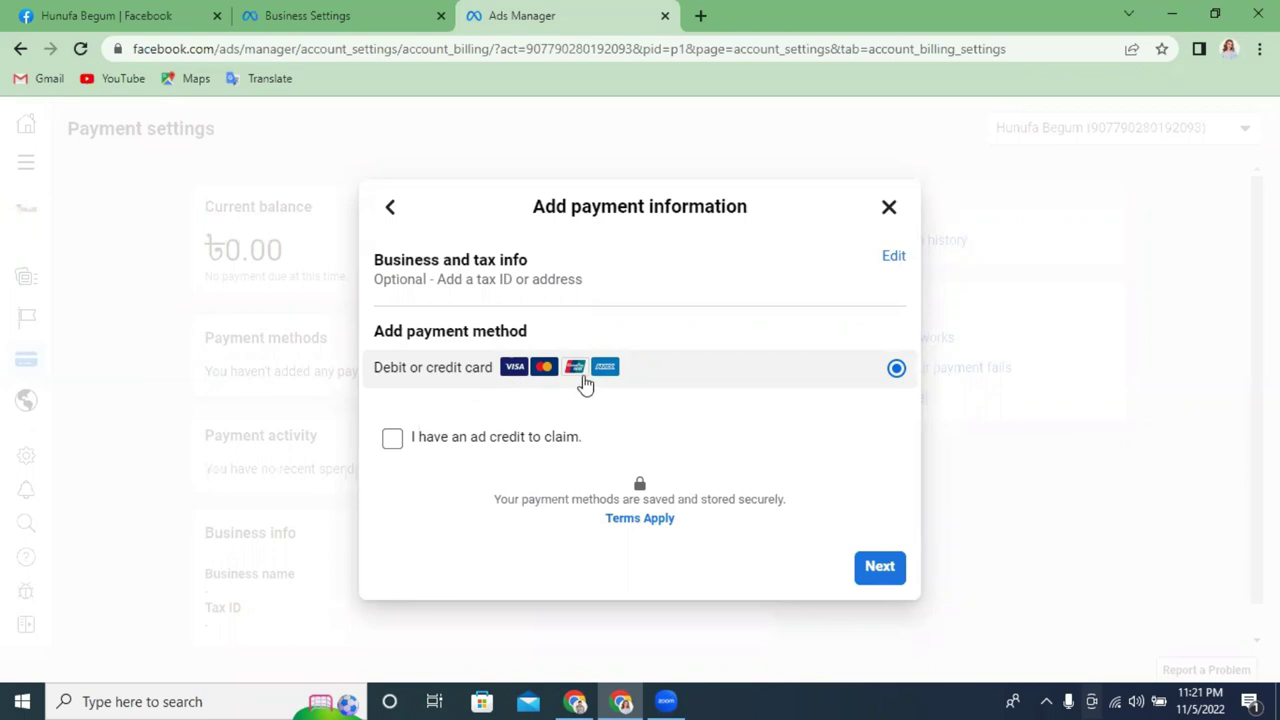
# Choose debit or credit card, leave name and card number empty, and open a new tab
pyautogui.click(879, 570)
pyautogui.click(468, 313)
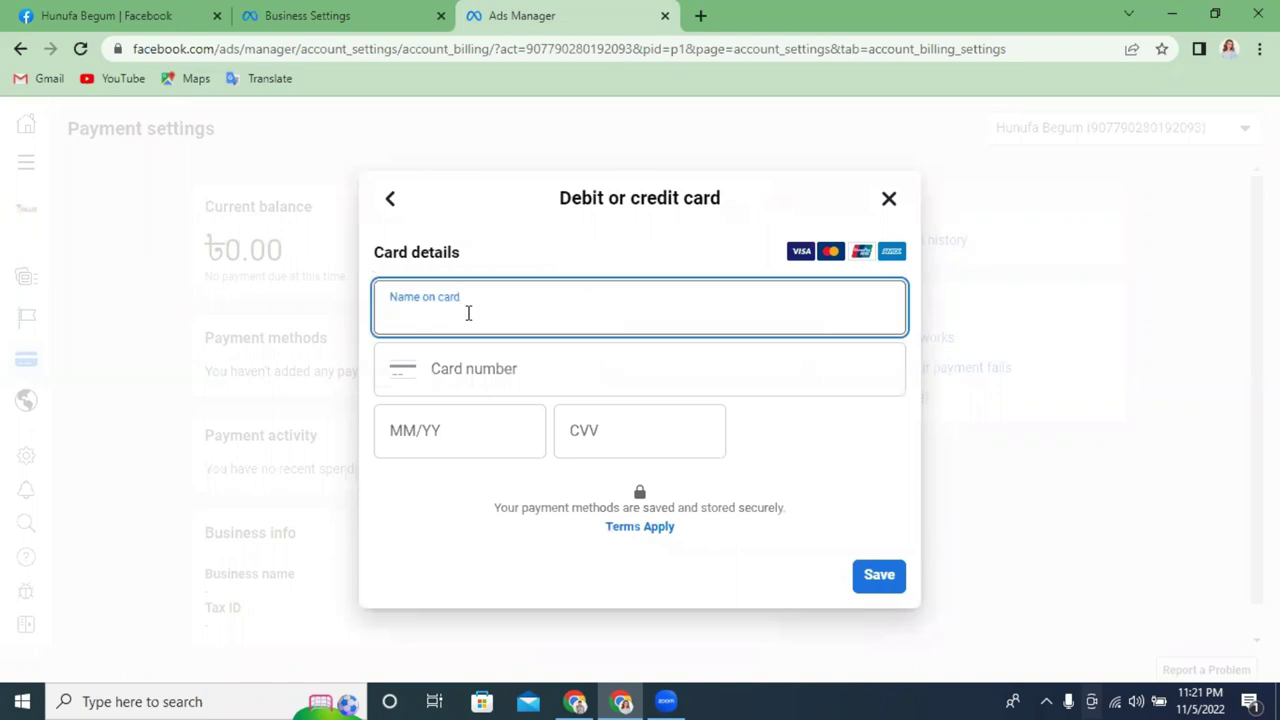
pyautogui.click(494, 368)
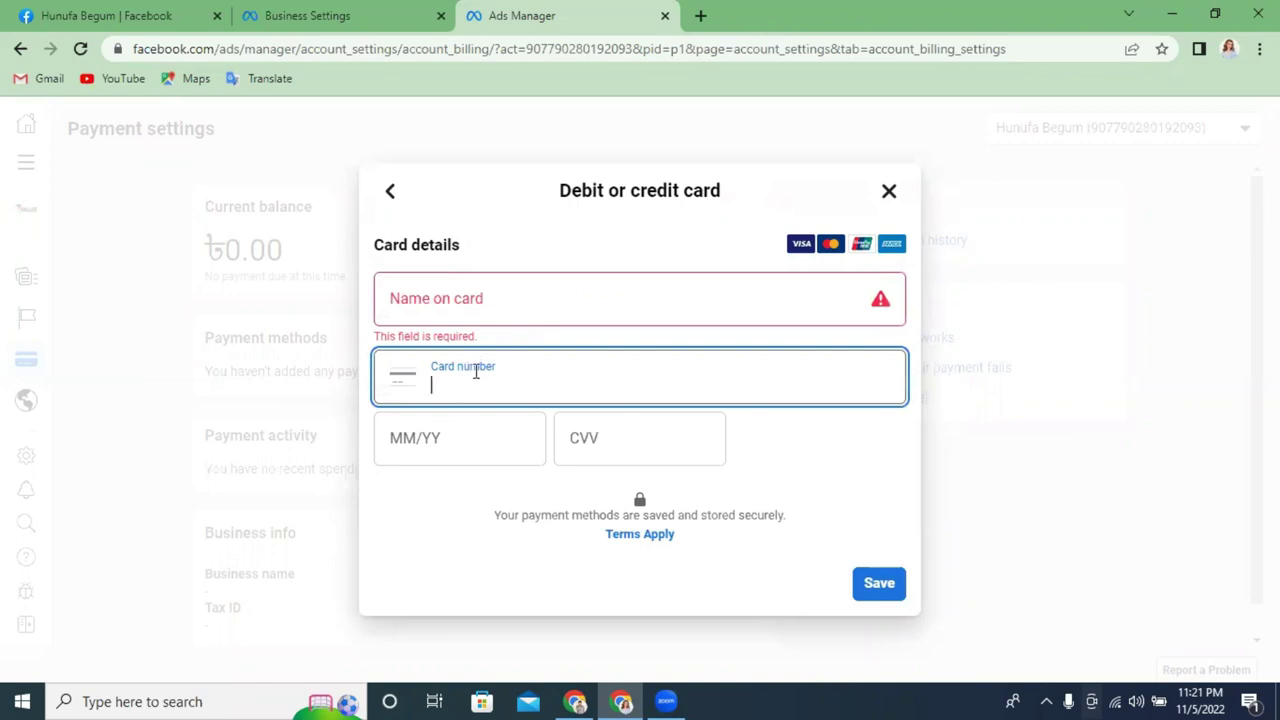
pyautogui.click(700, 15)
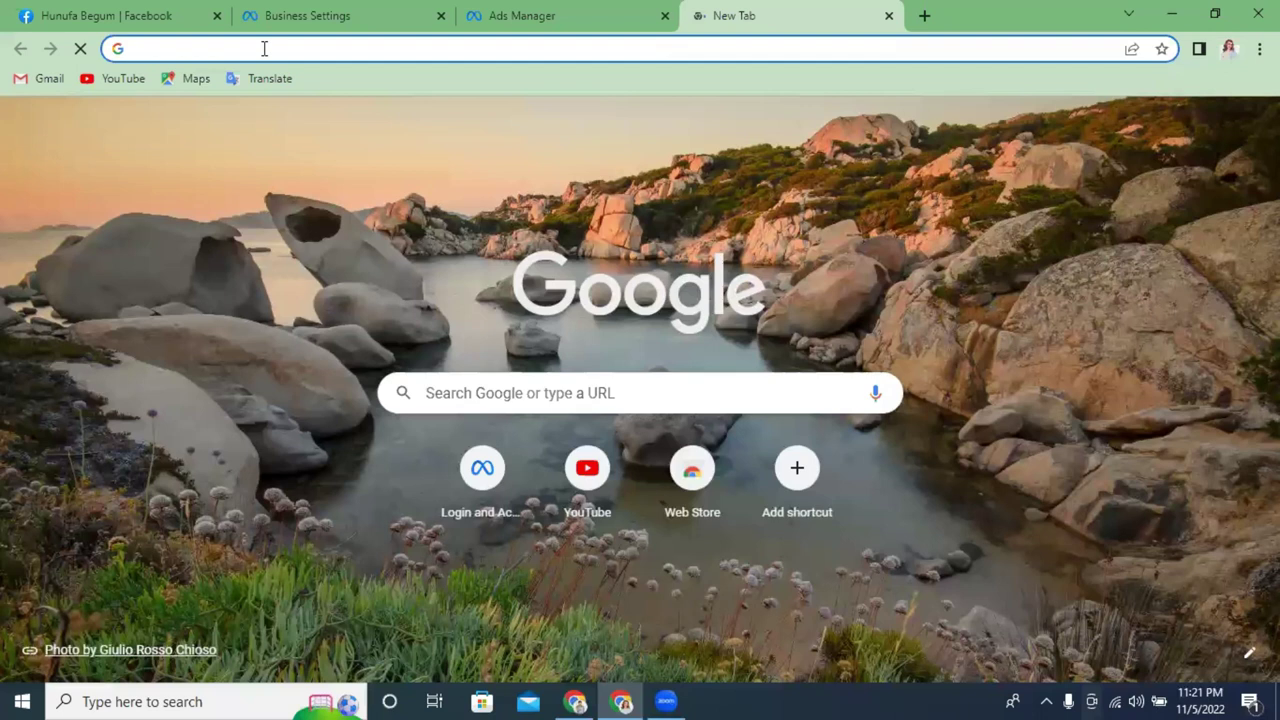
# Search Google Images for 'visa card' and open the gold sample card picture
pyautogui.click(264, 48)
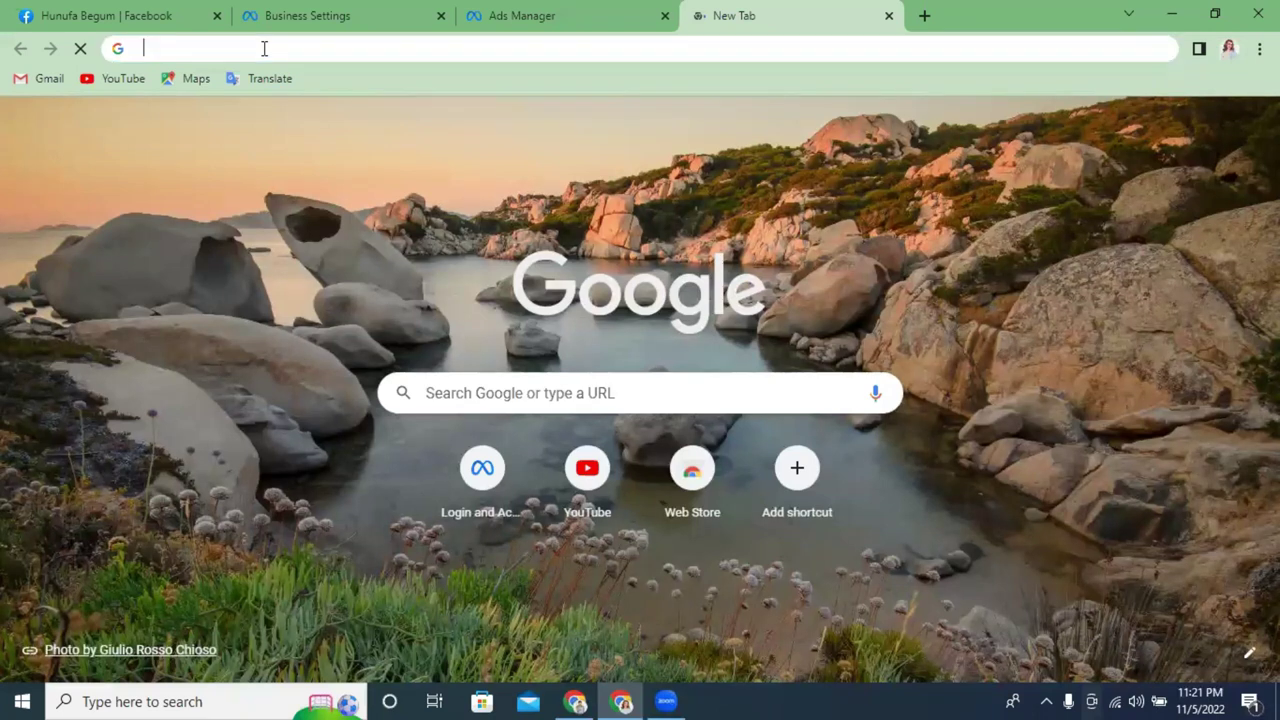
pyautogui.write('ca')
pyautogui.press('BackSpace')
pyautogui.press('BackSpace')
pyautogui.write('visa')
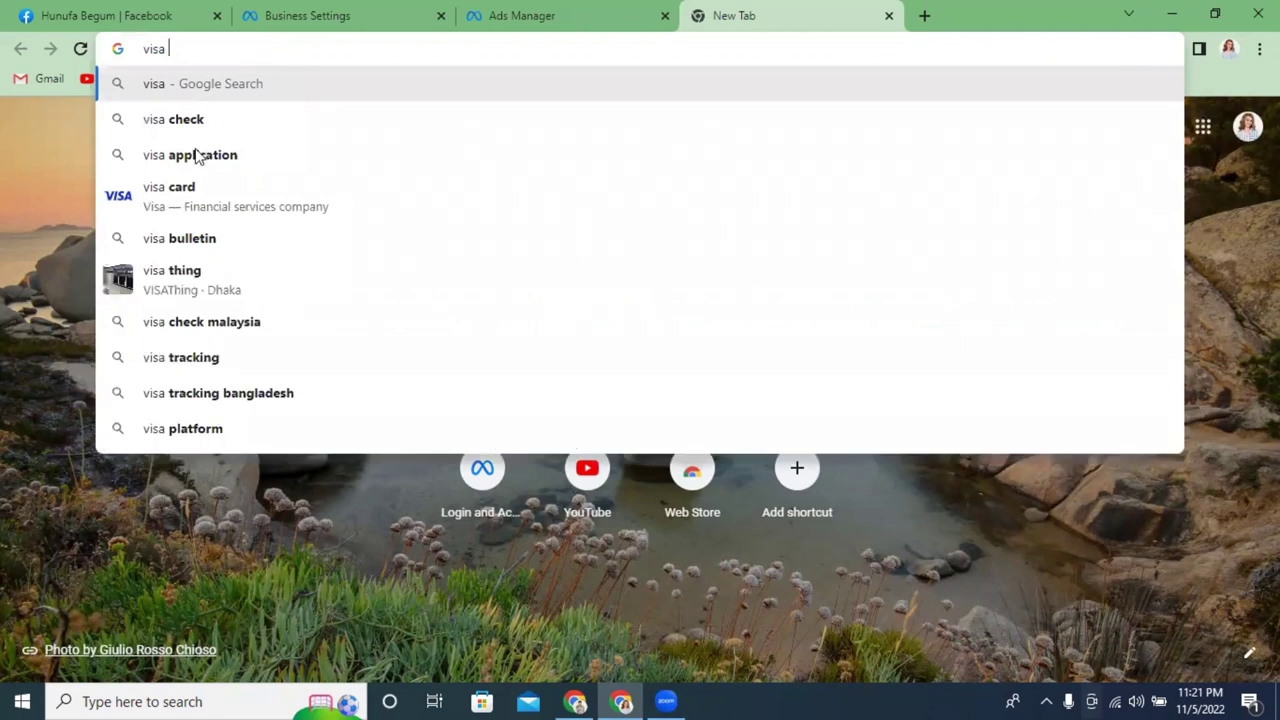
pyautogui.write(' card')
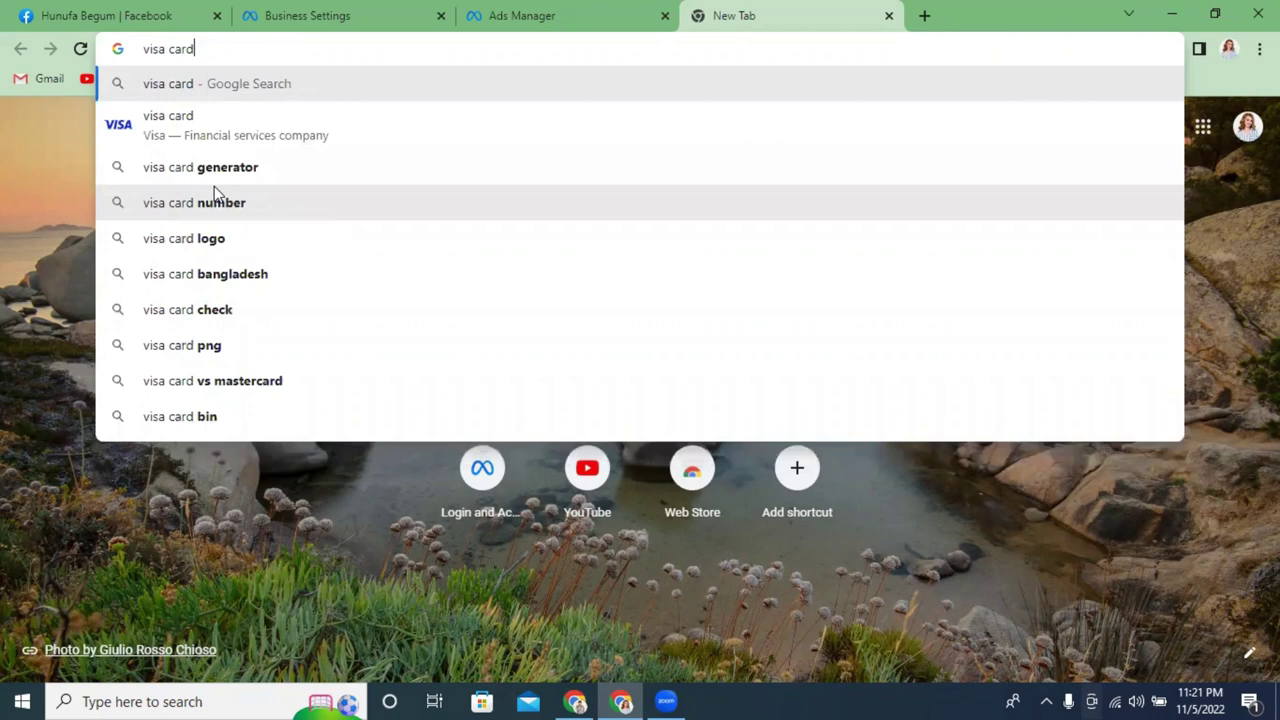
pyautogui.press('Return')
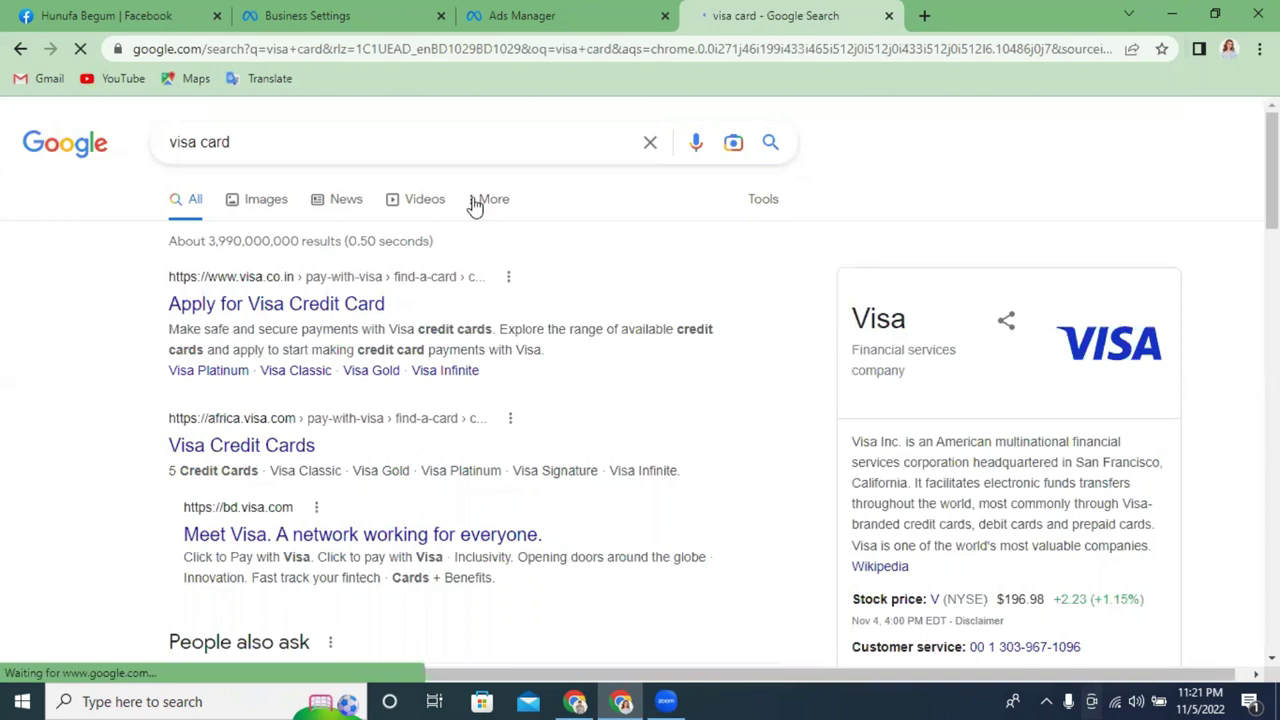
pyautogui.click(250, 201)
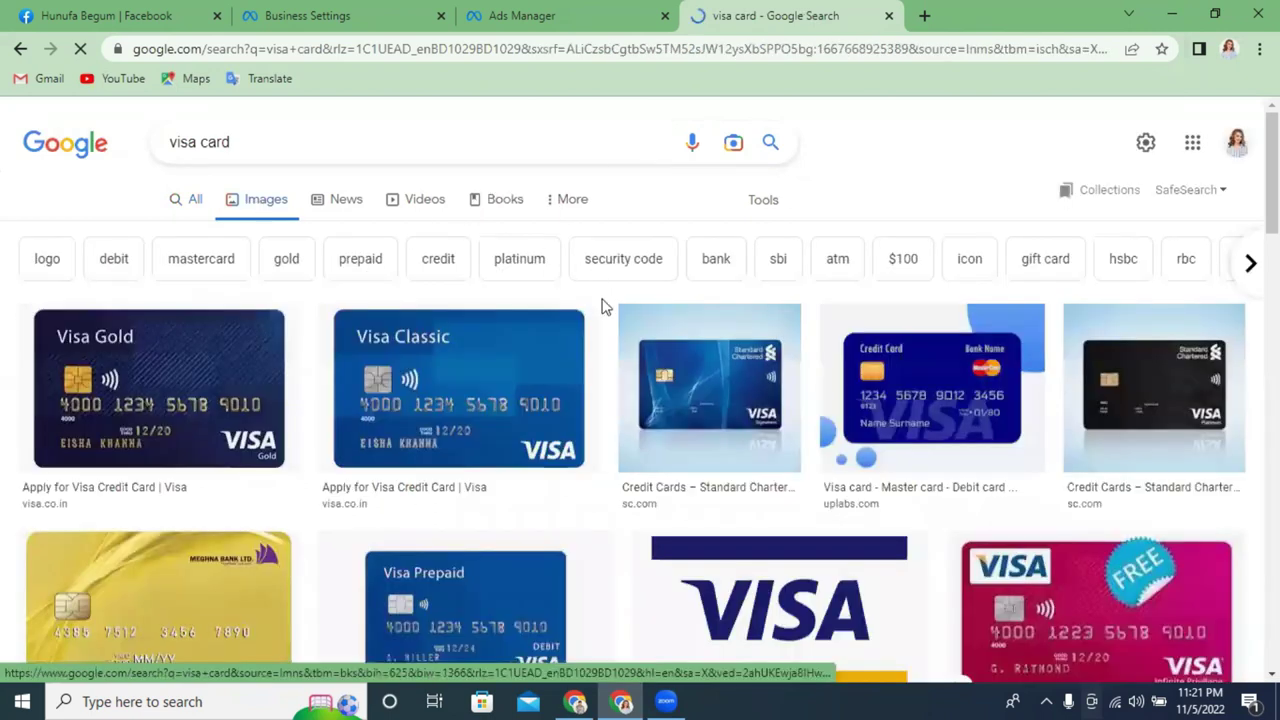
pyautogui.scroll(-2, 314, 337)
pyautogui.scroll(2, 74, 418)
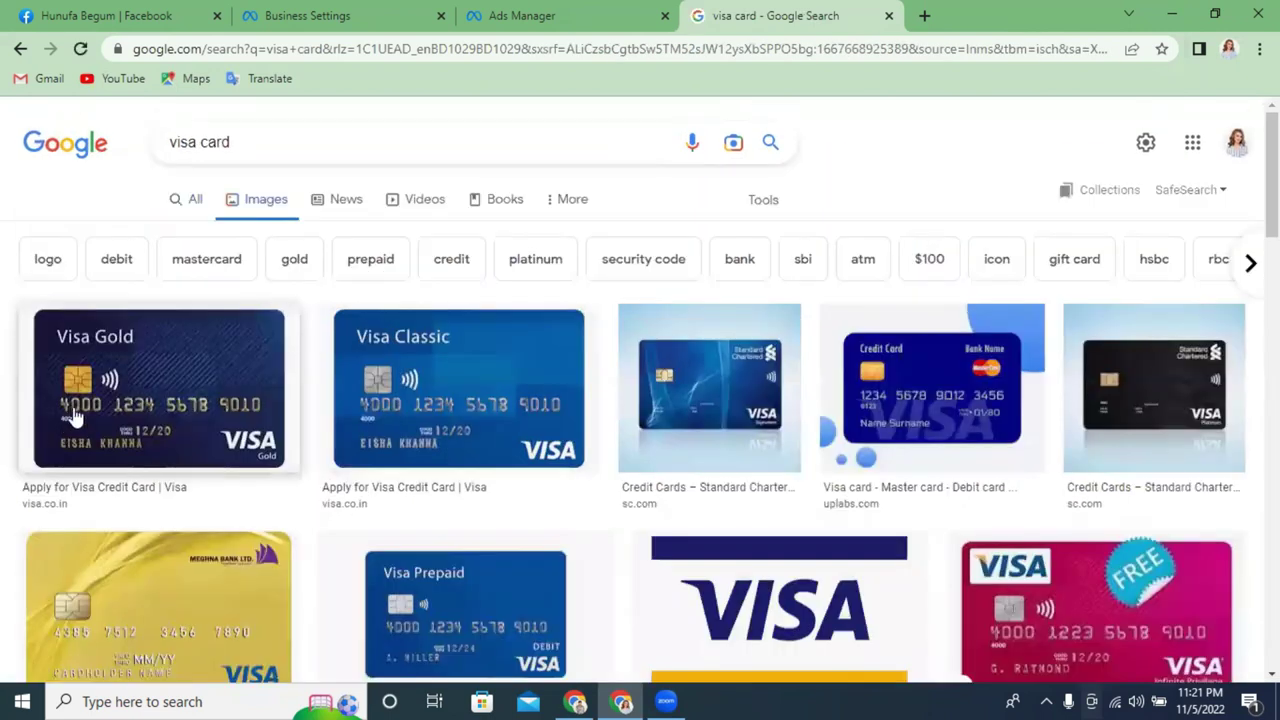
pyautogui.click(82, 420)
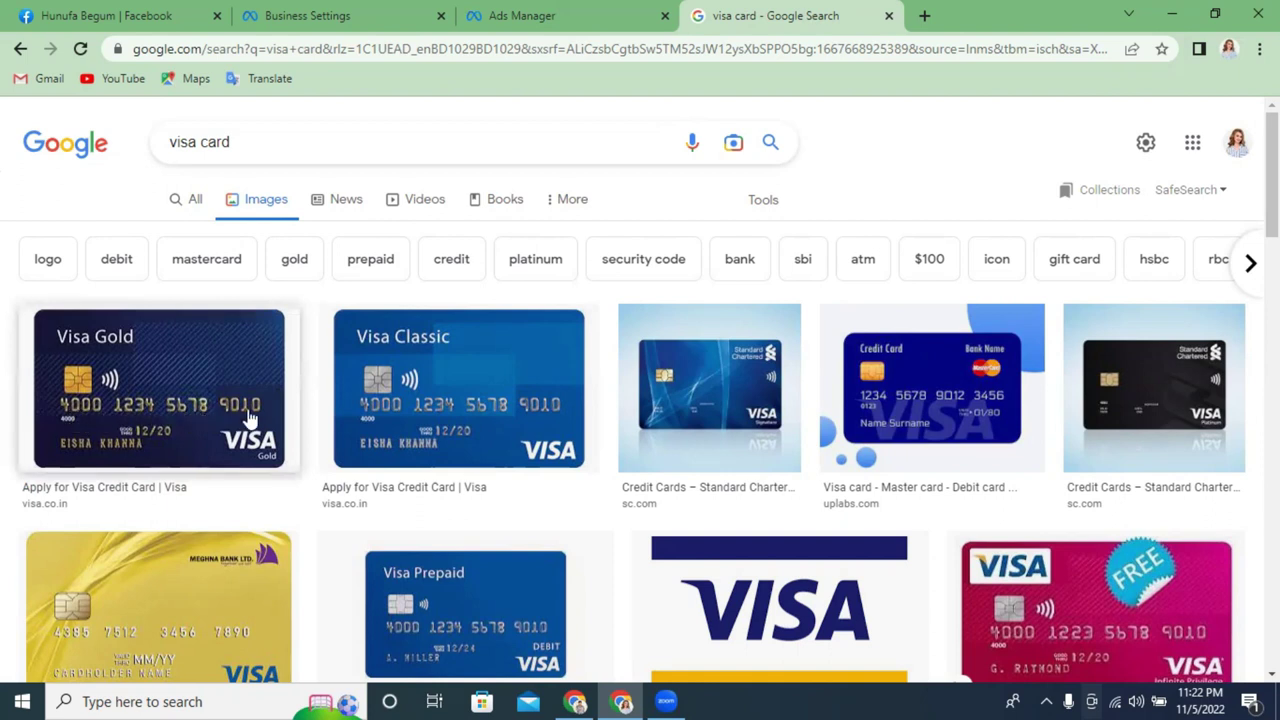
pyautogui.click(310, 12)
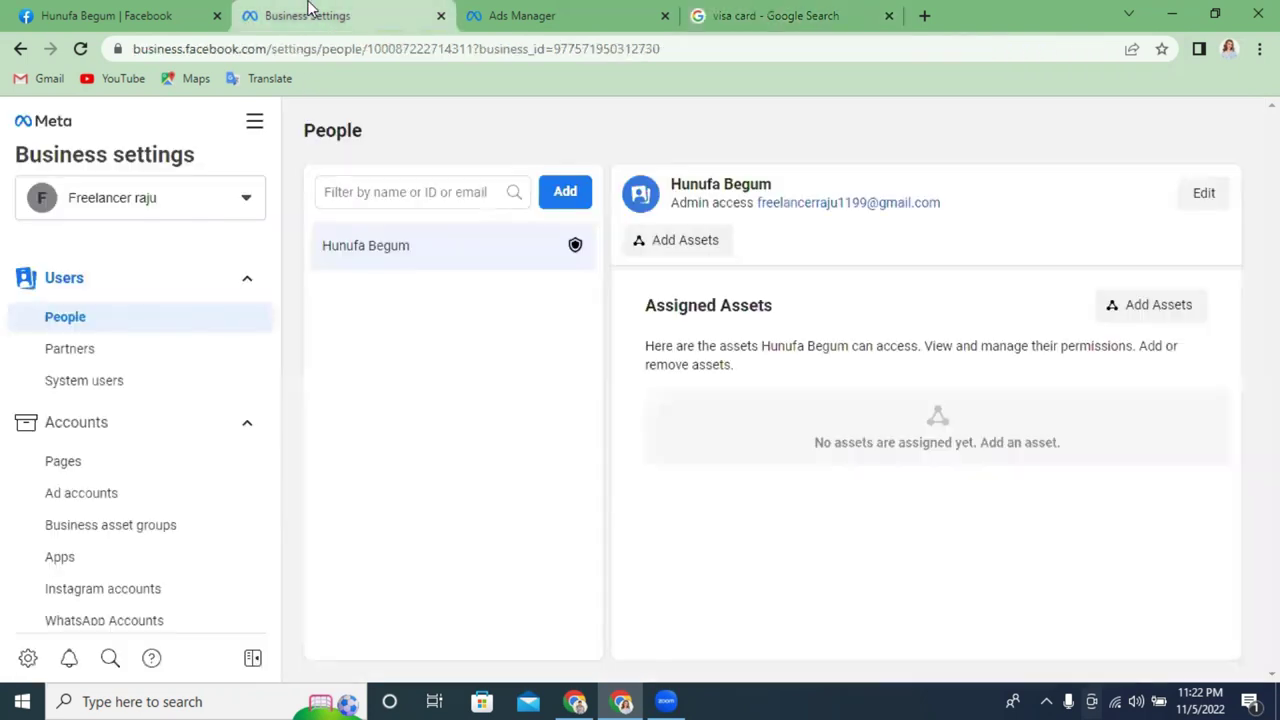
pyautogui.click(149, 12)
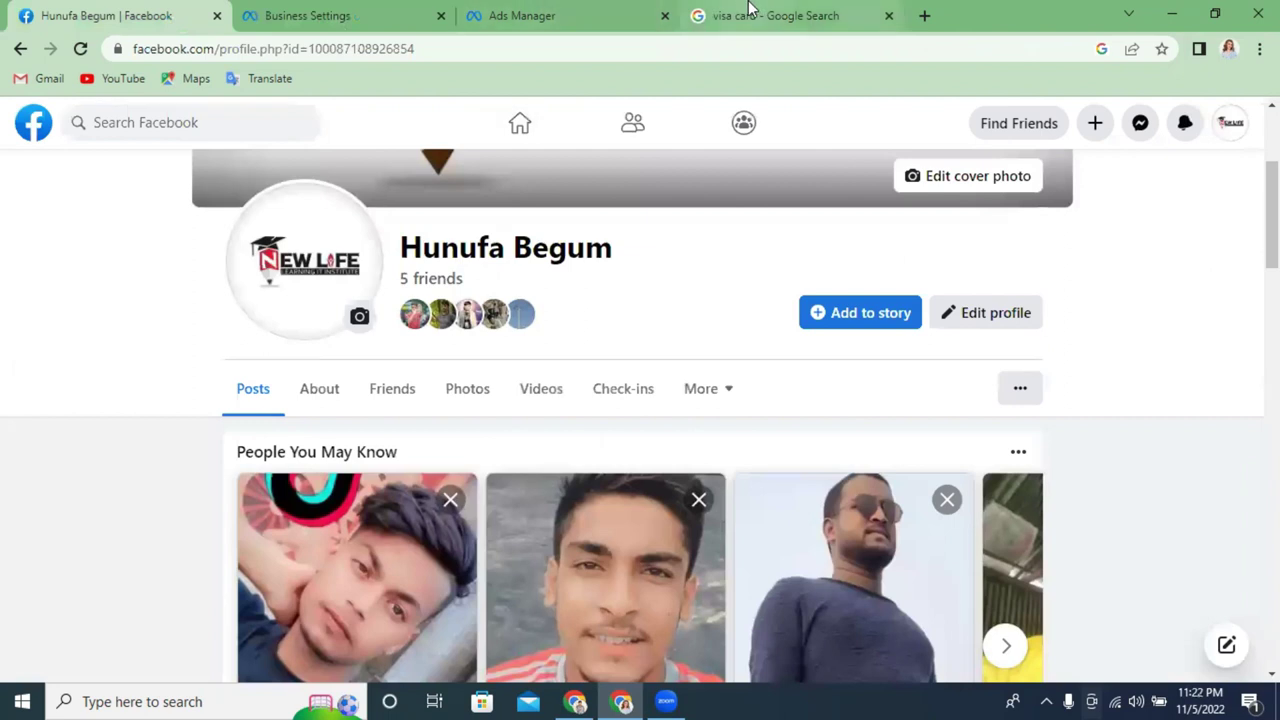
pyautogui.click(748, 12)
pyautogui.click(522, 14)
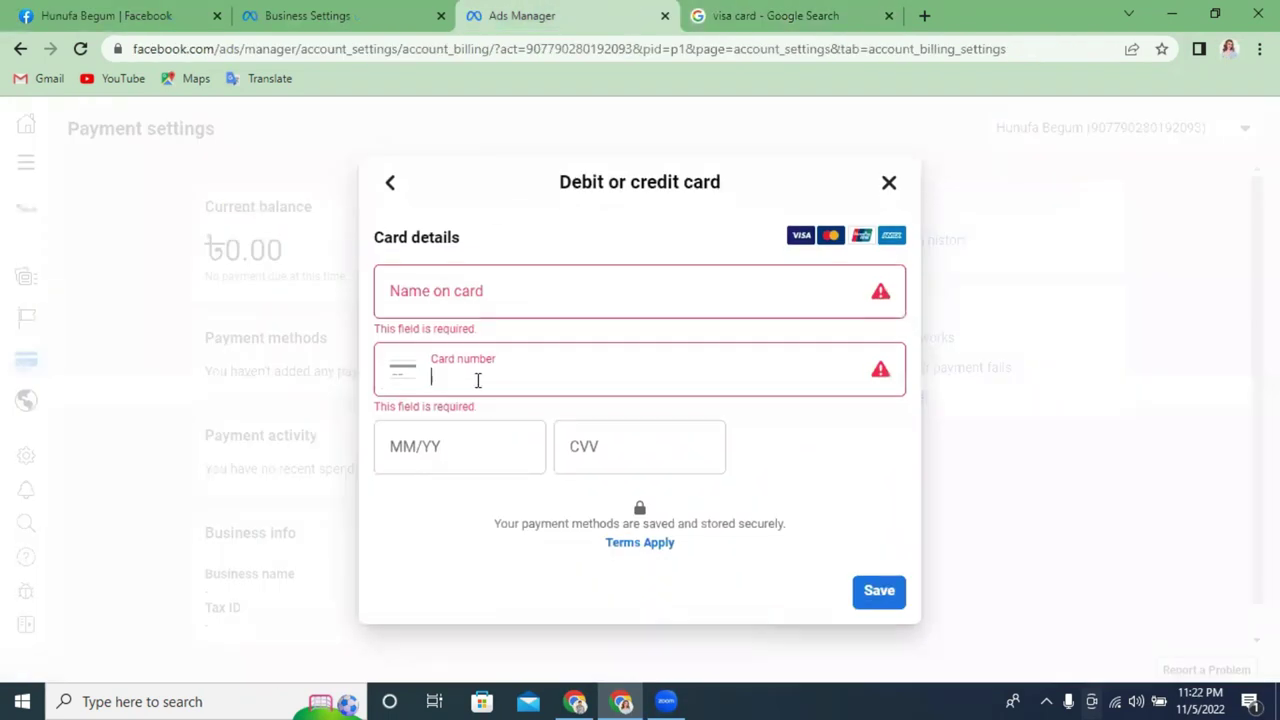
pyautogui.click(270, 14)
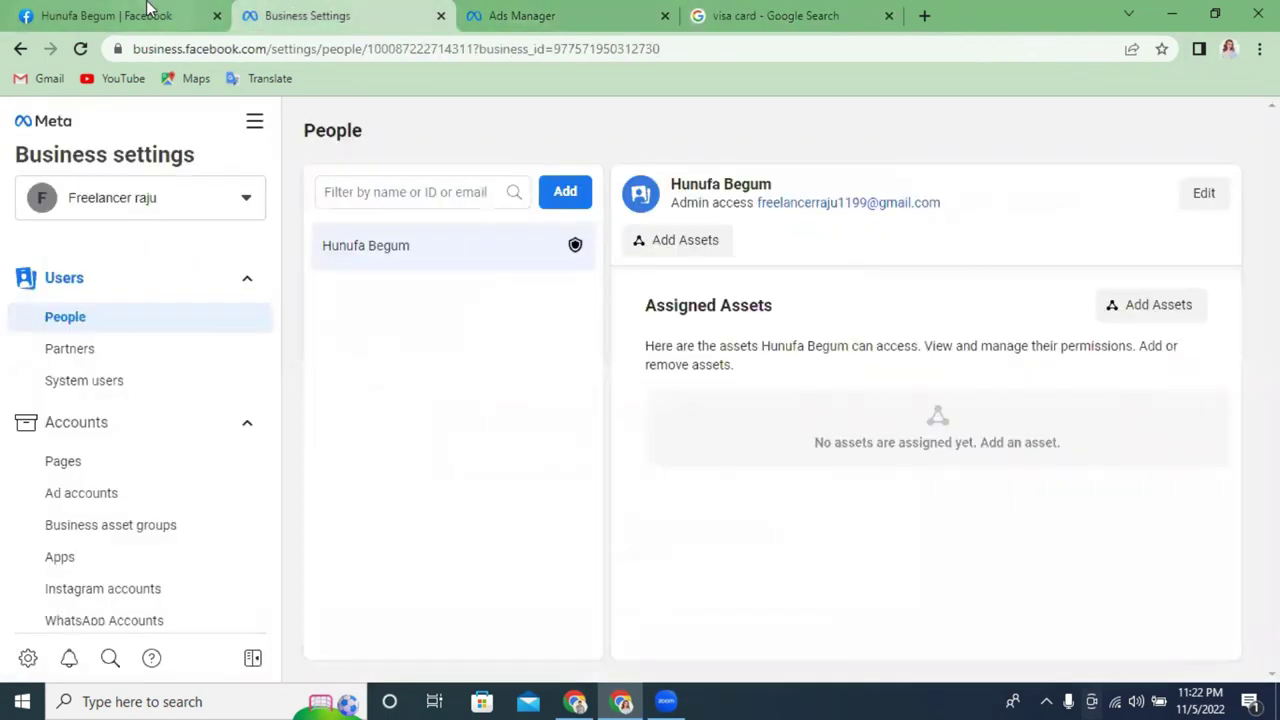
pyautogui.click(145, 10)
pyautogui.click(400, 10)
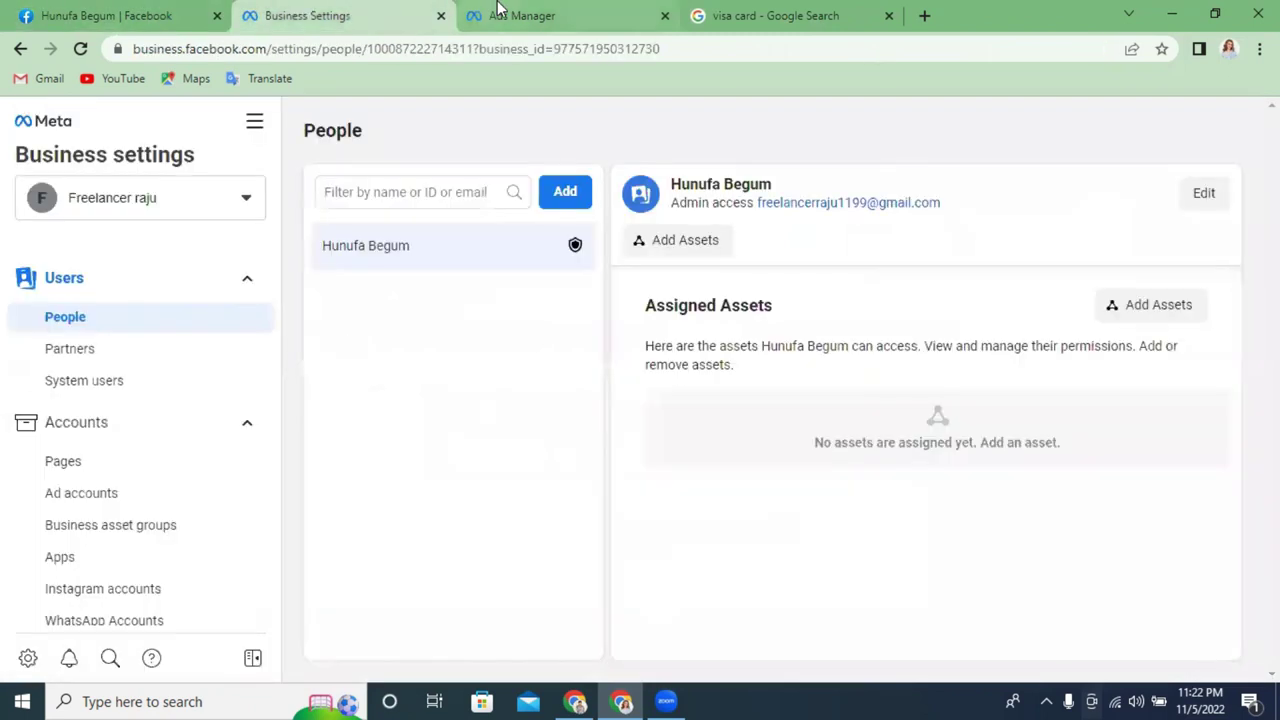
pyautogui.click(495, 14)
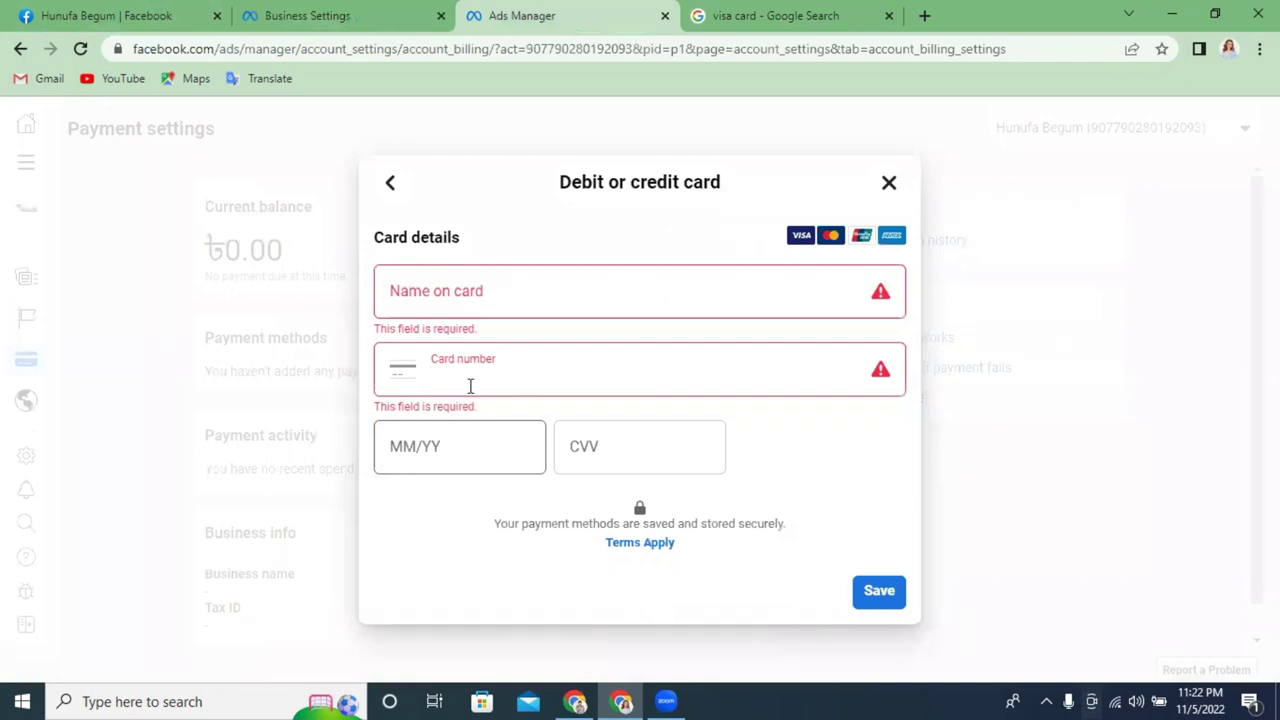
pyautogui.click(766, 13)
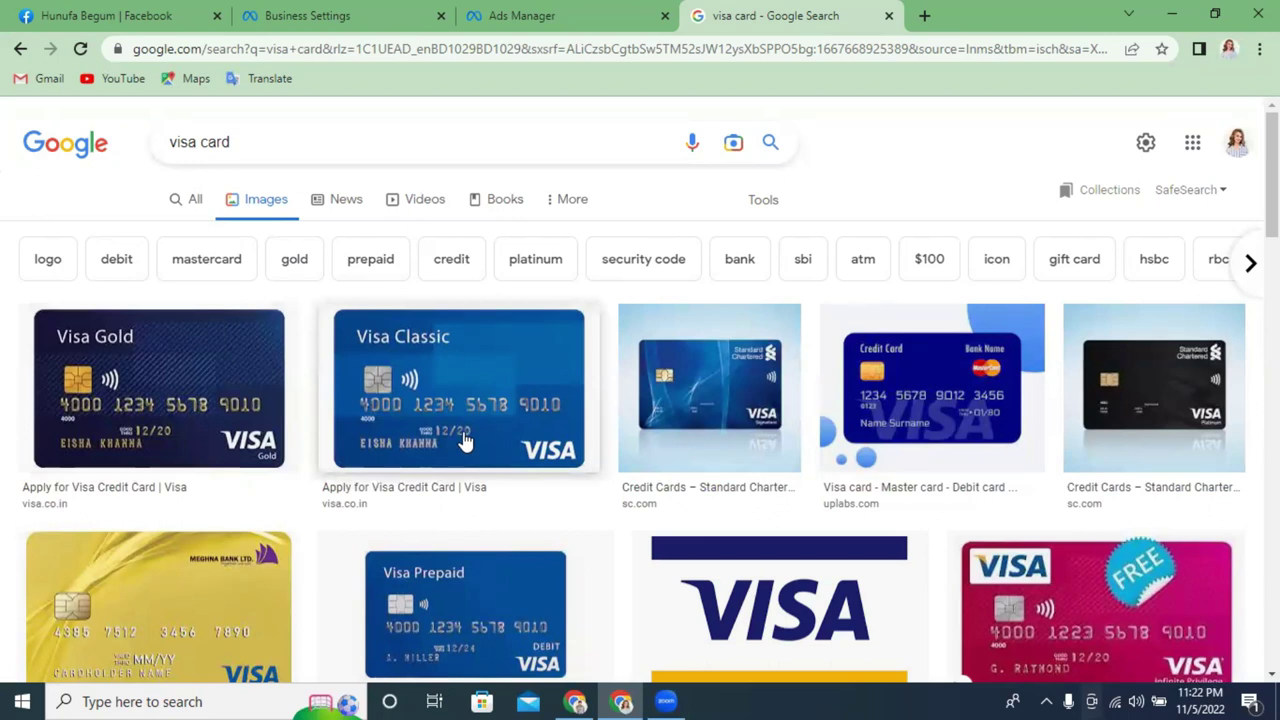
pyautogui.scroll(-1, 463, 441)
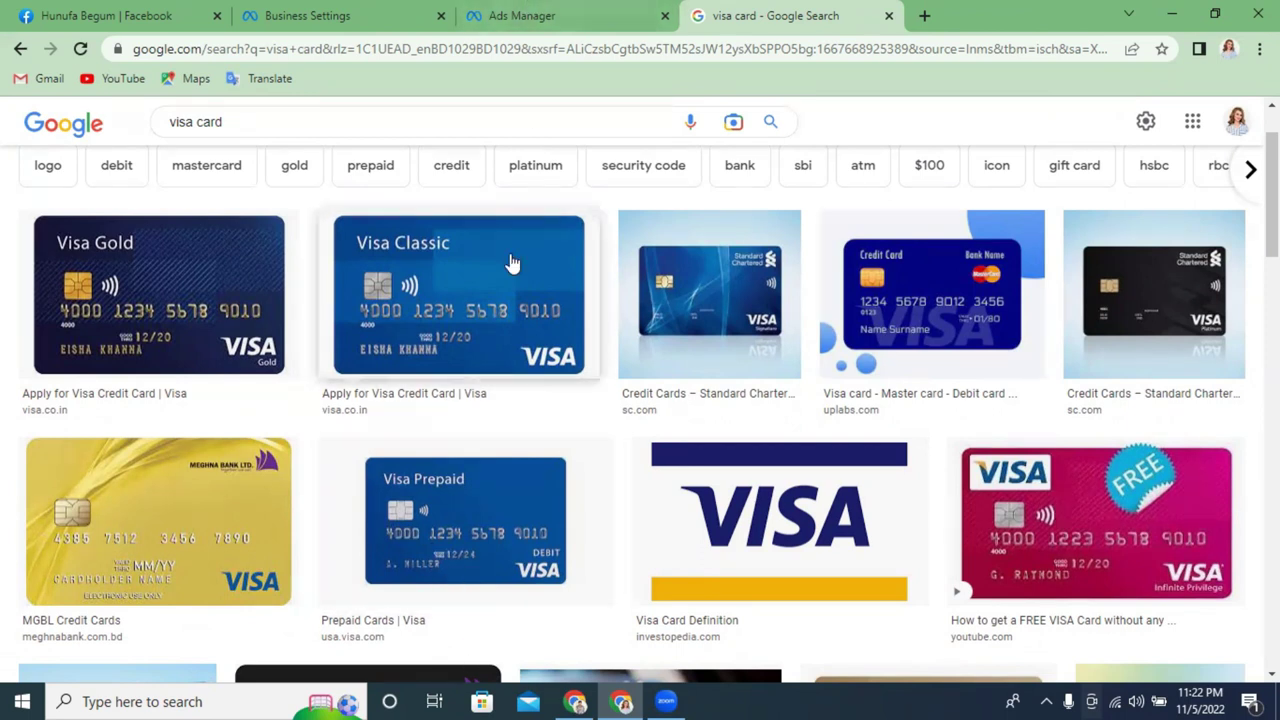
pyautogui.click(545, 10)
pyautogui.click(432, 452)
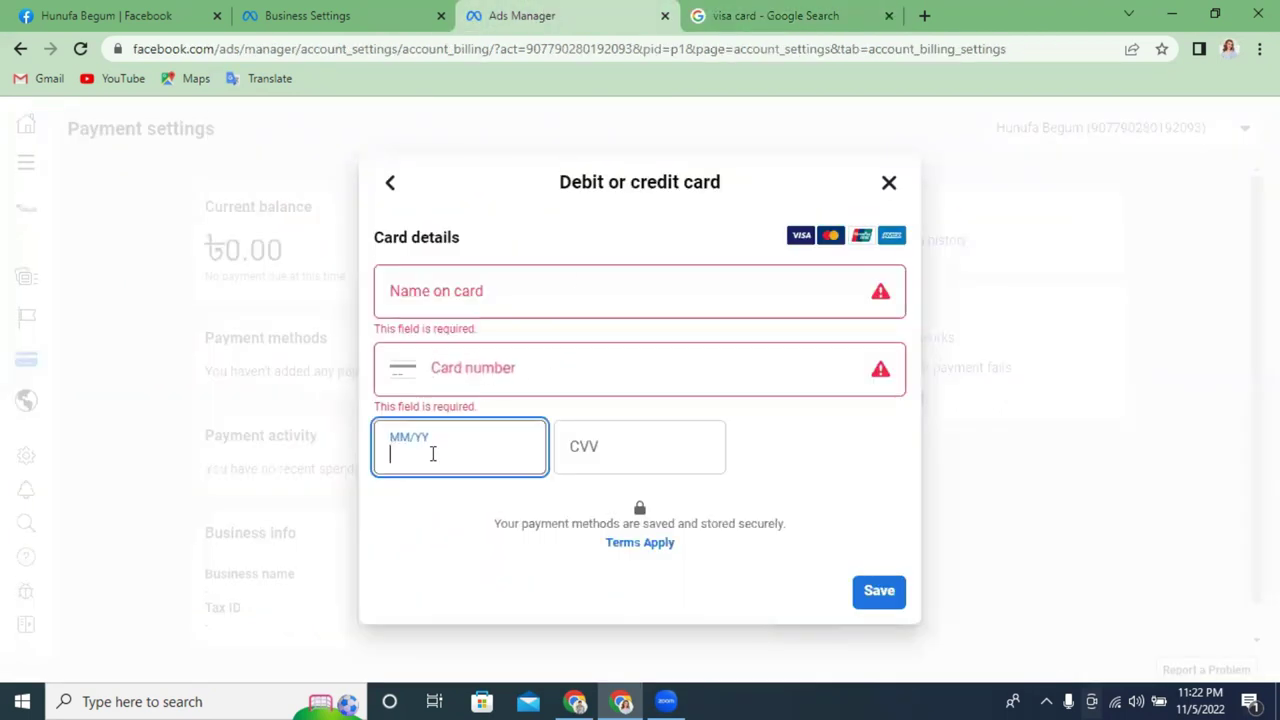
pyautogui.click(620, 445)
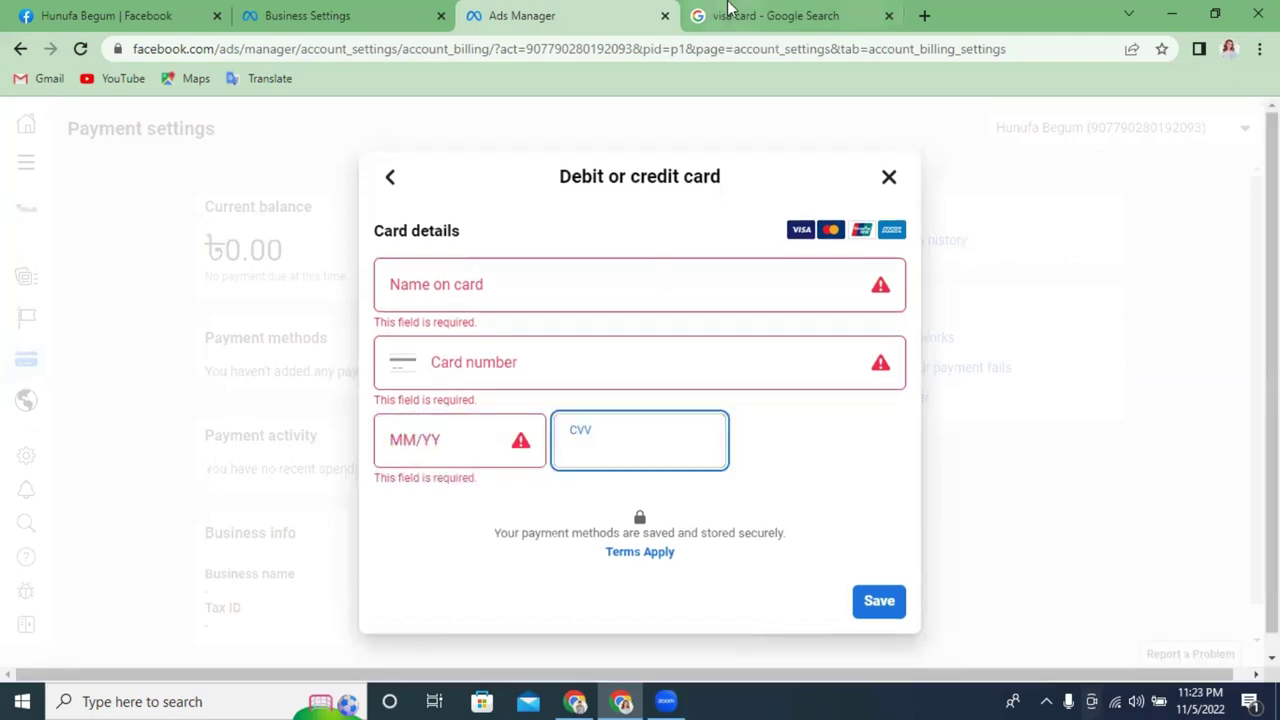
pyautogui.click(735, 14)
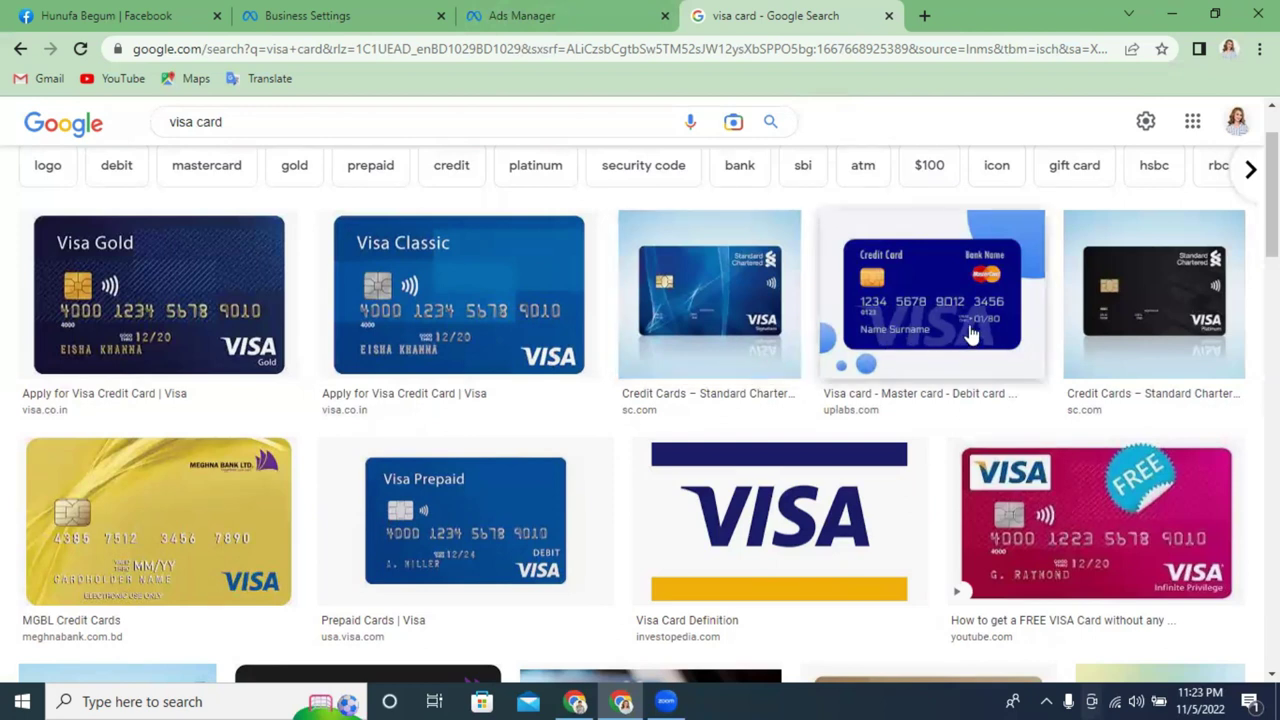
# Preview the Investopedia labelled credit card diagram, then go back to the Ads Manager card form
pyautogui.scroll(-2, 791, 411)
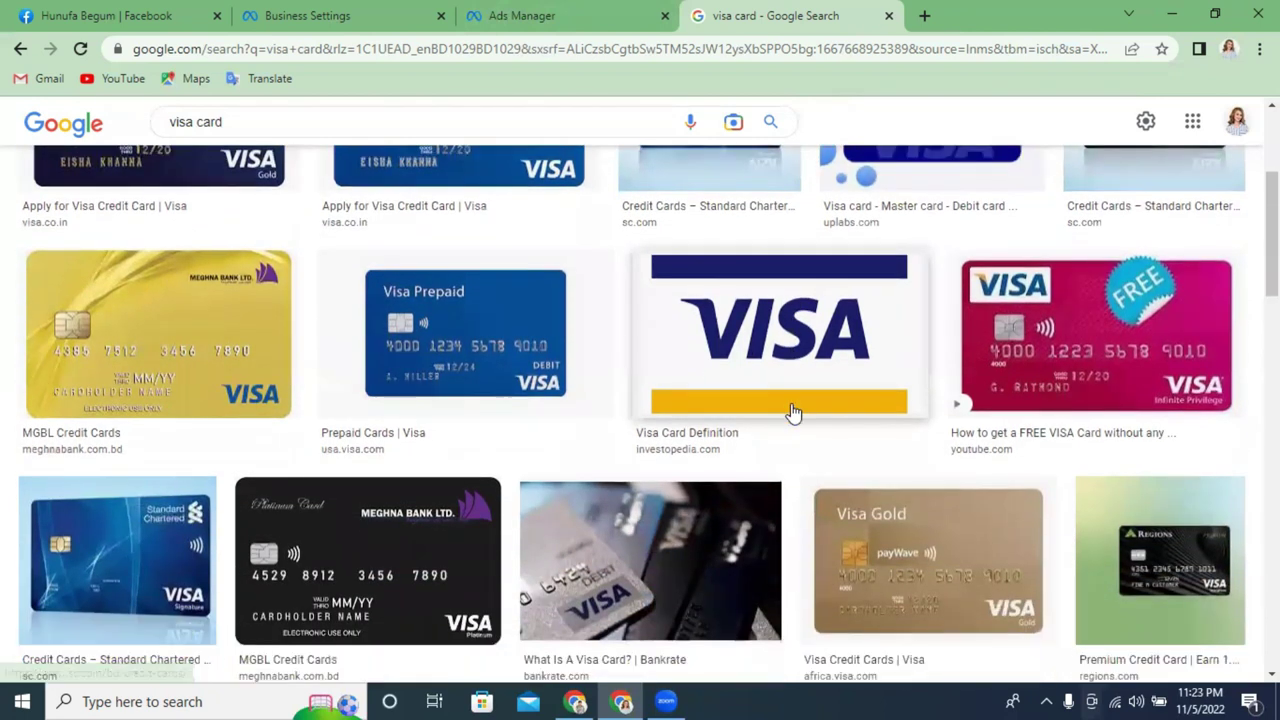
pyautogui.scroll(-2, 825, 410)
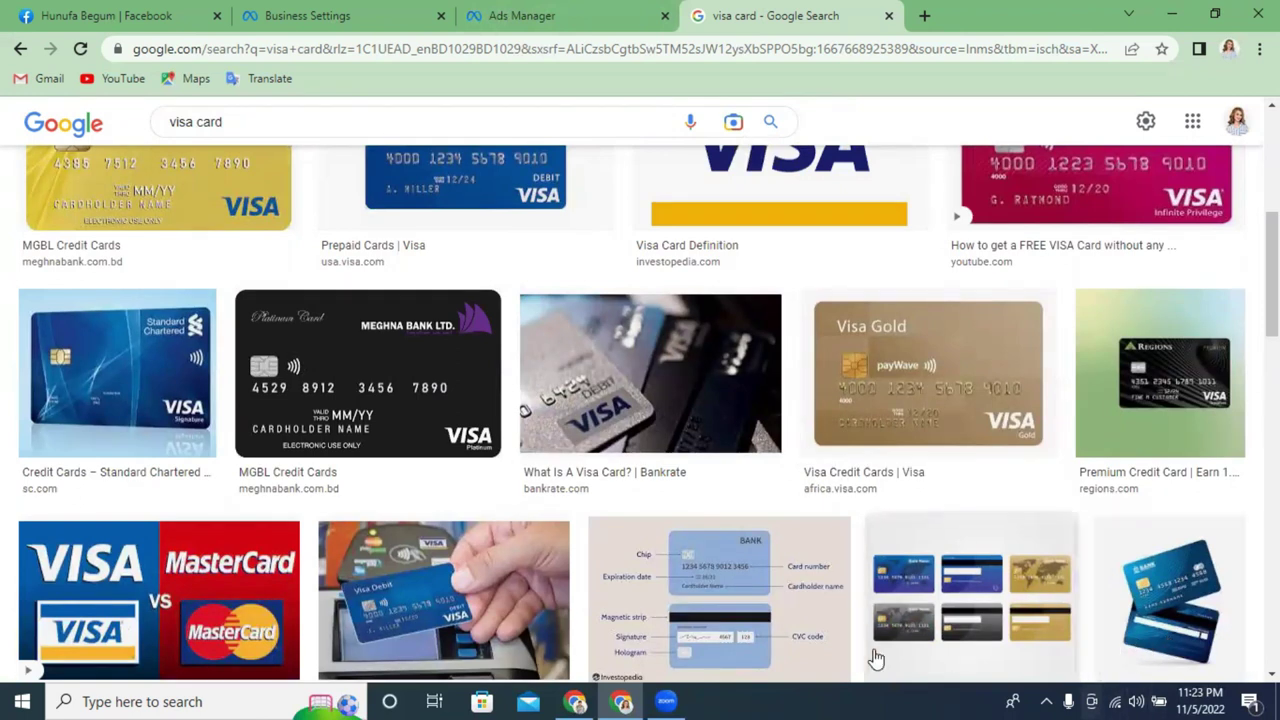
pyautogui.click(729, 645)
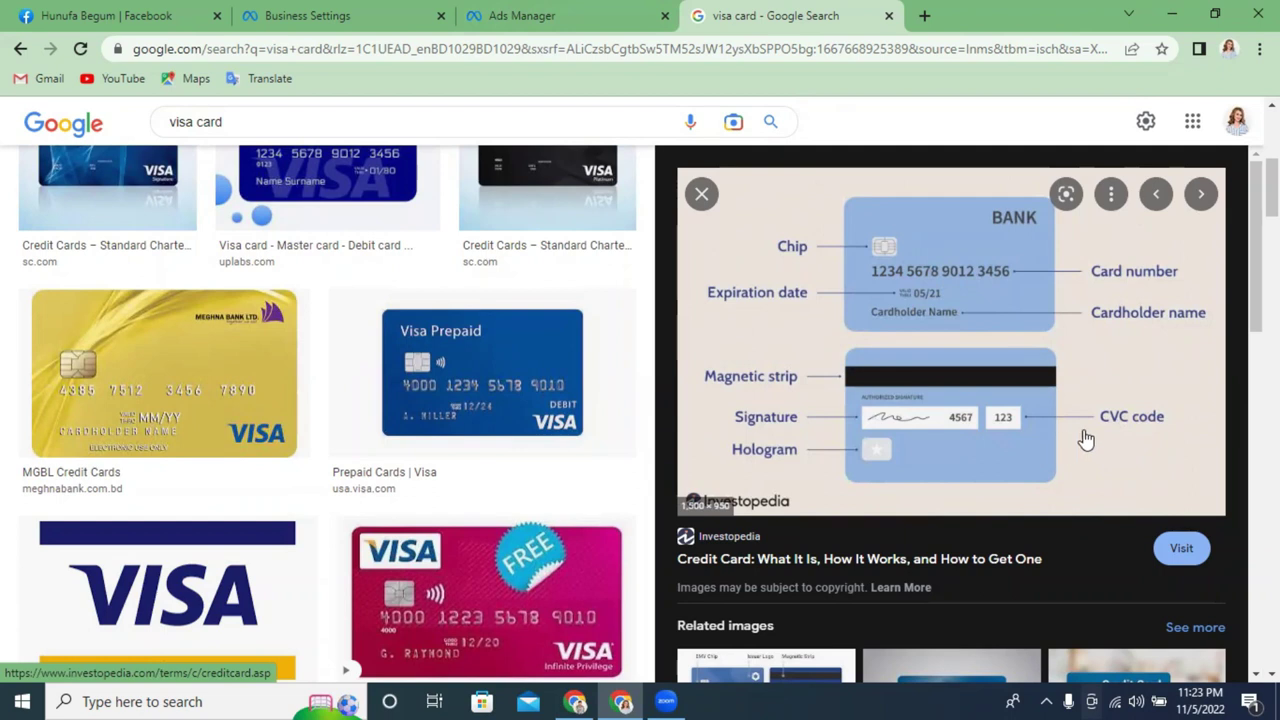
pyautogui.scroll(-4, 963, 457)
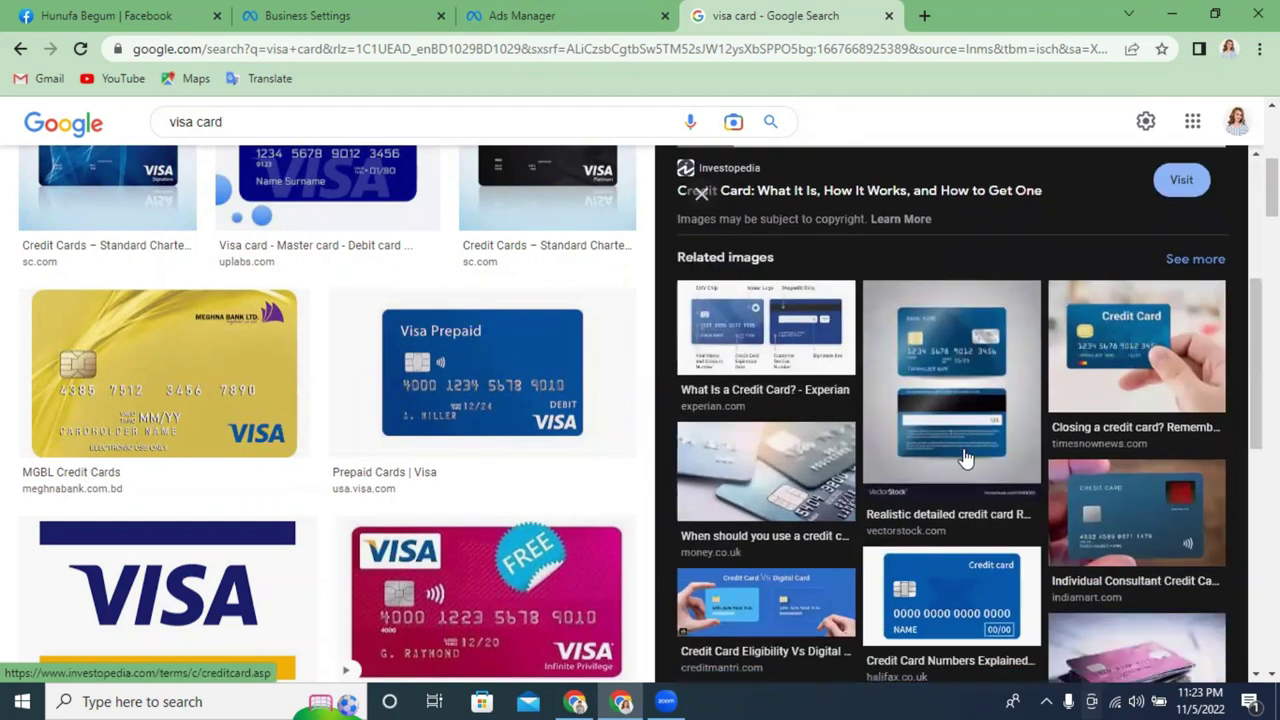
pyautogui.scroll(4, 966, 457)
pyautogui.click(497, 12)
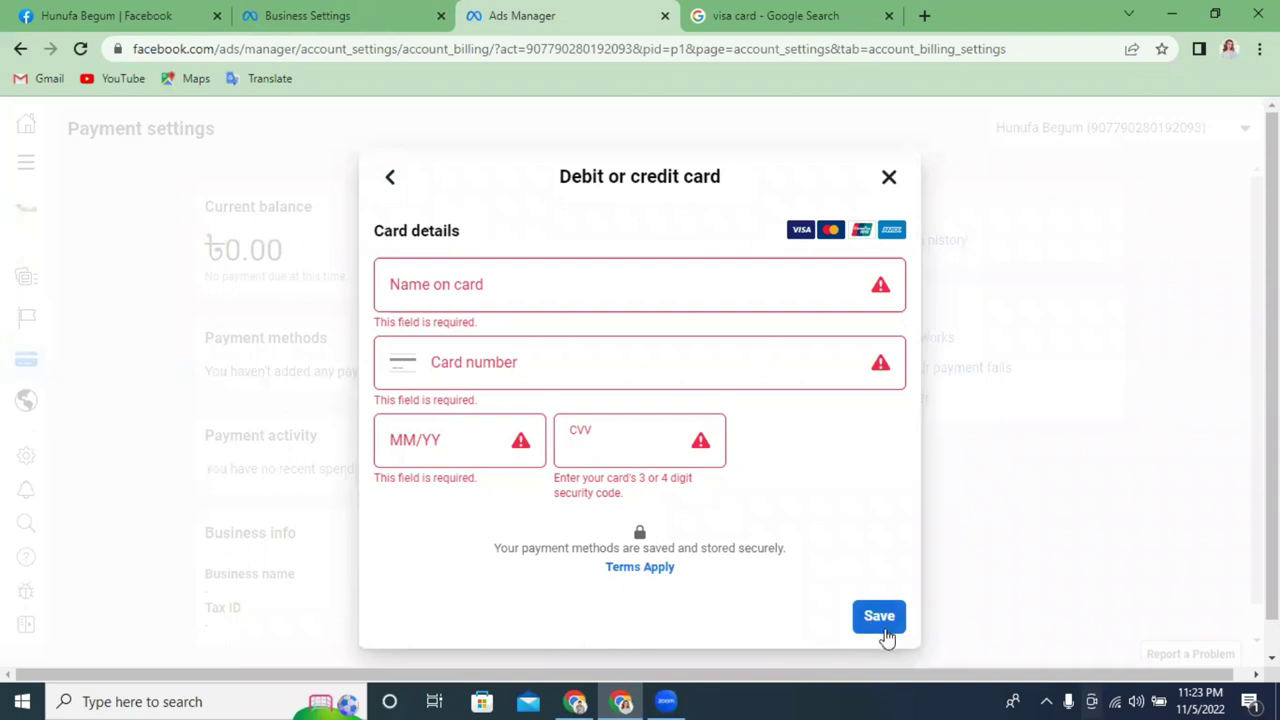
# Close the Debit or credit card dialog without saving any card details
pyautogui.click(889, 177)
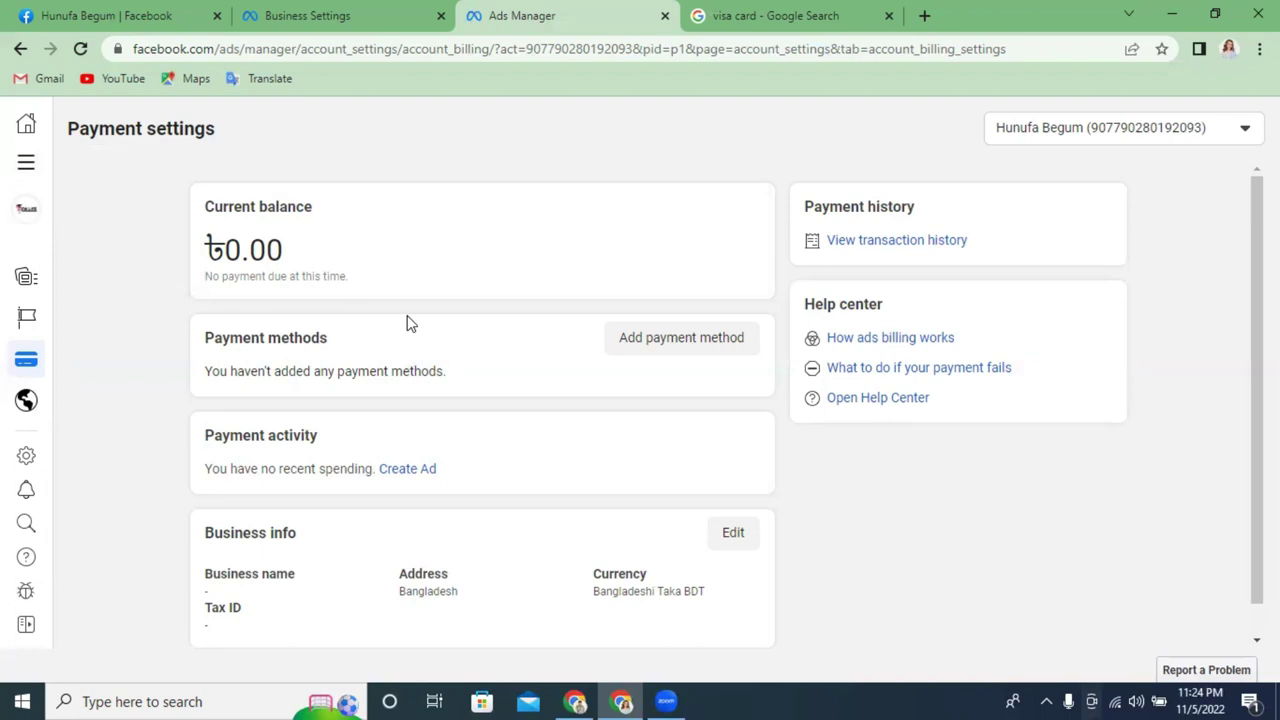
# Return Ads Manager to the Manage ads view and load the Facebook home feed
pyautogui.click(21, 167)
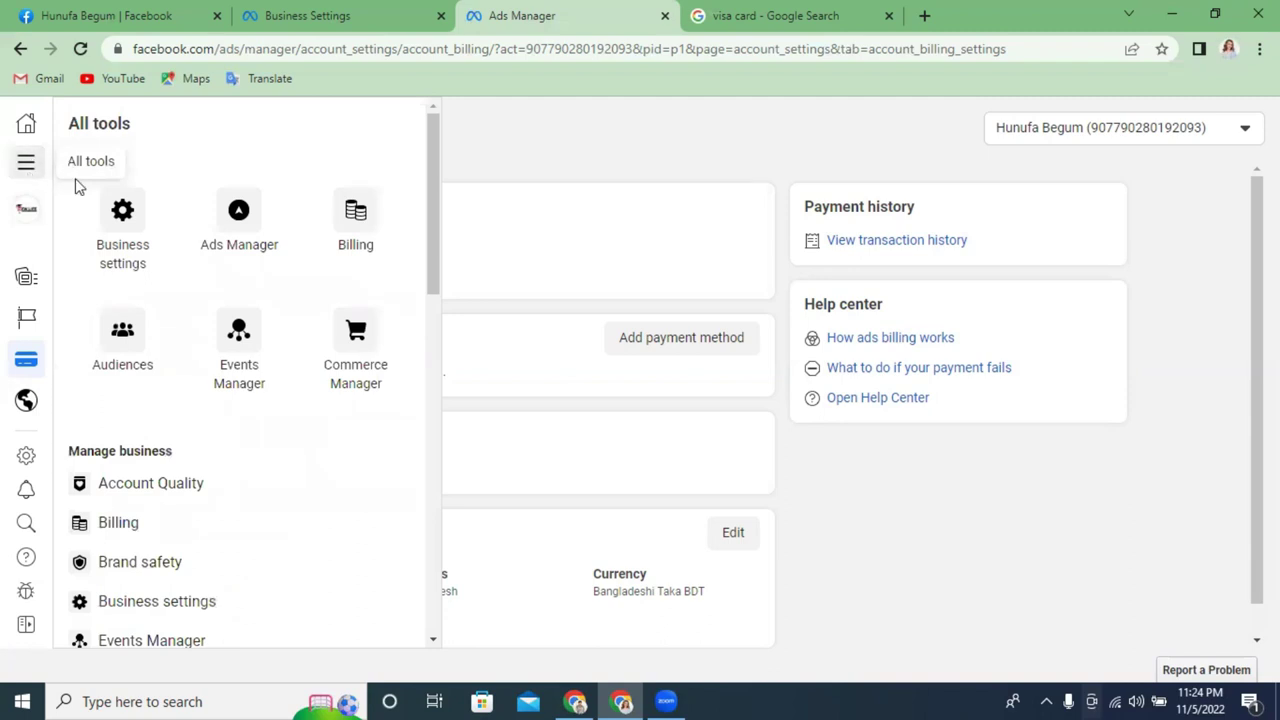
pyautogui.click(240, 225)
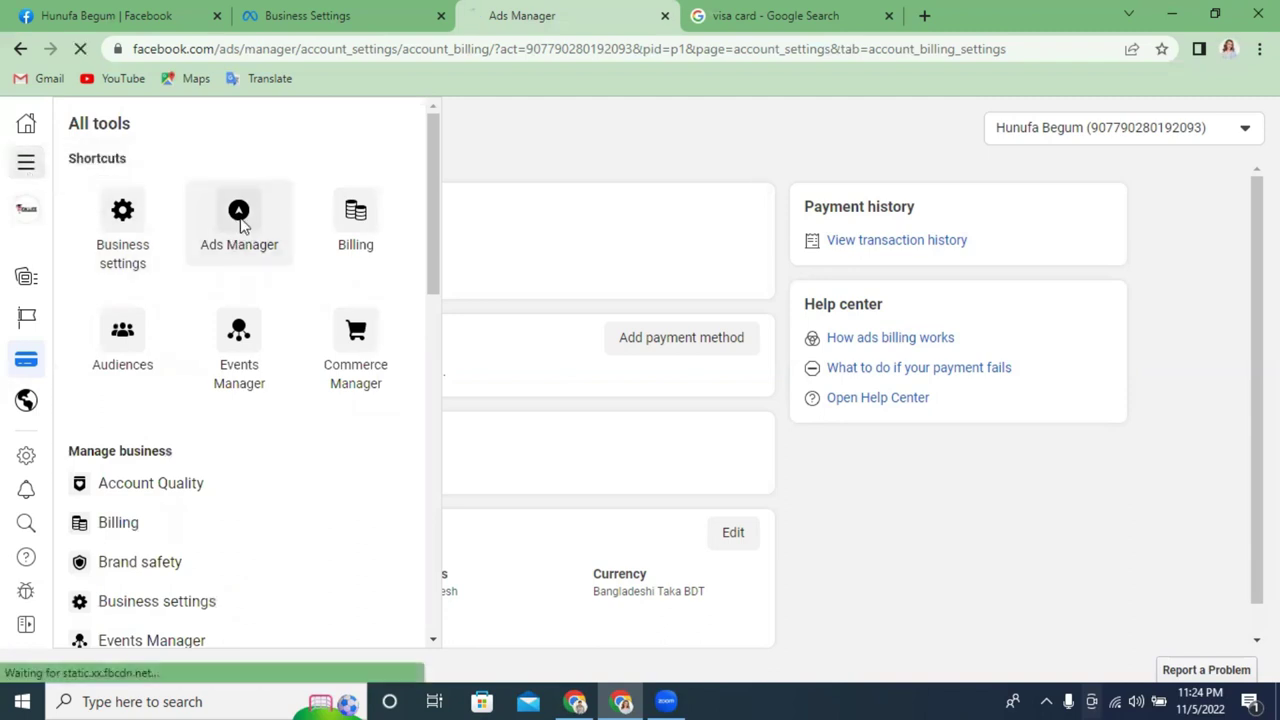
pyautogui.hotkey('ctrl', '1')
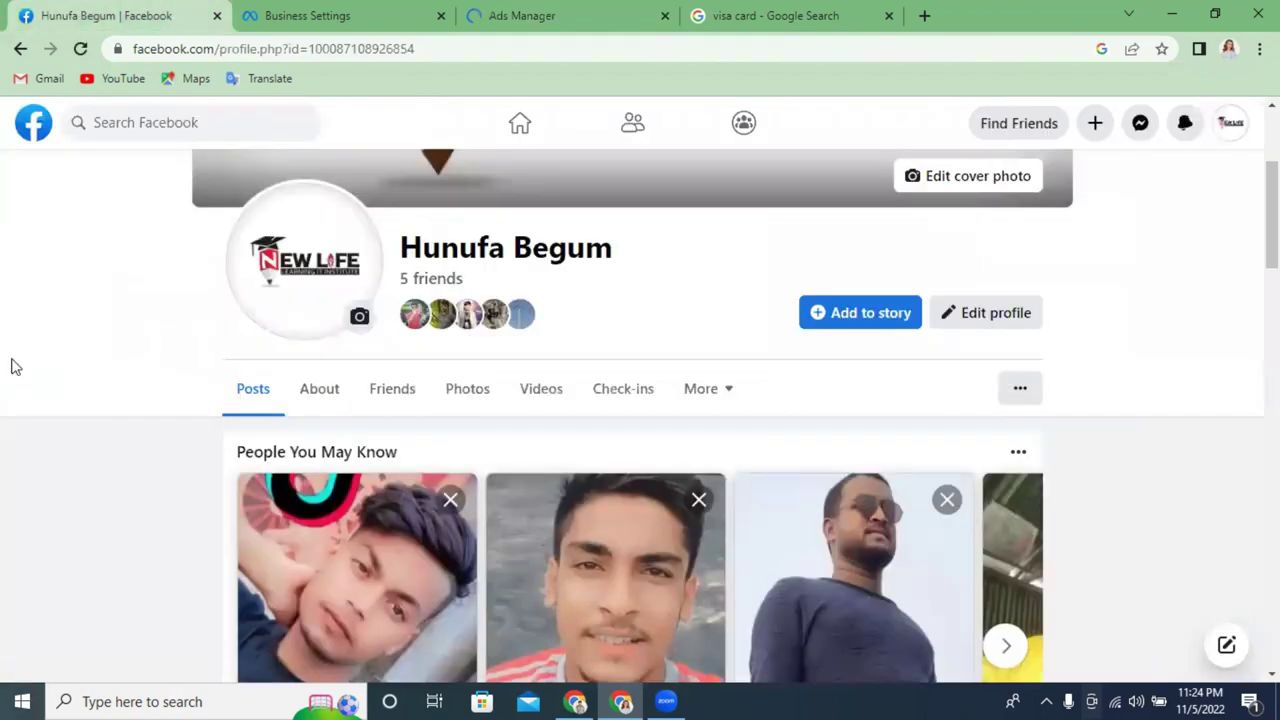
pyautogui.scroll(3, 280, 300)
pyautogui.click(517, 126)
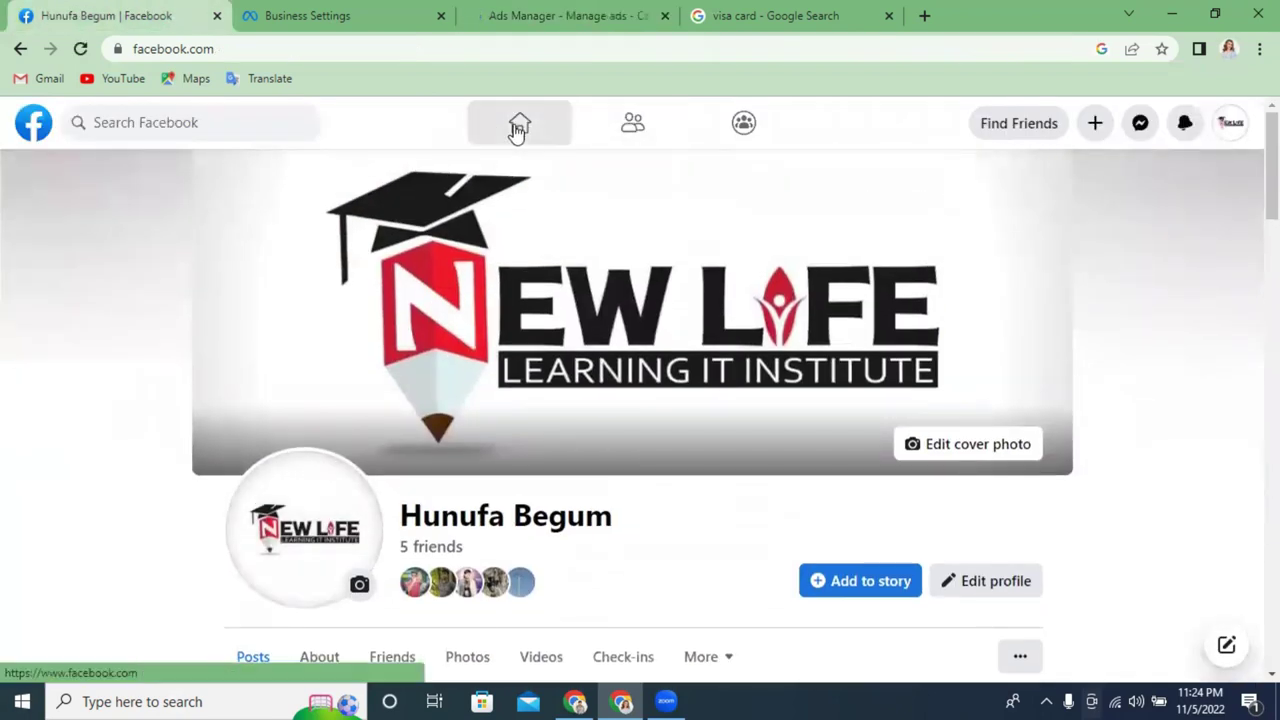
# Close the visa card image search tab and open a blank new tab
pyautogui.click(860, 15)
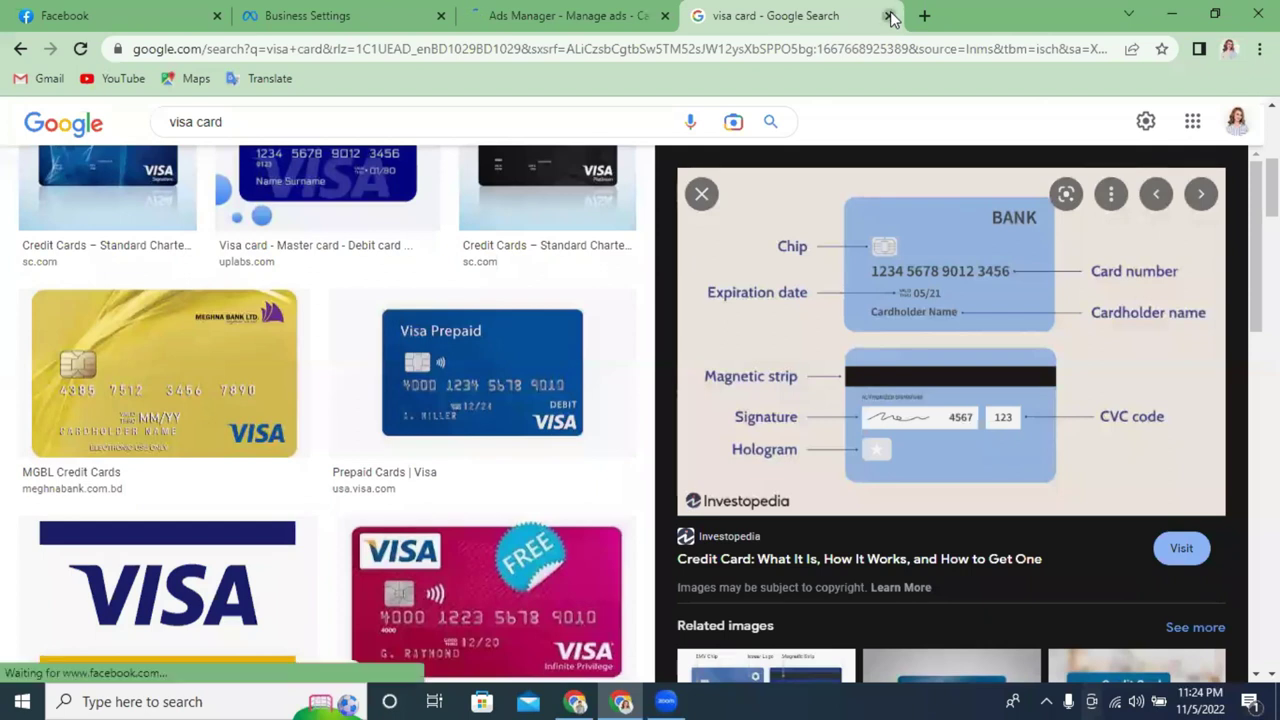
pyautogui.click(889, 16)
pyautogui.hotkey('ctrl', 't')
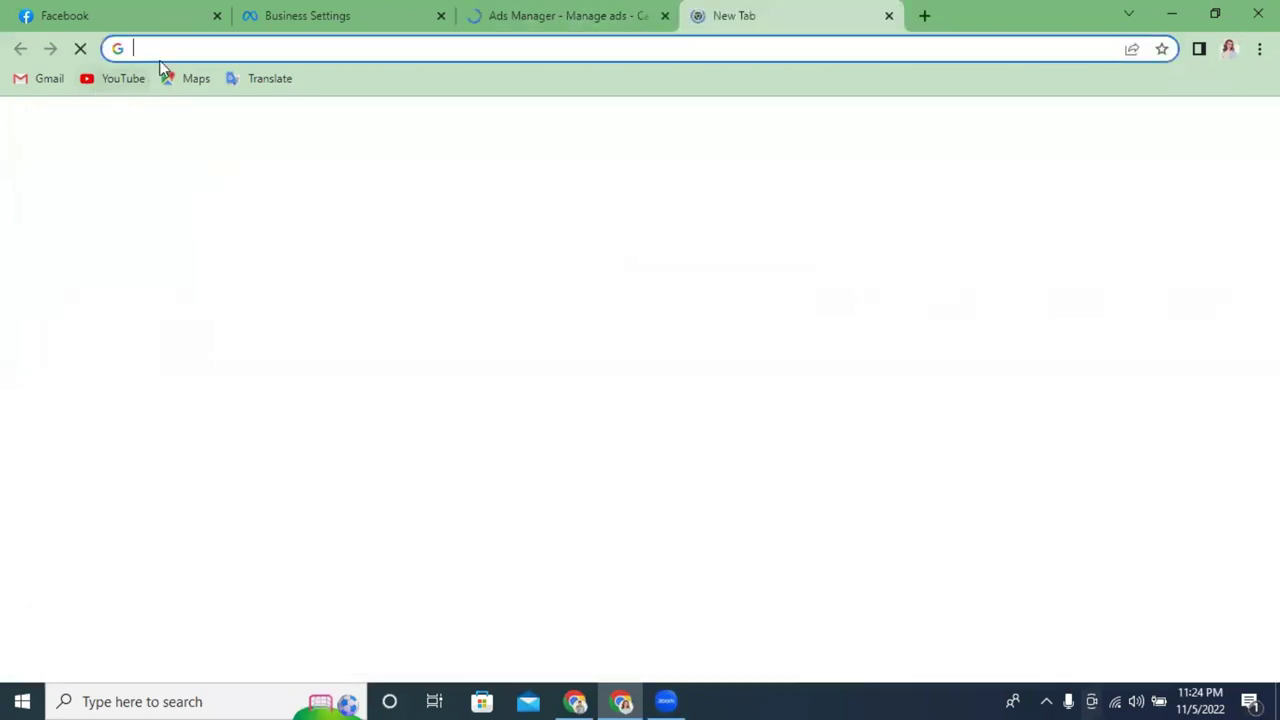
# Search the web for 'ads manager' and open Ads Manager from Facebook's See more shortcuts
pyautogui.click(163, 49)
pyautogui.write('ads')
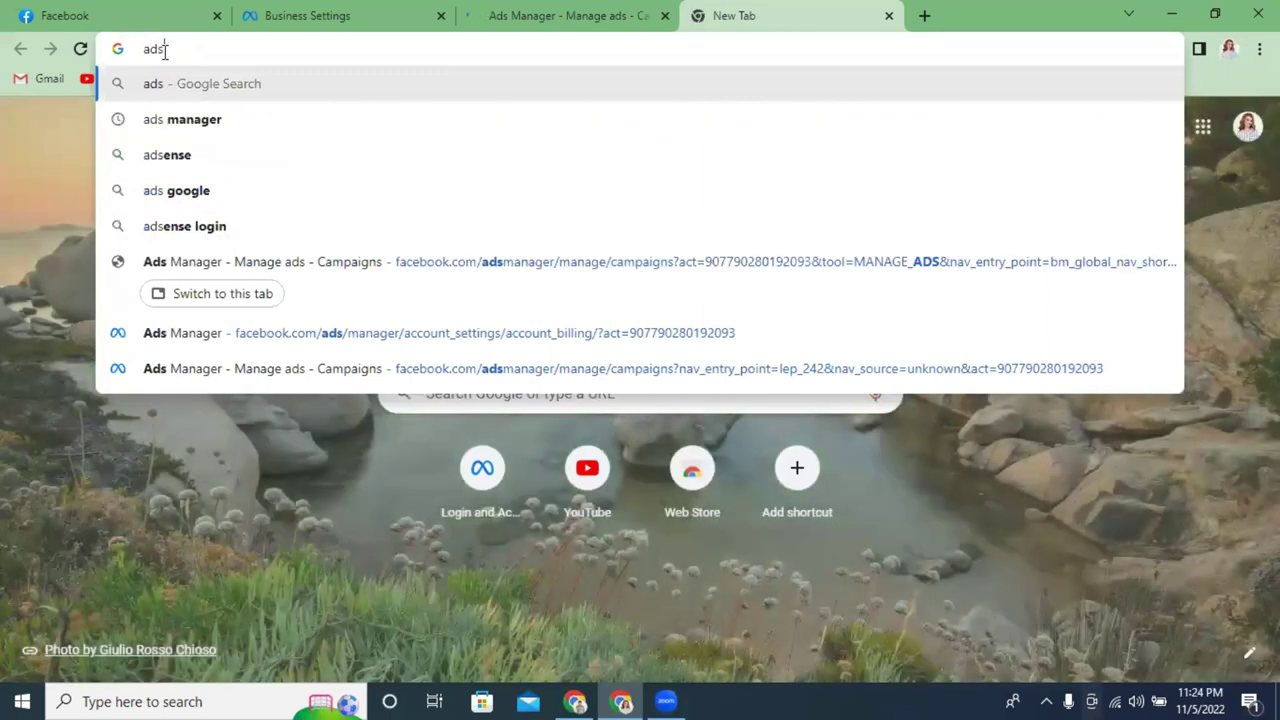
pyautogui.click(155, 119)
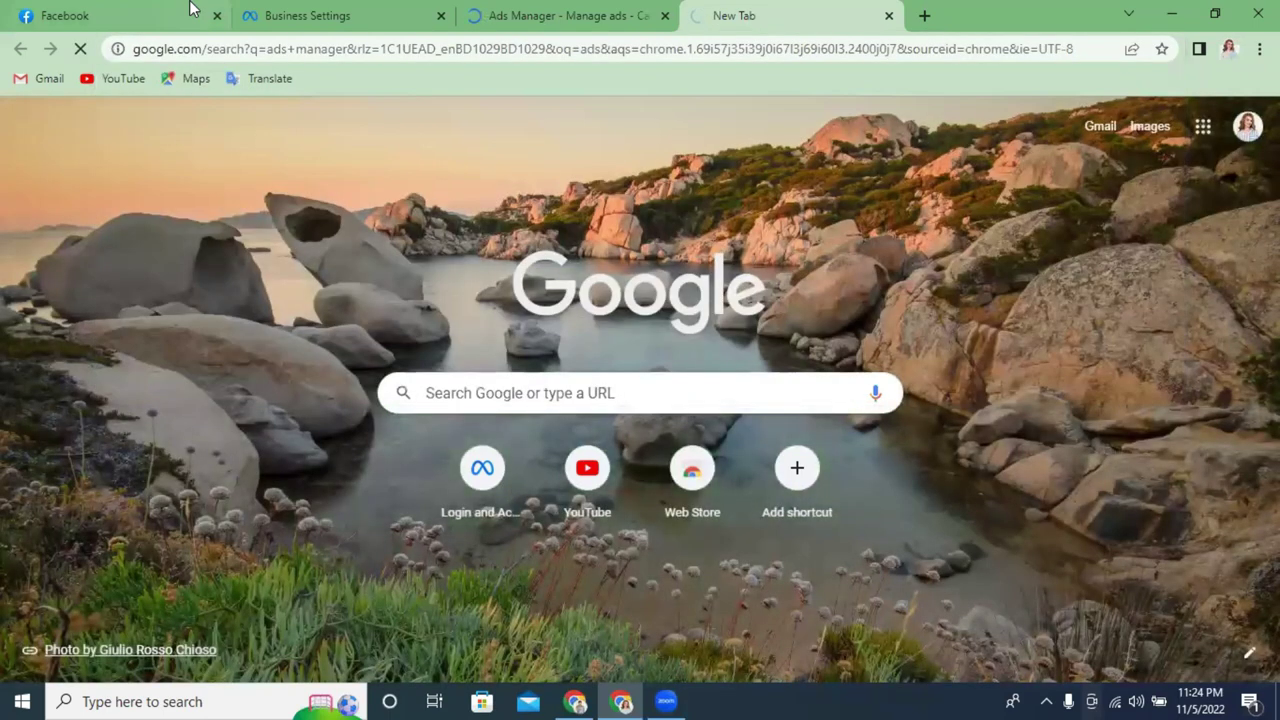
pyautogui.click(190, 12)
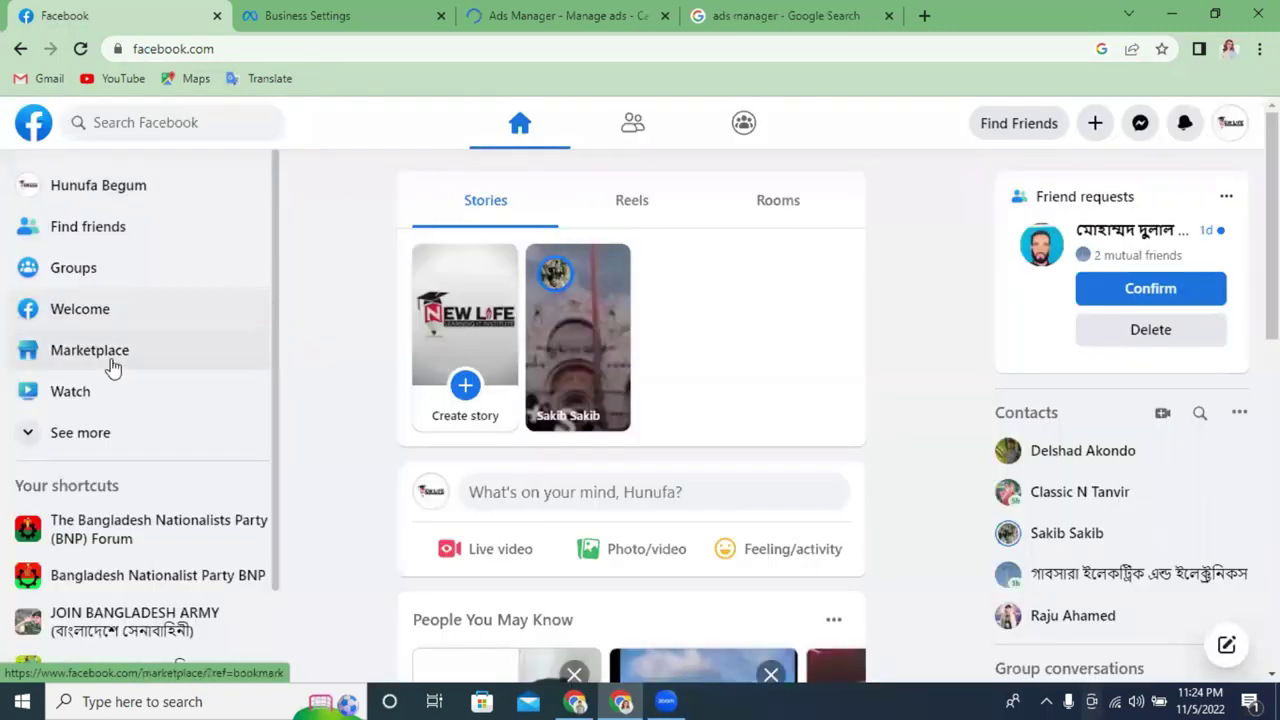
pyautogui.click(104, 434)
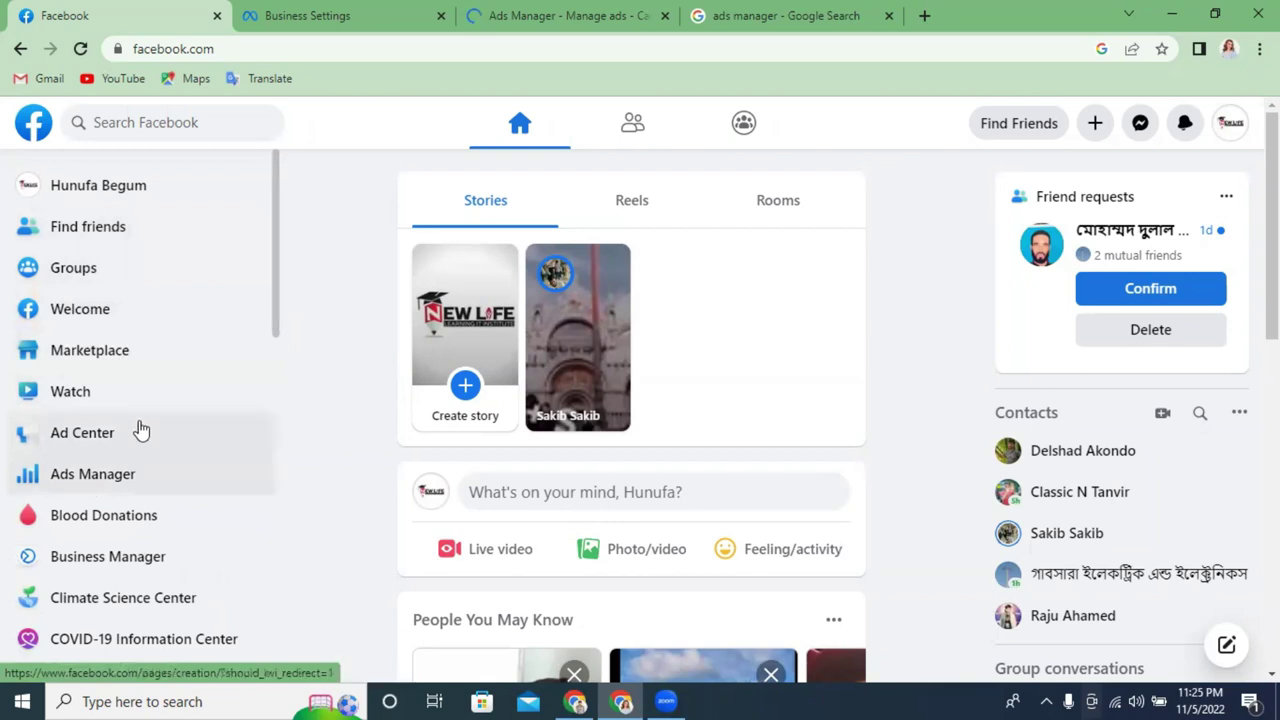
pyautogui.click(106, 488)
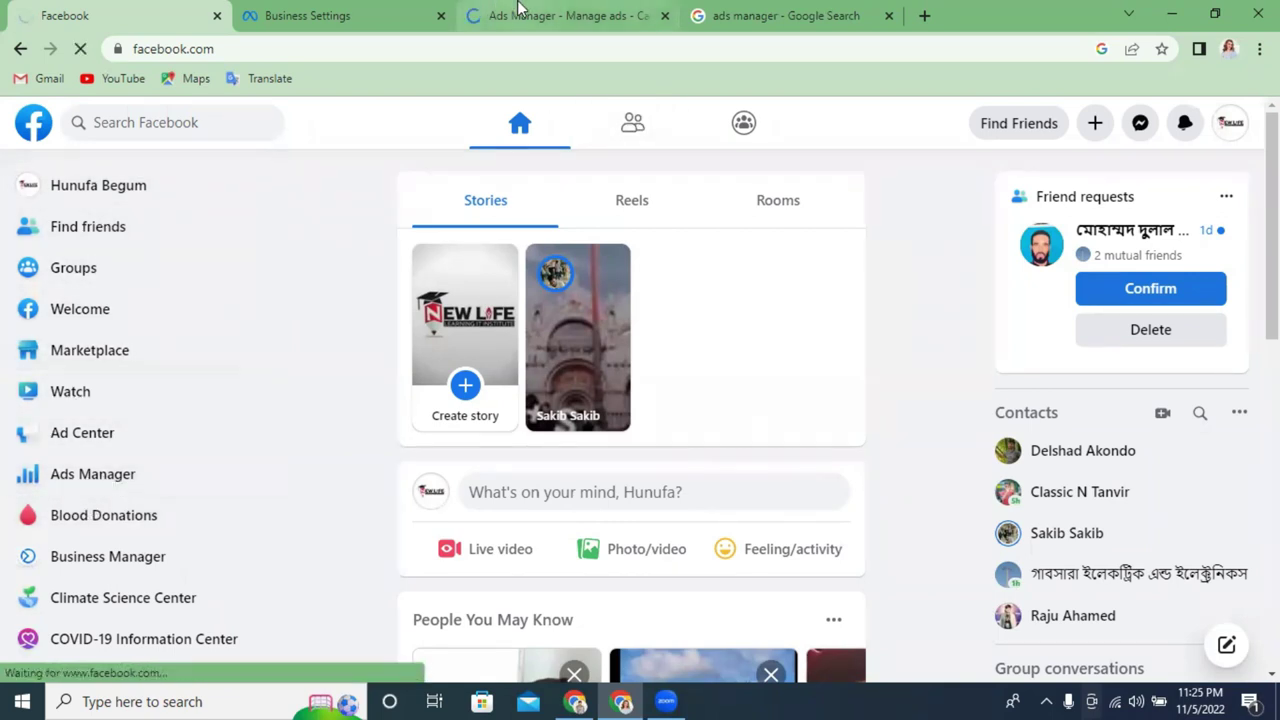
# Open the Meta Ads Manager search result and use Go to Ads Manager to reach Campaigns
pyautogui.click(526, 14)
pyautogui.click(746, 13)
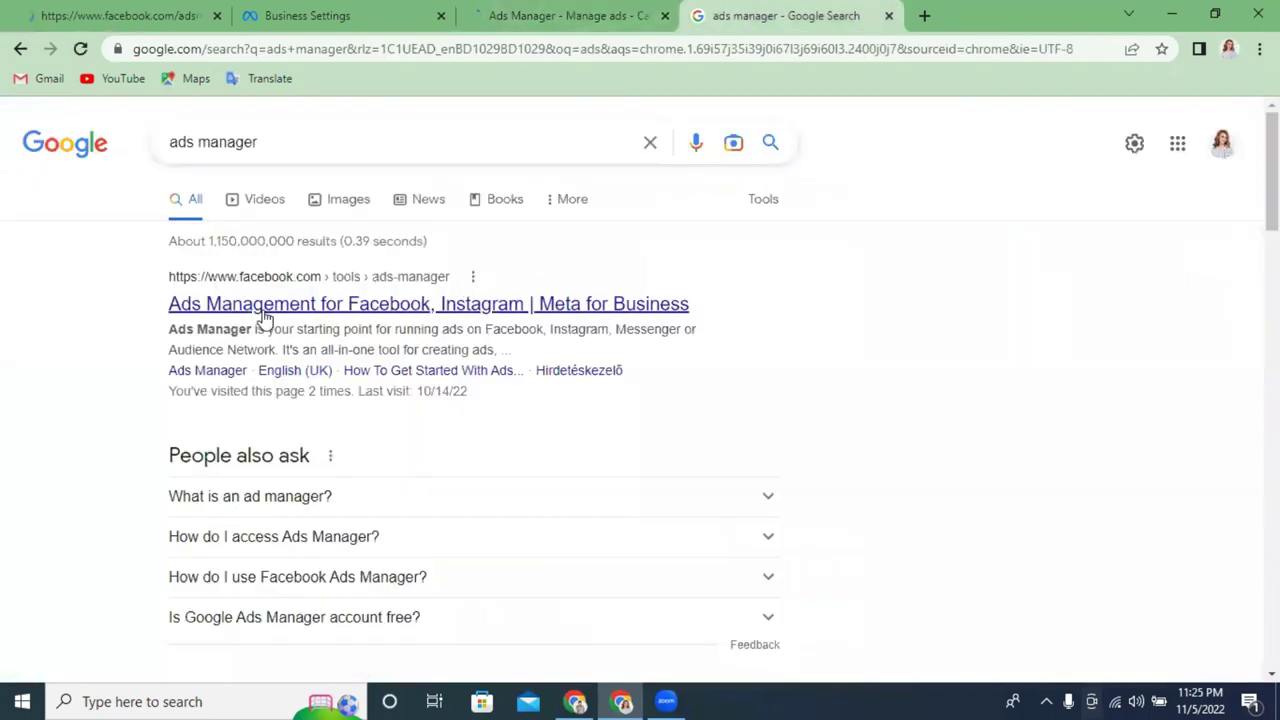
pyautogui.click(379, 313)
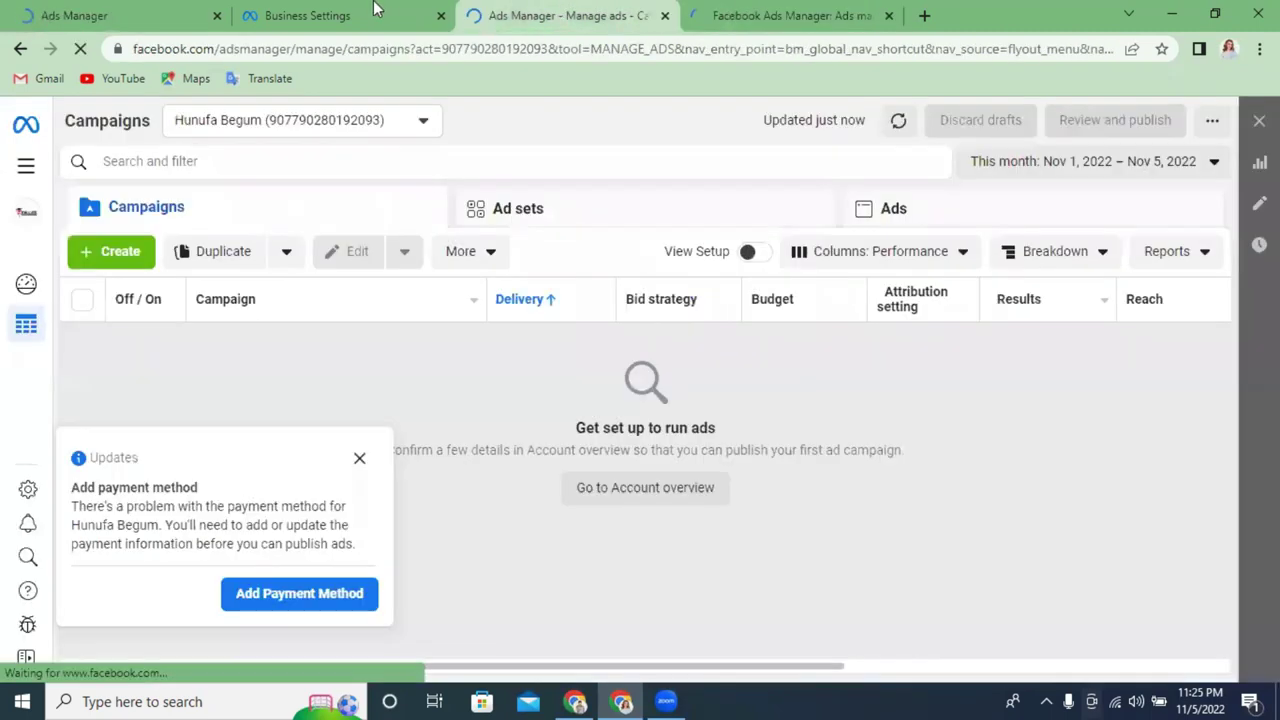
pyautogui.click(300, 15)
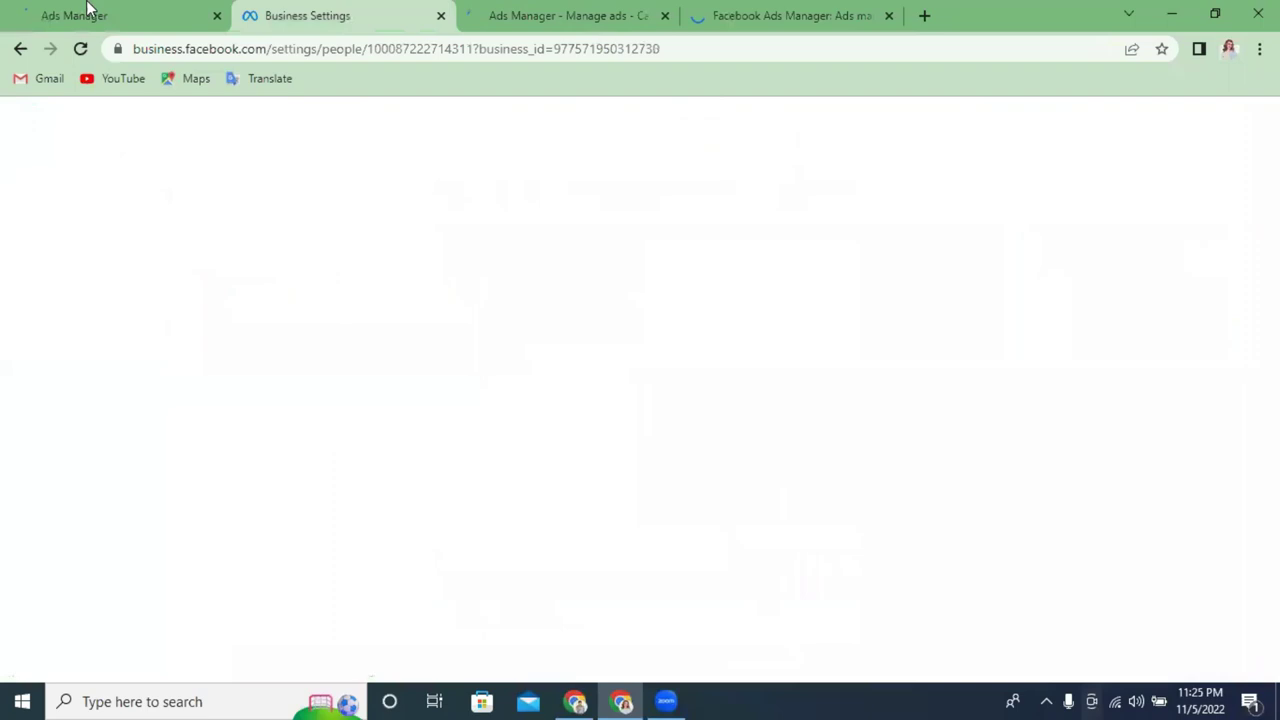
pyautogui.click(88, 10)
pyautogui.click(770, 12)
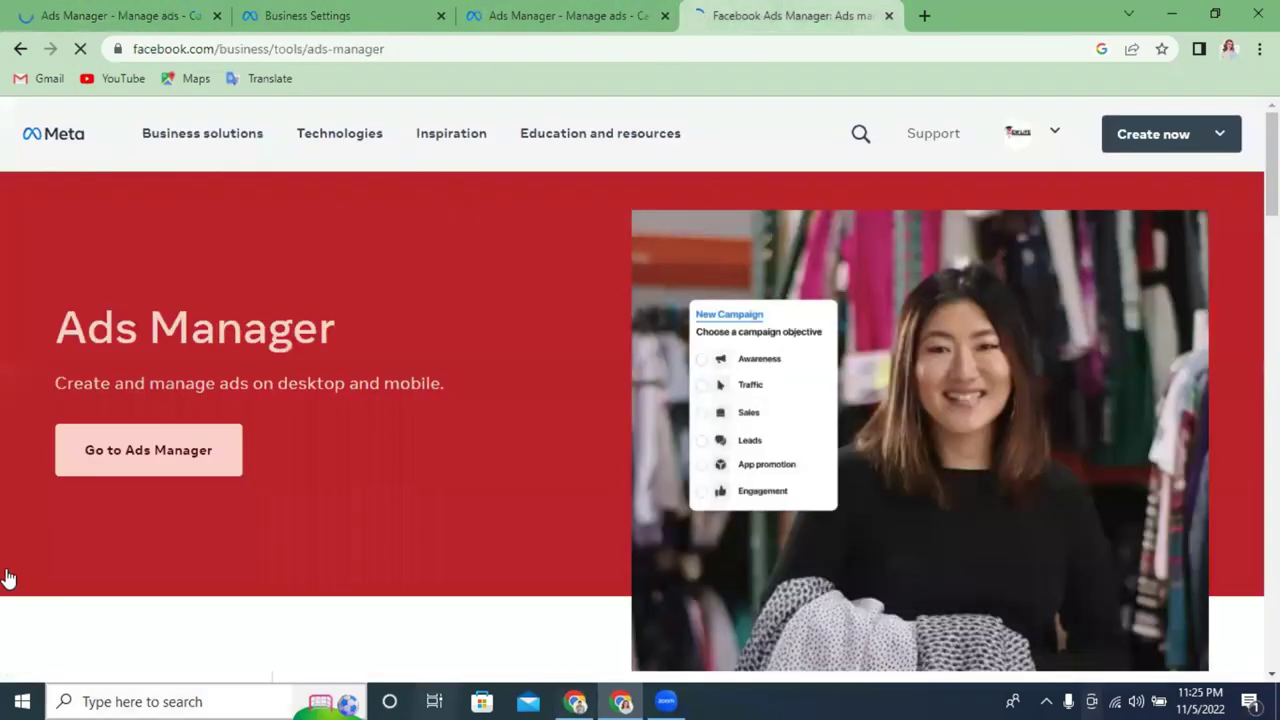
pyautogui.click(143, 457)
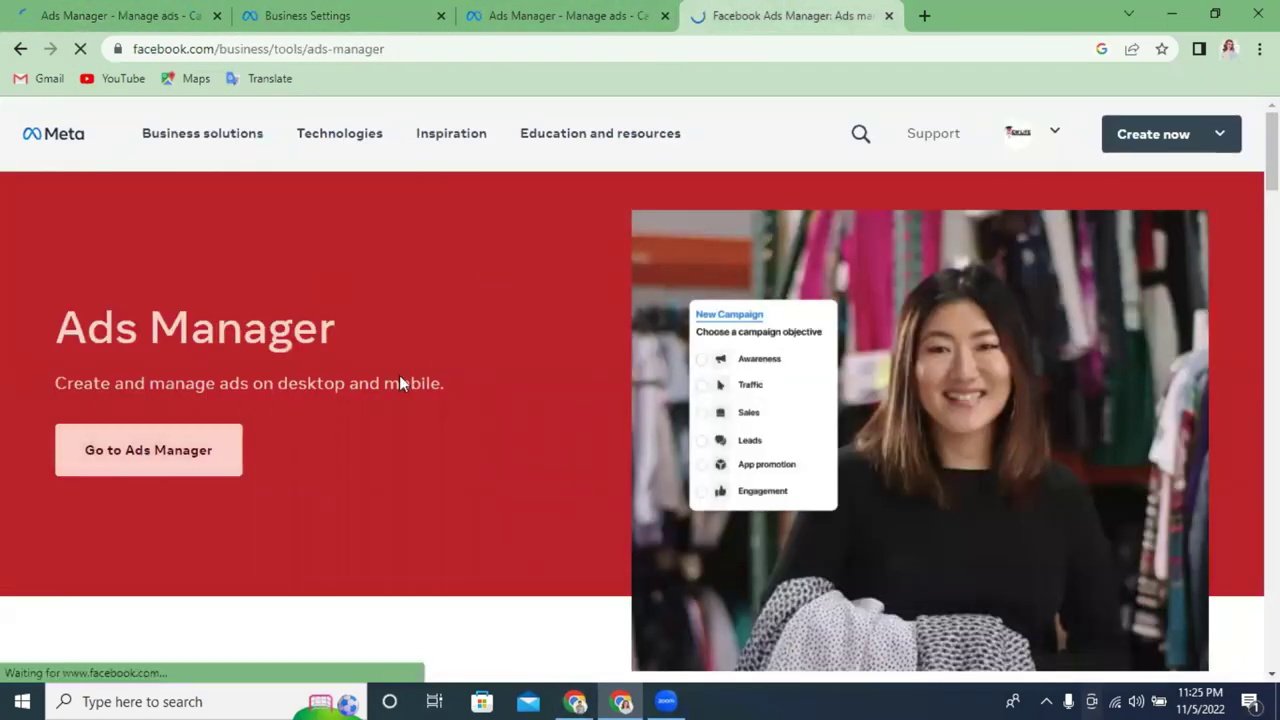
pyautogui.click(170, 456)
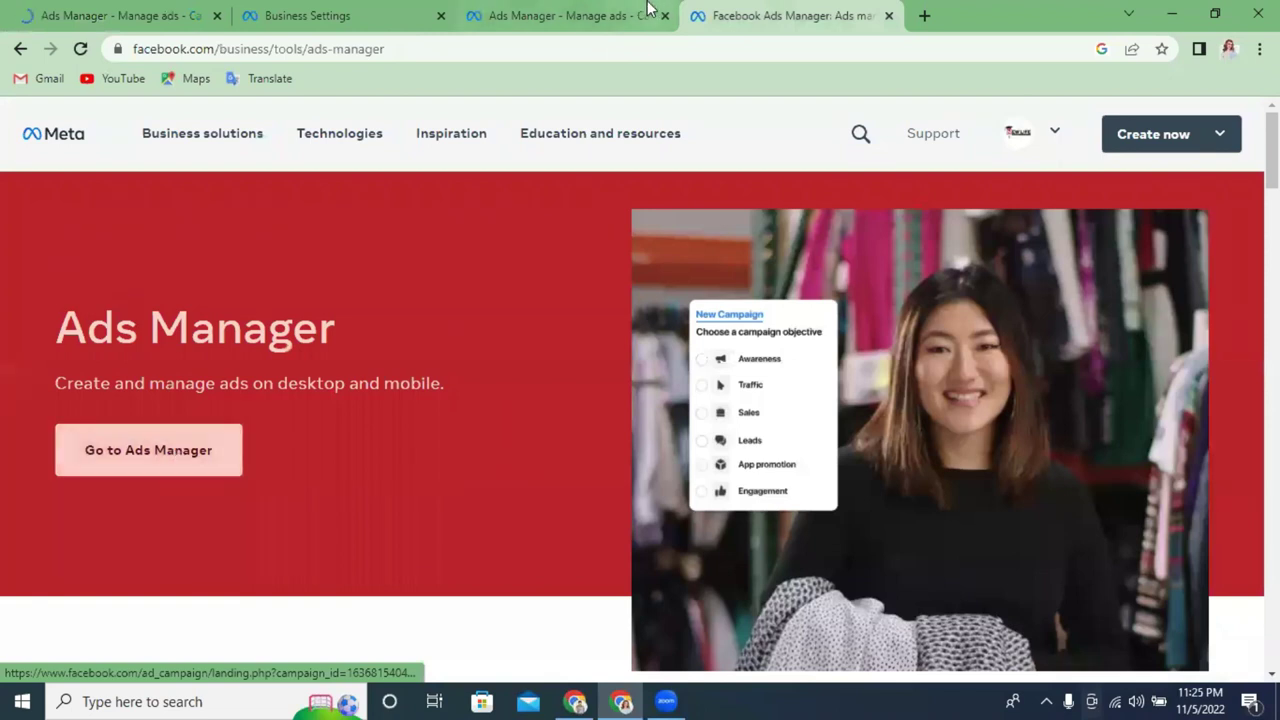
pyautogui.click(648, 10)
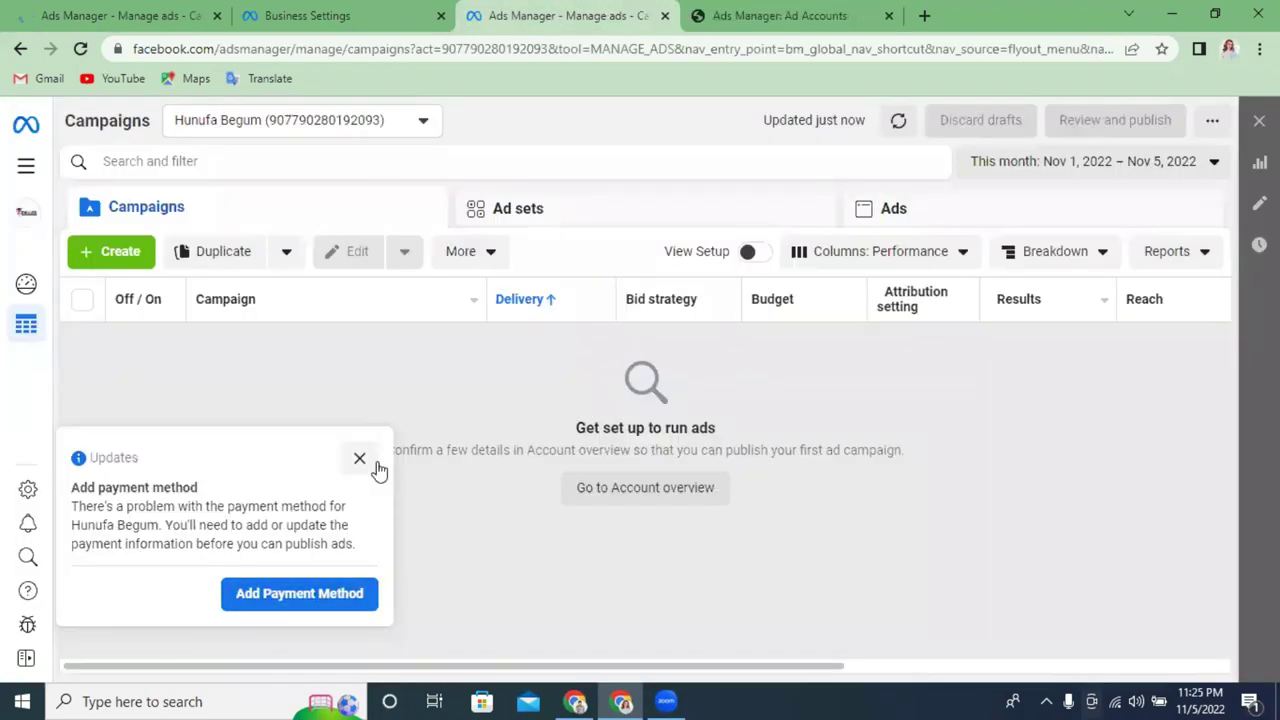
# Dismiss the Add payment method popup and open the ad account's campaigns from Ad Accounts
pyautogui.click(359, 458)
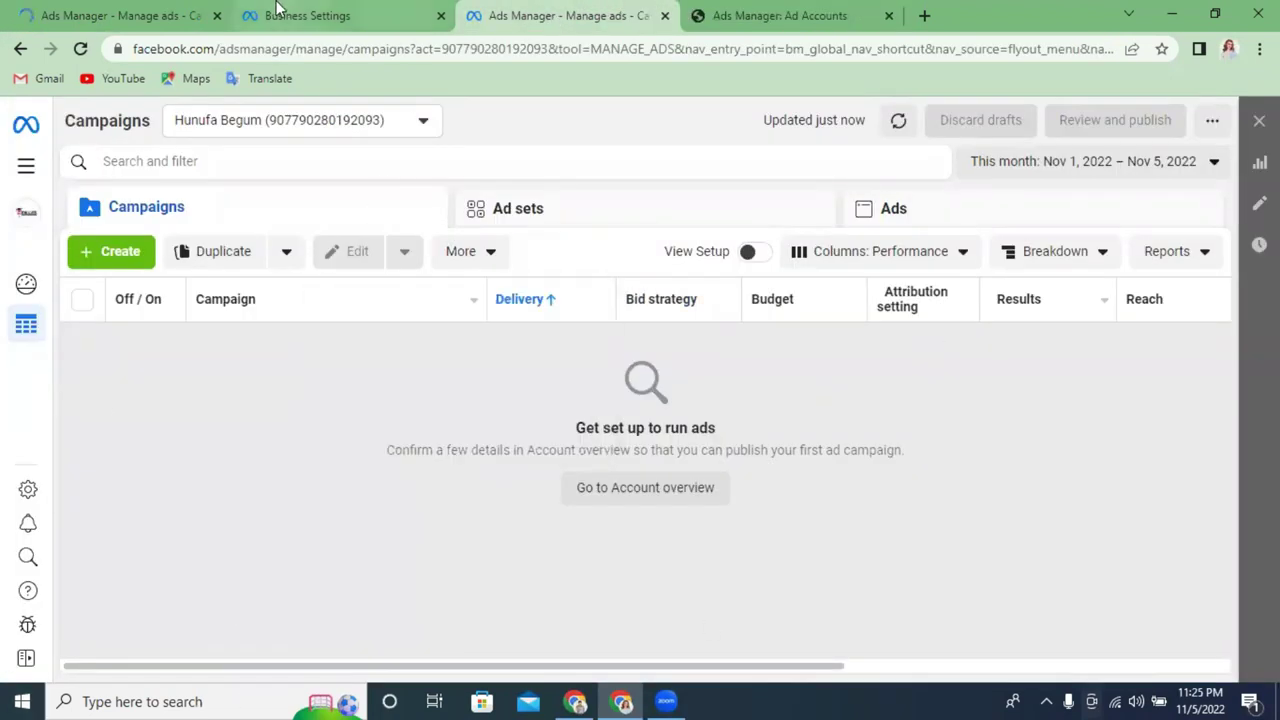
pyautogui.click(128, 16)
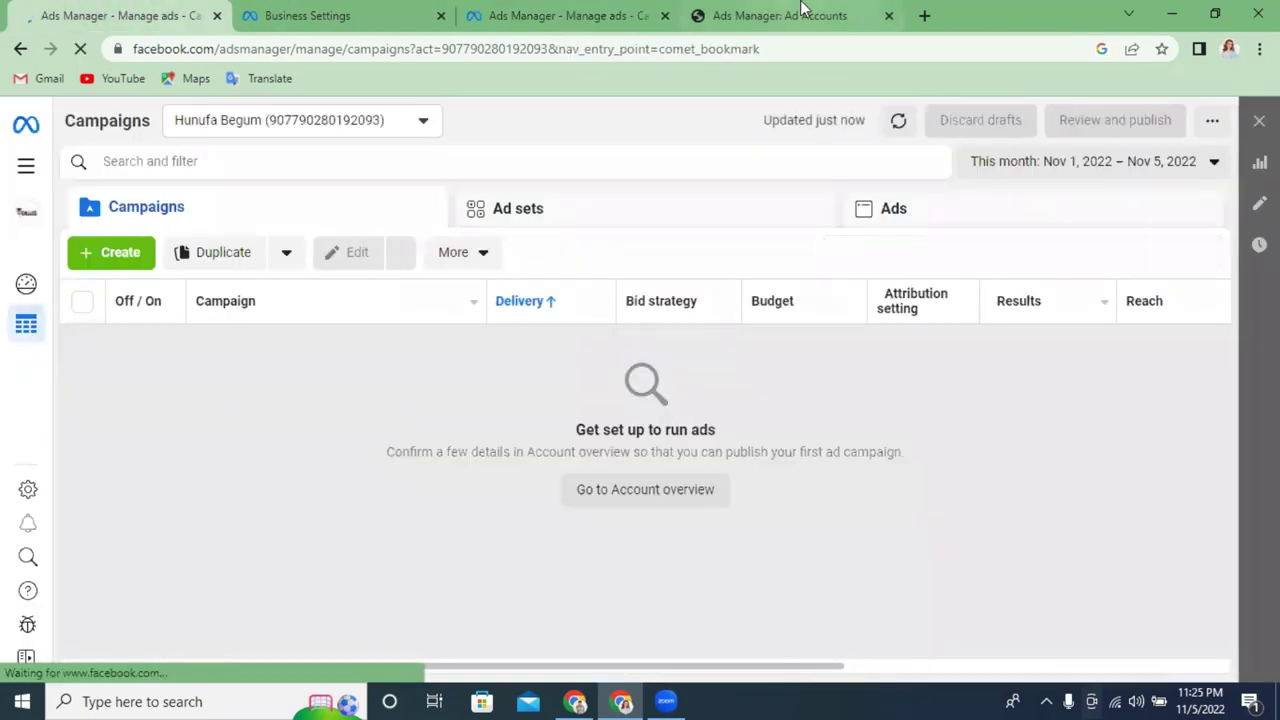
pyautogui.click(800, 10)
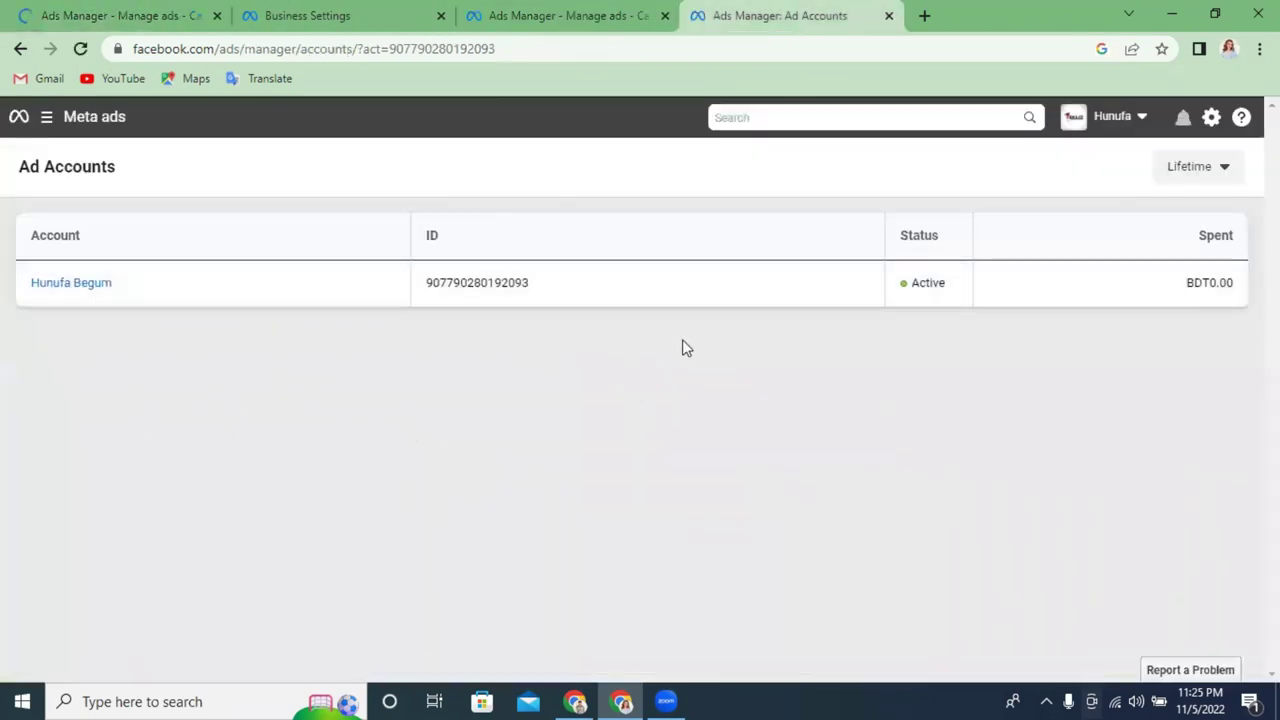
pyautogui.click(110, 285)
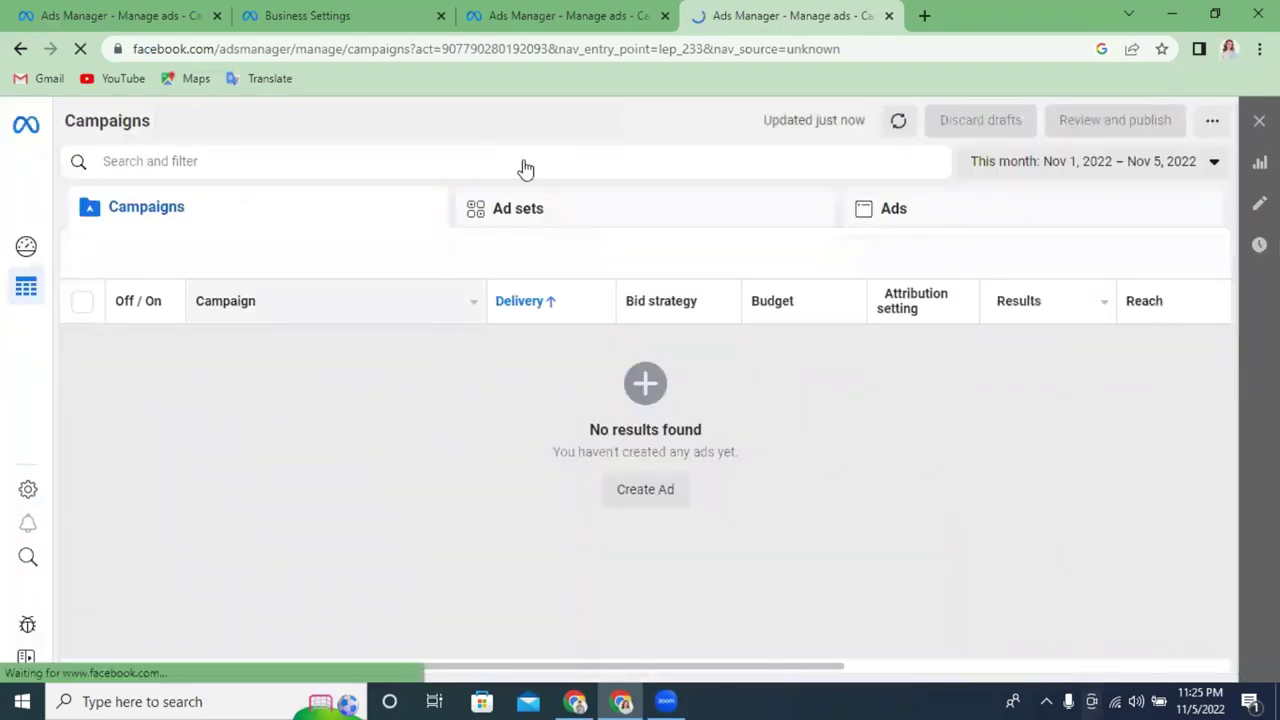
# Close the Business Settings tab, leaving the empty Campaigns list in view
pyautogui.click(115, 15)
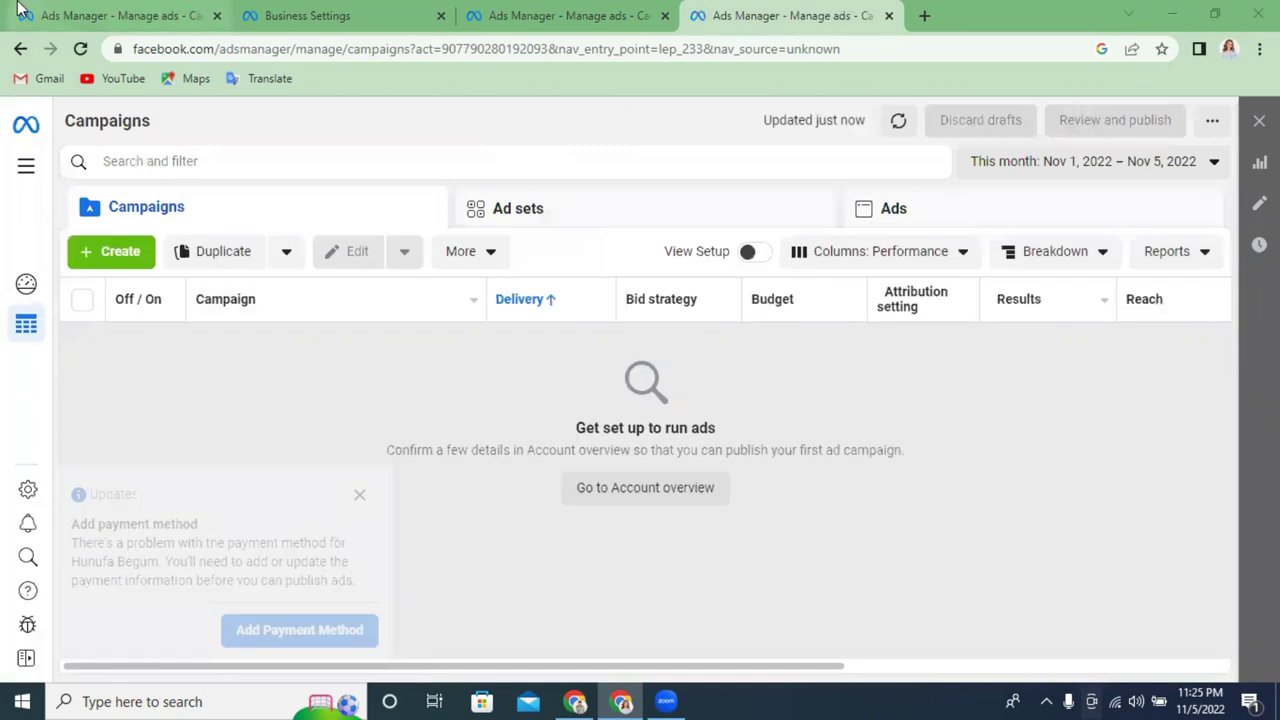
pyautogui.click(428, 16)
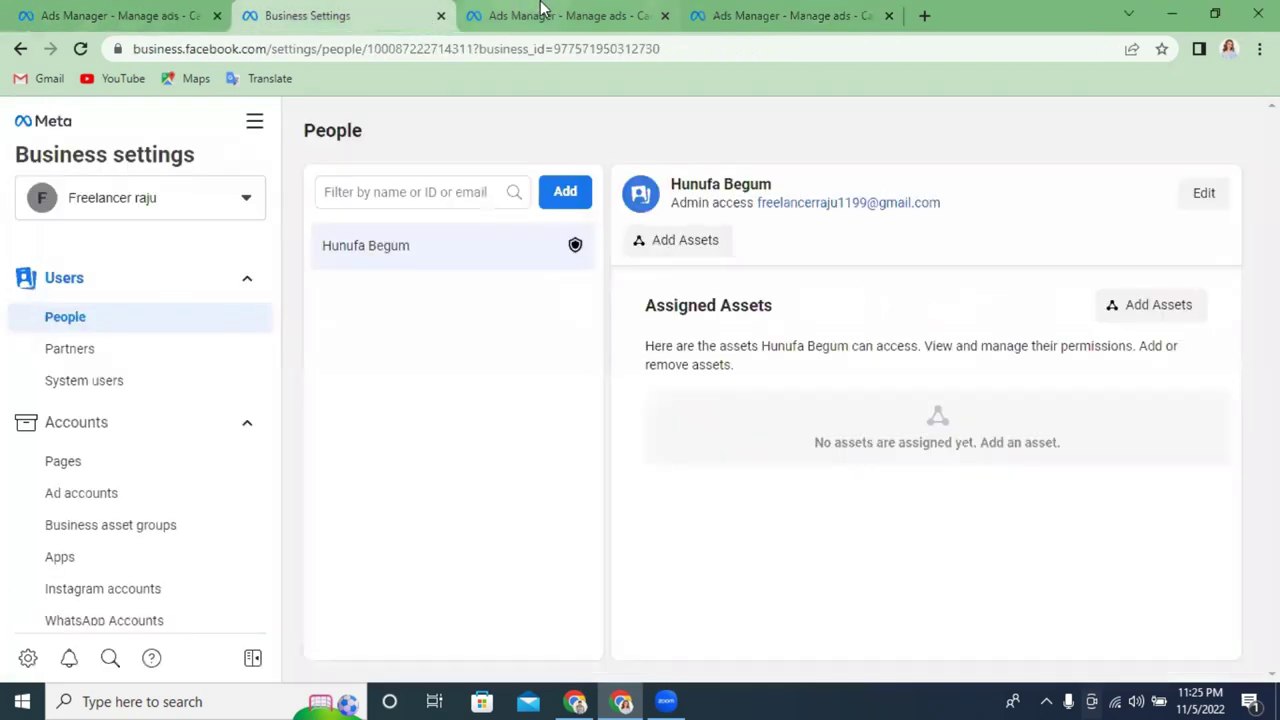
pyautogui.click(500, 20)
pyautogui.click(441, 16)
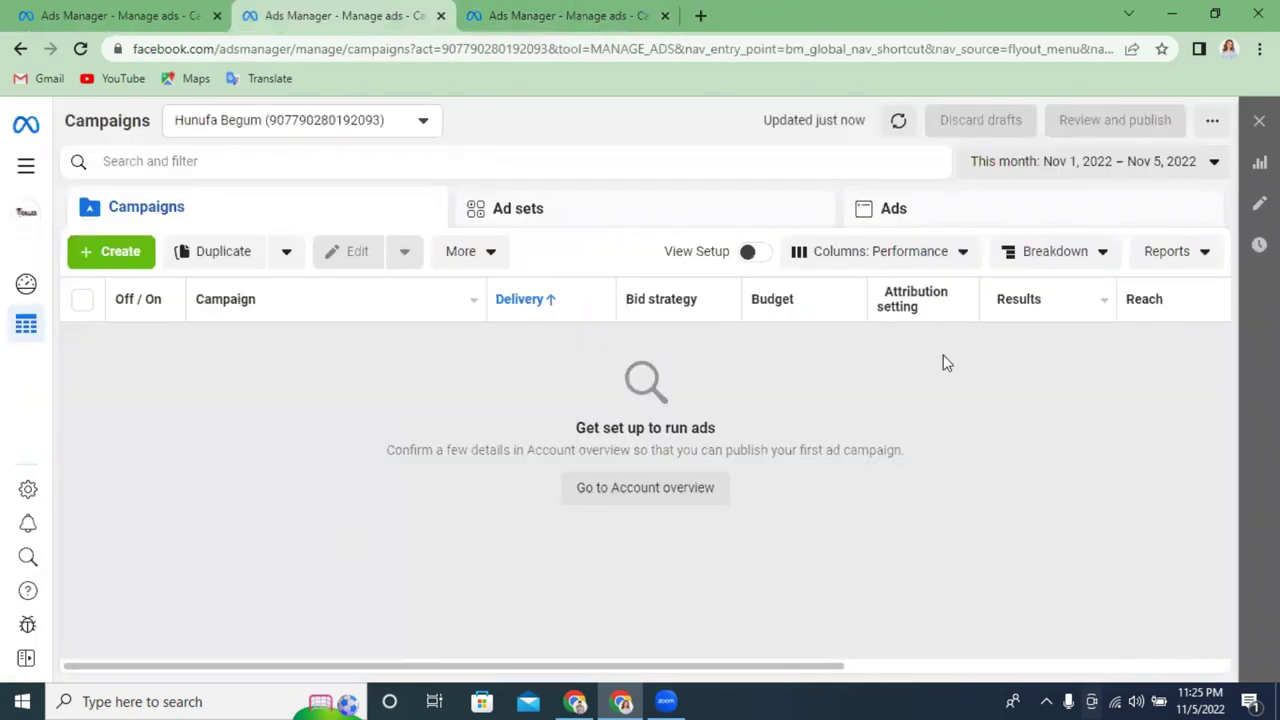
pyautogui.click(118, 255)
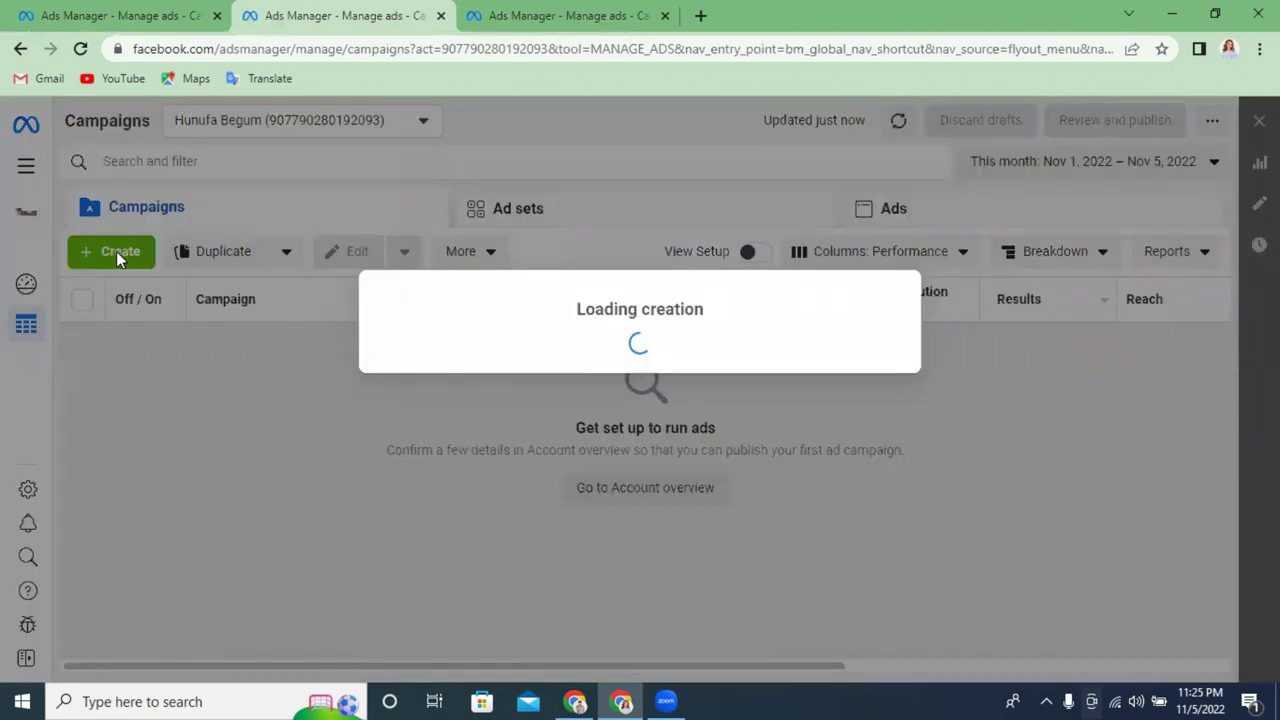
pyautogui.scroll(-4, 629, 331)
pyautogui.scroll(5, 642, 249)
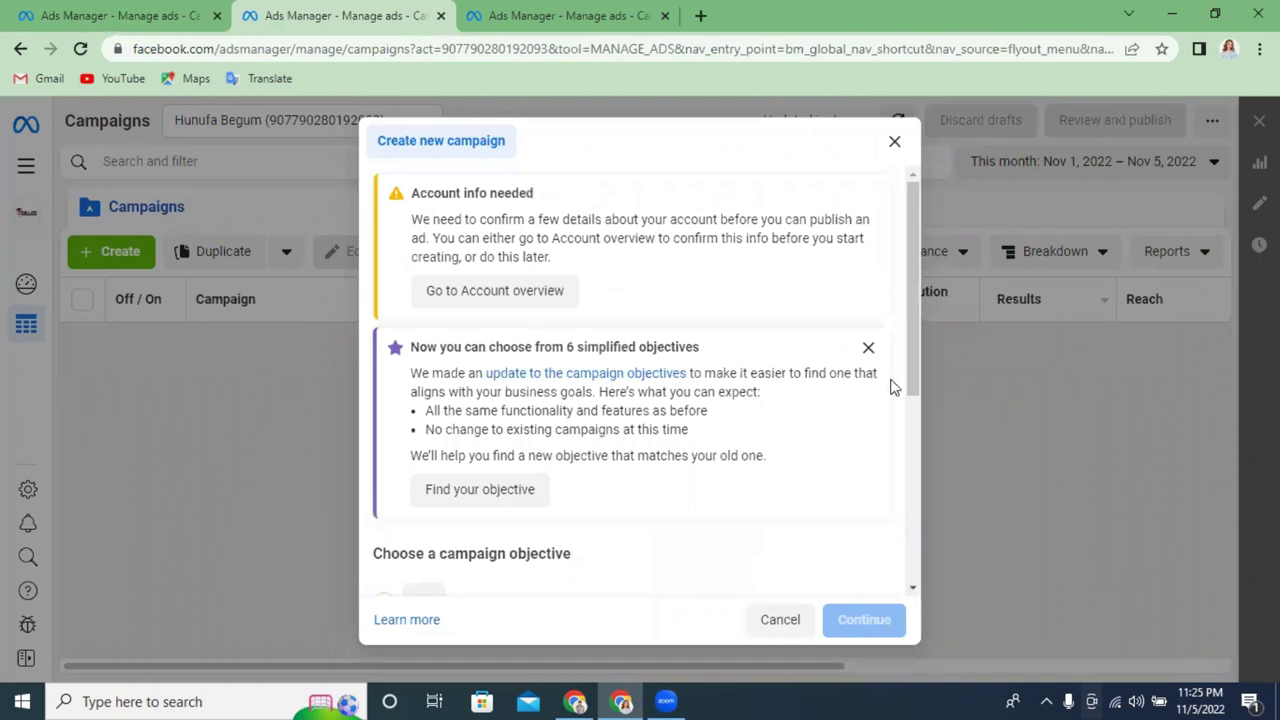
pyautogui.click(868, 348)
pyautogui.scroll(-1, 615, 306)
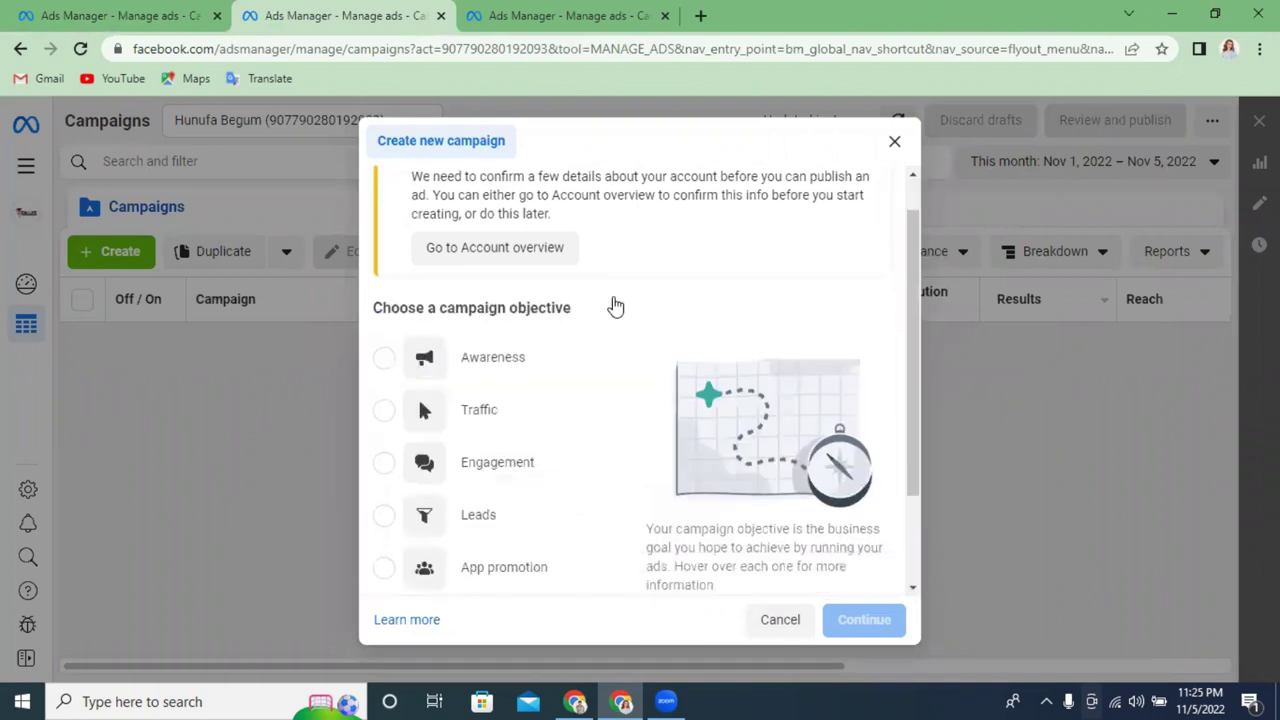
pyautogui.scroll(-2, 615, 306)
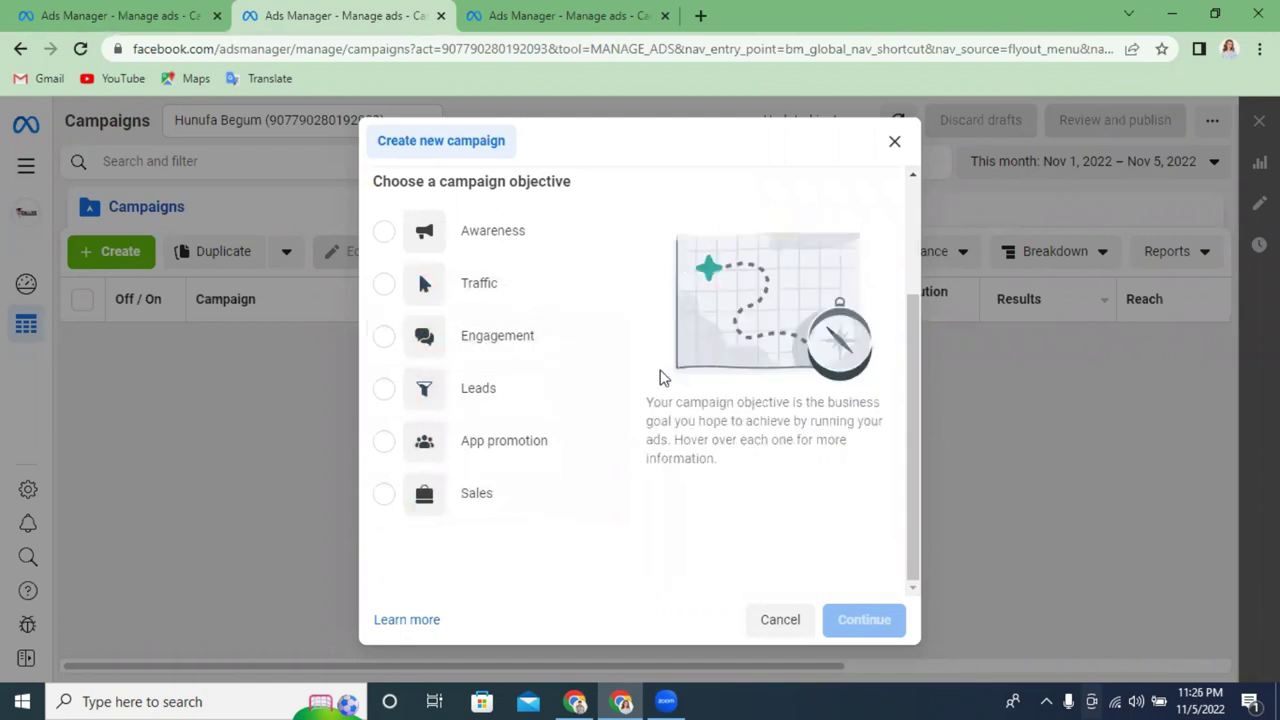
pyautogui.click(894, 141)
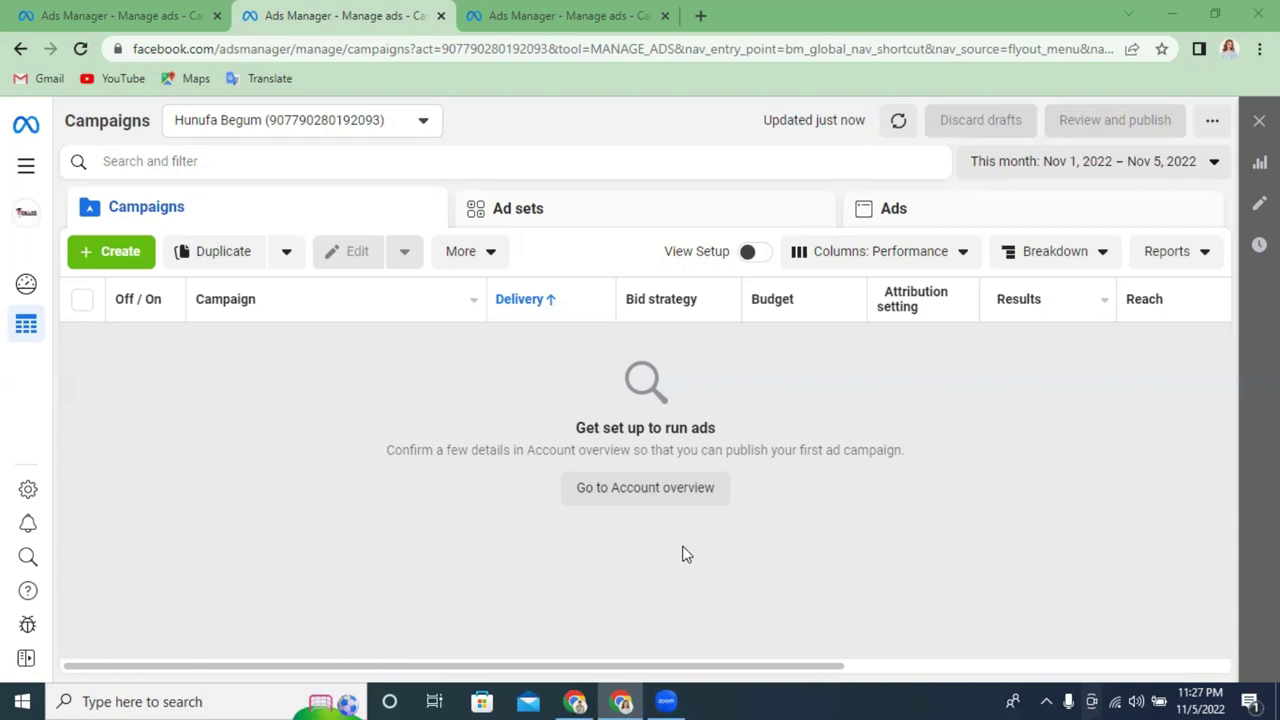
# Create a New Engagement Campaign draft with the Engagement objective
pyautogui.click(120, 253)
pyautogui.scroll(-4, 611, 362)
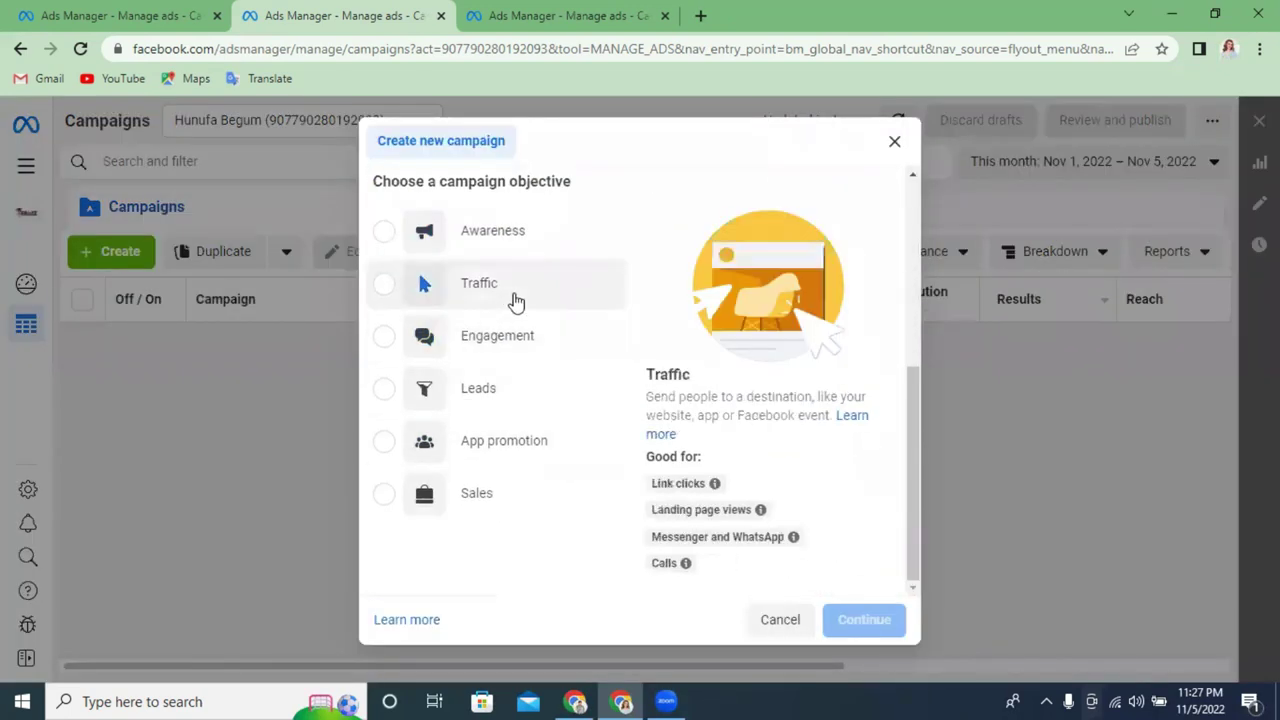
pyautogui.scroll(-1, 566, 385)
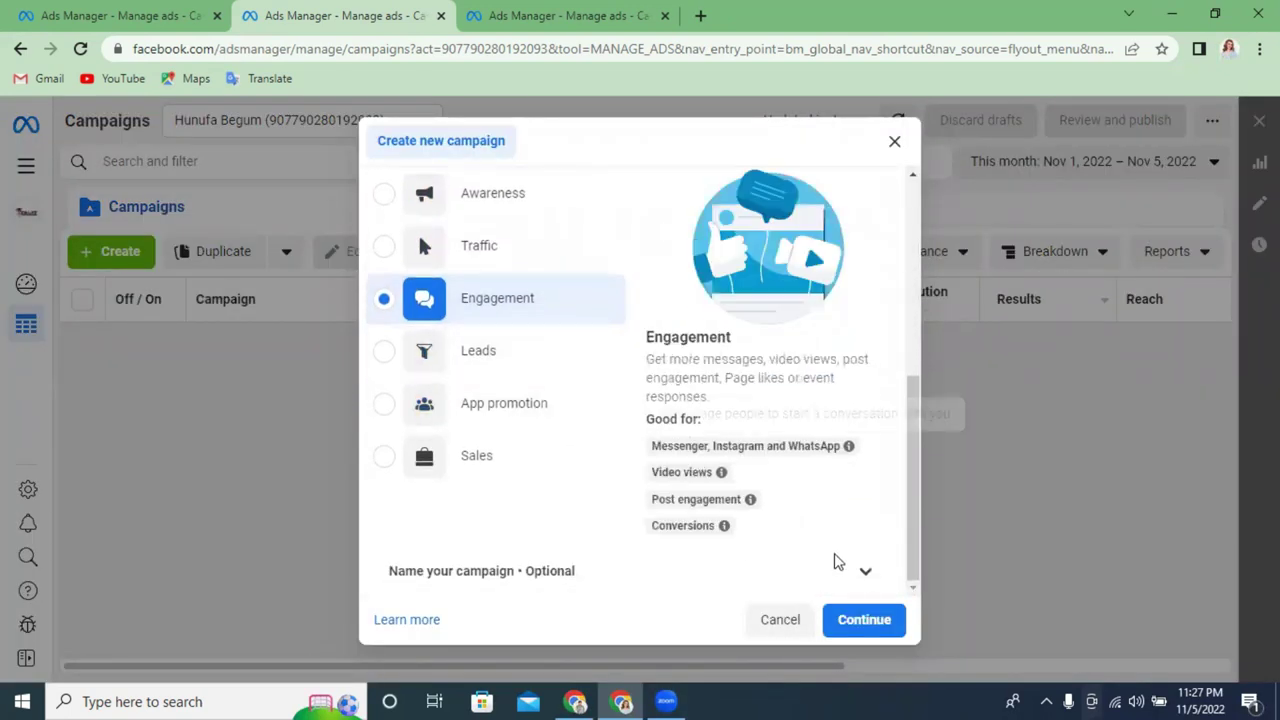
pyautogui.click(863, 619)
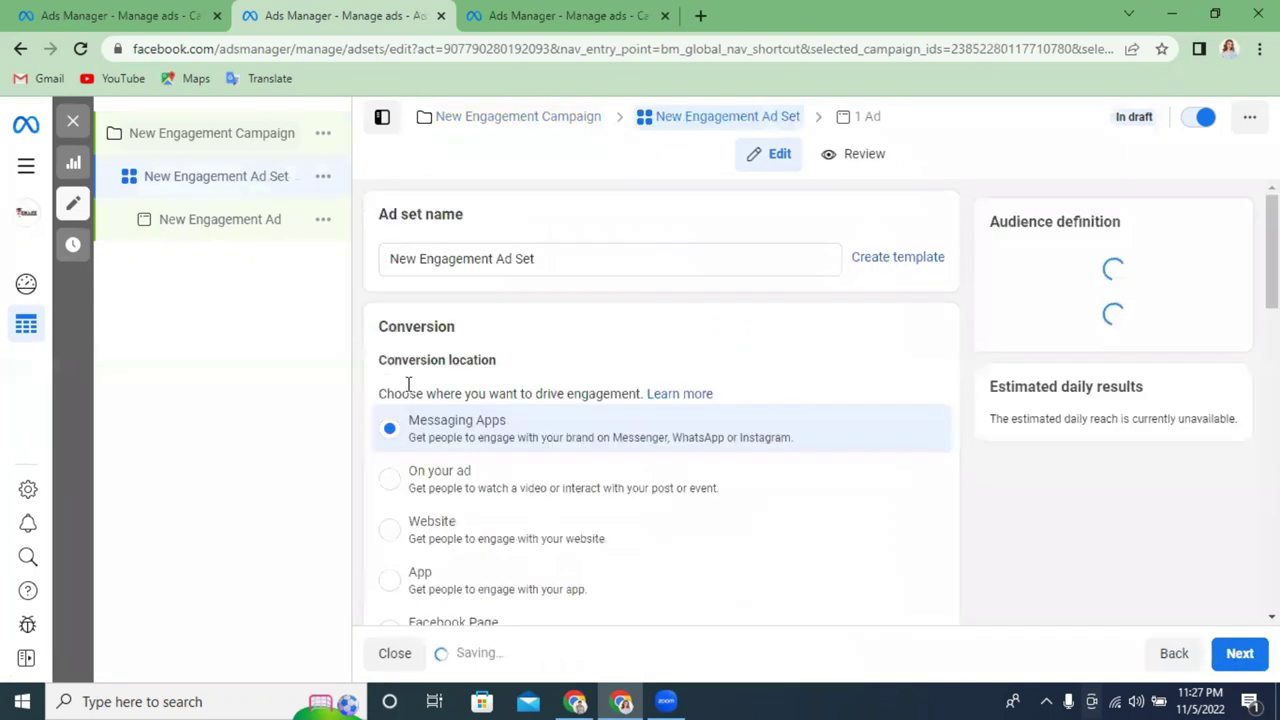
# Set the conversion location to Facebook Page, leaving the Select Page dropdown without a Page
pyautogui.scroll(-2, 520, 428)
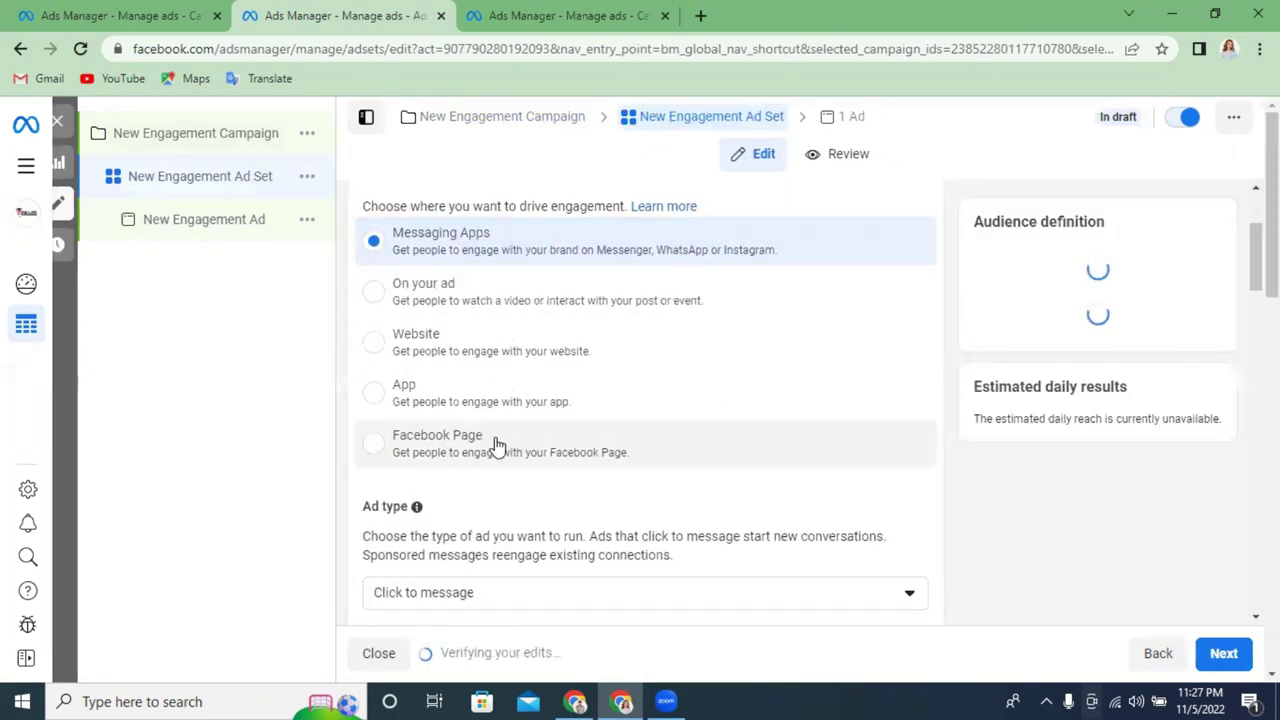
pyautogui.click(559, 477)
pyautogui.scroll(-3, 834, 494)
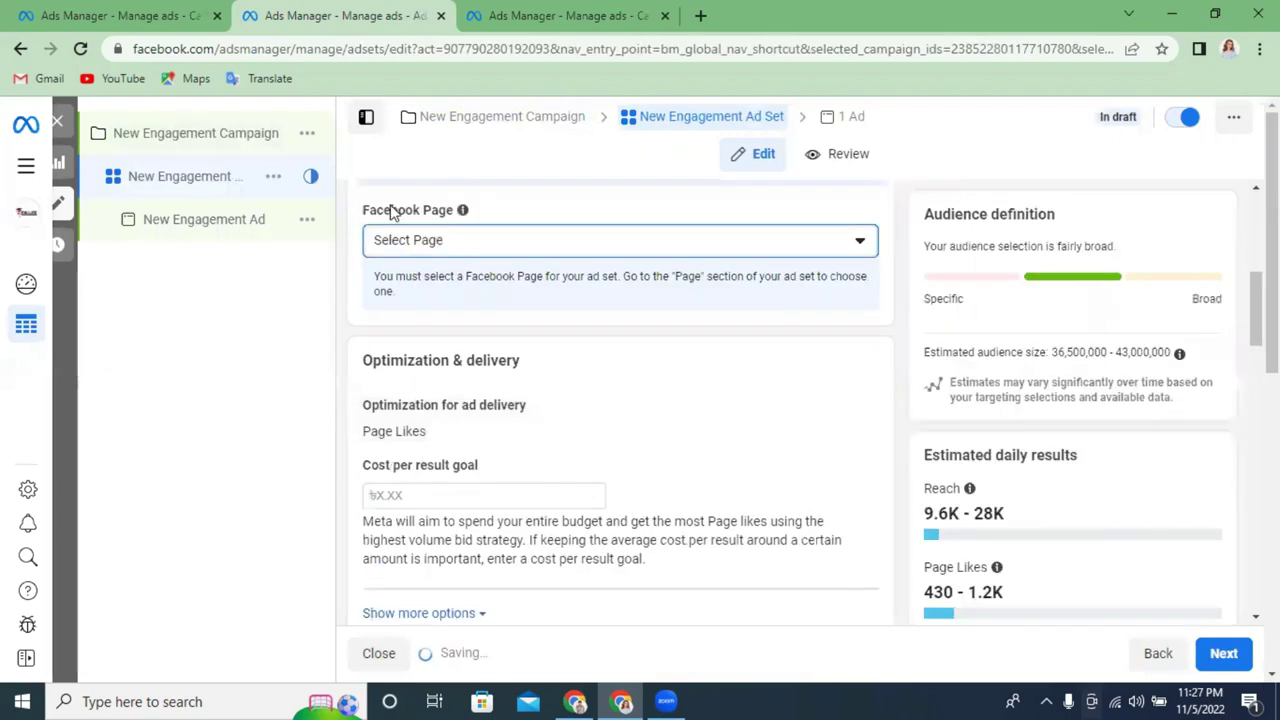
pyautogui.click(527, 245)
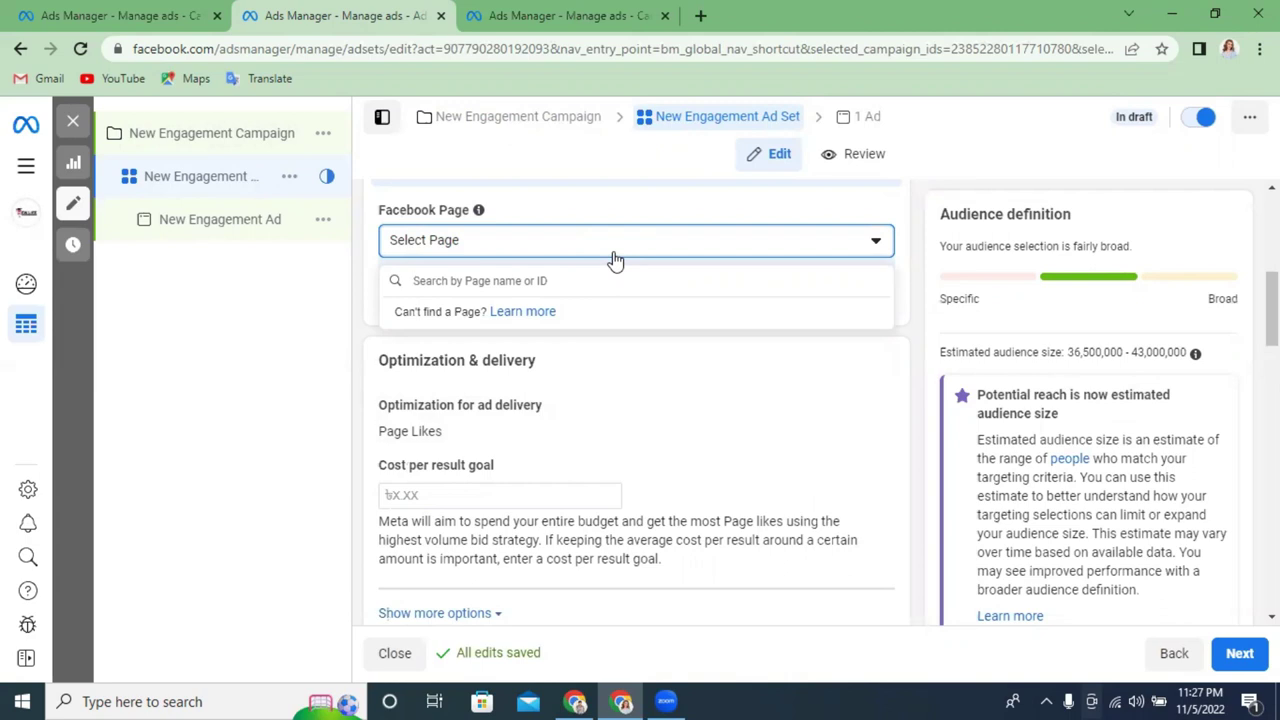
pyautogui.click(356, 325)
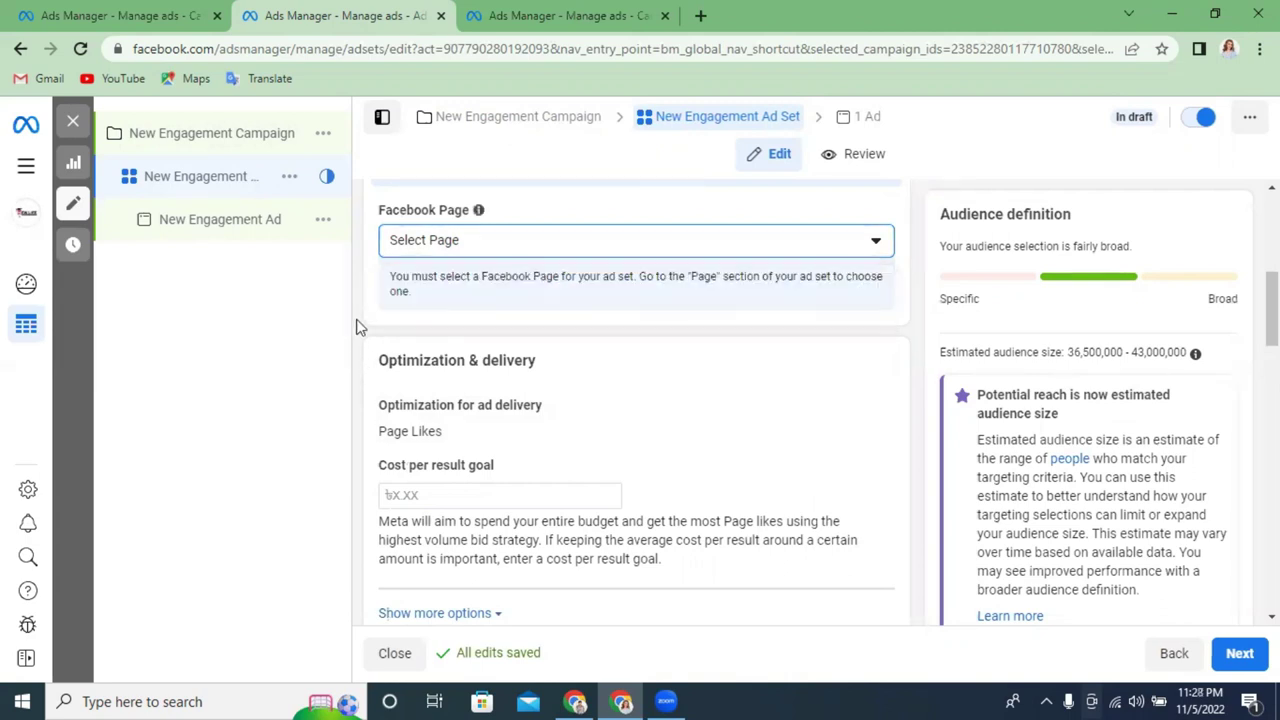
# Review the ad set settings and dismiss the help tip
pyautogui.scroll(2, 357, 325)
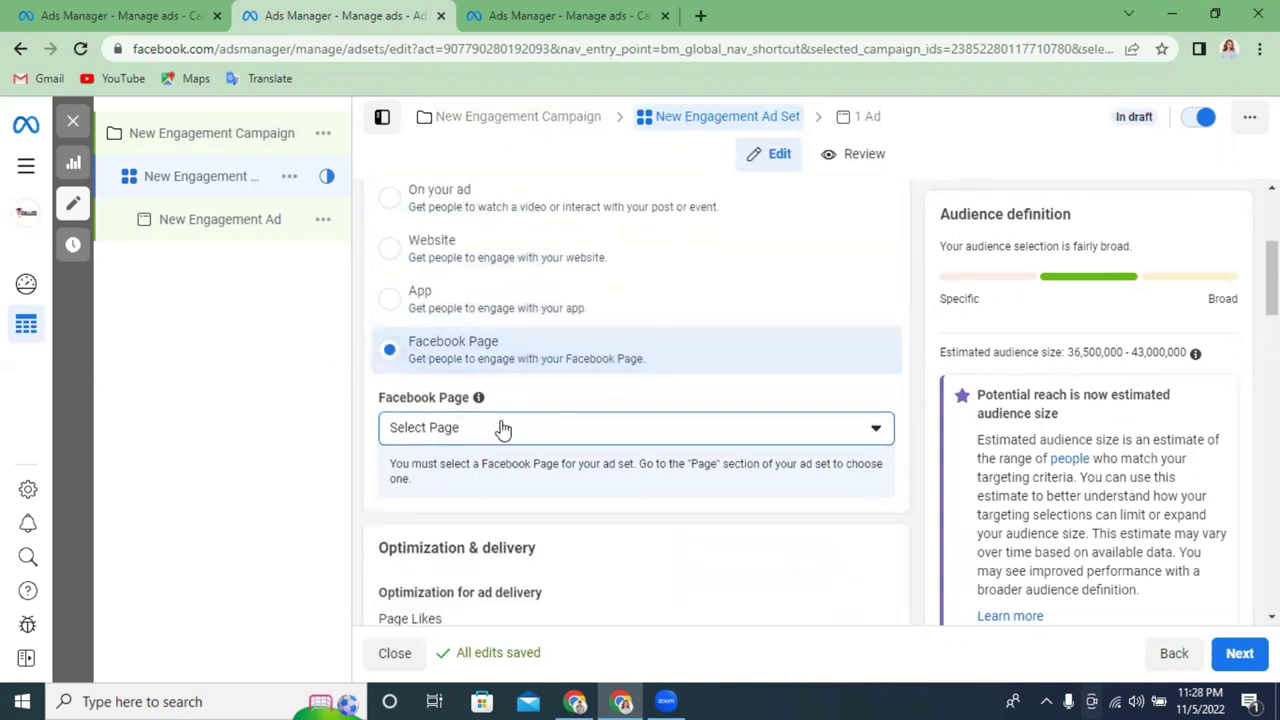
pyautogui.scroll(2, 508, 437)
pyautogui.scroll(1, 508, 437)
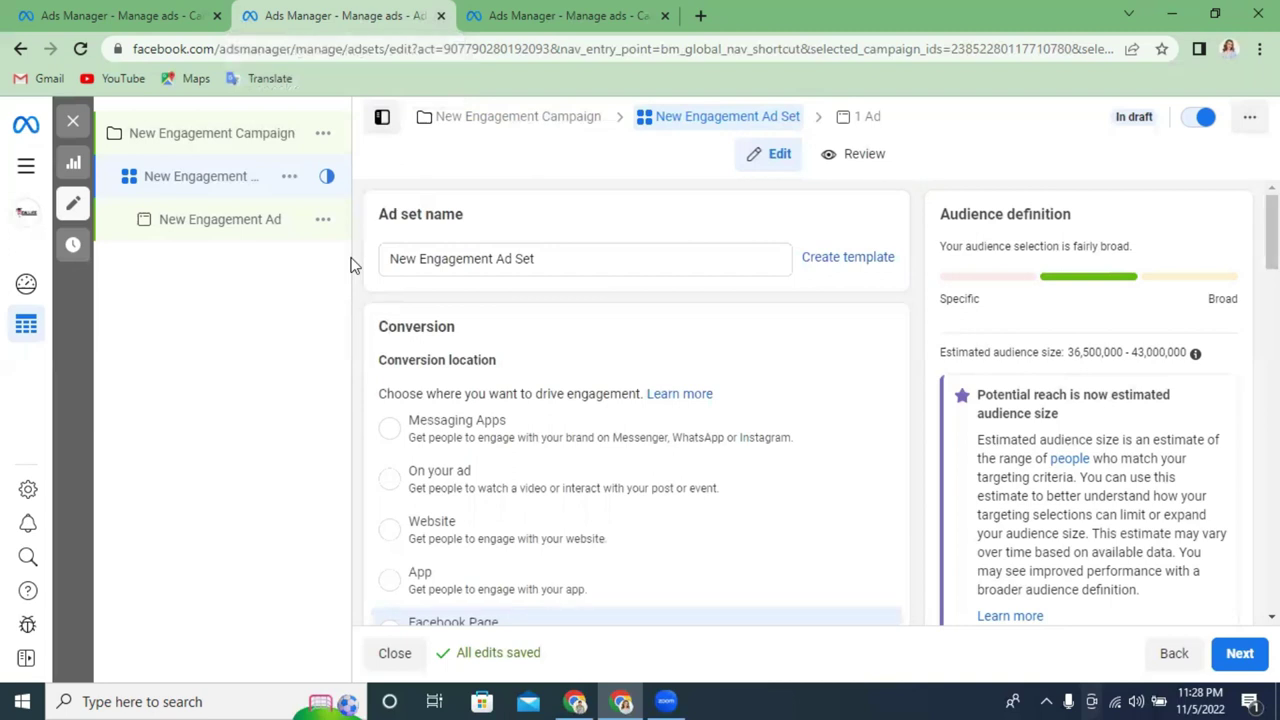
pyautogui.scroll(-2, 536, 380)
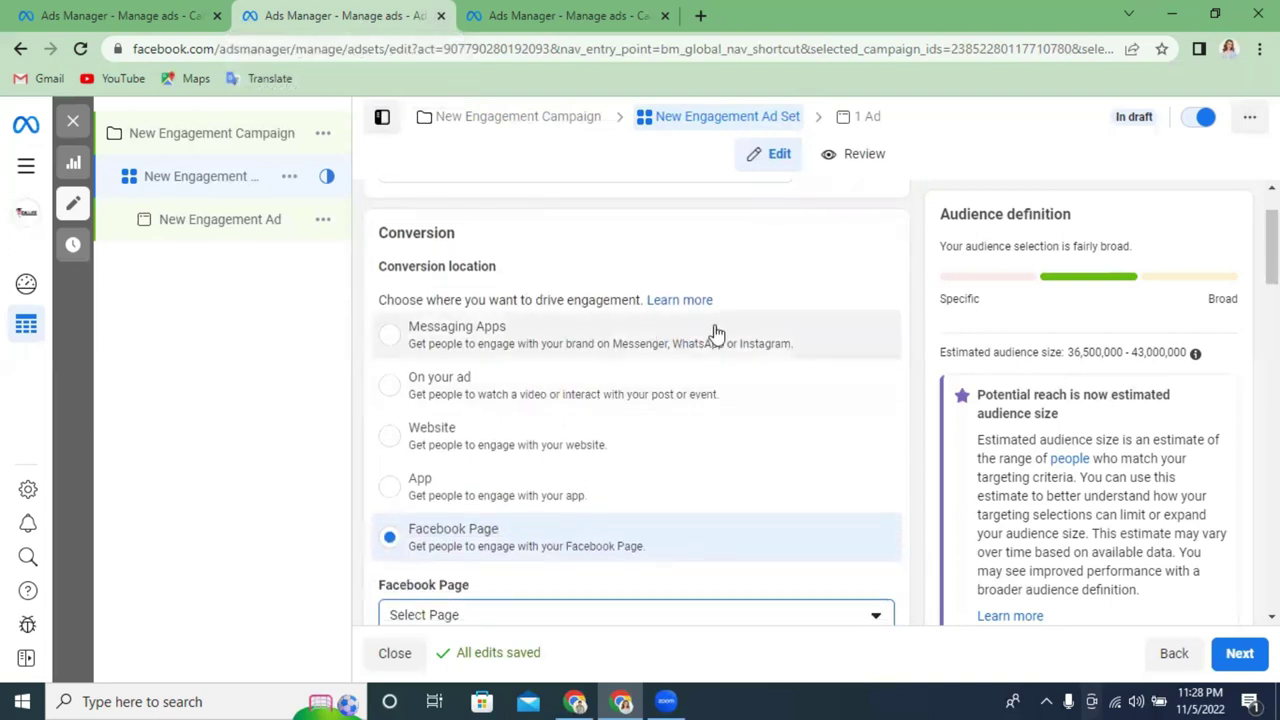
pyautogui.scroll(-3, 716, 332)
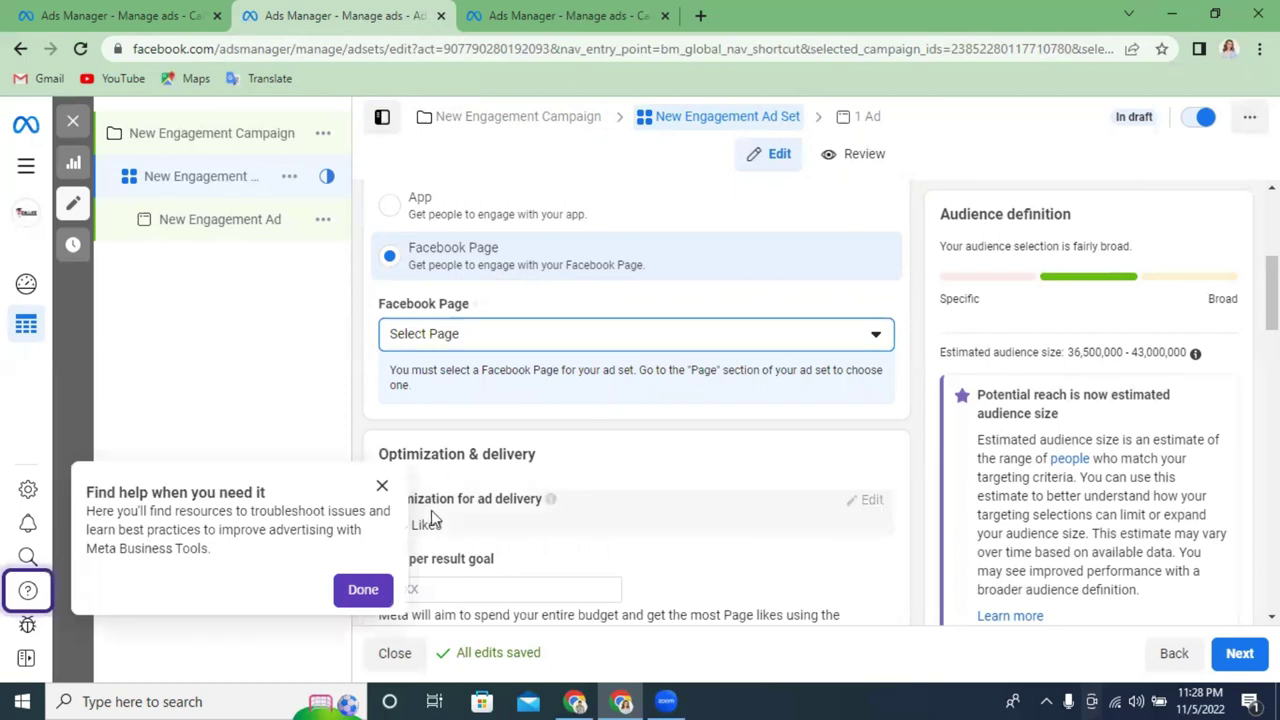
pyautogui.click(381, 486)
# Close the ad set editor tab and dismiss the Add payment method notice
pyautogui.click(530, 16)
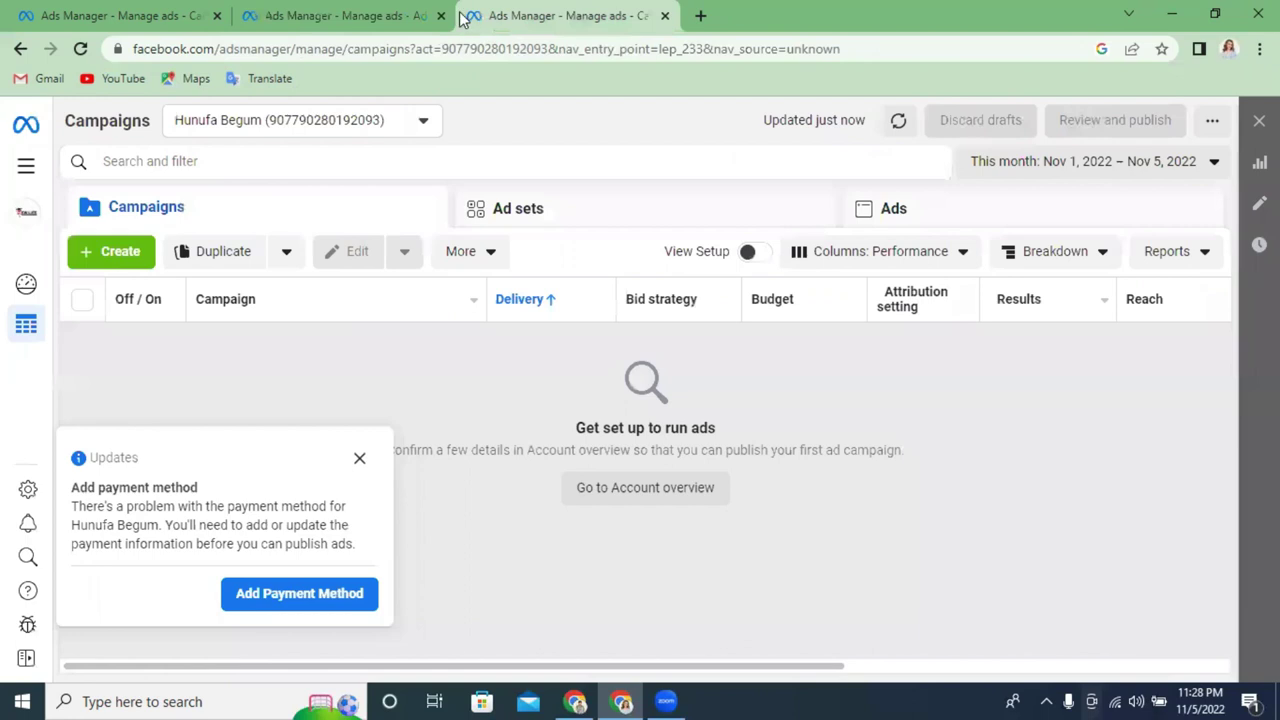
pyautogui.click(441, 16)
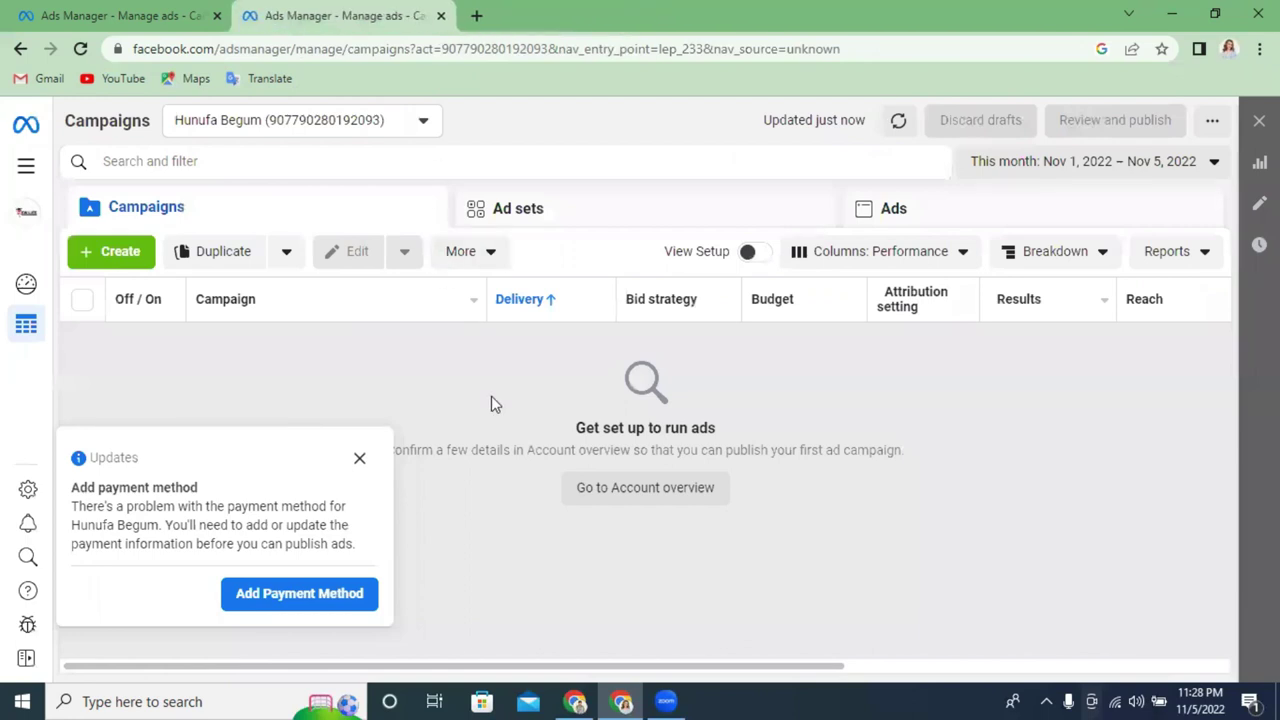
pyautogui.click(359, 458)
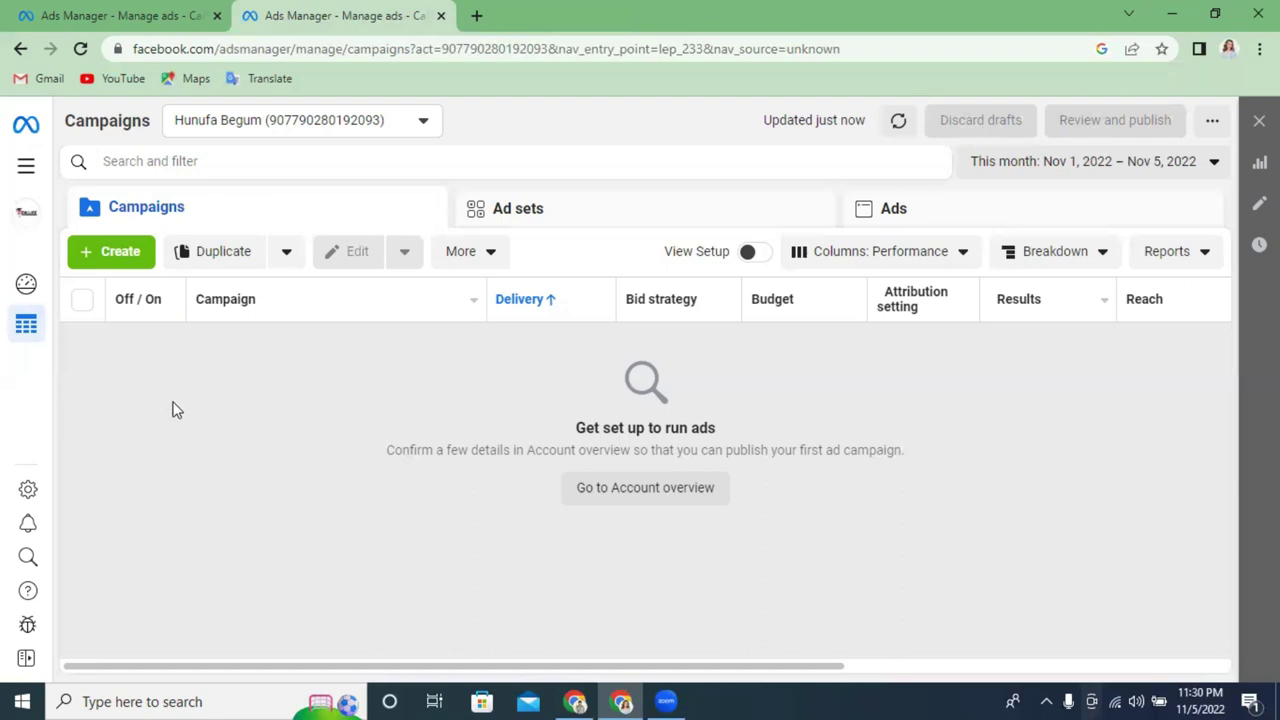
pyautogui.click(153, 10)
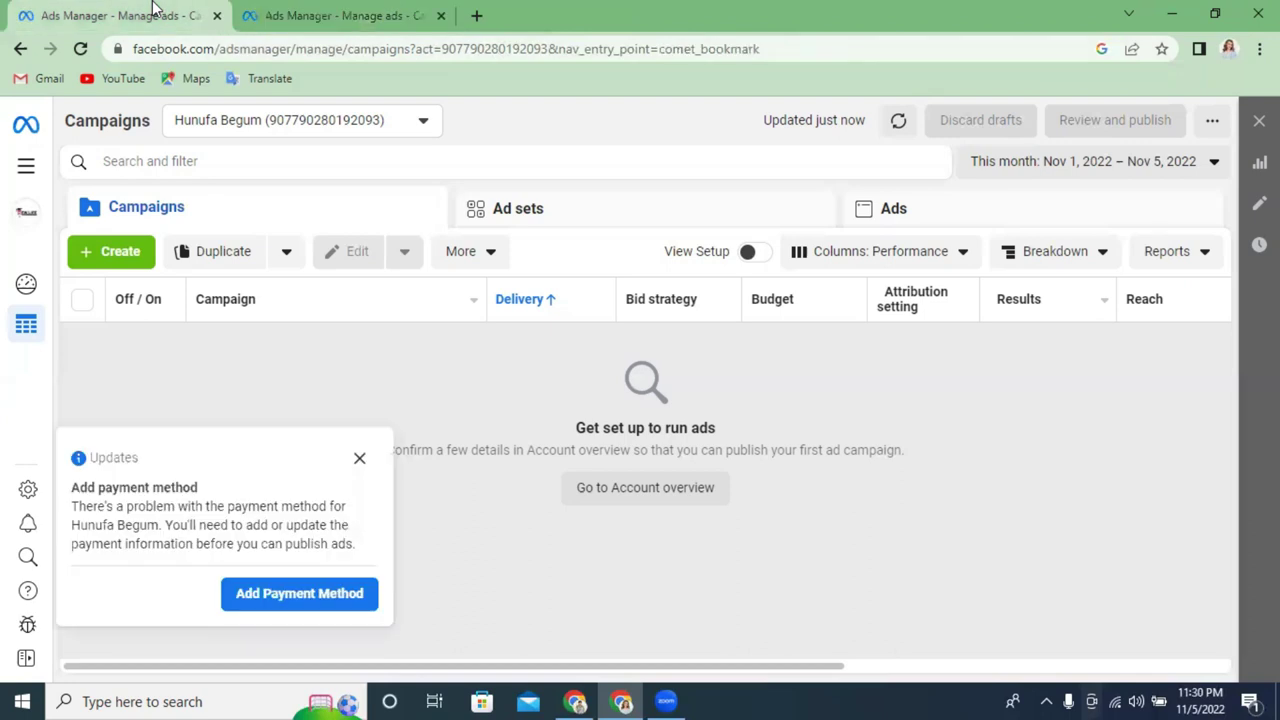
pyautogui.click(474, 15)
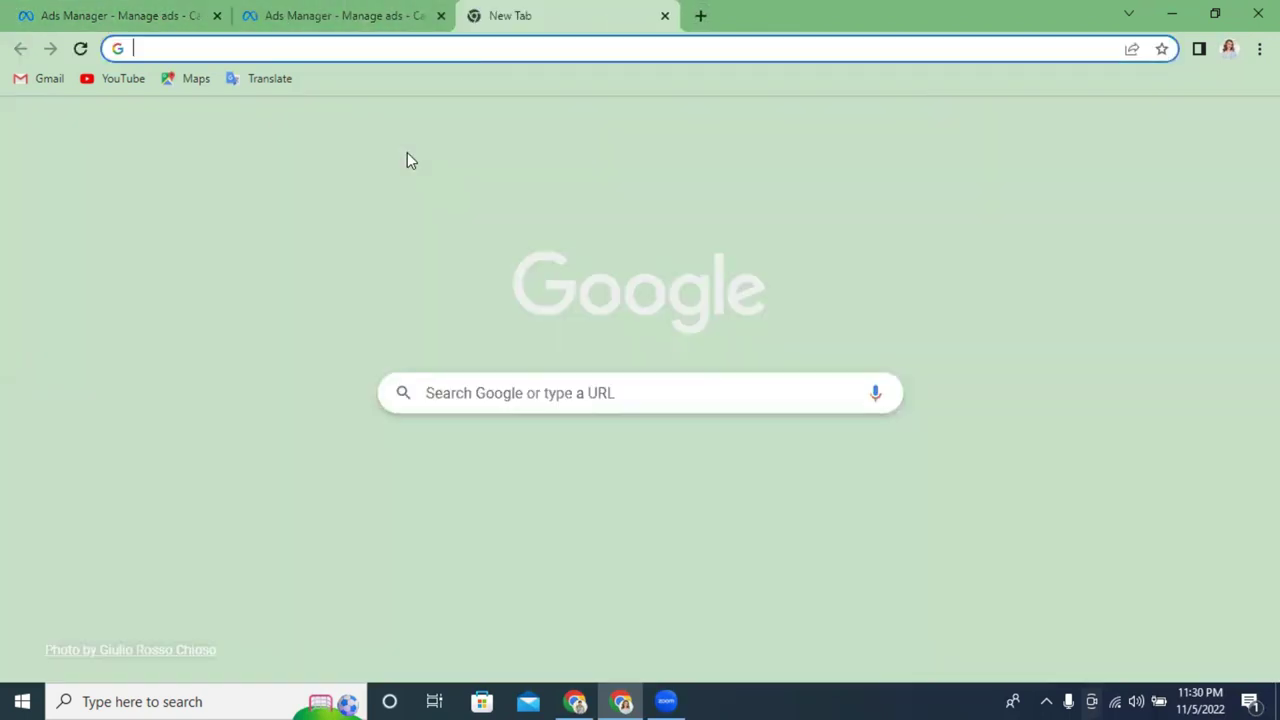
pyautogui.click(334, 9)
pyautogui.click(537, 8)
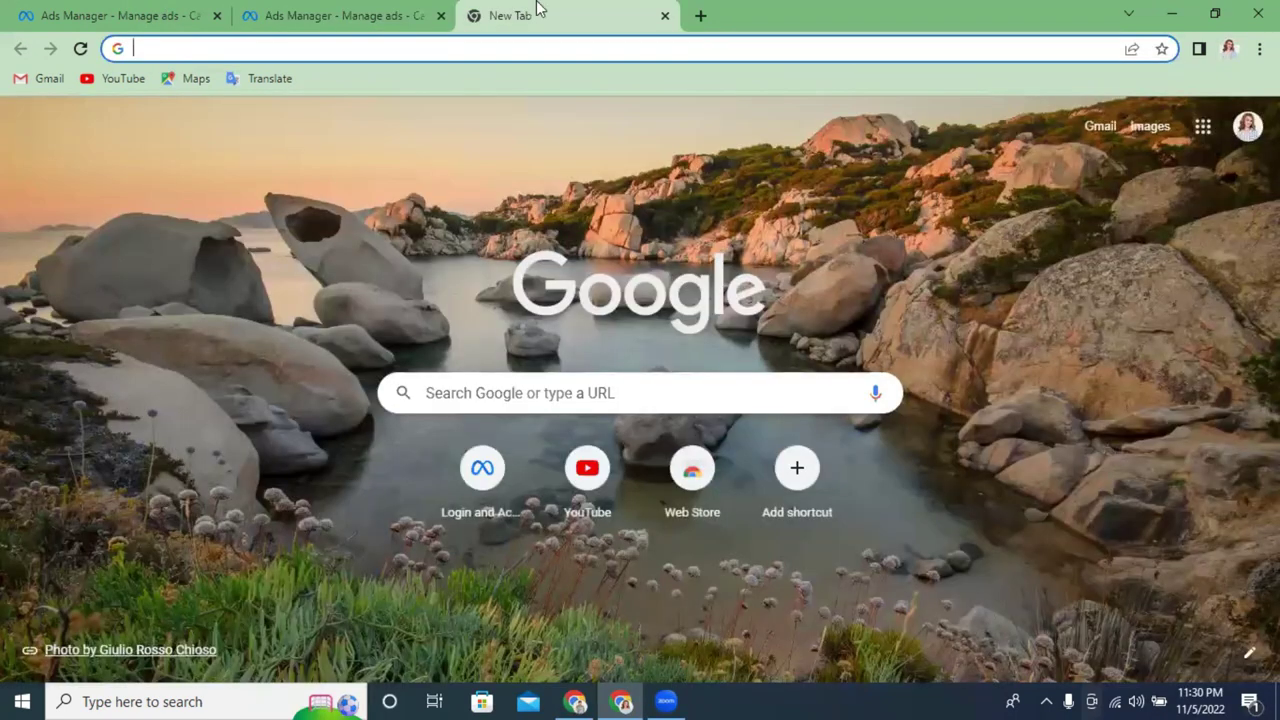
pyautogui.click(665, 15)
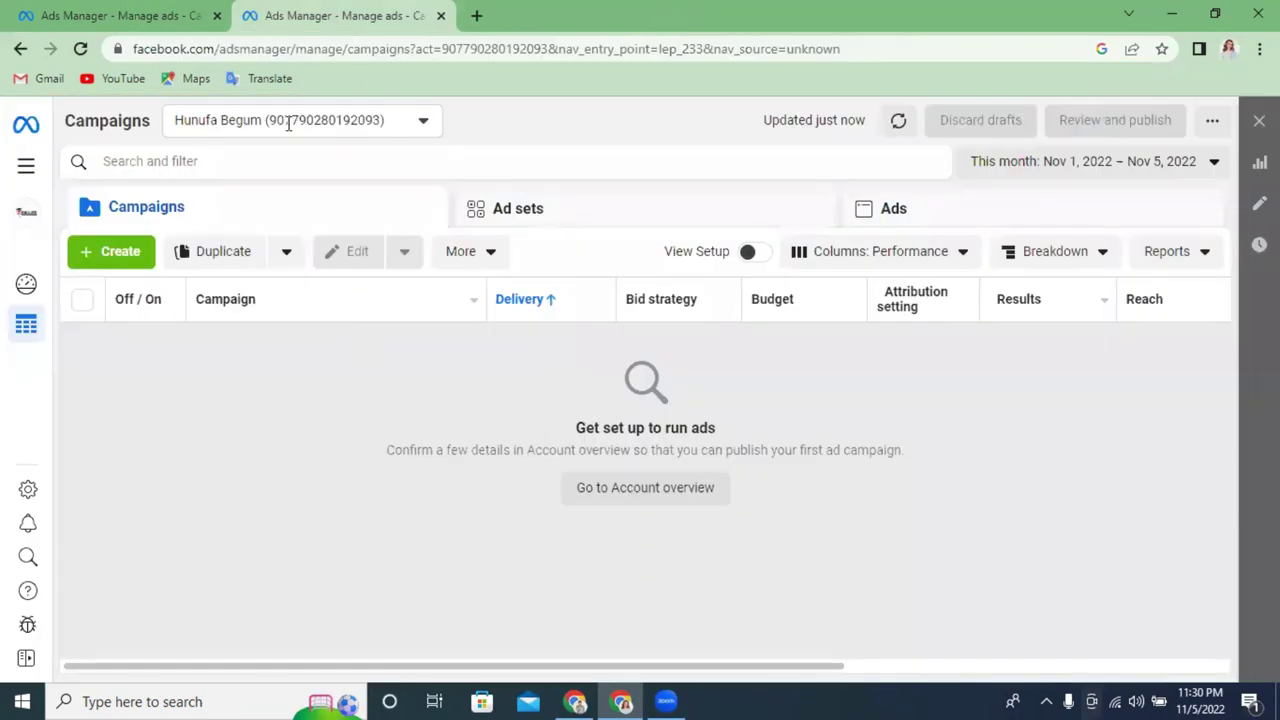
pyautogui.click(145, 260)
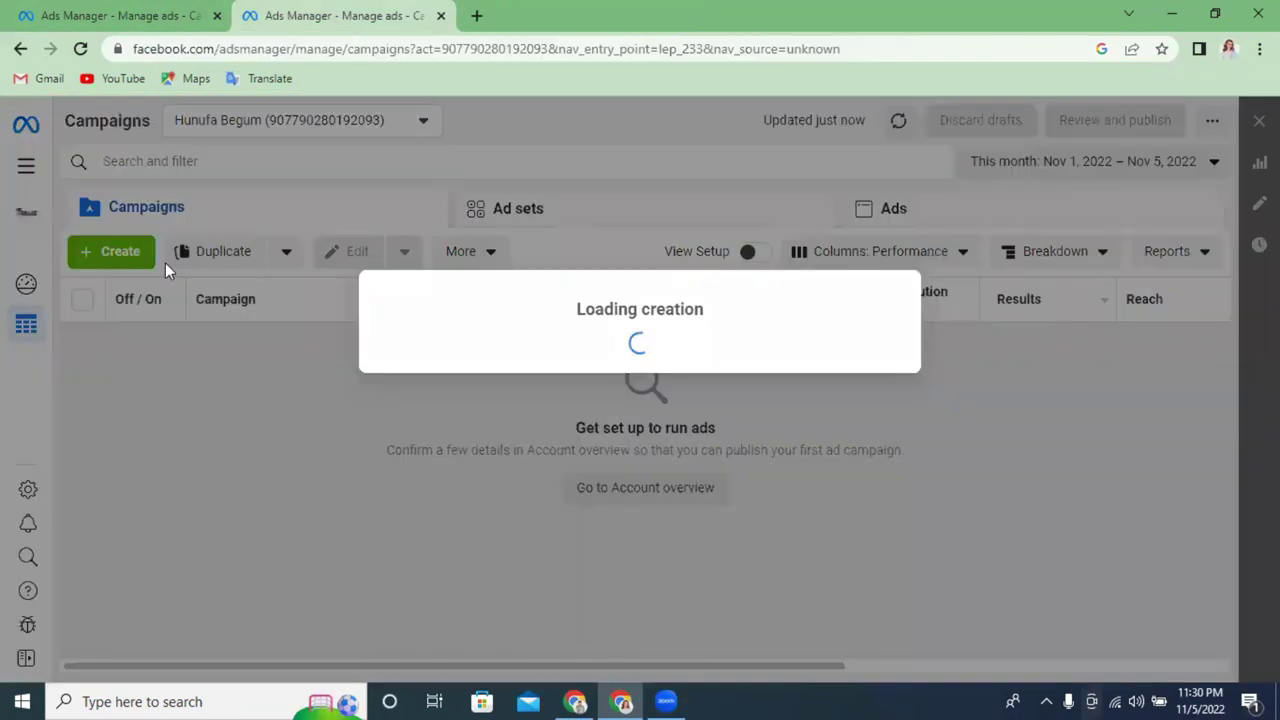
pyautogui.scroll(-4, 560, 360)
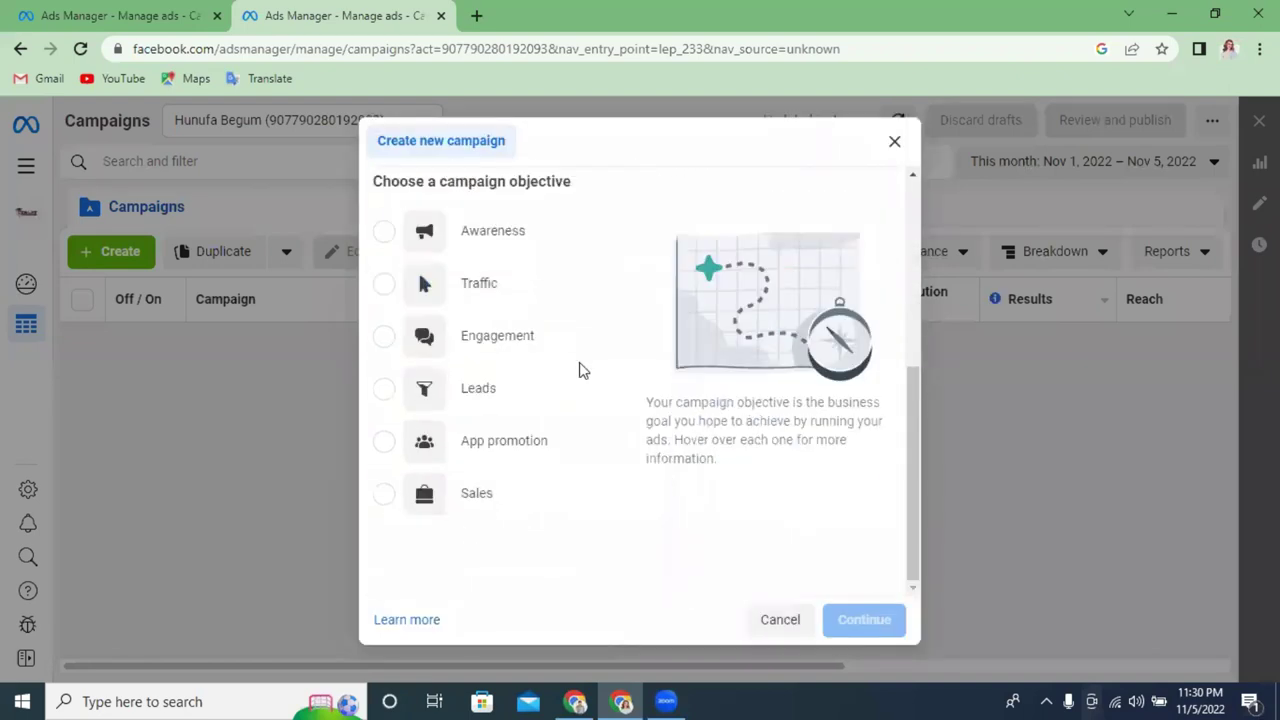
pyautogui.moveTo(543, 376)
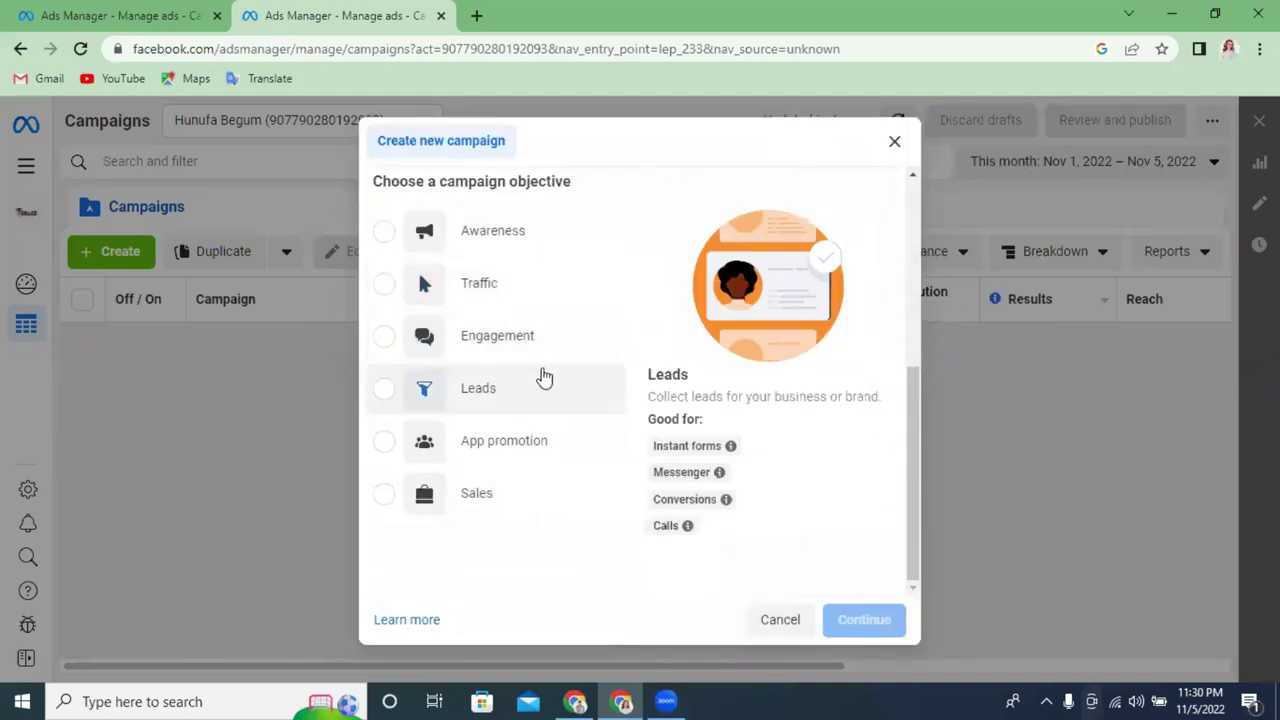
pyautogui.moveTo(528, 338)
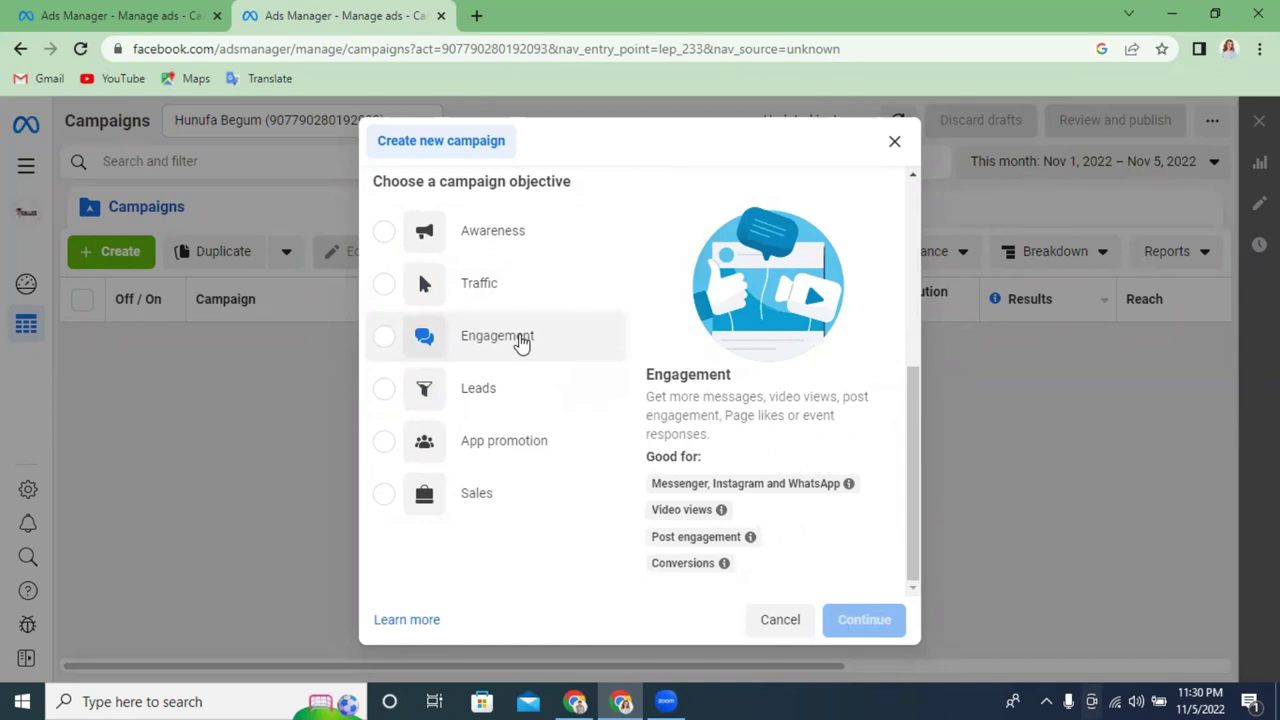
pyautogui.click(894, 142)
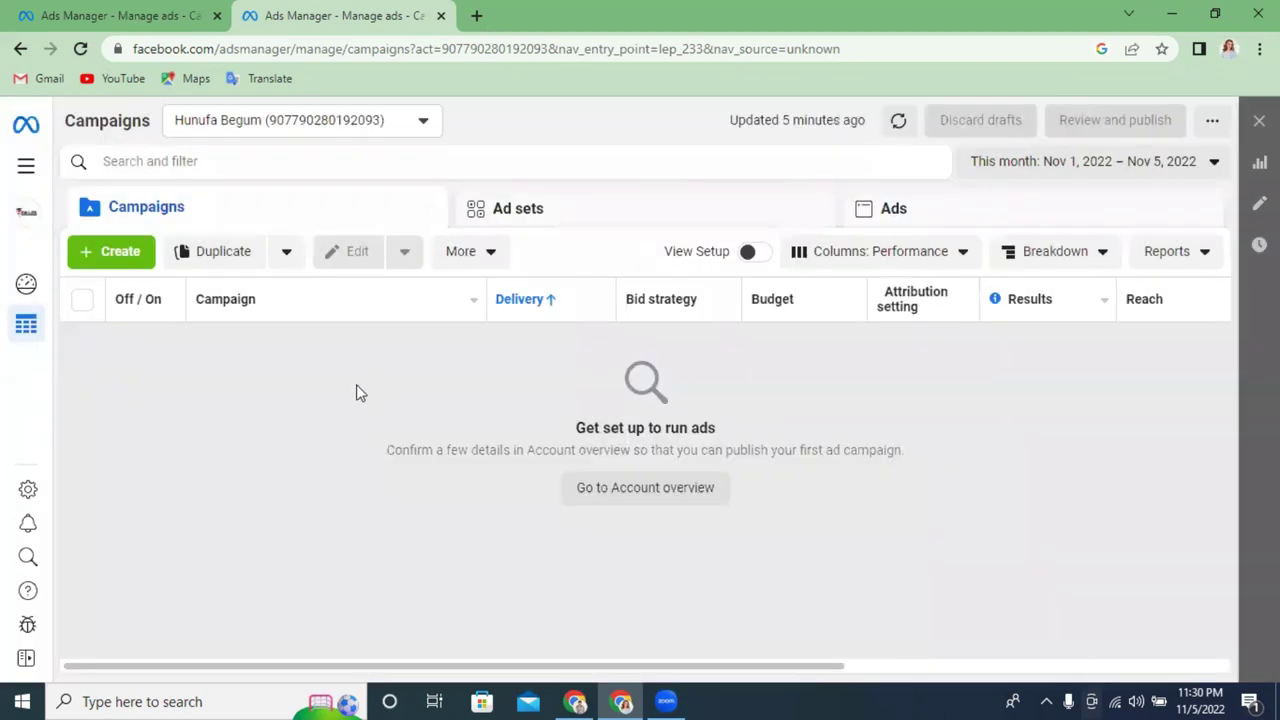